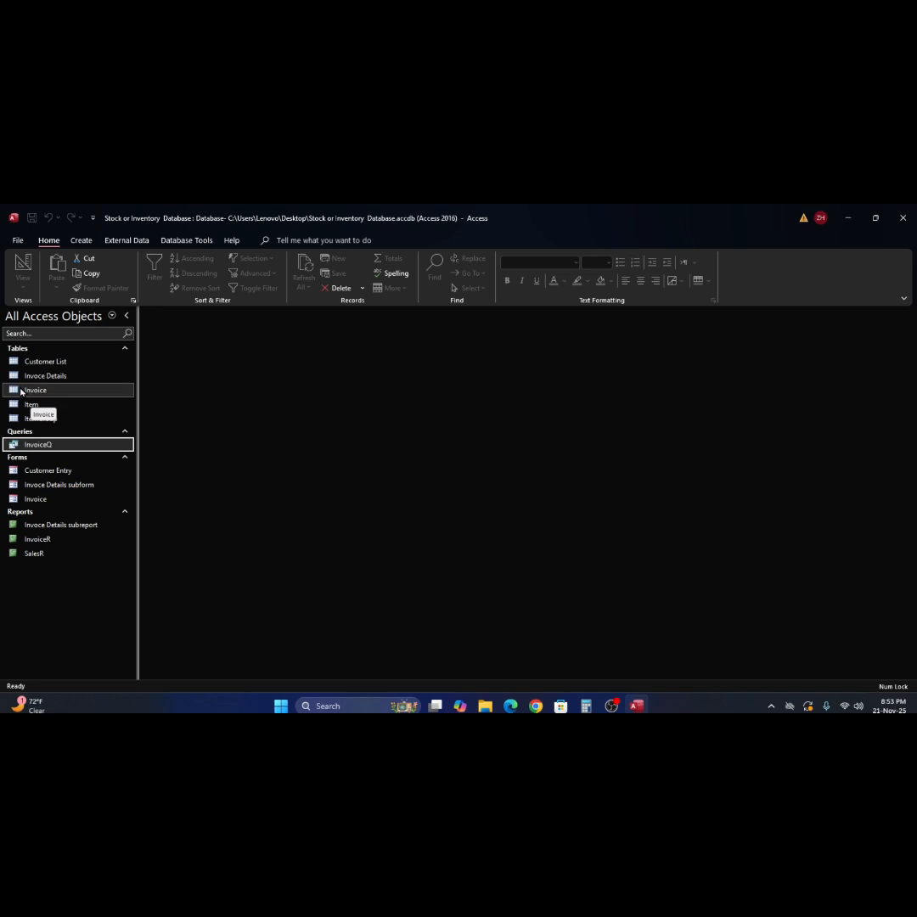
- Open the Invoice form to view an invoice, then close it
click(21, 392)
click(21, 447)
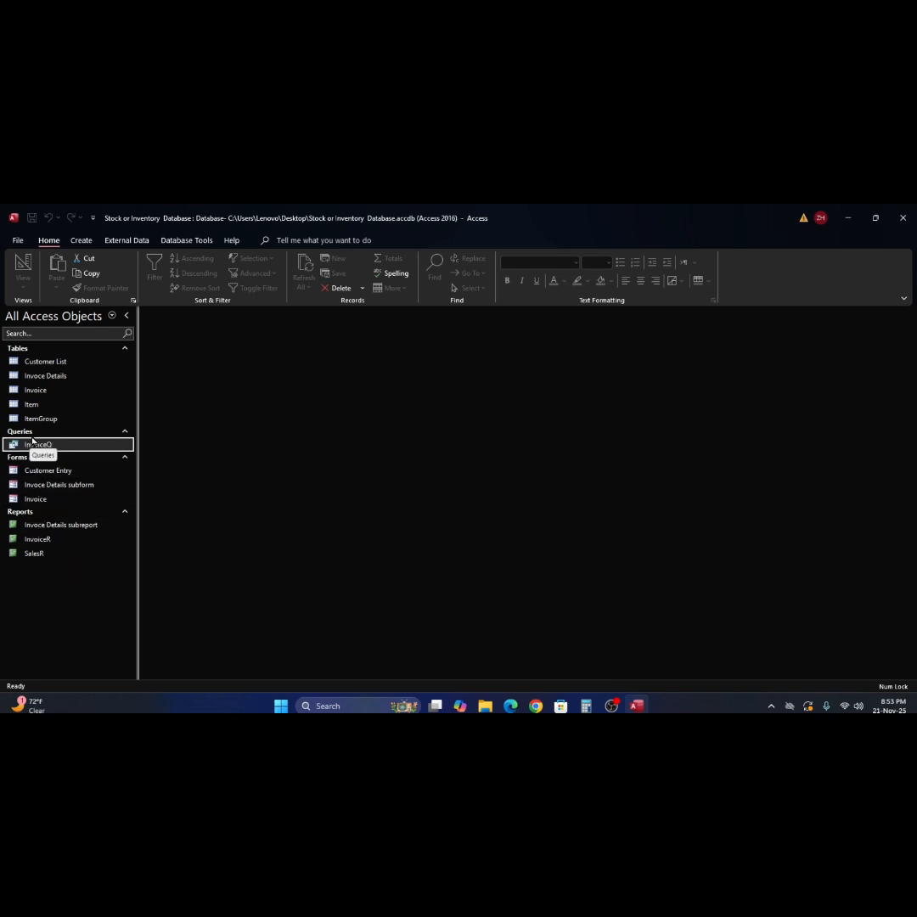
double_click(21, 501)
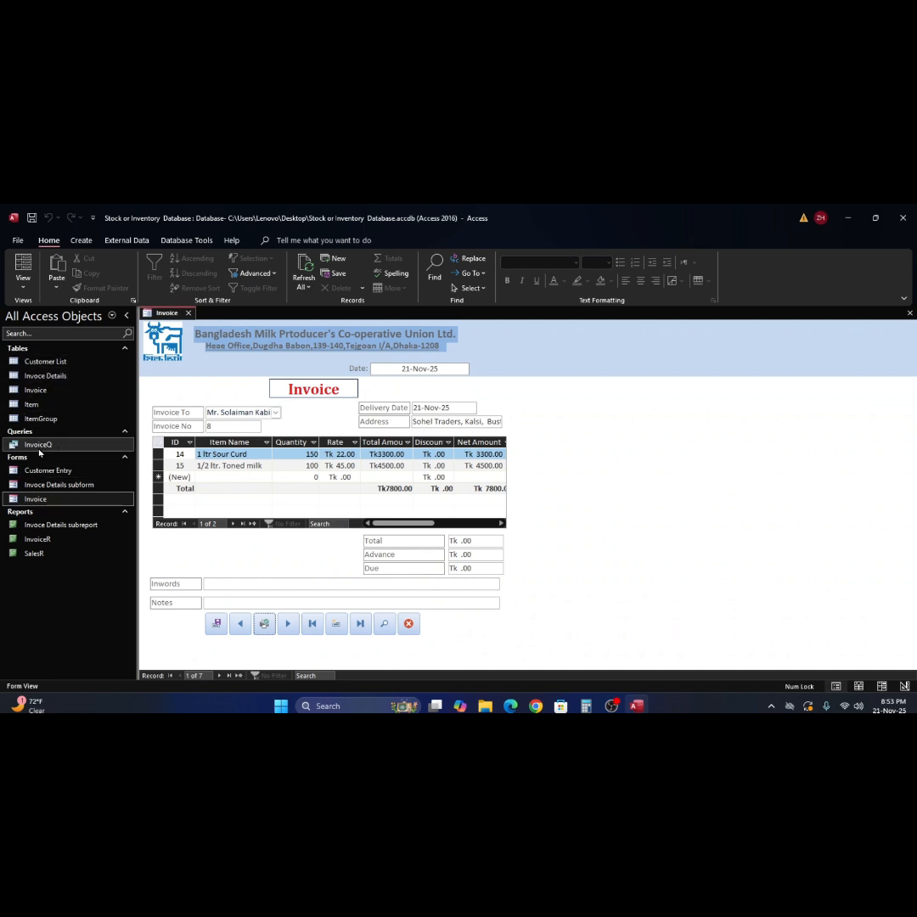
click(18, 393)
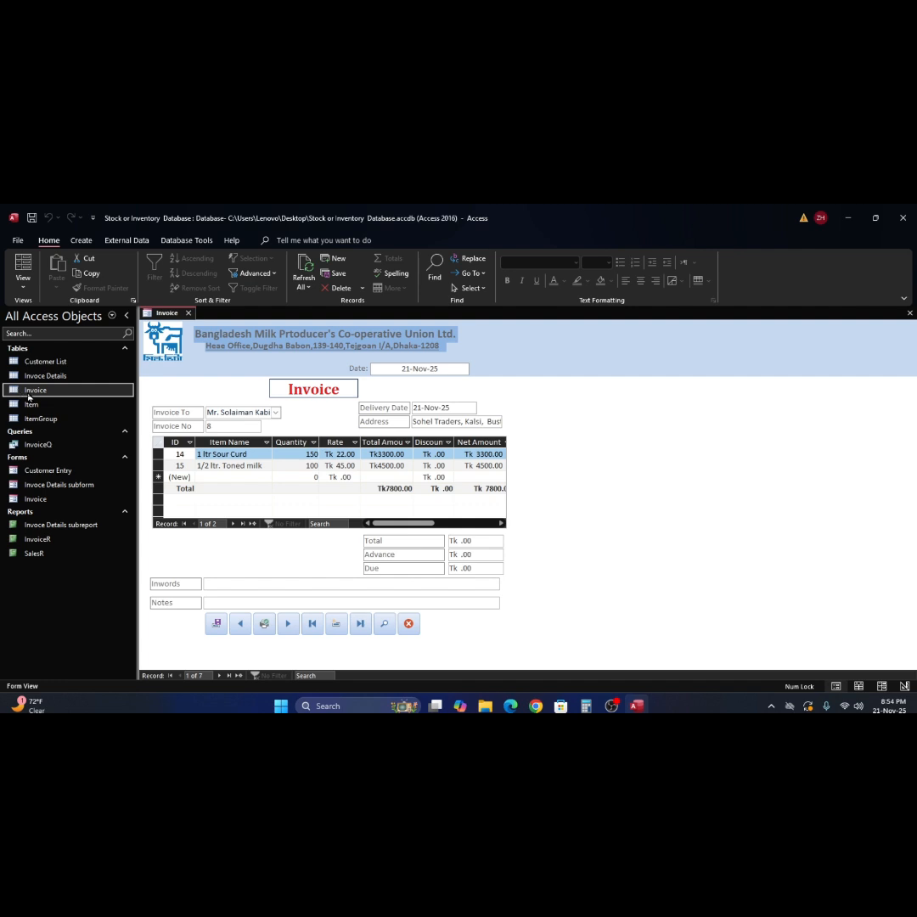
click(908, 314)
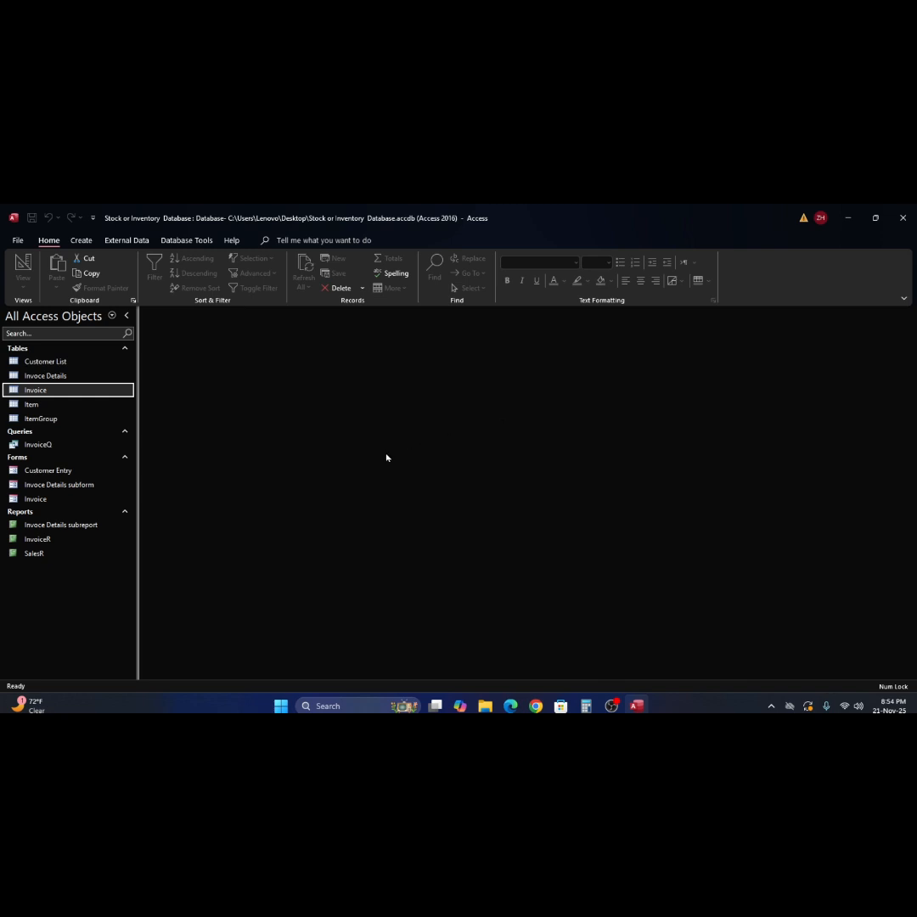
- Copy the InvoiceQ query and paste it into the navigation pane
right_click(17, 446)
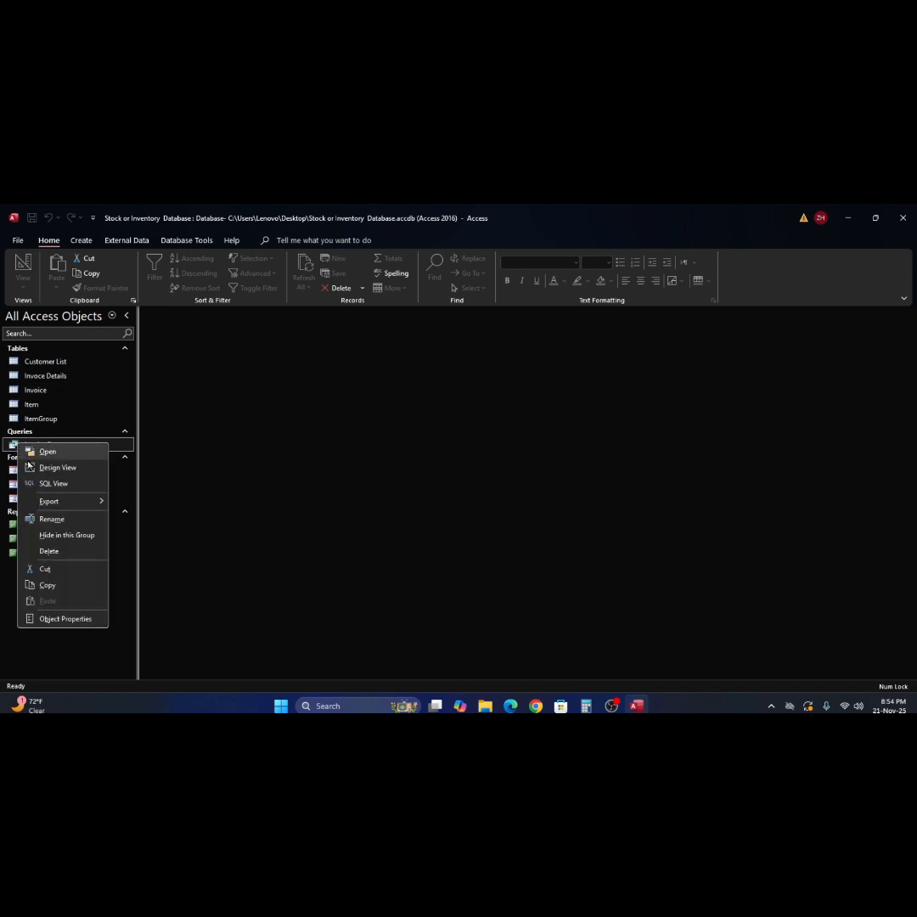
click(62, 586)
click(86, 558)
right_click(86, 557)
key(Escape)
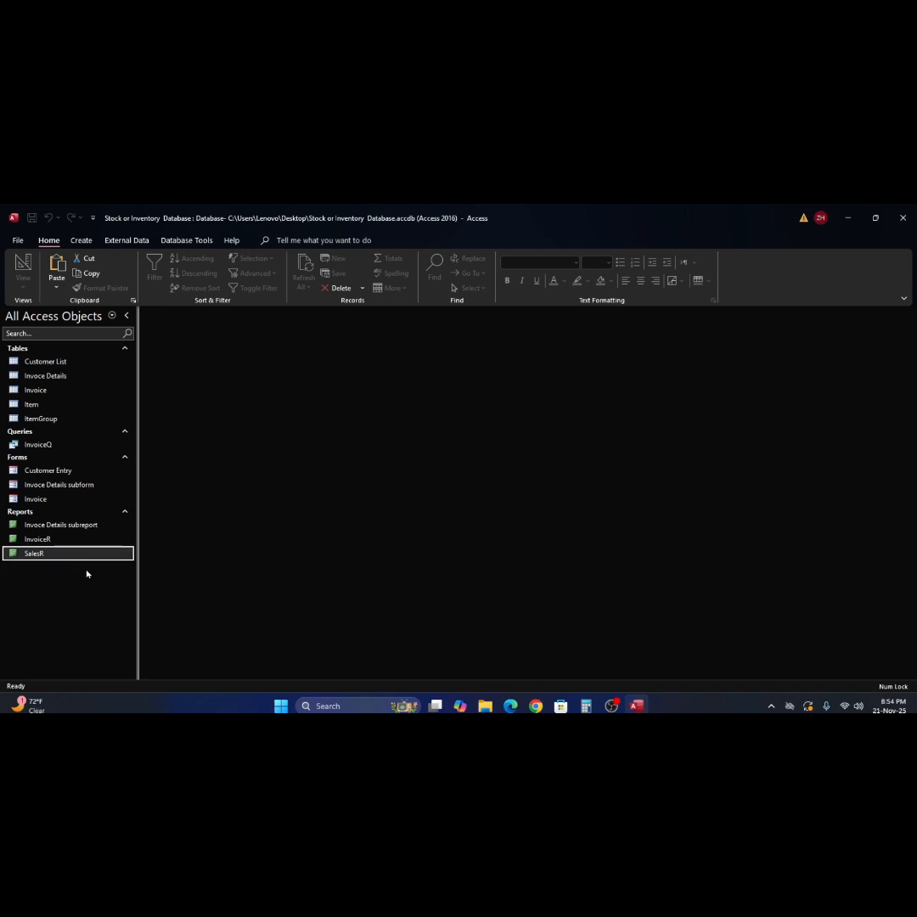
right_click(87, 569)
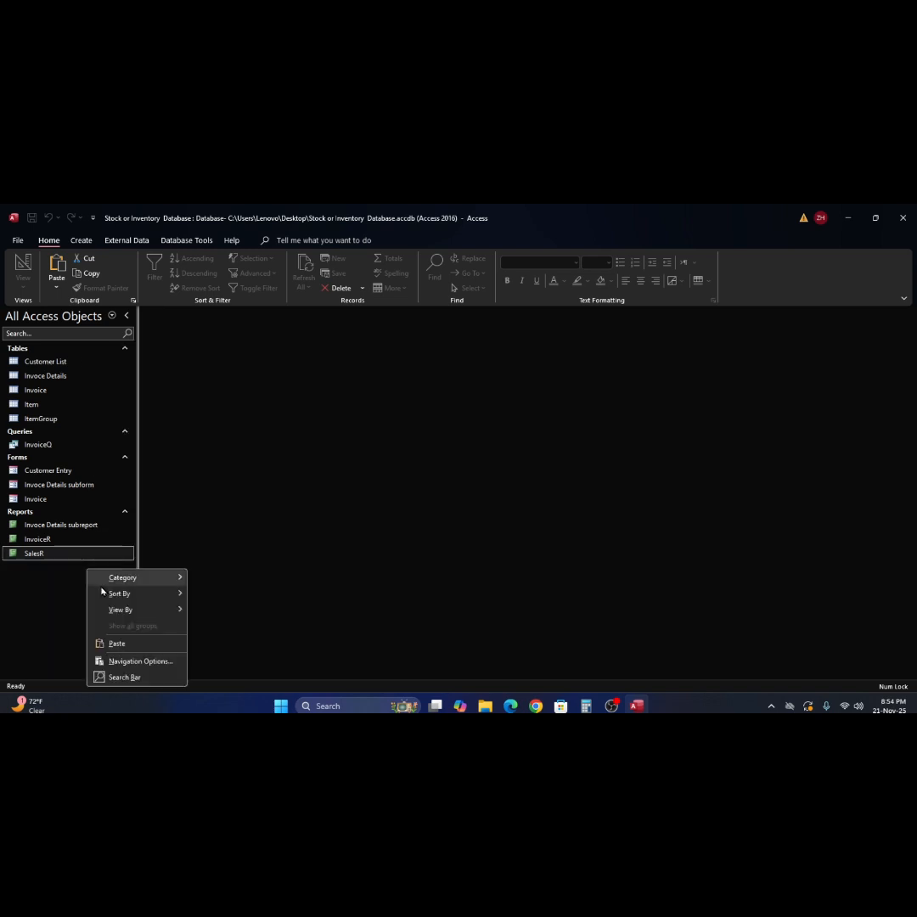
click(112, 643)
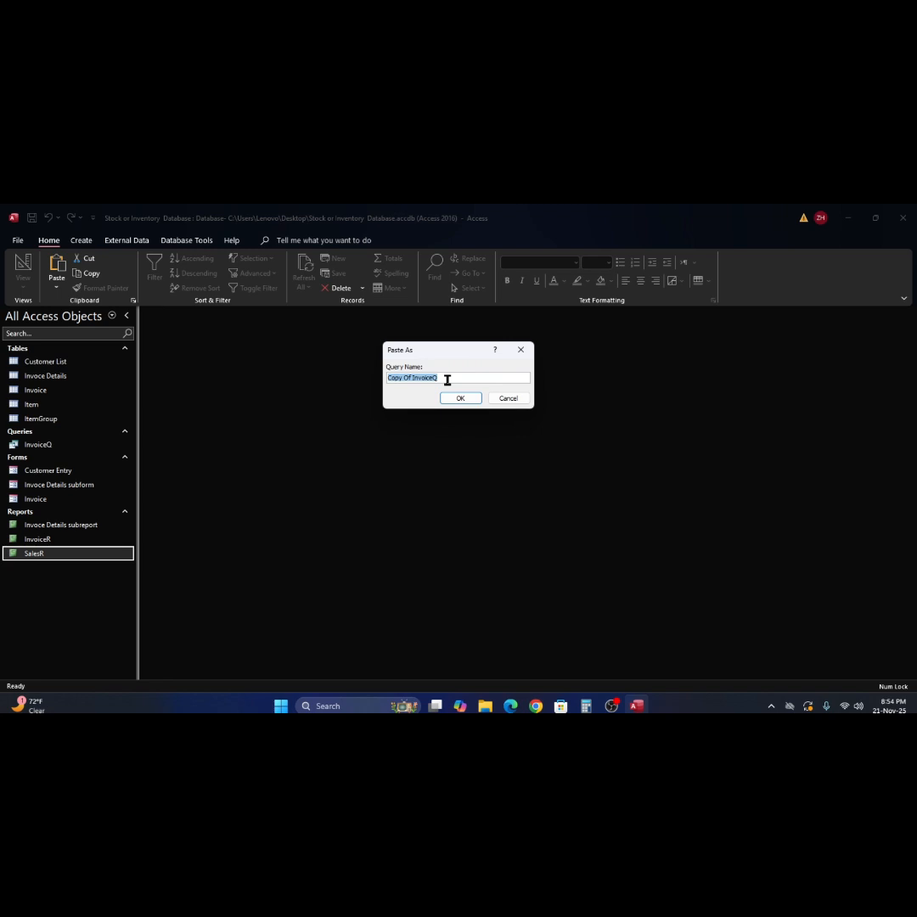
- Name the pasted copy SingleCustomerQ and select it in the navigation pane
text(SingleCustomer)
key(Tab)
click(466, 382)
text(Q)
click(468, 401)
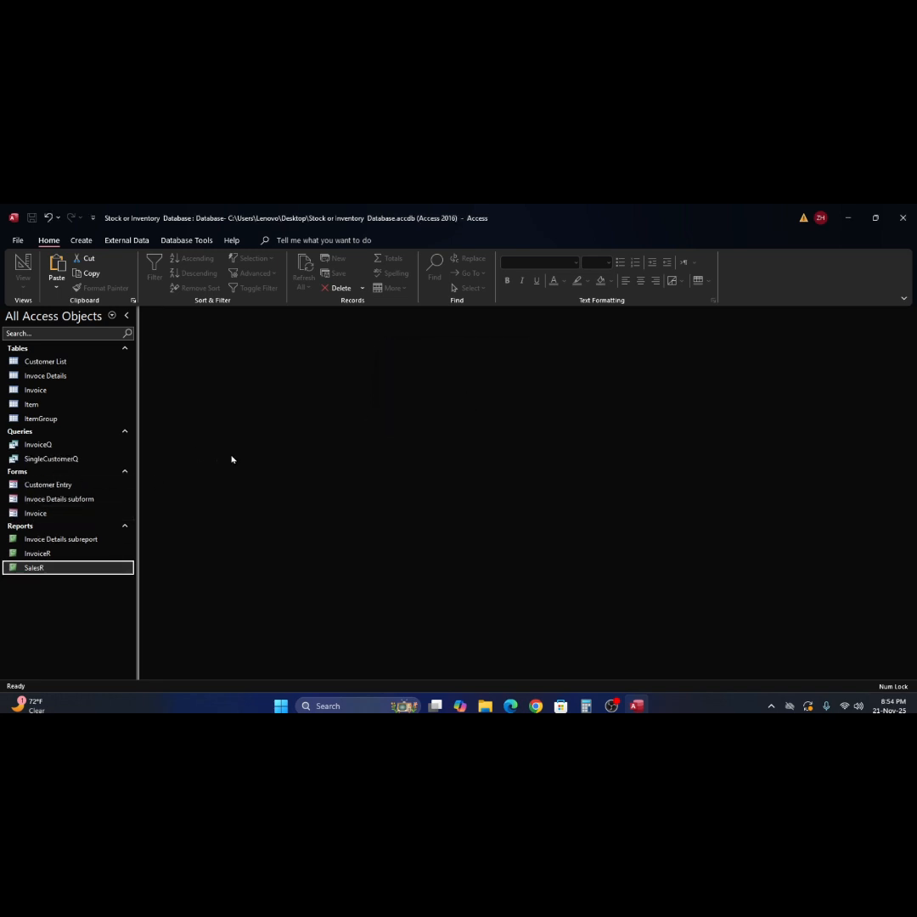
click(21, 461)
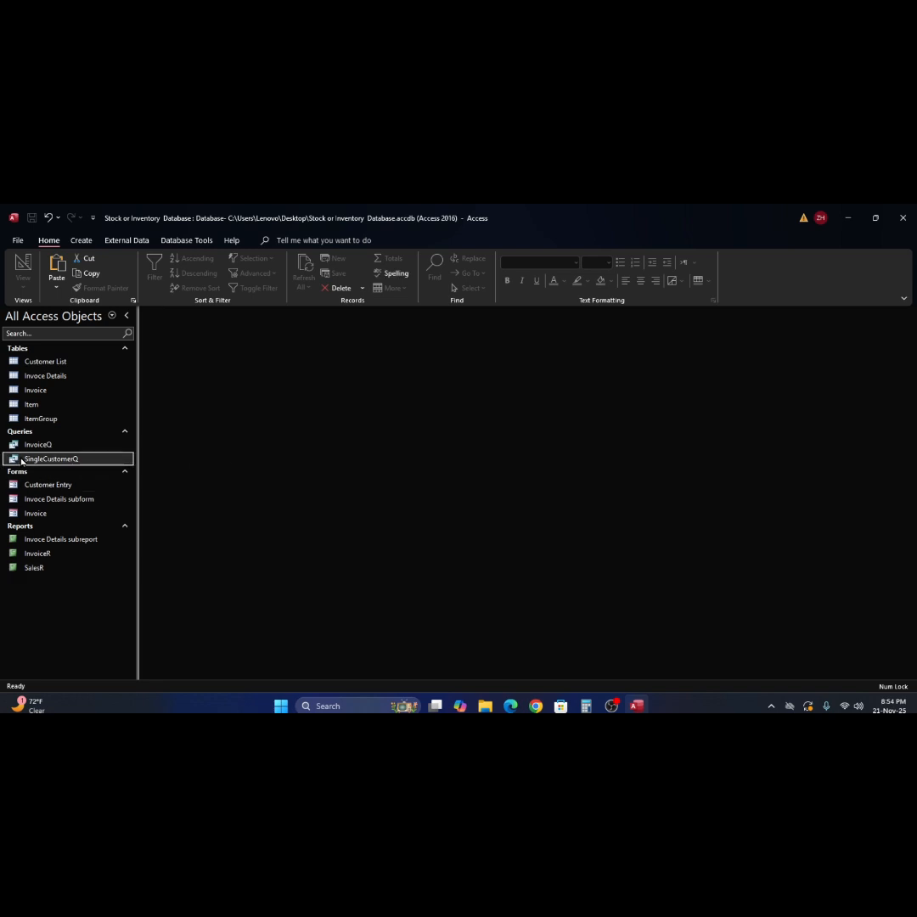
right_click(21, 461)
- Open SingleCustomerQ in Design view and inspect the Delivery Date and Invoice To criteria cells
click(51, 482)
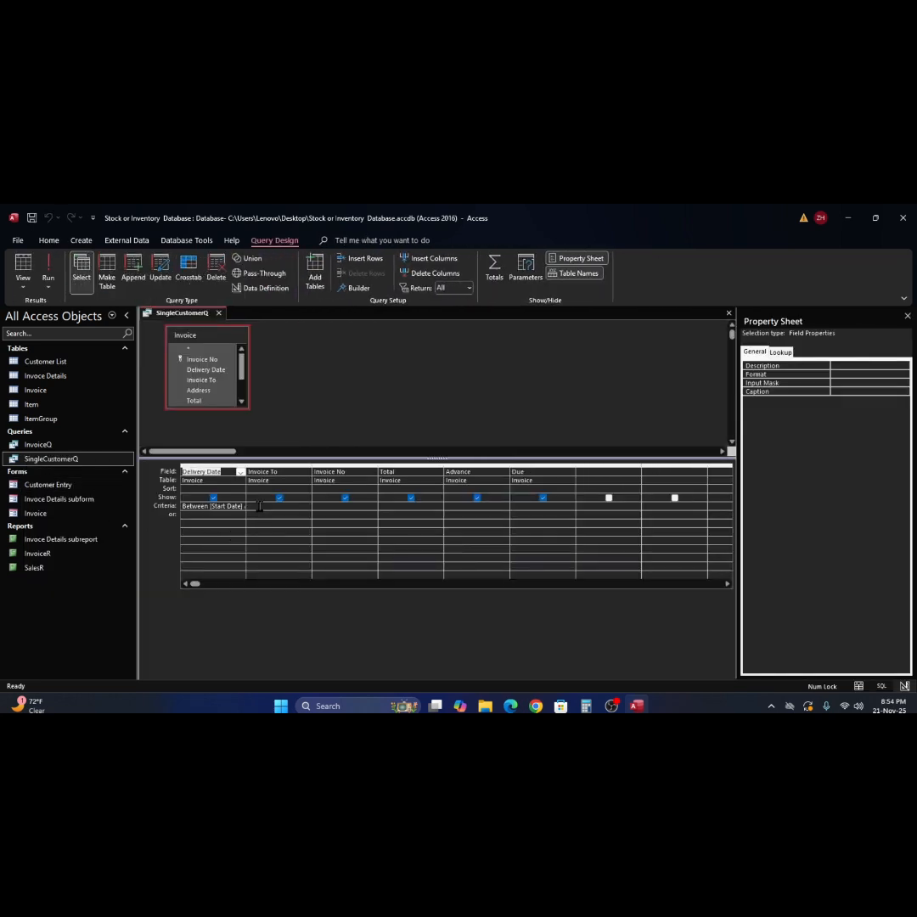
click(206, 506)
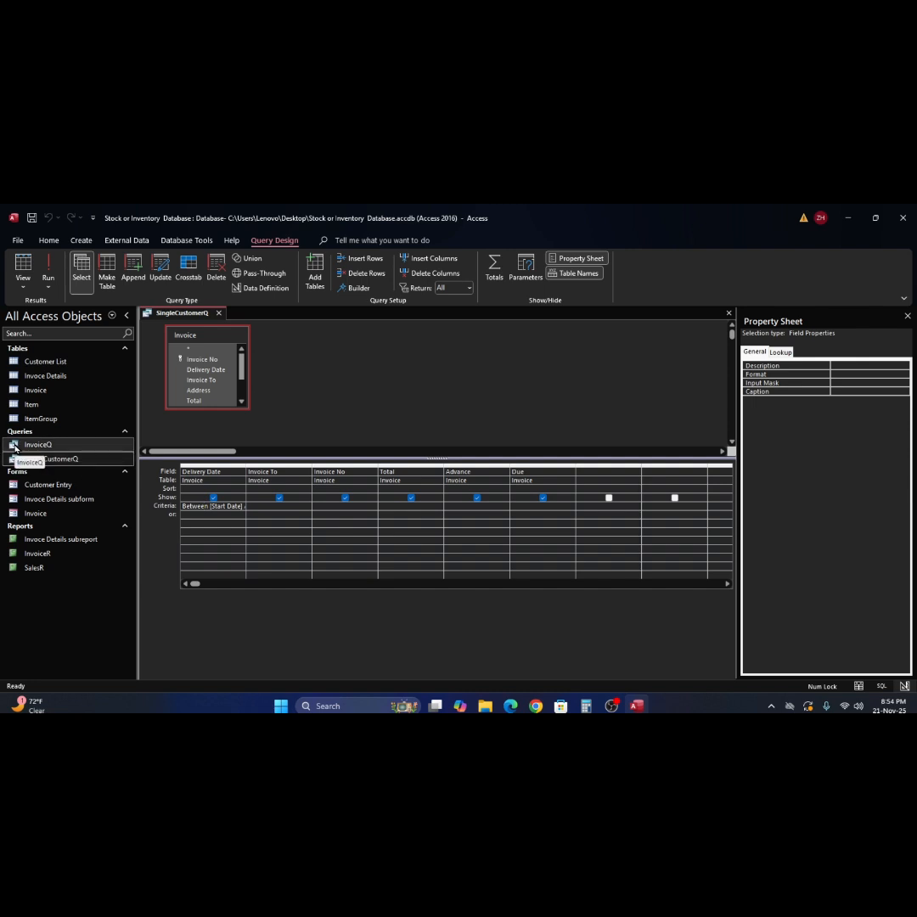
click(16, 446)
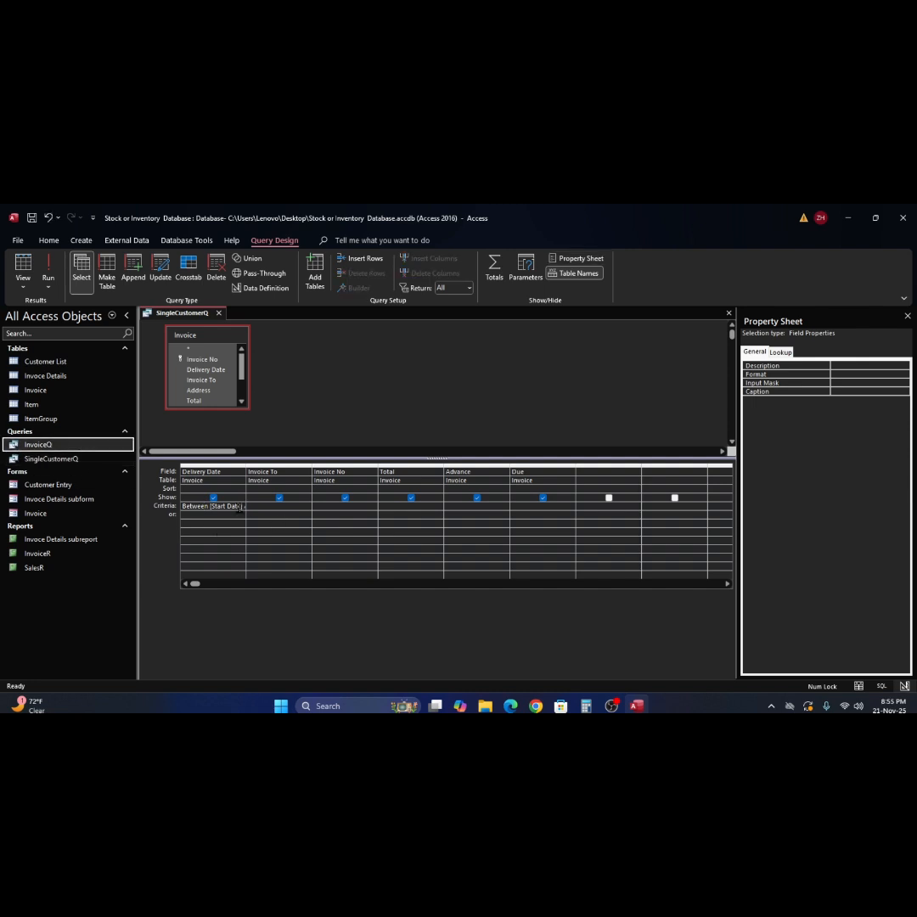
click(690, 506)
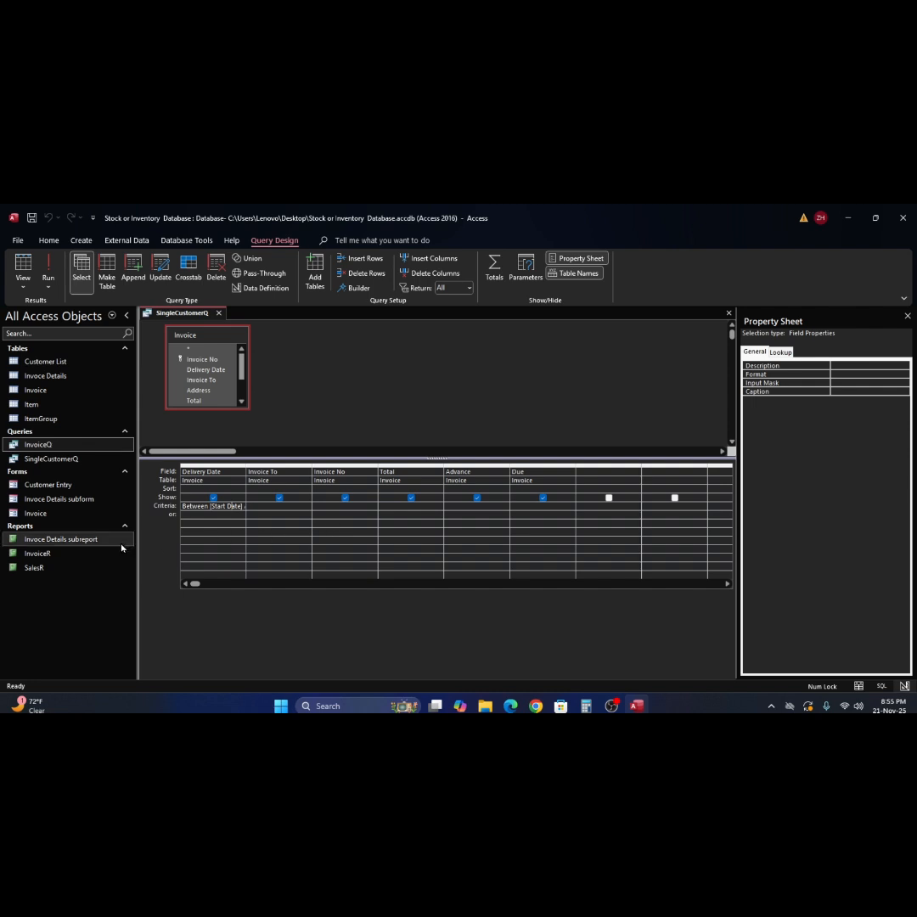
click(266, 507)
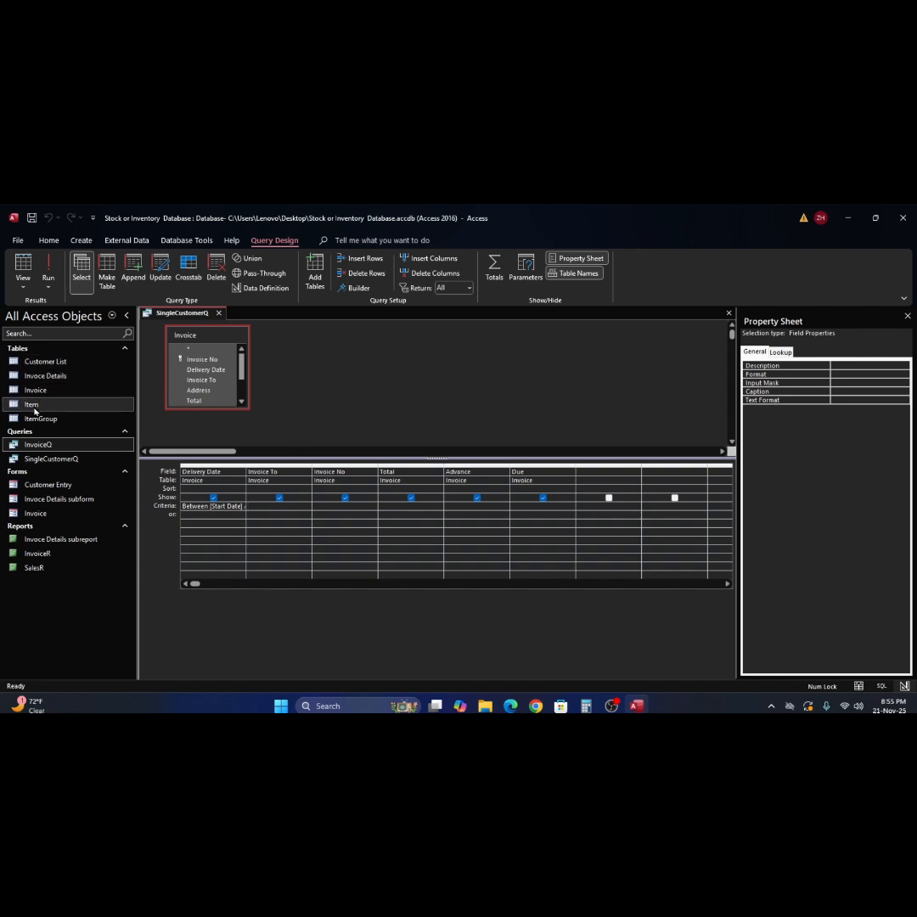
click(15, 363)
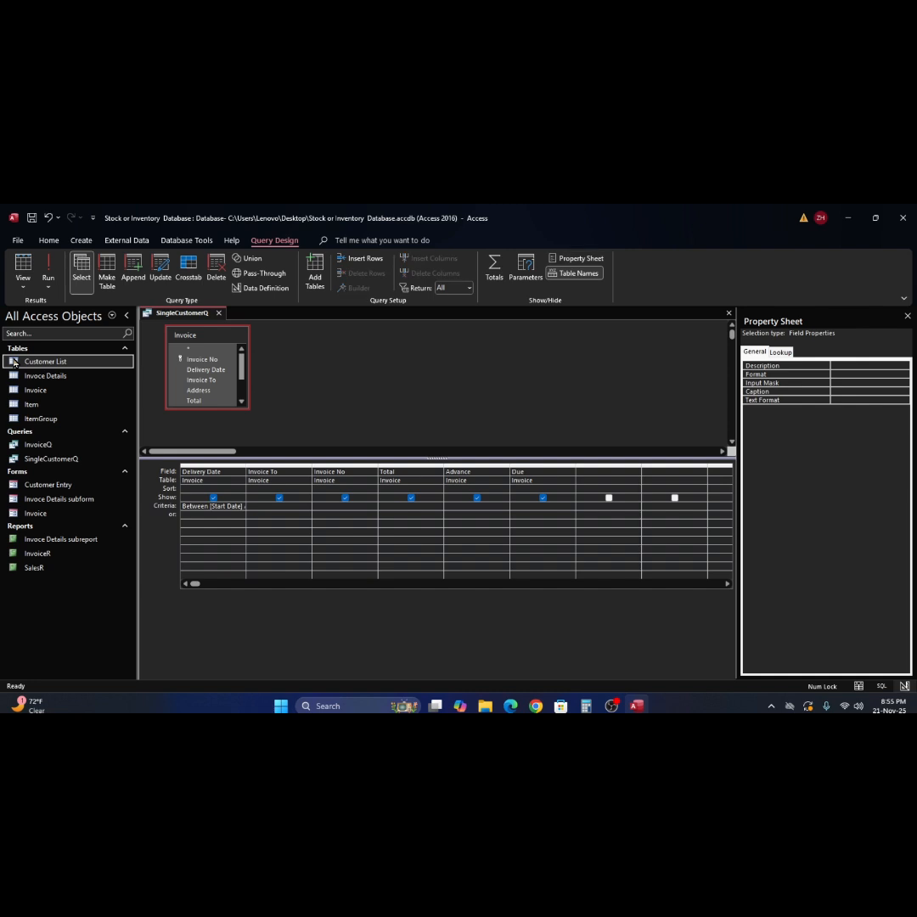
- Copy the second customer's name from Customer List into the Invoice To criterion and run the query
double_click(14, 362)
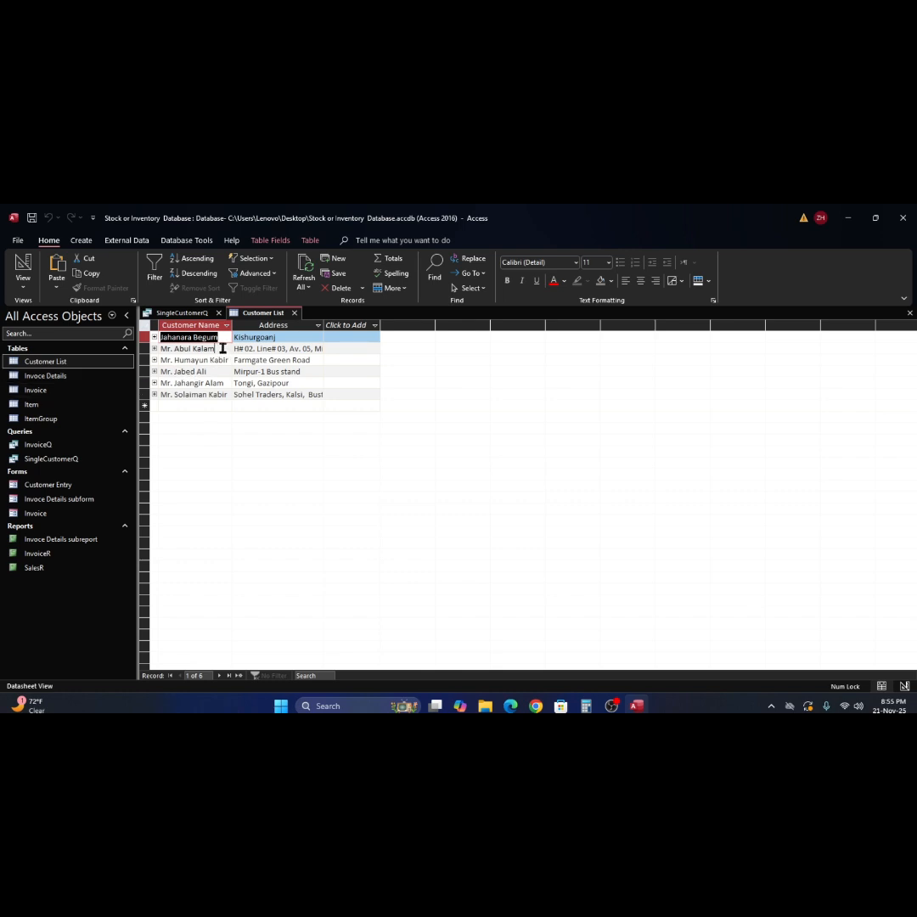
click(207, 348)
key(ctrl+c)
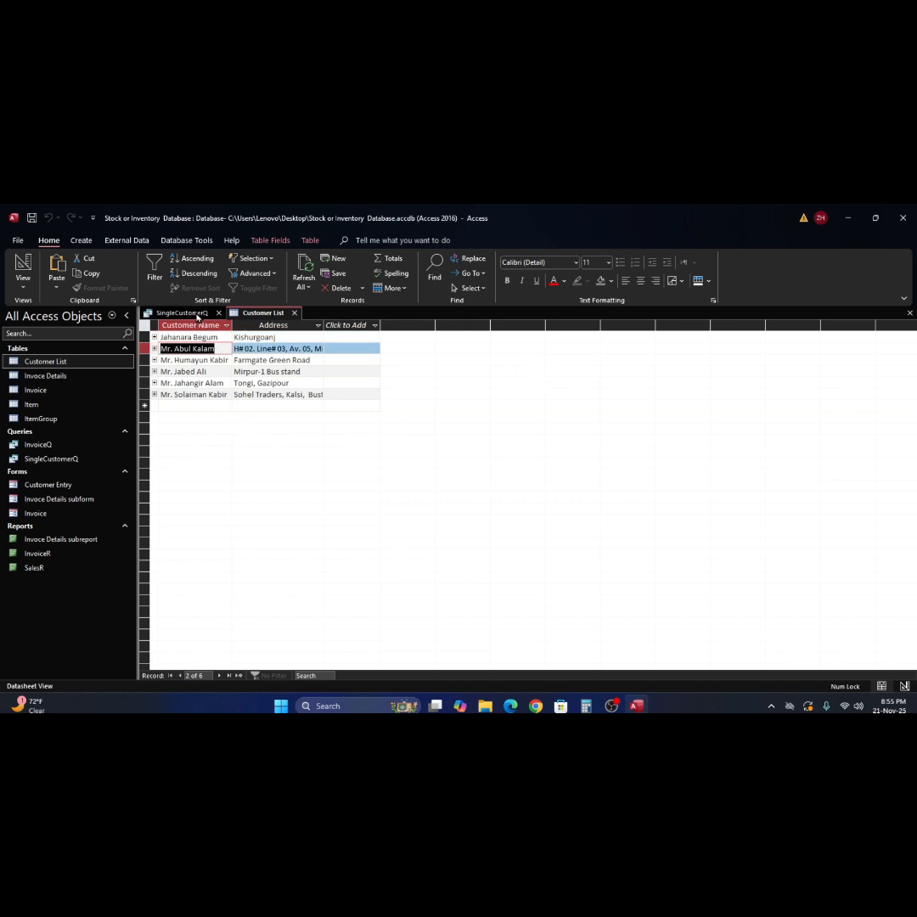
click(183, 312)
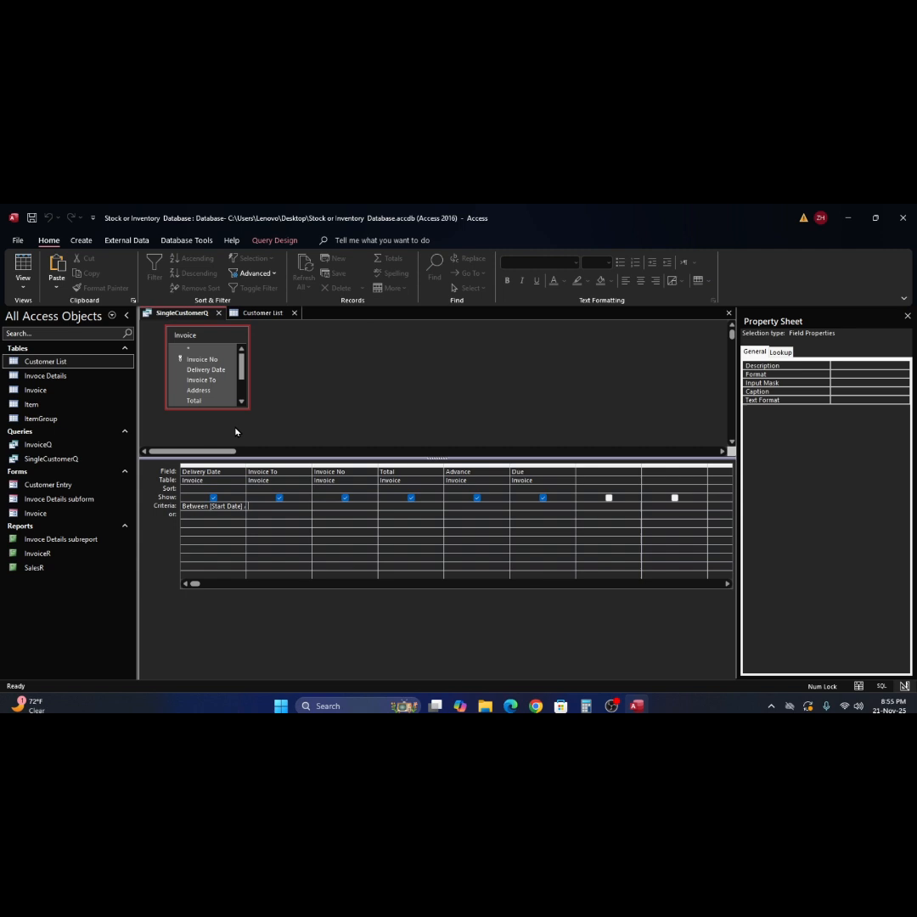
click(263, 505)
key(ctrl+v)
key(Tab)
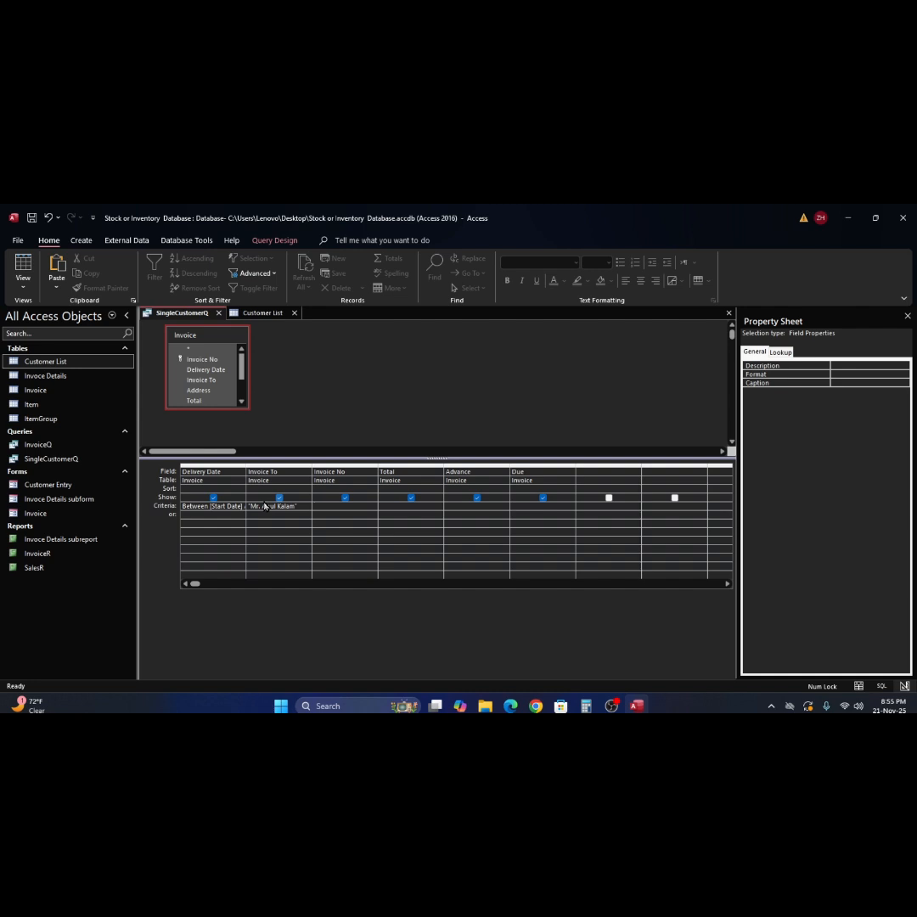
click(273, 240)
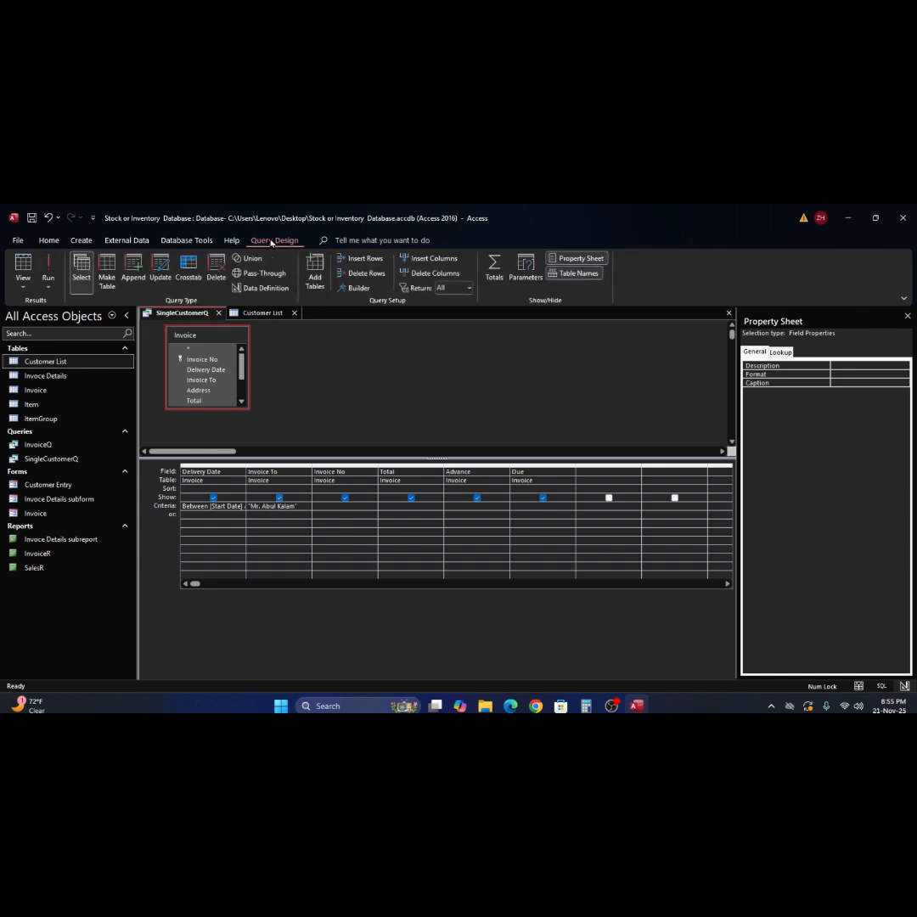
click(49, 270)
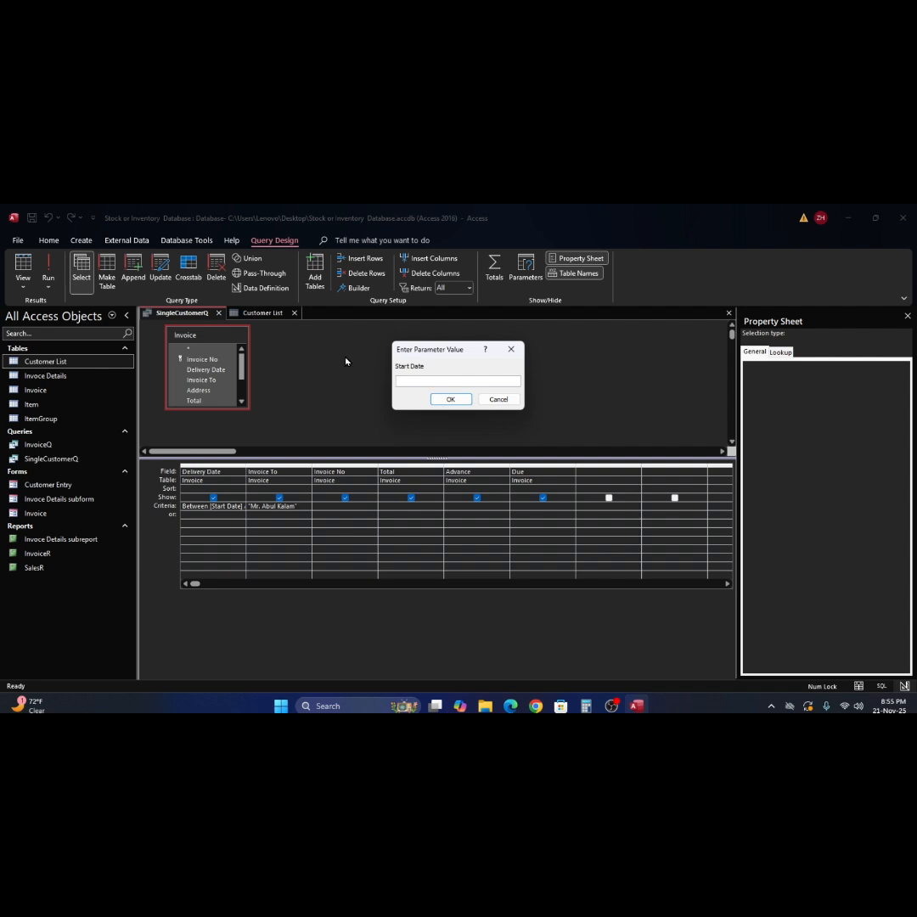
- Cancel the Start Date prompt, open the Invoice table, and return to the SingleCustomerQ design
click(499, 399)
click(265, 313)
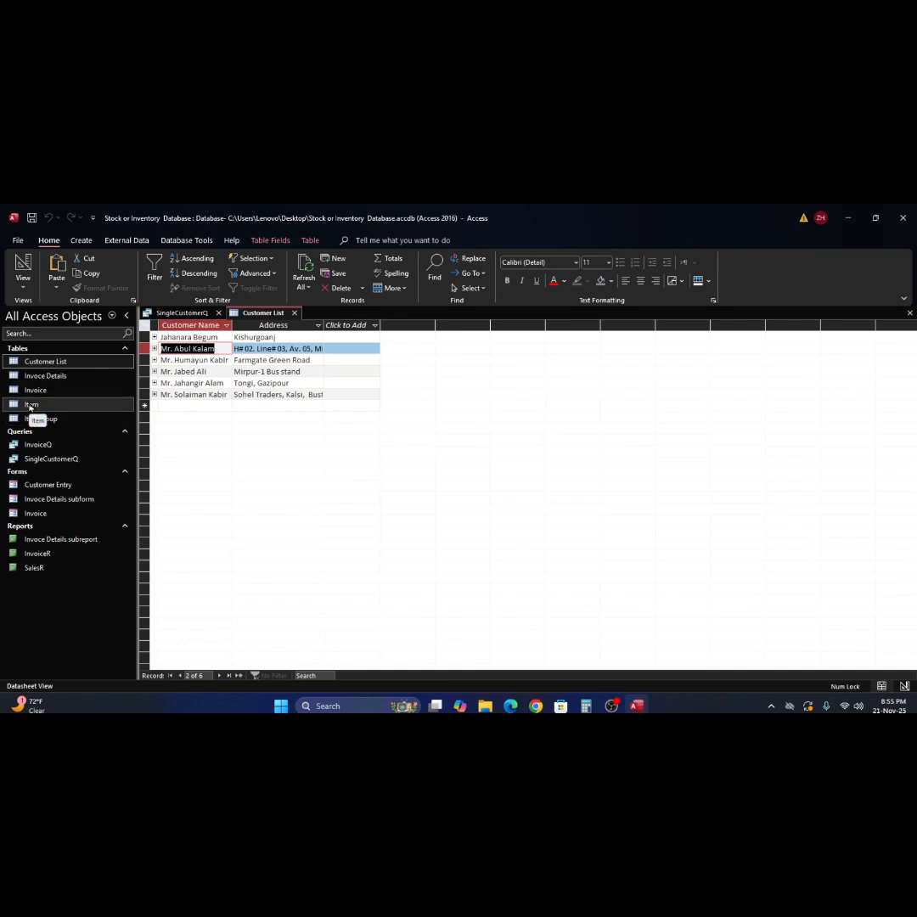
double_click(31, 405)
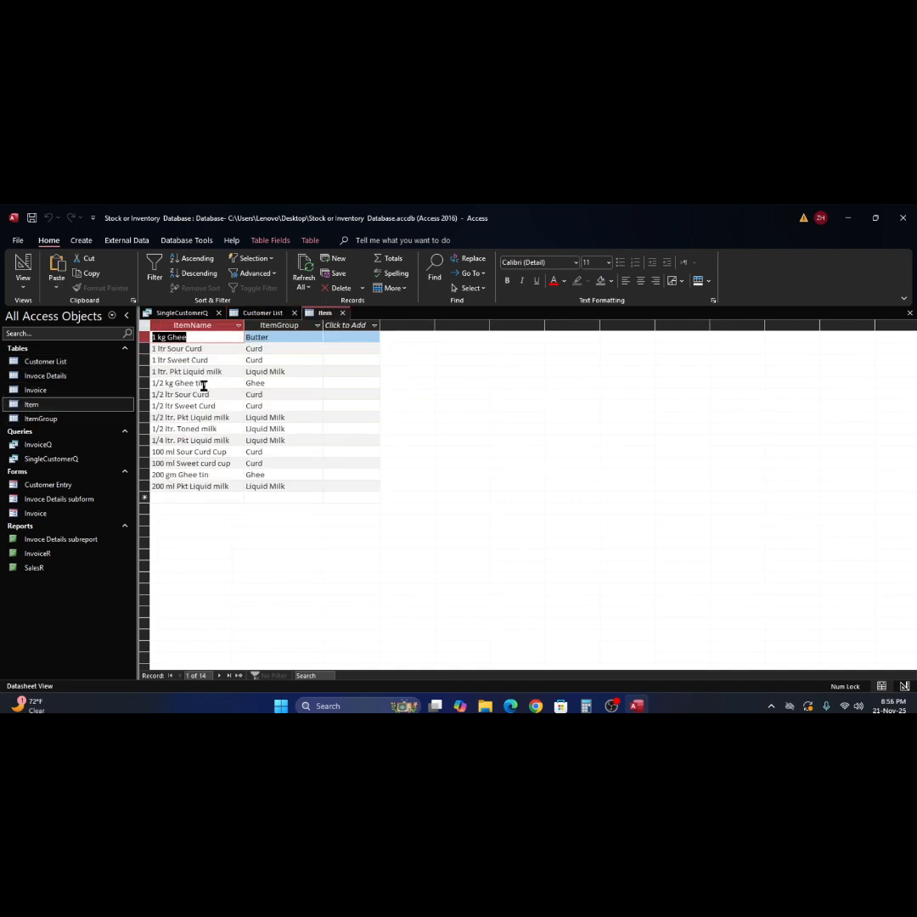
double_click(35, 390)
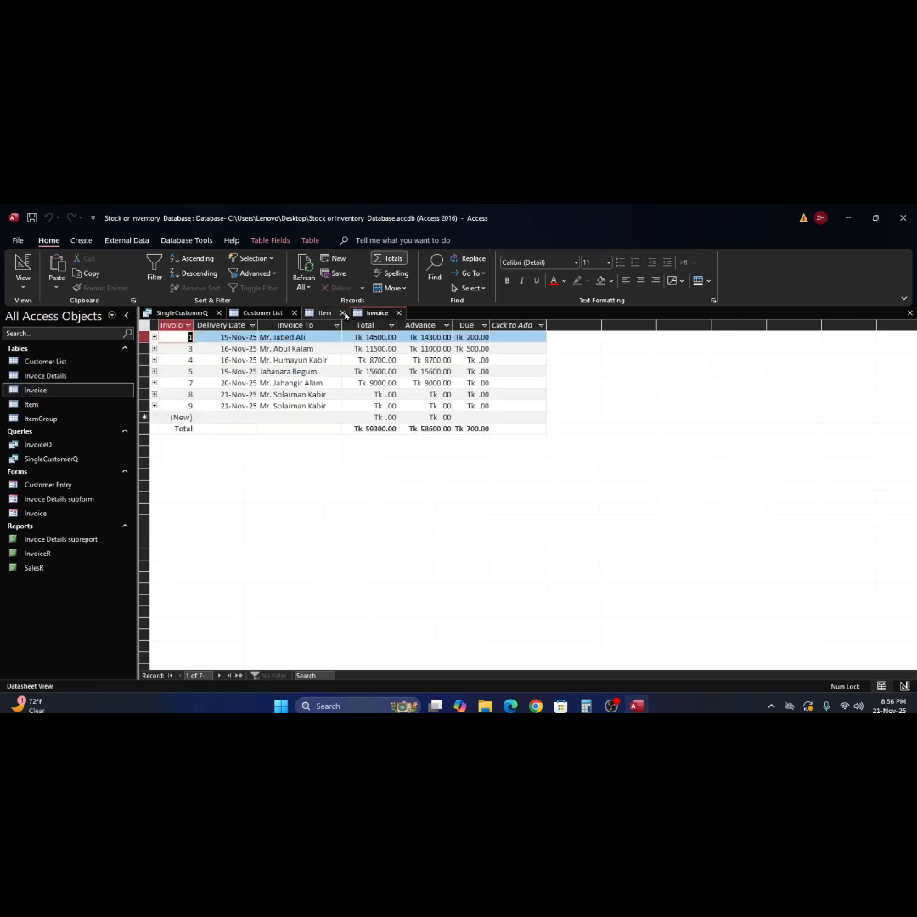
click(342, 313)
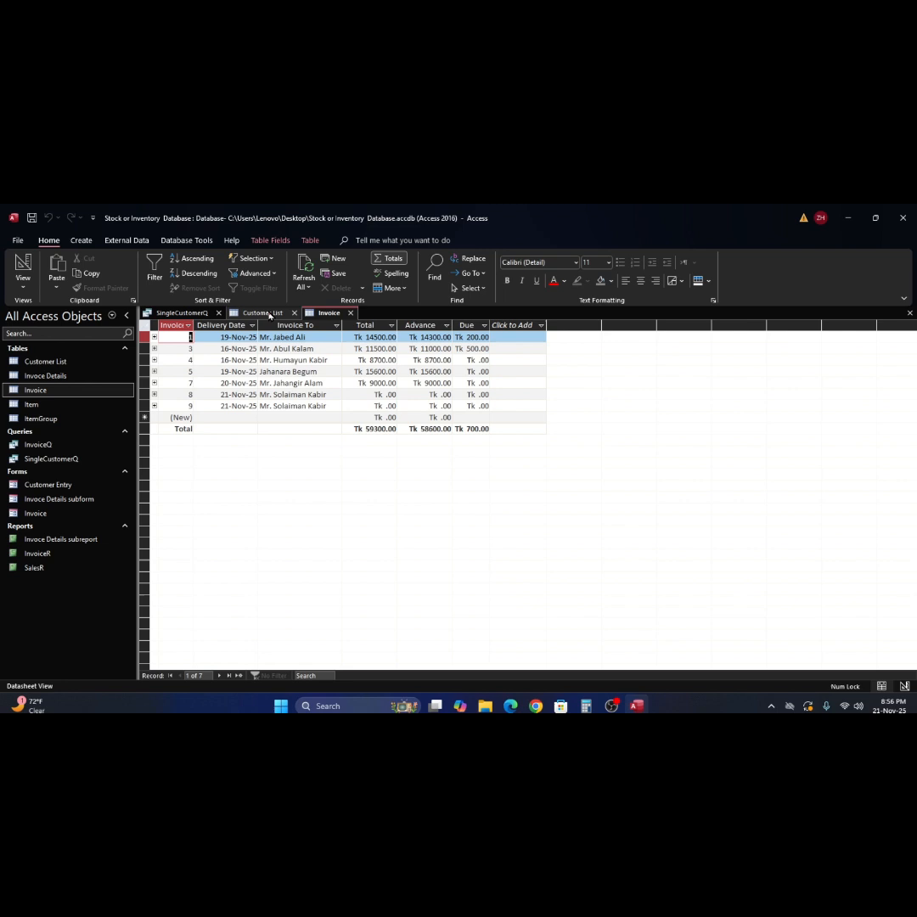
click(195, 312)
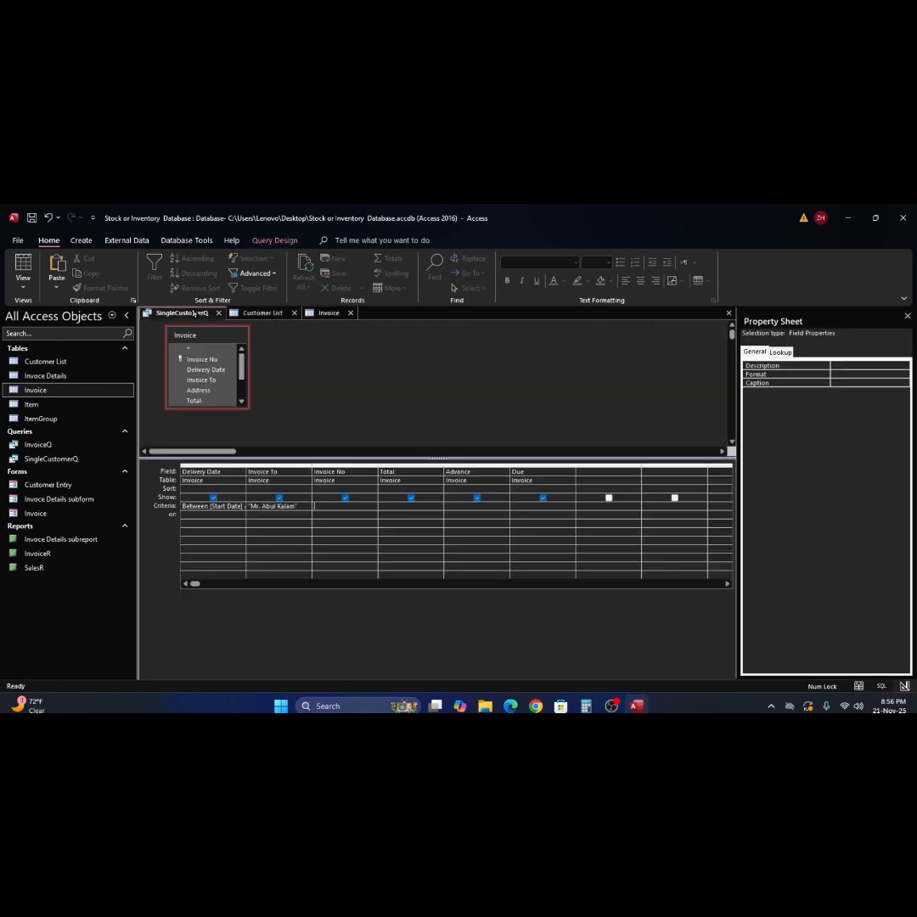
click(333, 314)
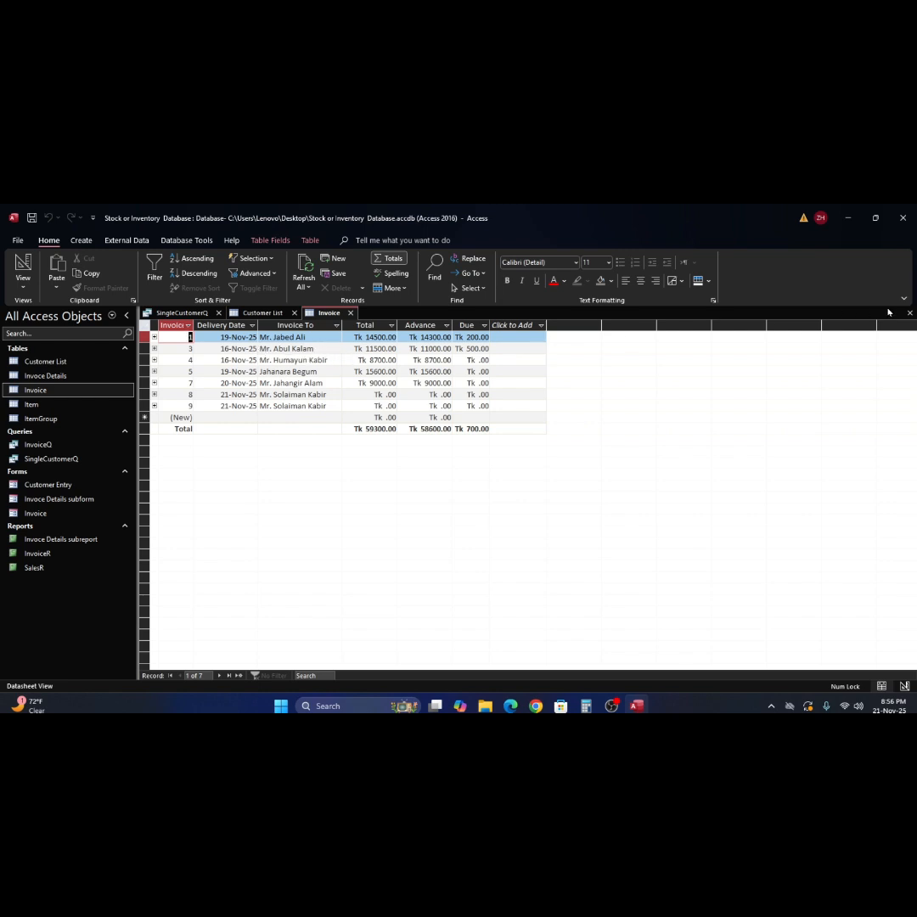
click(187, 313)
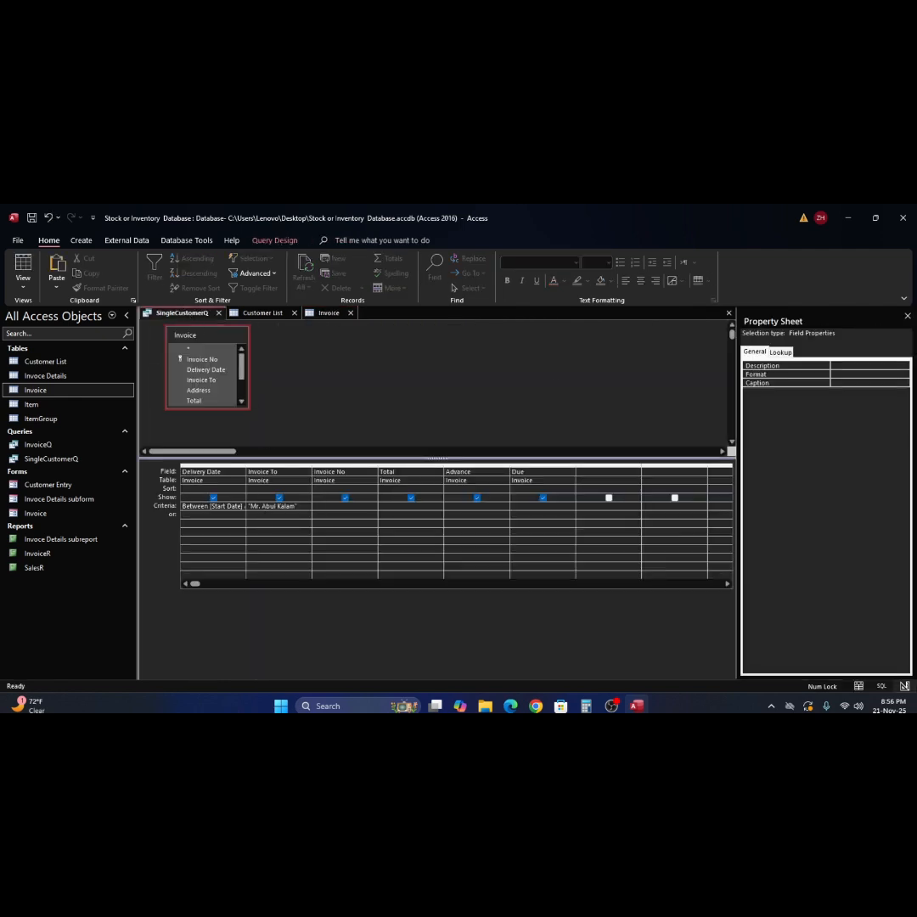
- Run SingleCustomerQ with 16/11/25 as start and end date and check the customer shown
click(275, 241)
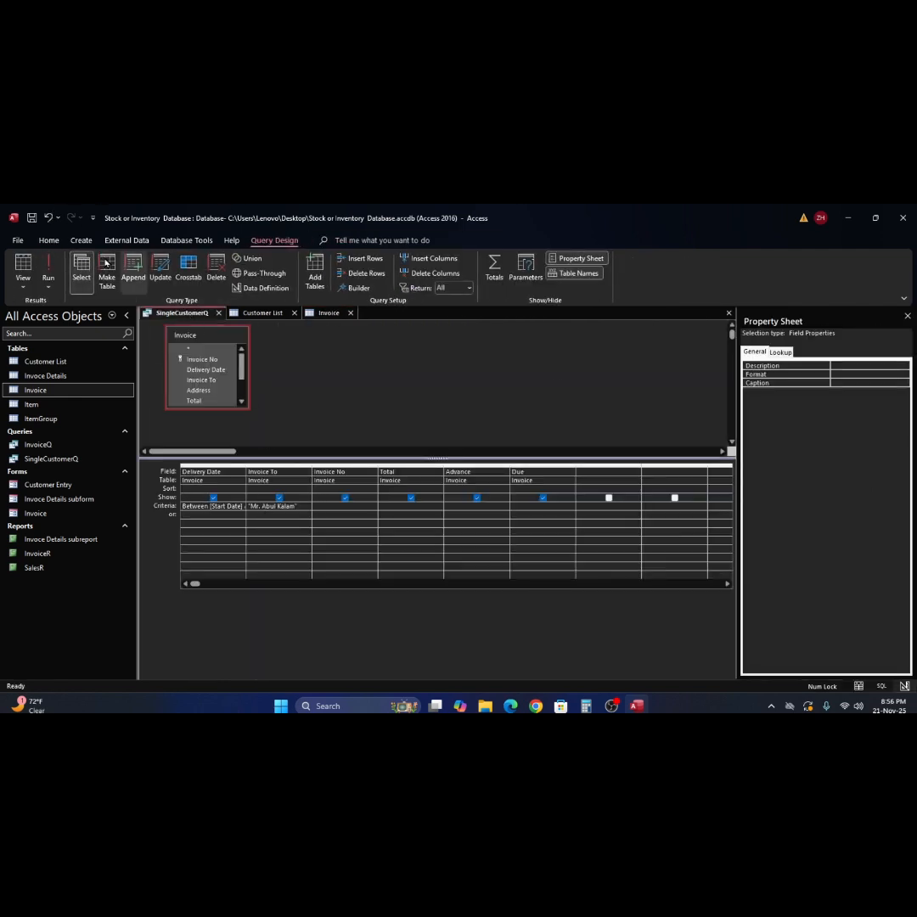
click(48, 270)
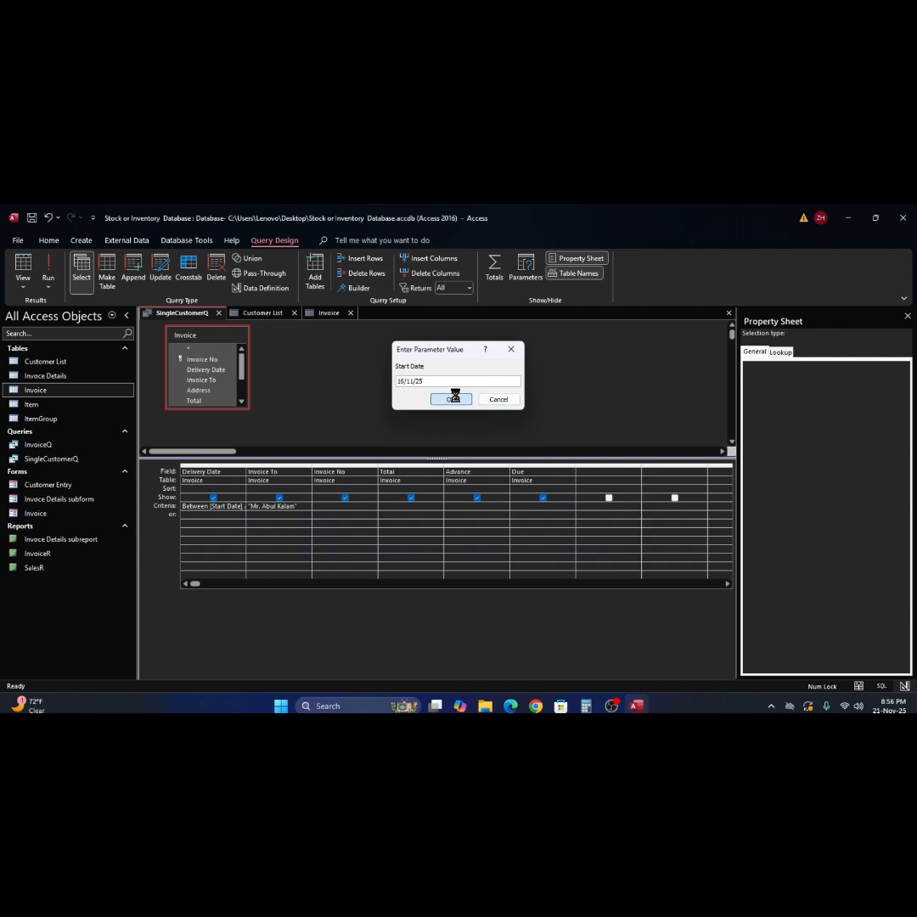
click(451, 399)
text(16/11/25)
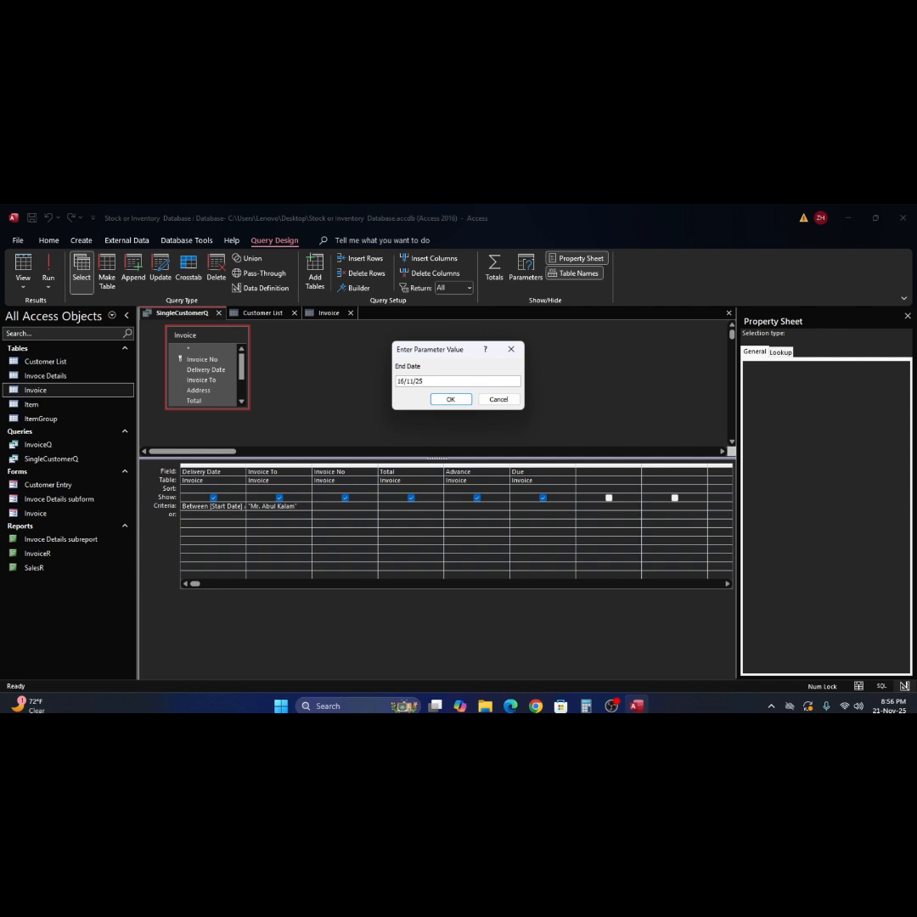
click(451, 400)
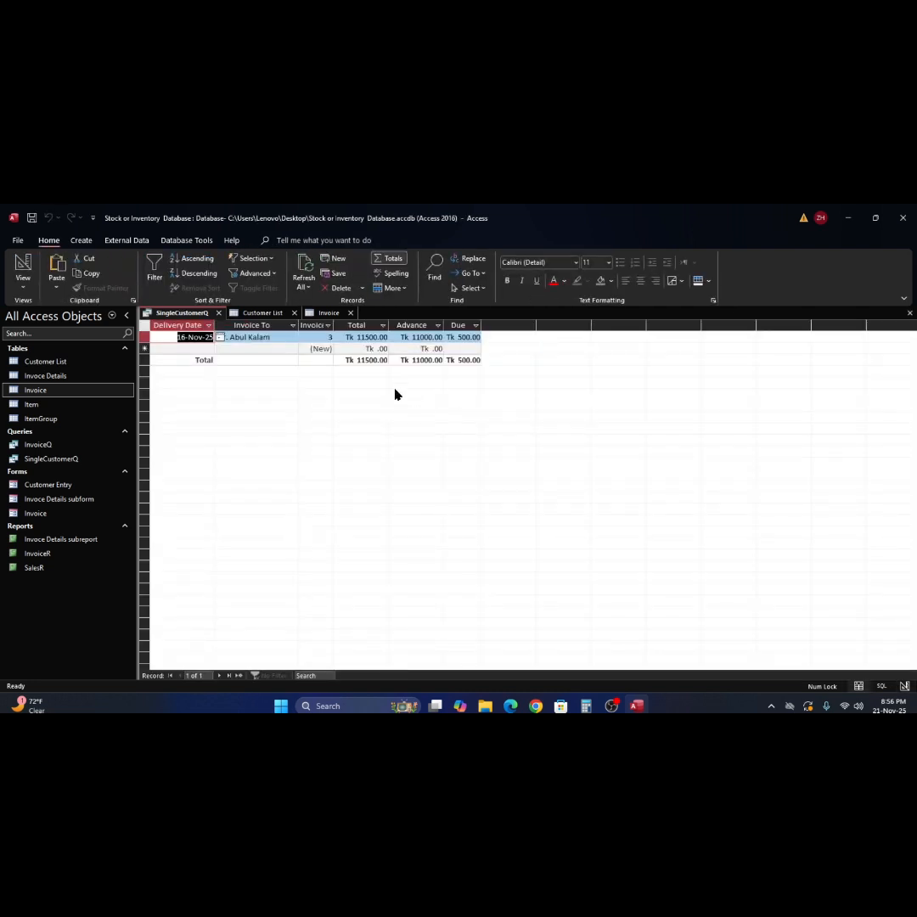
click(283, 337)
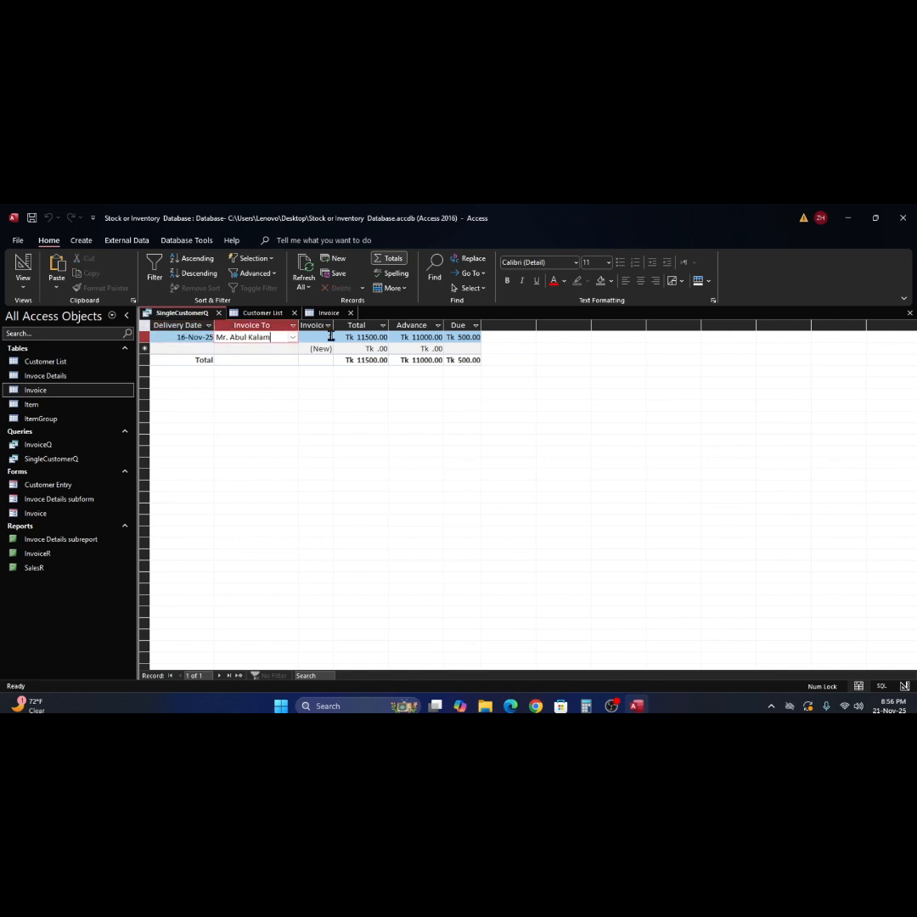
- Close the query saving its design, then close the Invoice and Customer List tables
click(910, 314)
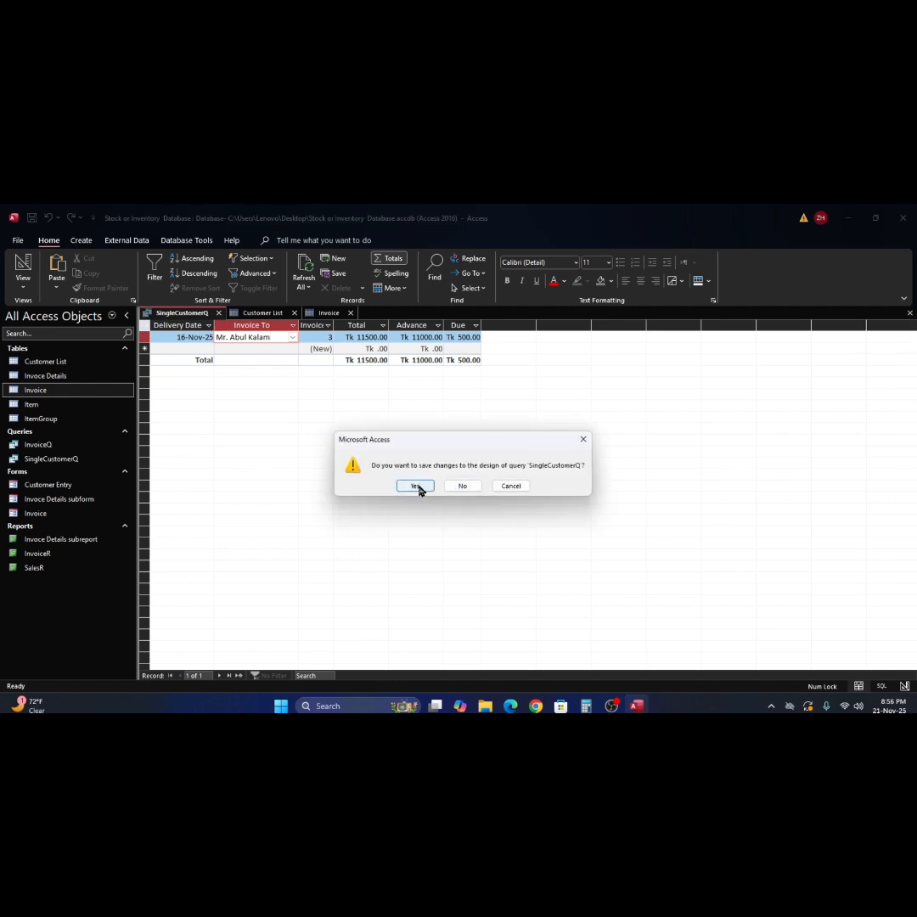
click(418, 489)
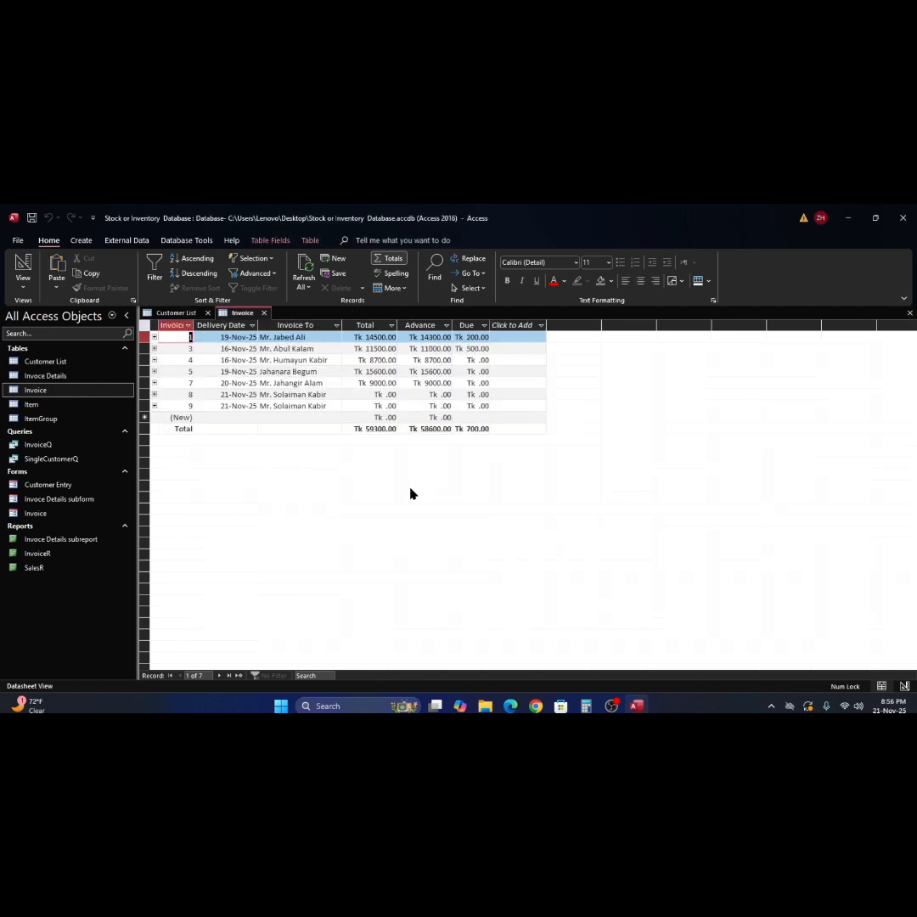
click(910, 313)
click(910, 314)
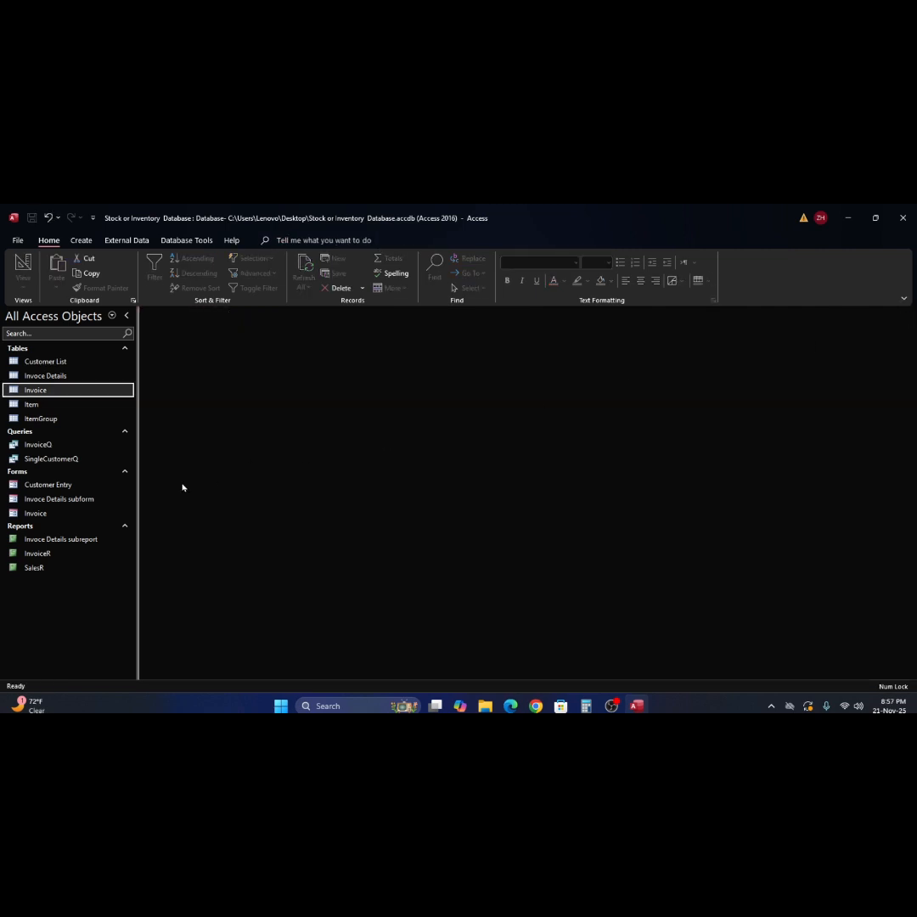
- Copy the SalesR report and paste it into the navigation pane
click(14, 569)
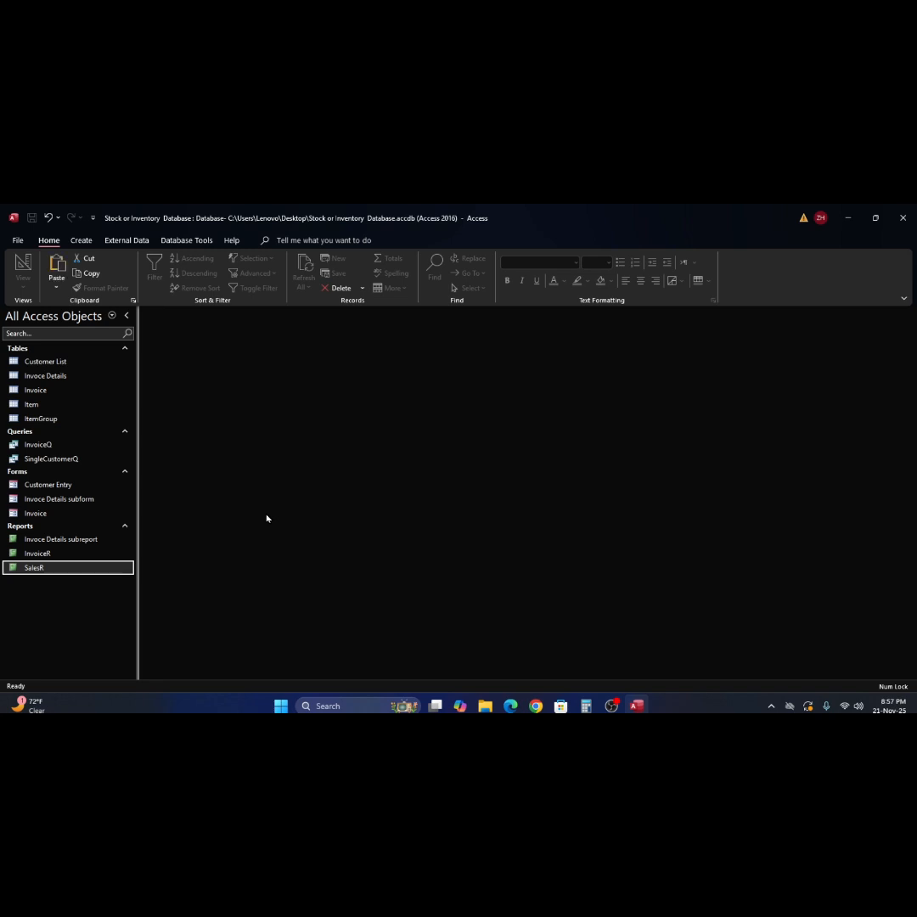
right_click(28, 574)
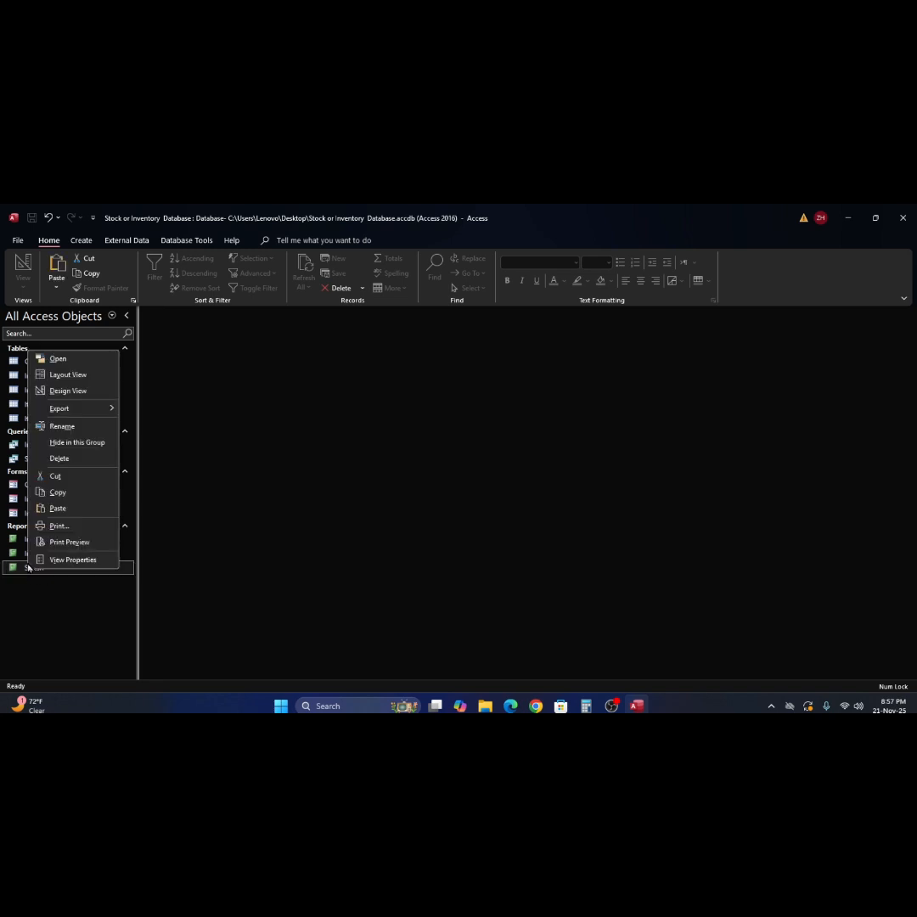
click(63, 496)
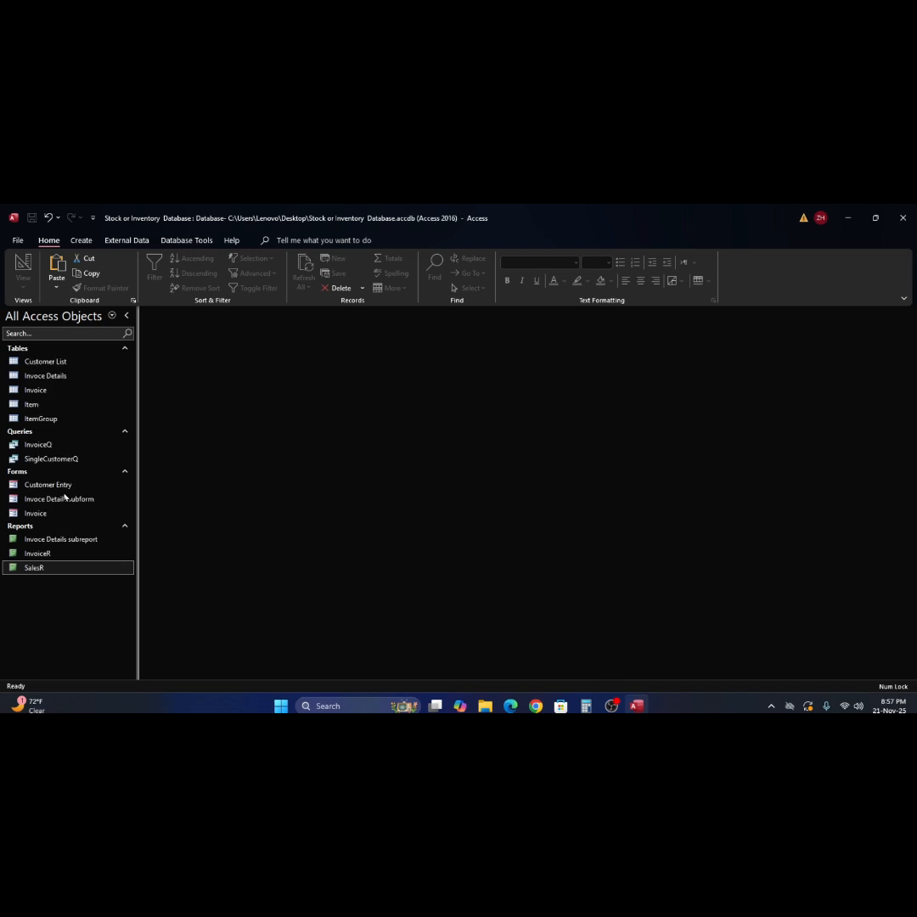
right_click(55, 603)
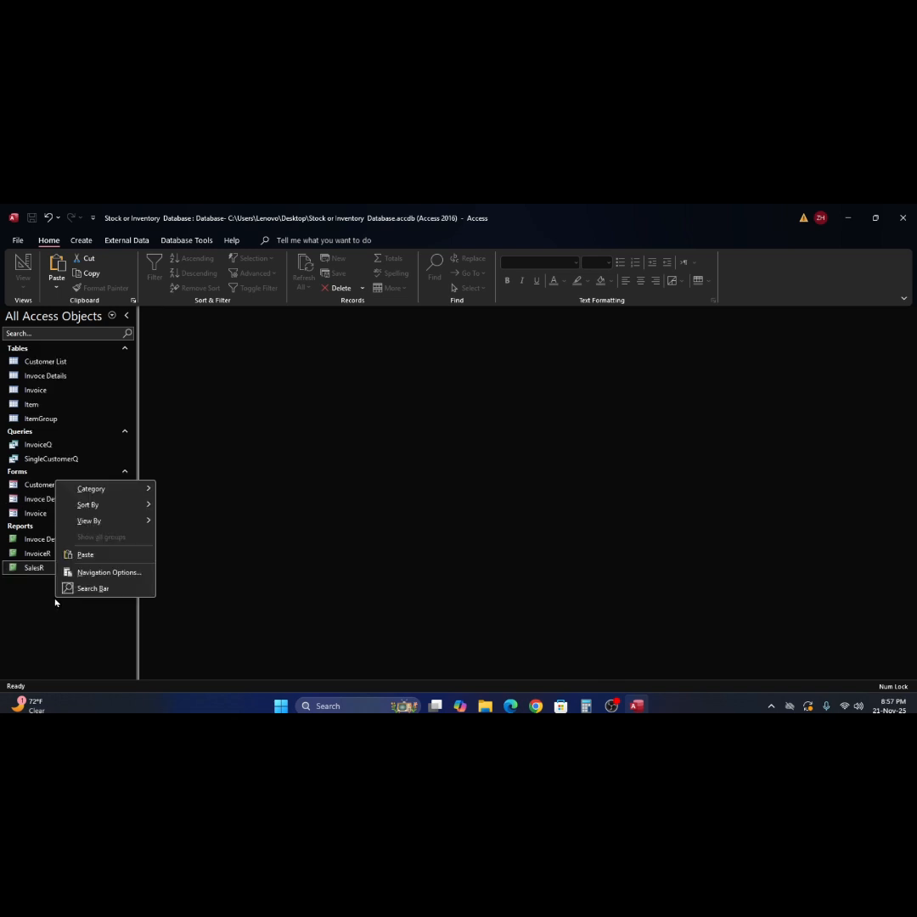
click(86, 556)
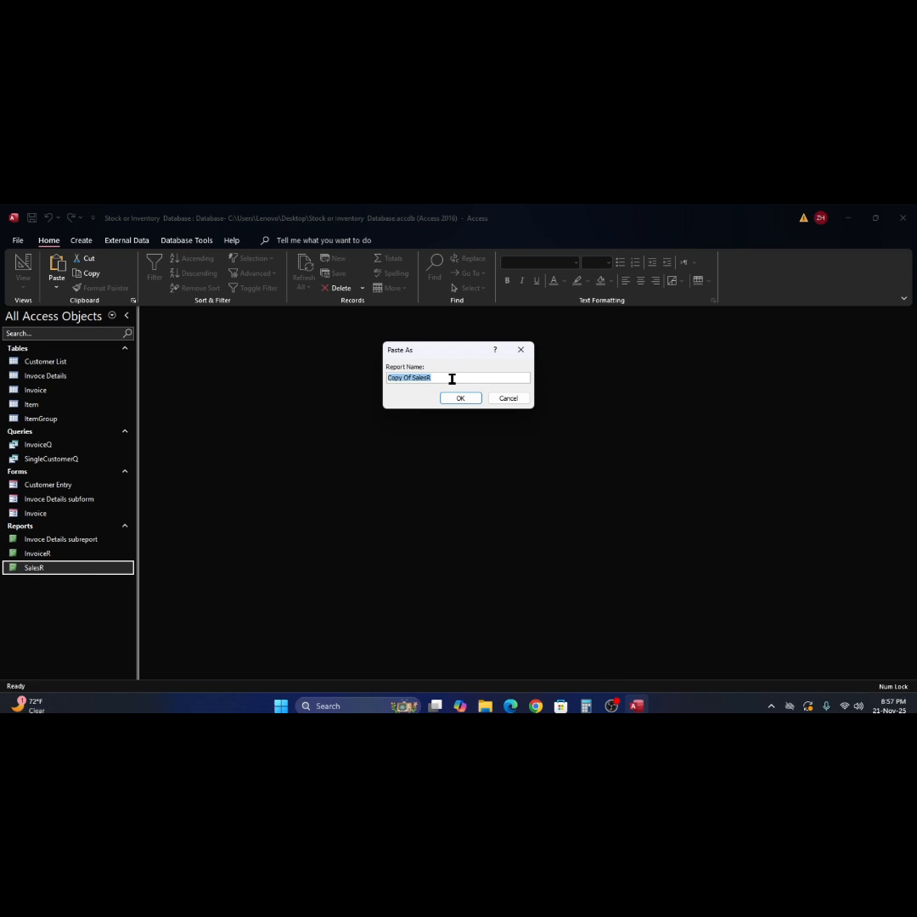
- Name the pasted report SingleCustomerR and select it
text(SingleCutomerR)
click(460, 400)
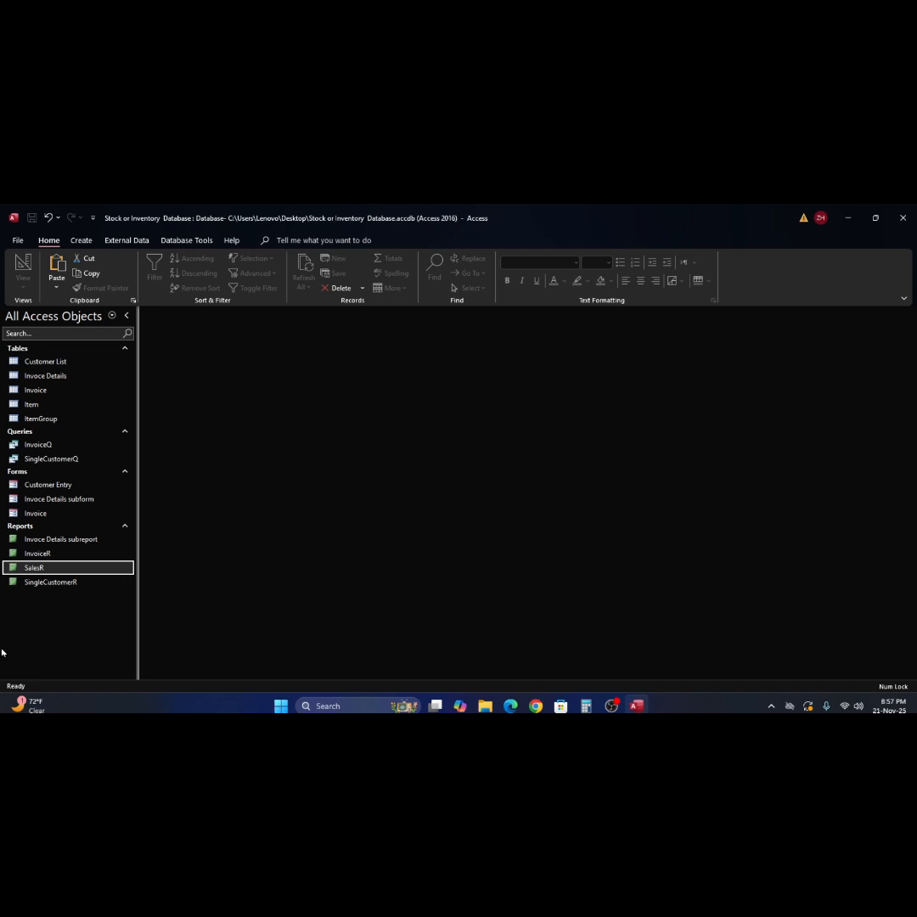
click(22, 584)
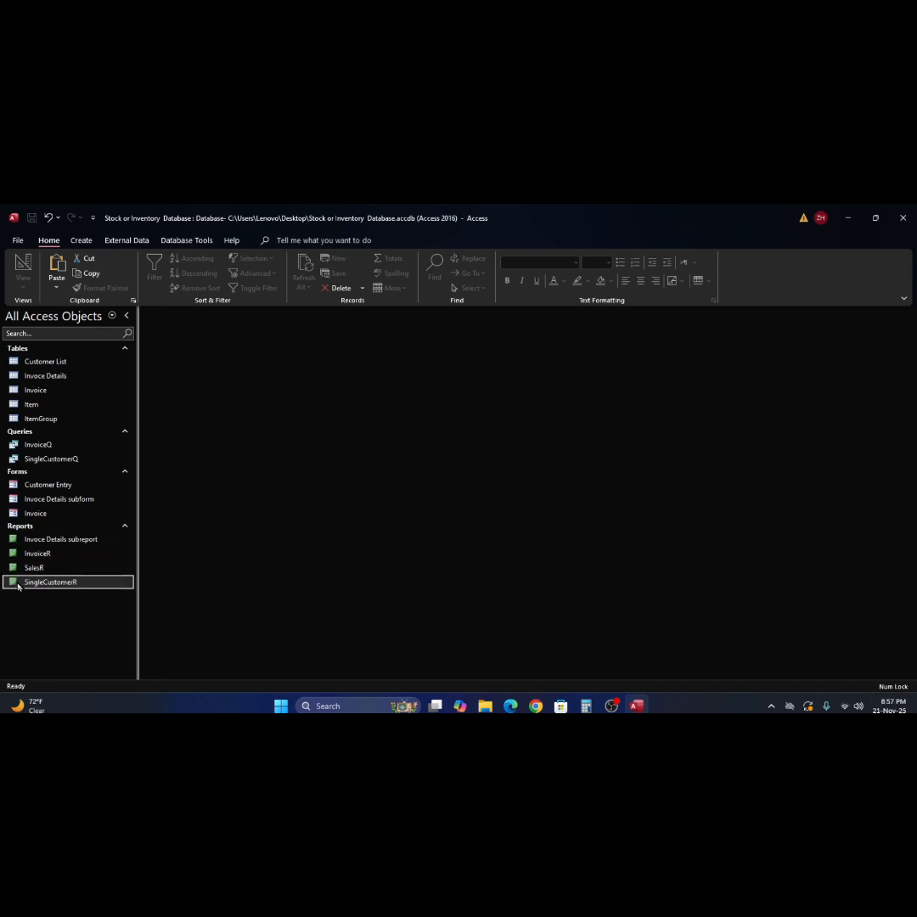
- In SingleCustomerR's design, change the Record Source from InvoiceQ to SingleCustomerQ and save on closing
right_click(18, 586)
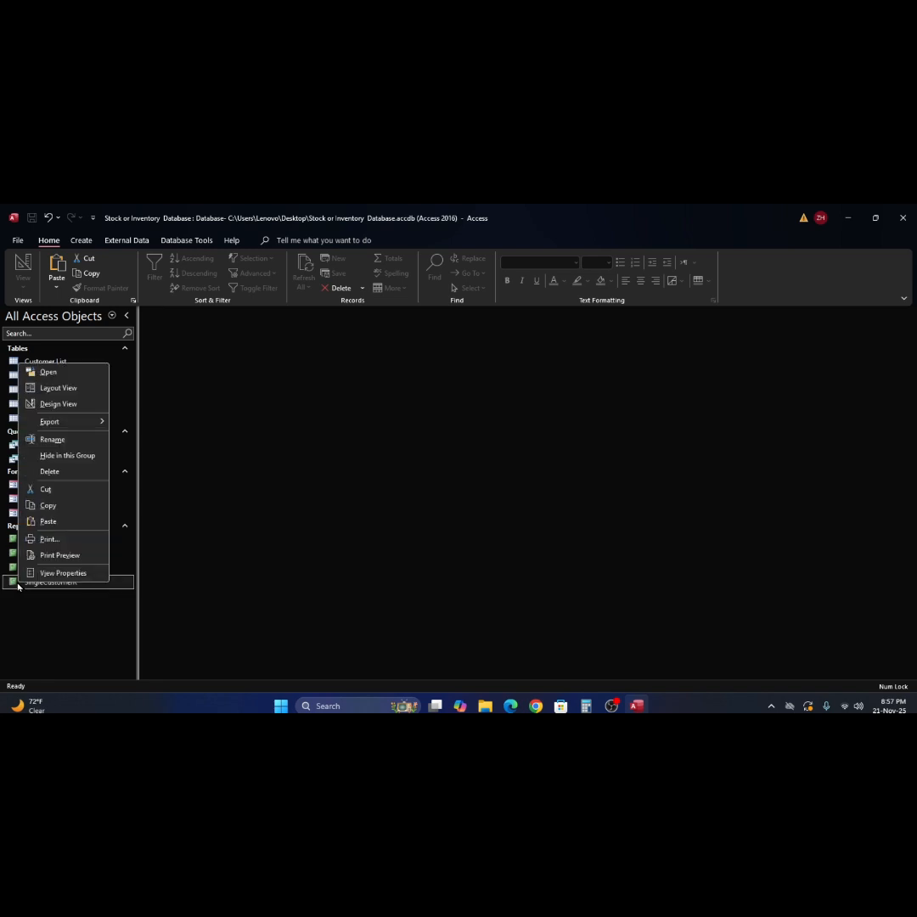
click(59, 404)
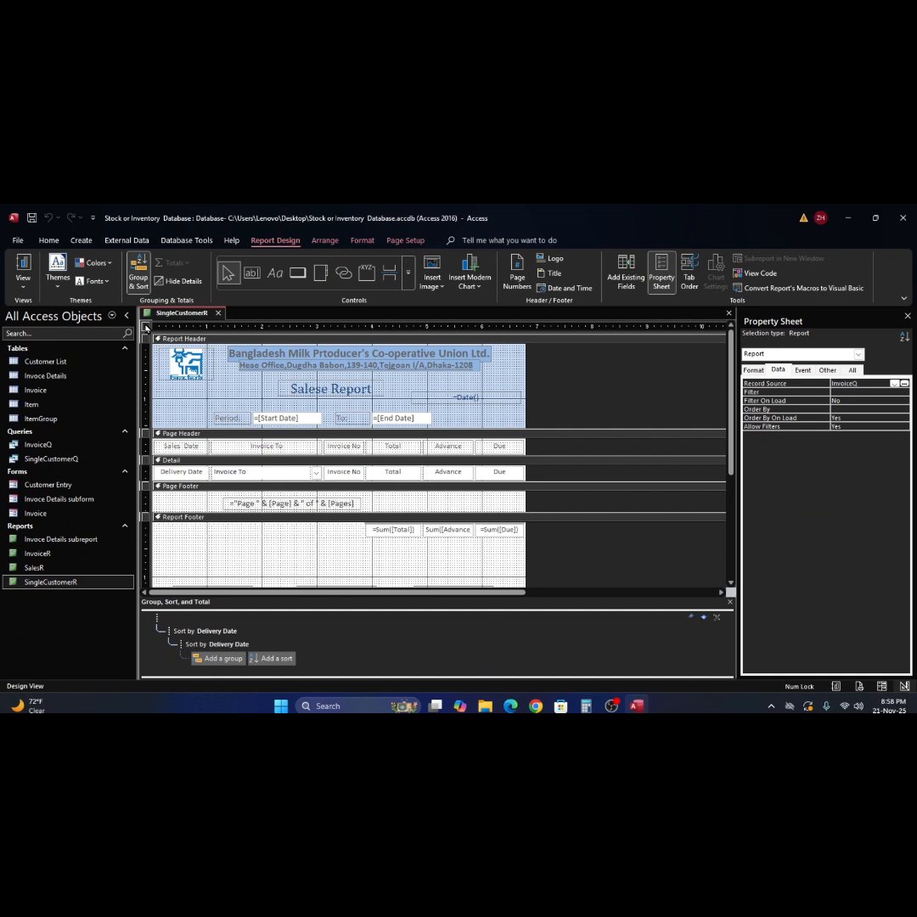
click(146, 338)
click(147, 327)
click(755, 372)
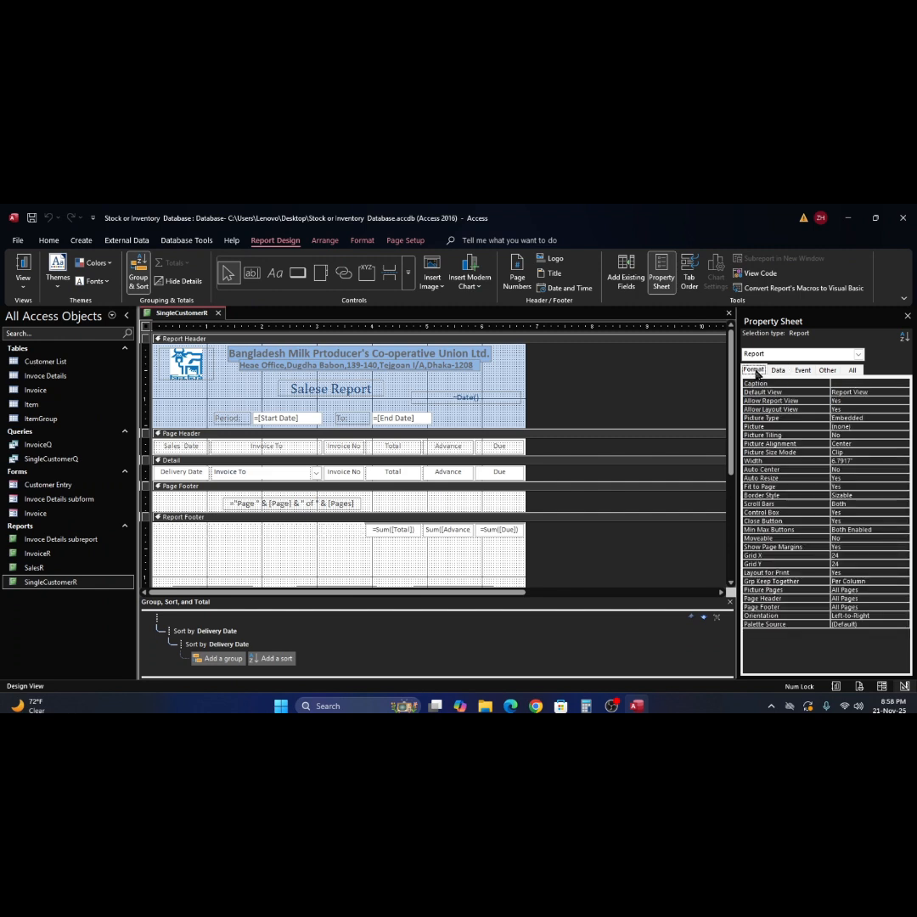
click(778, 372)
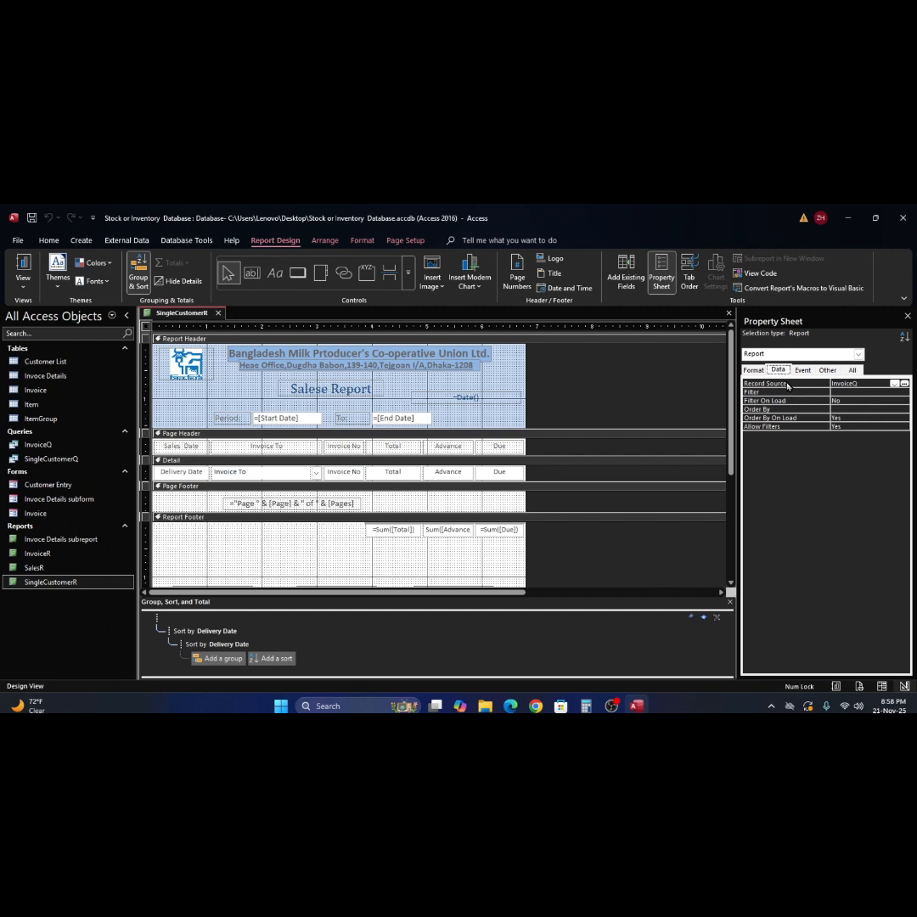
click(895, 384)
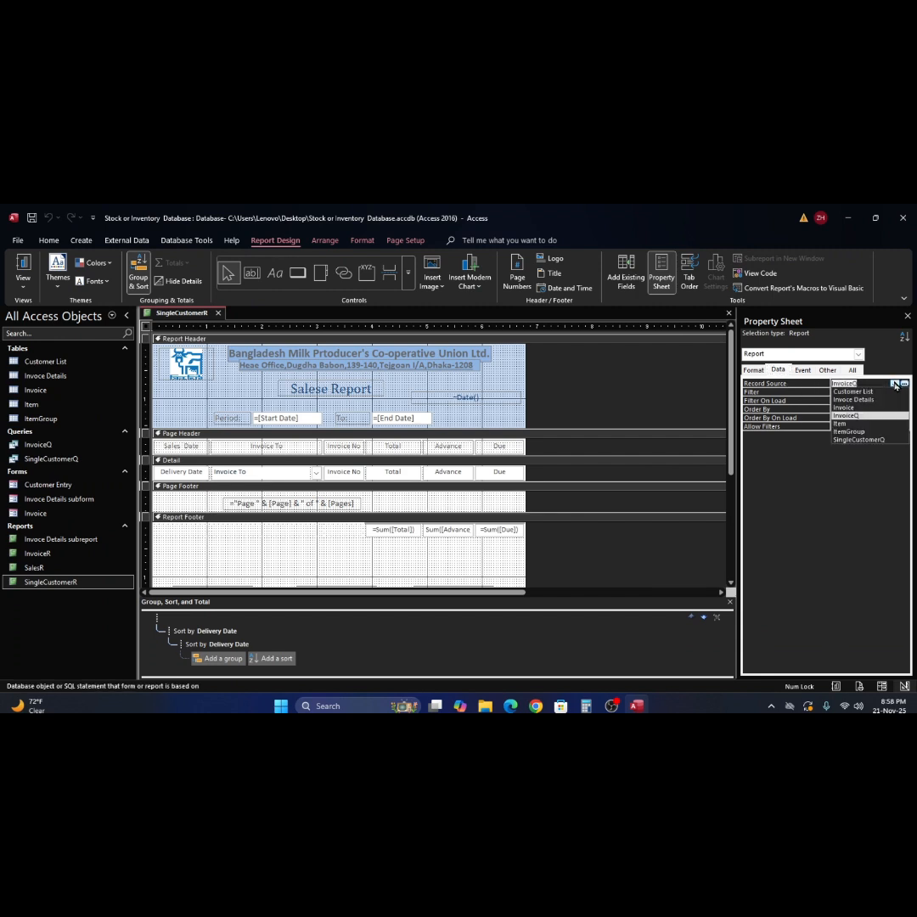
click(880, 441)
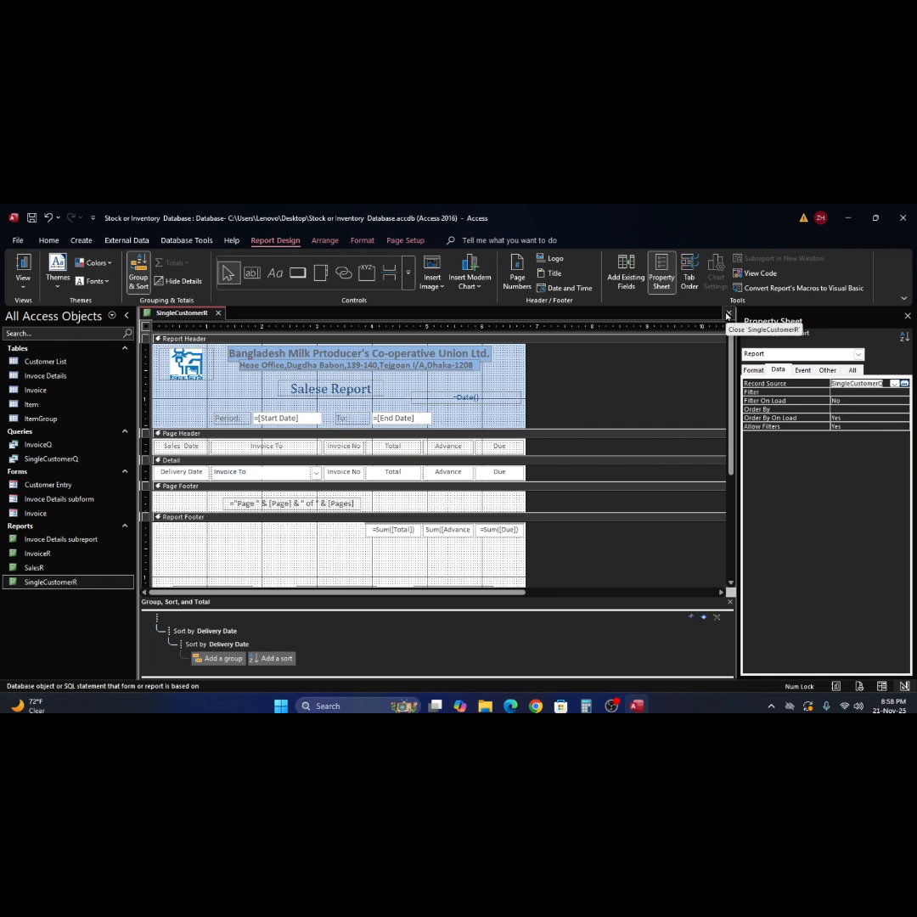
click(727, 314)
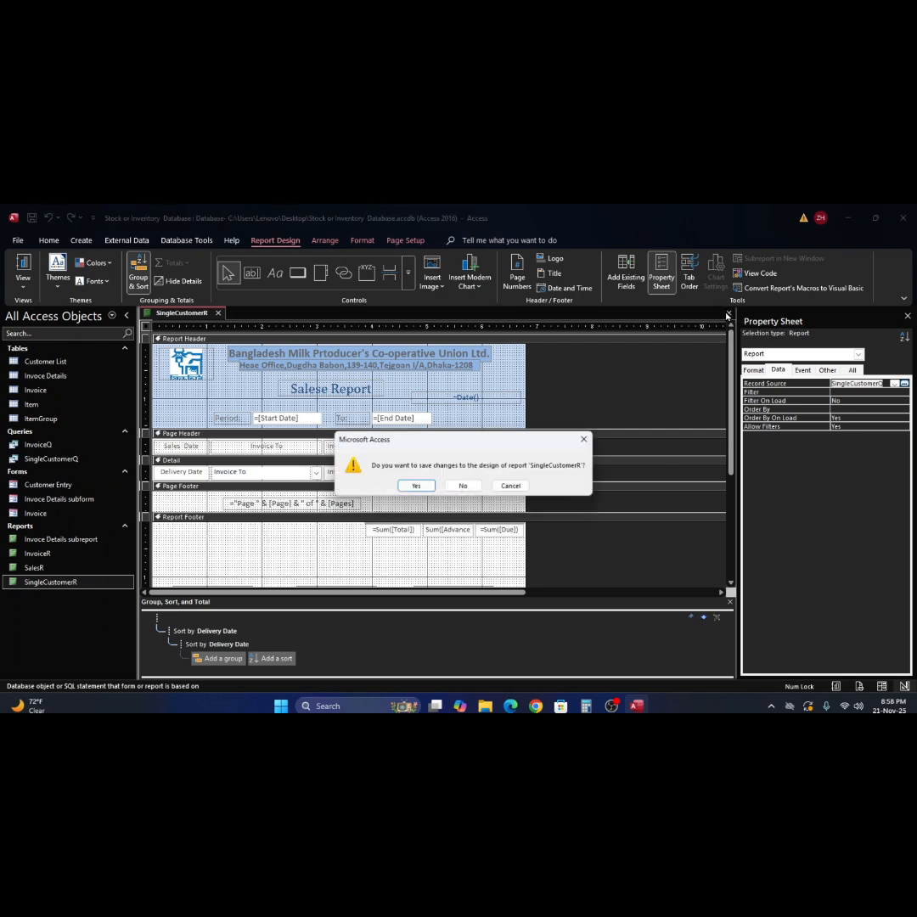
click(416, 487)
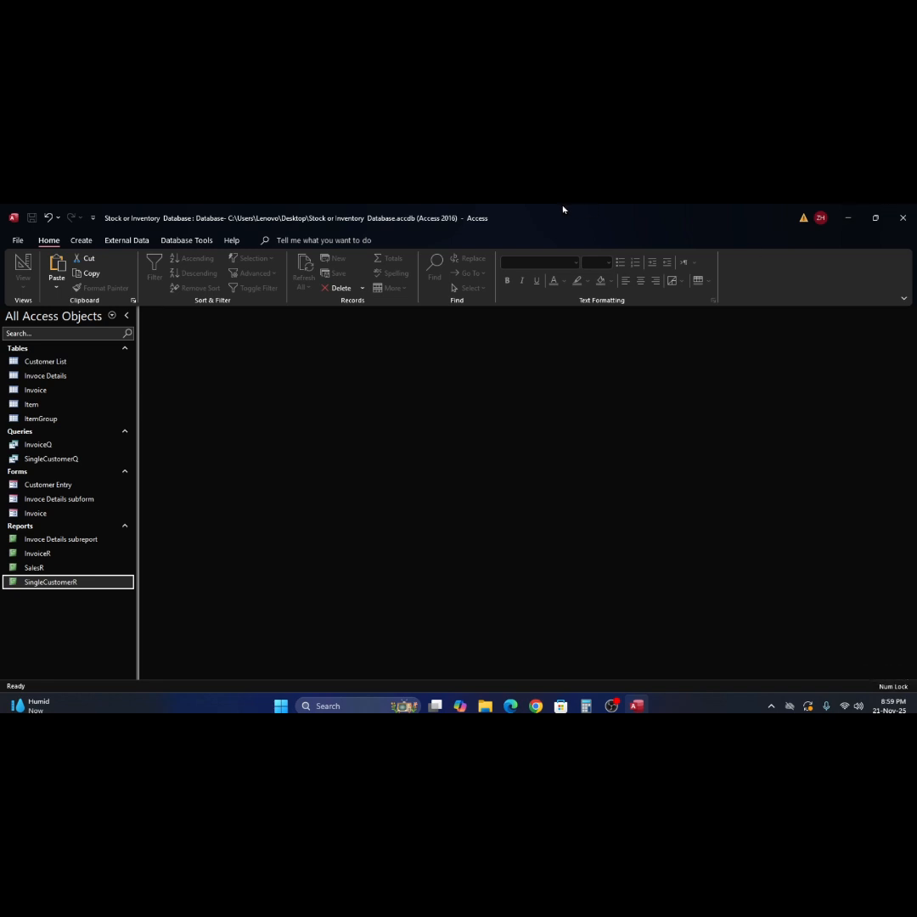
- Show the Create ribbon commands for new objects
click(82, 240)
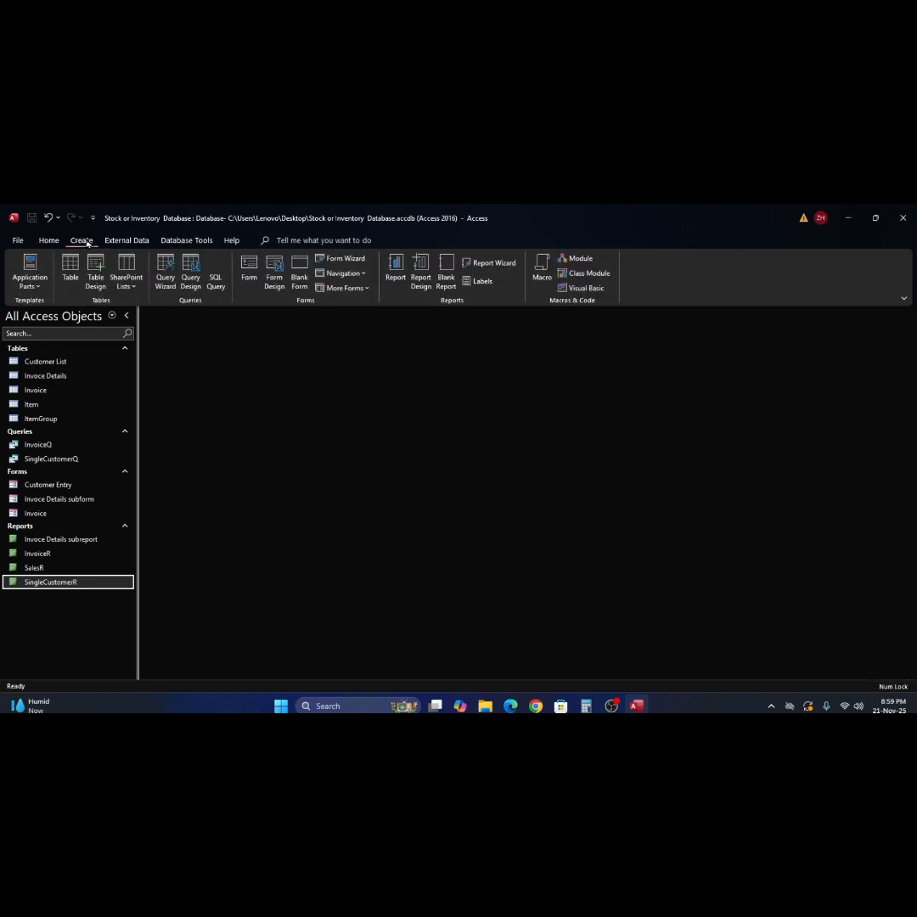
- Start a blank form in Form Design and draw a combo box in its Detail section
click(274, 277)
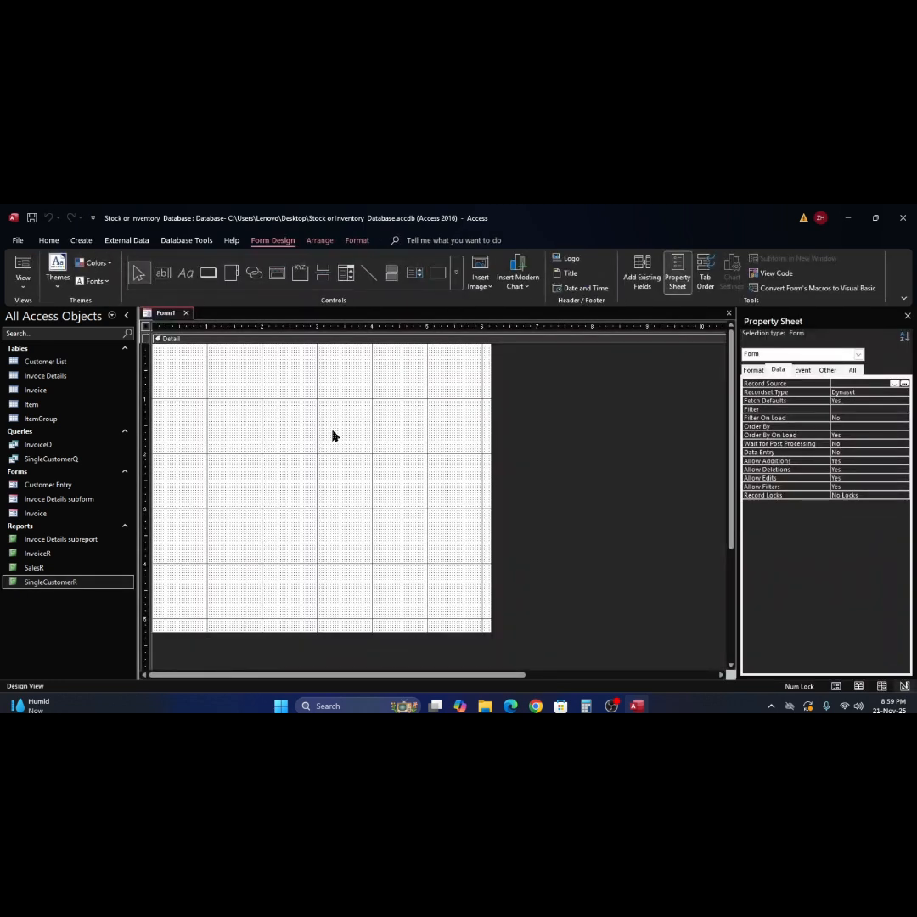
click(333, 436)
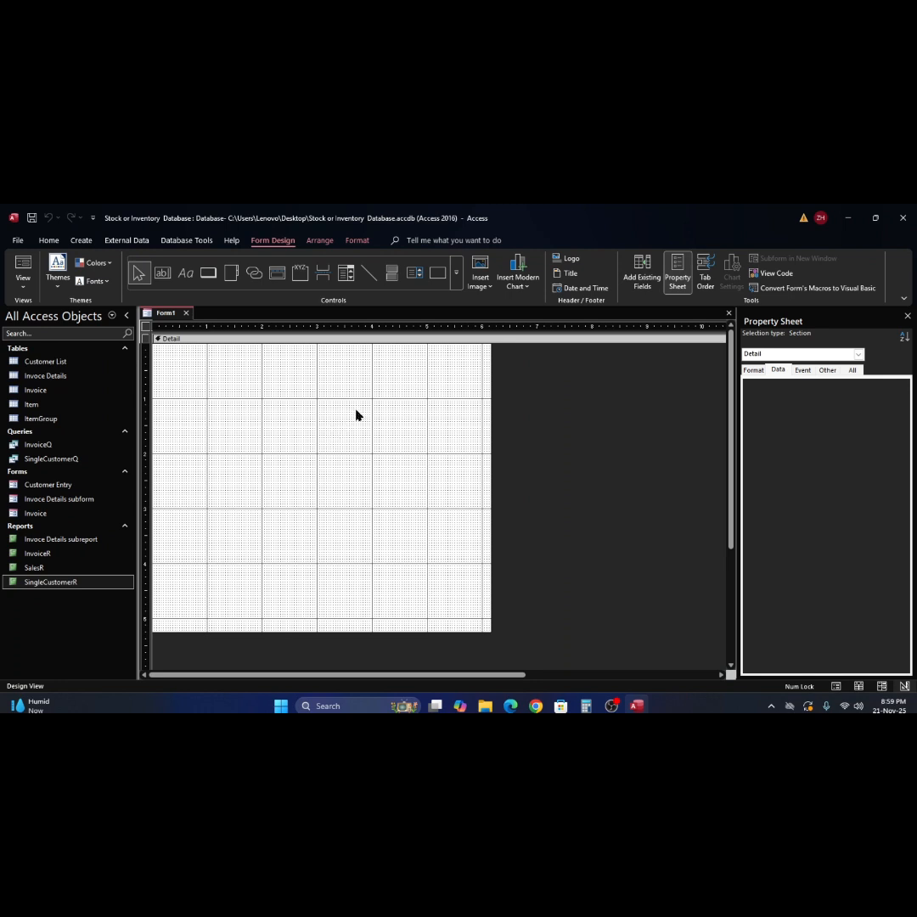
click(350, 276)
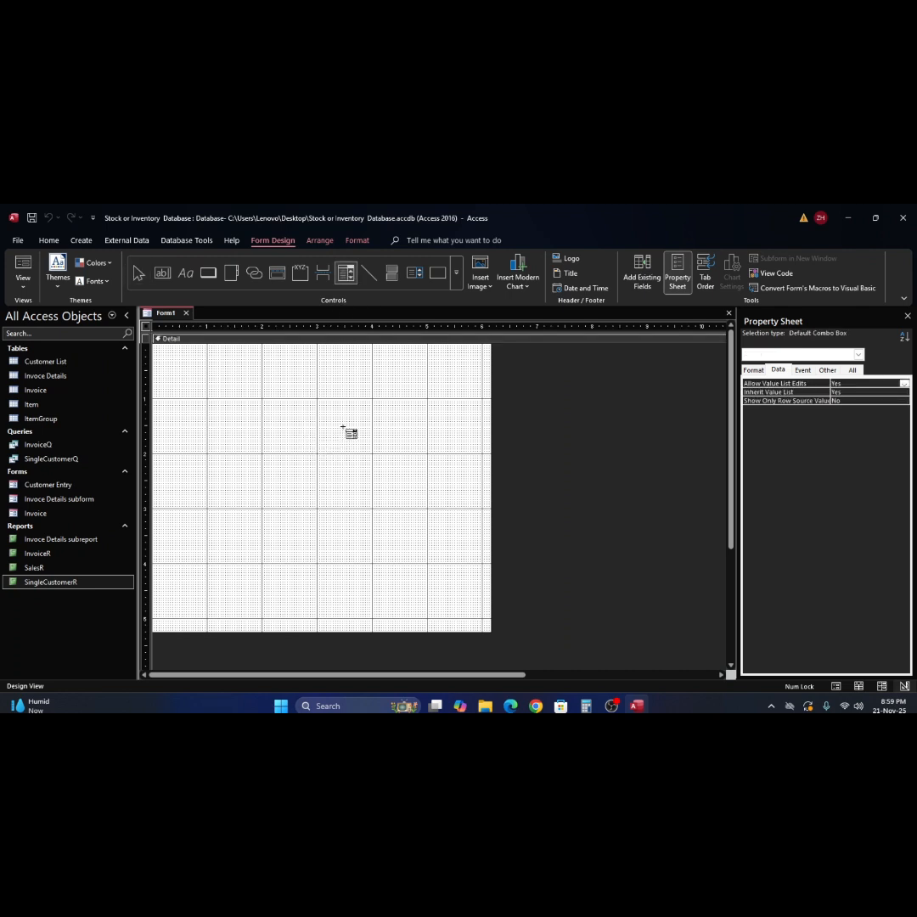
drag(301, 414, 399, 429)
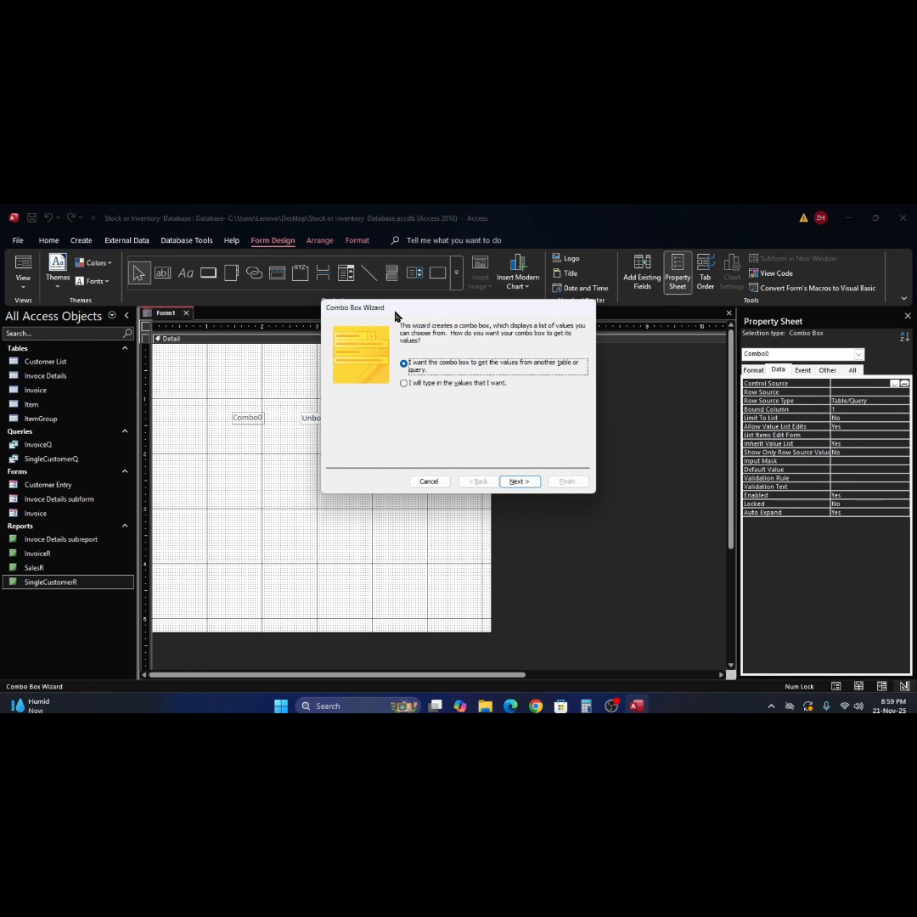
- Base the combo box on the Customer List table with Customer Name as its column
drag(494, 314, 467, 341)
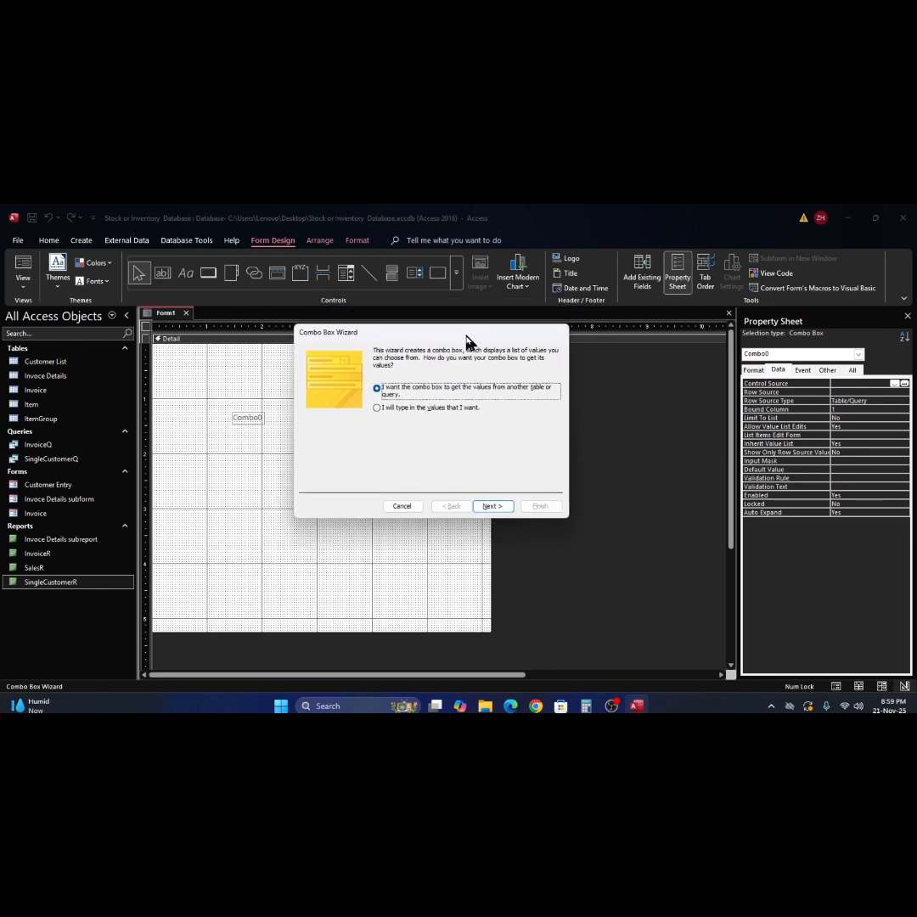
click(494, 507)
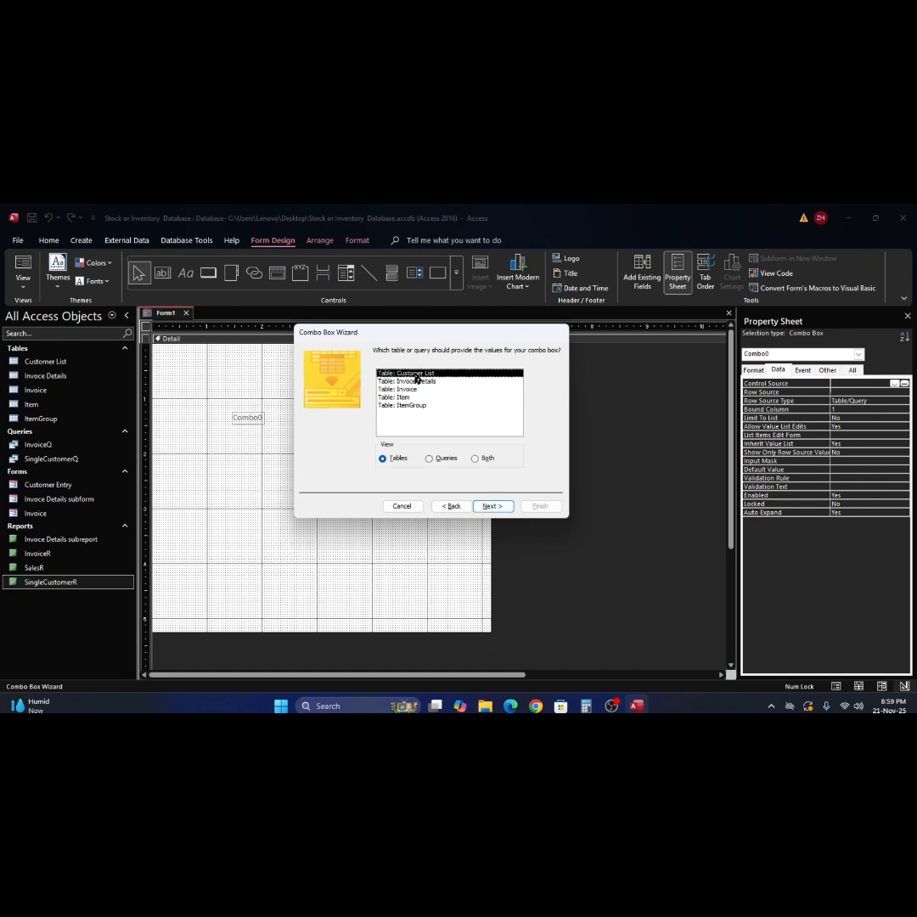
click(493, 507)
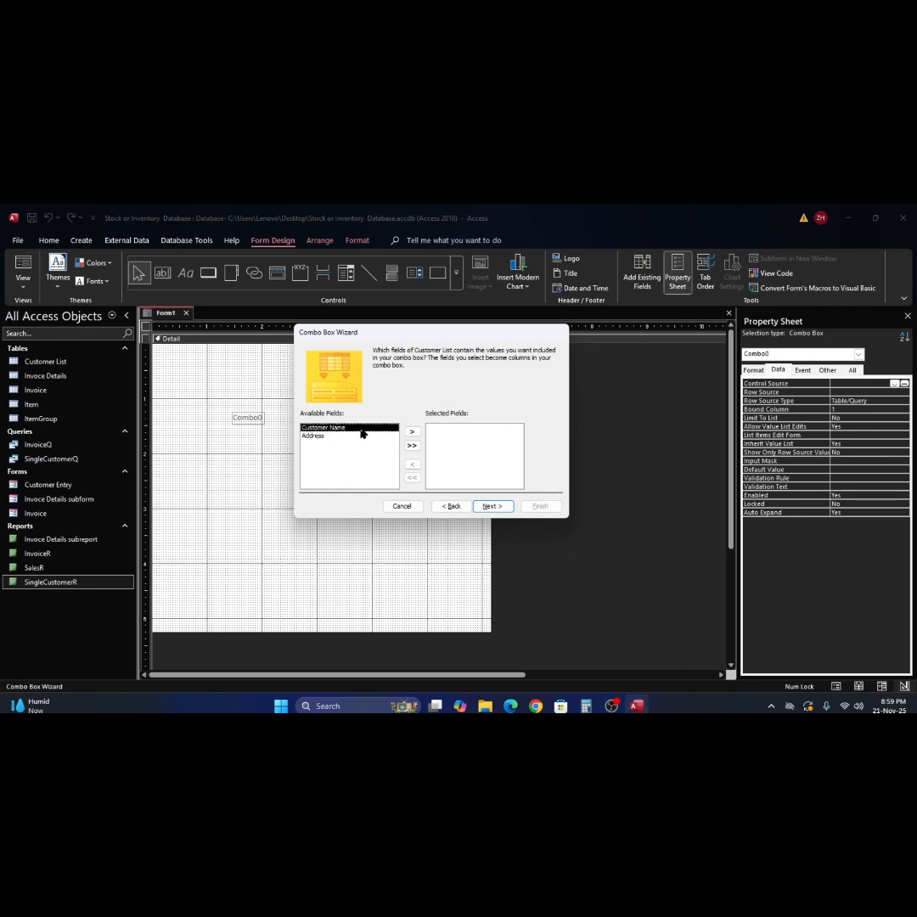
click(412, 434)
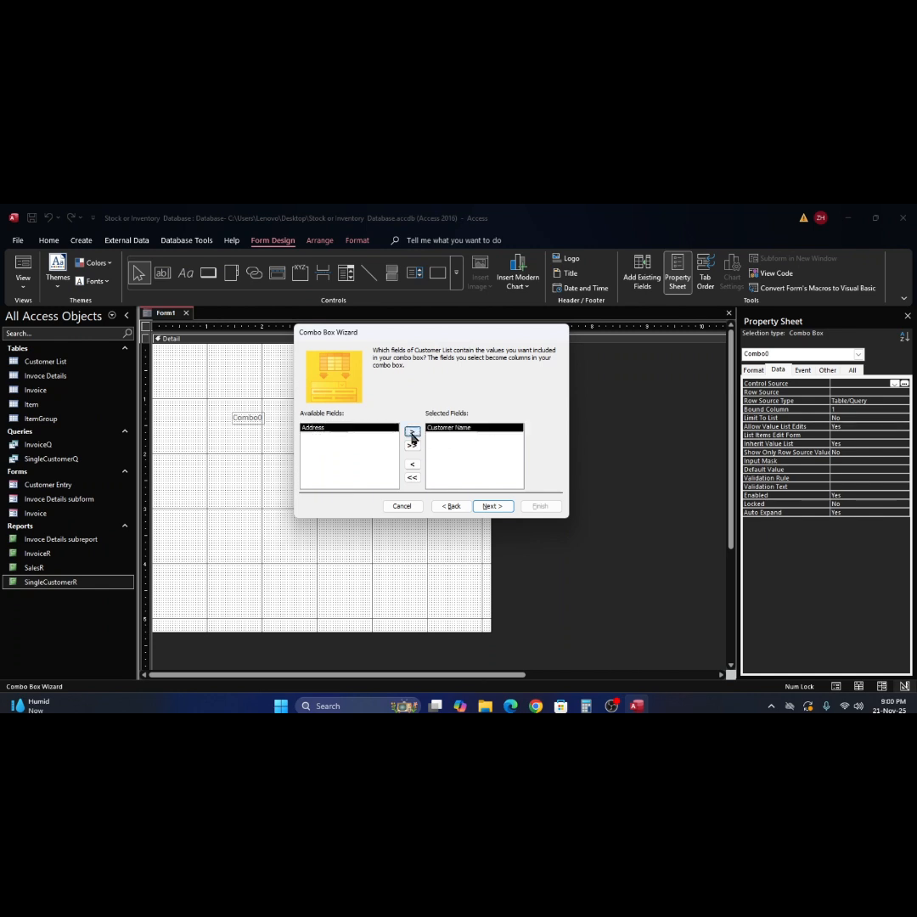
click(493, 507)
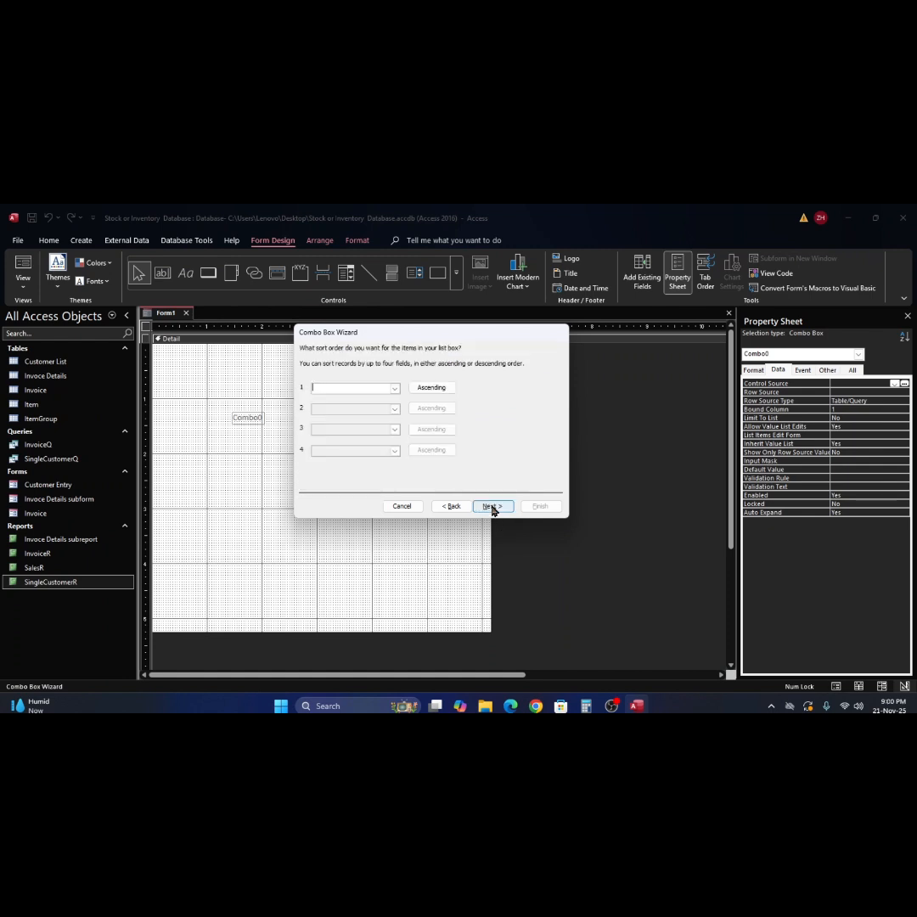
- Sort the list ascending by Customer Name, keep the column width, and label it CustomerCmb
click(394, 389)
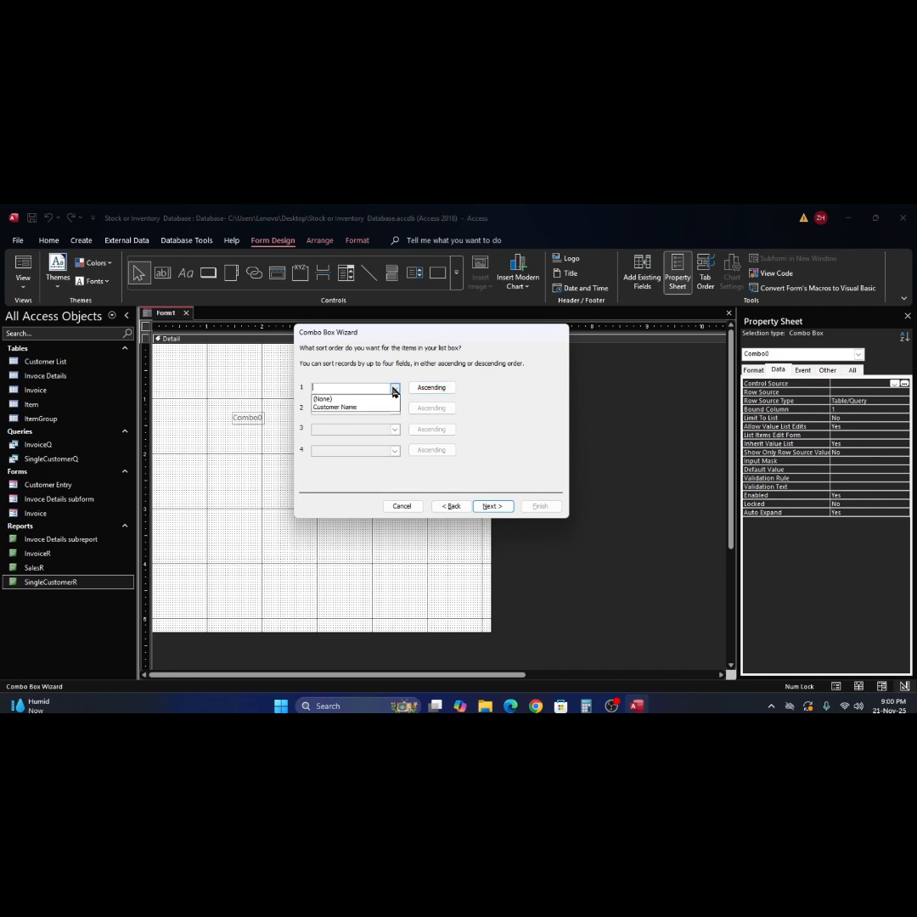
click(372, 408)
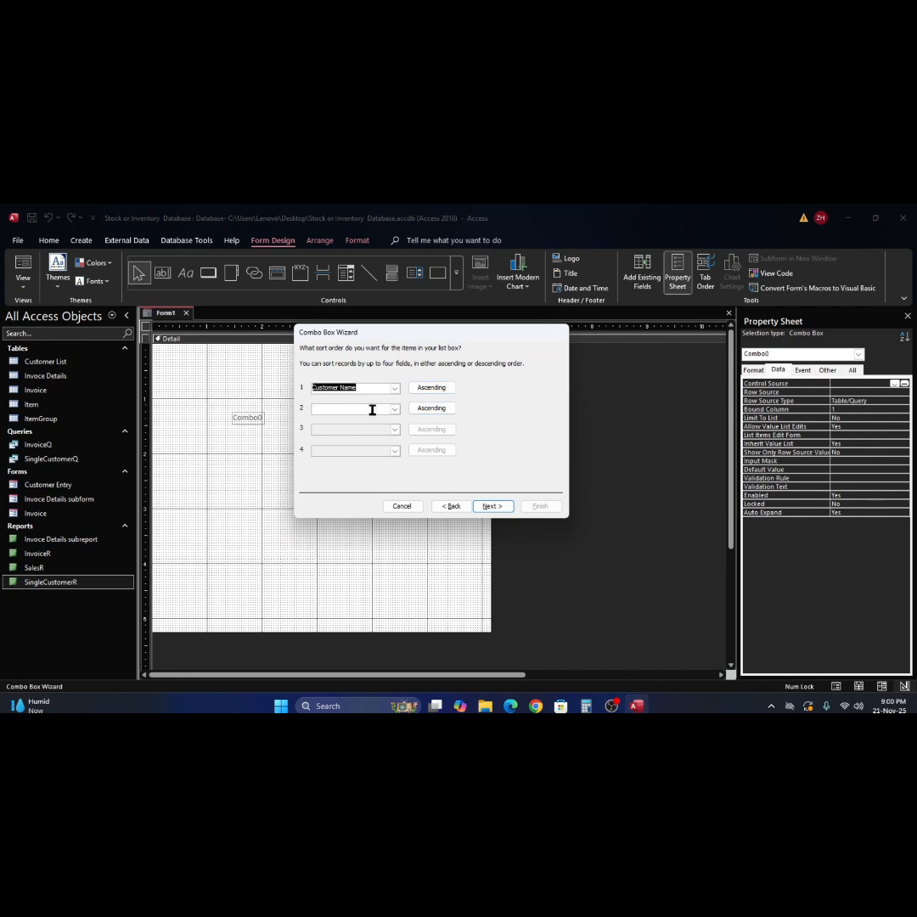
click(490, 507)
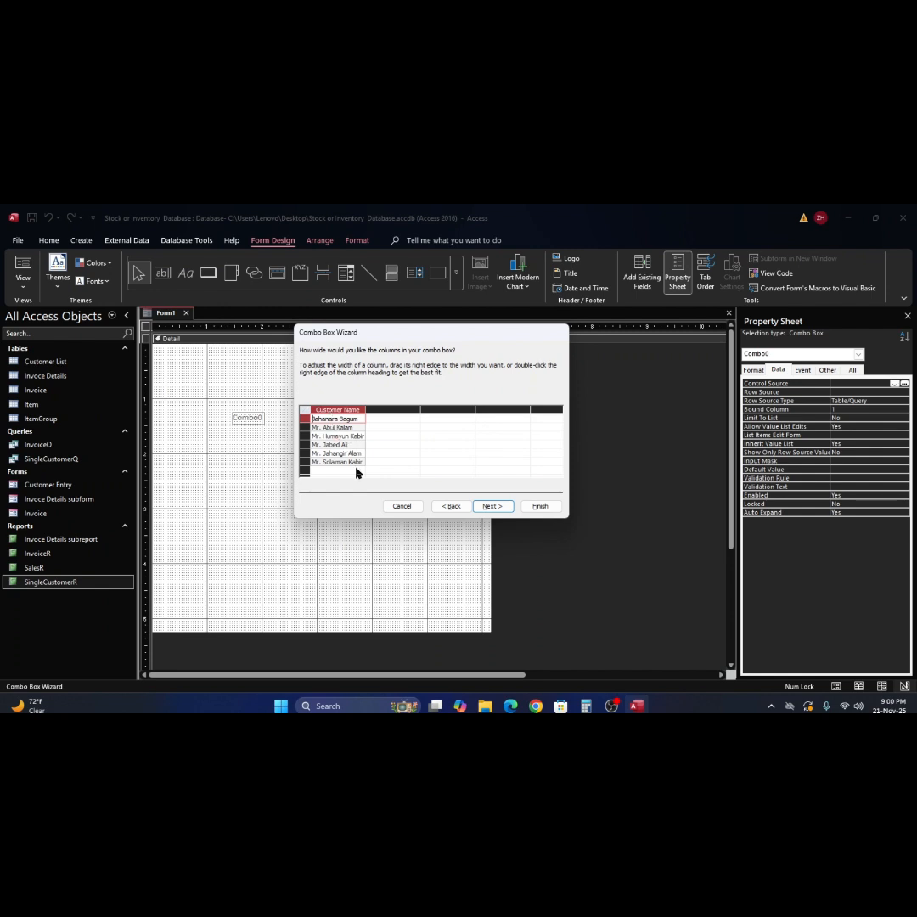
click(494, 507)
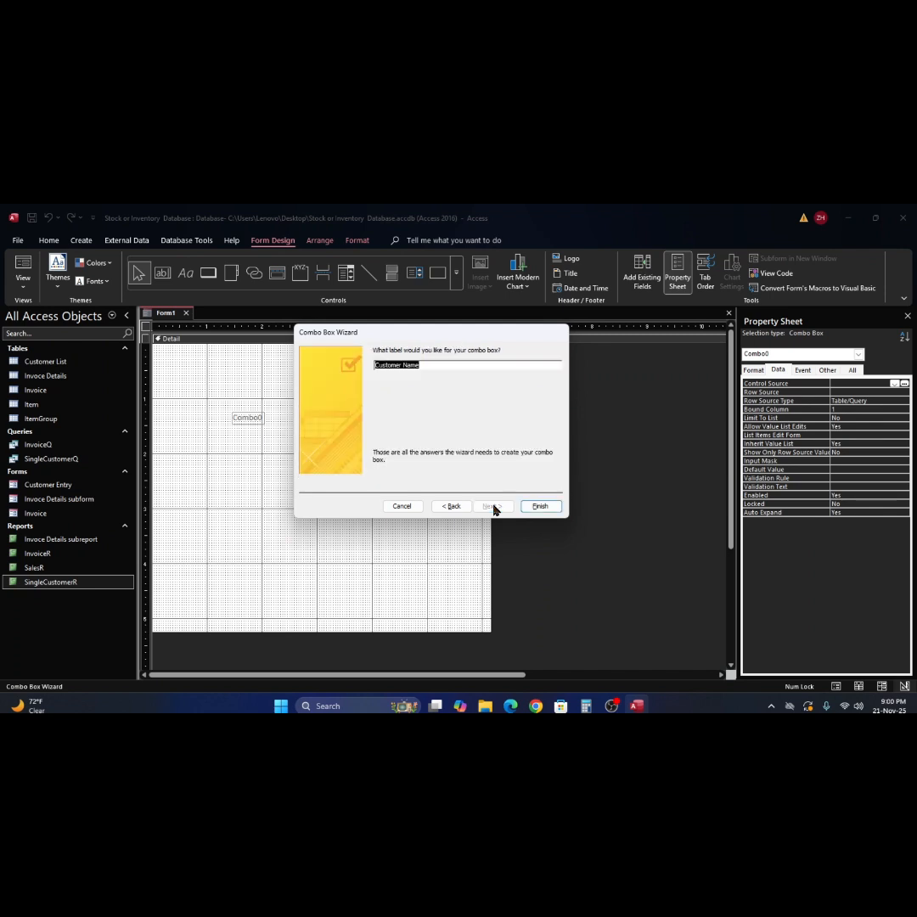
click(429, 363)
click(756, 372)
text(Cmb)
- Place the CustomerCmb combo box, view its label's format properties, then go to the File backstage
click(543, 507)
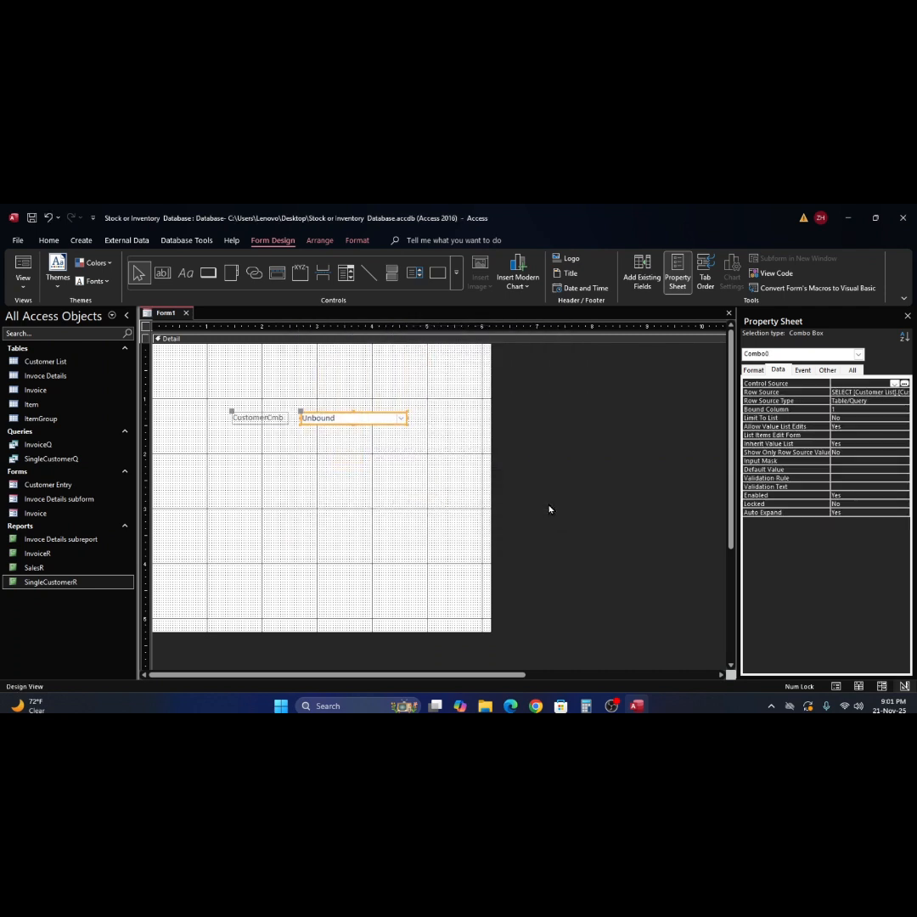
click(278, 420)
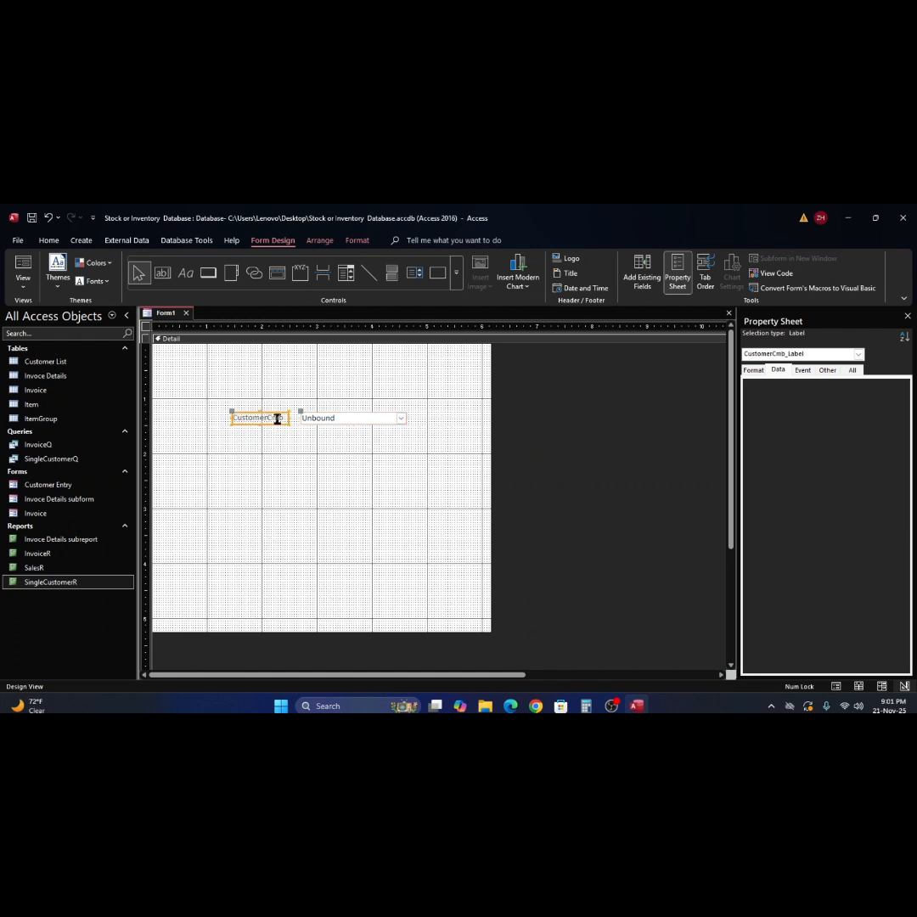
click(759, 371)
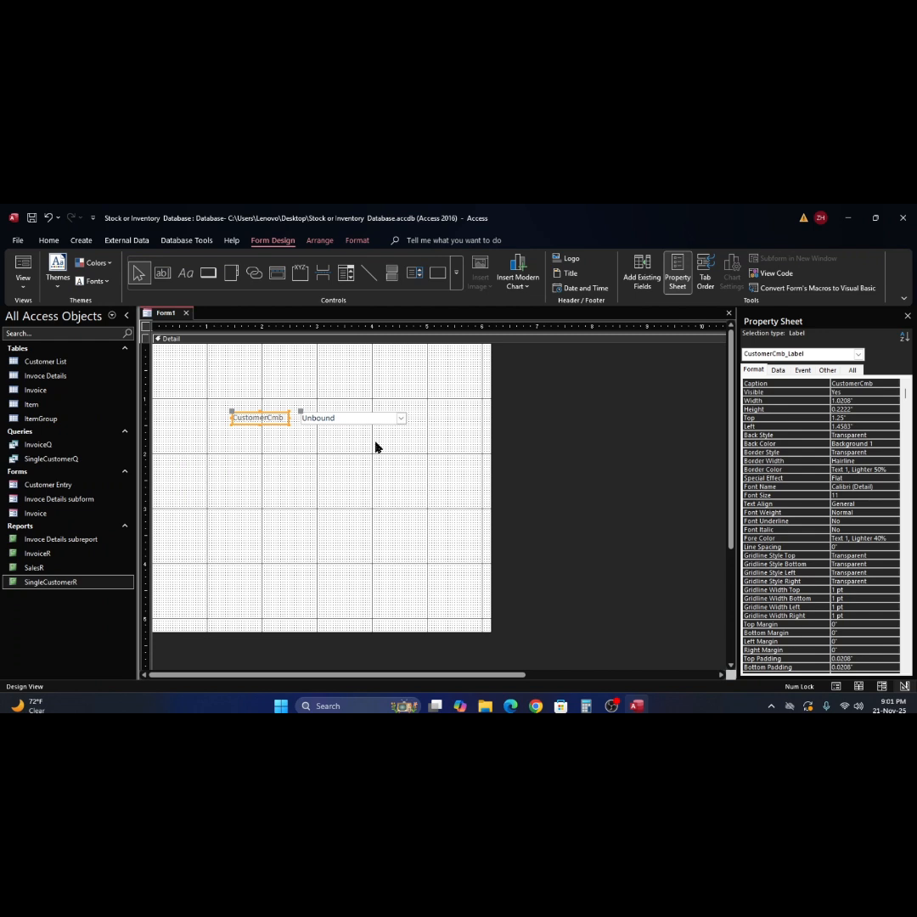
click(18, 241)
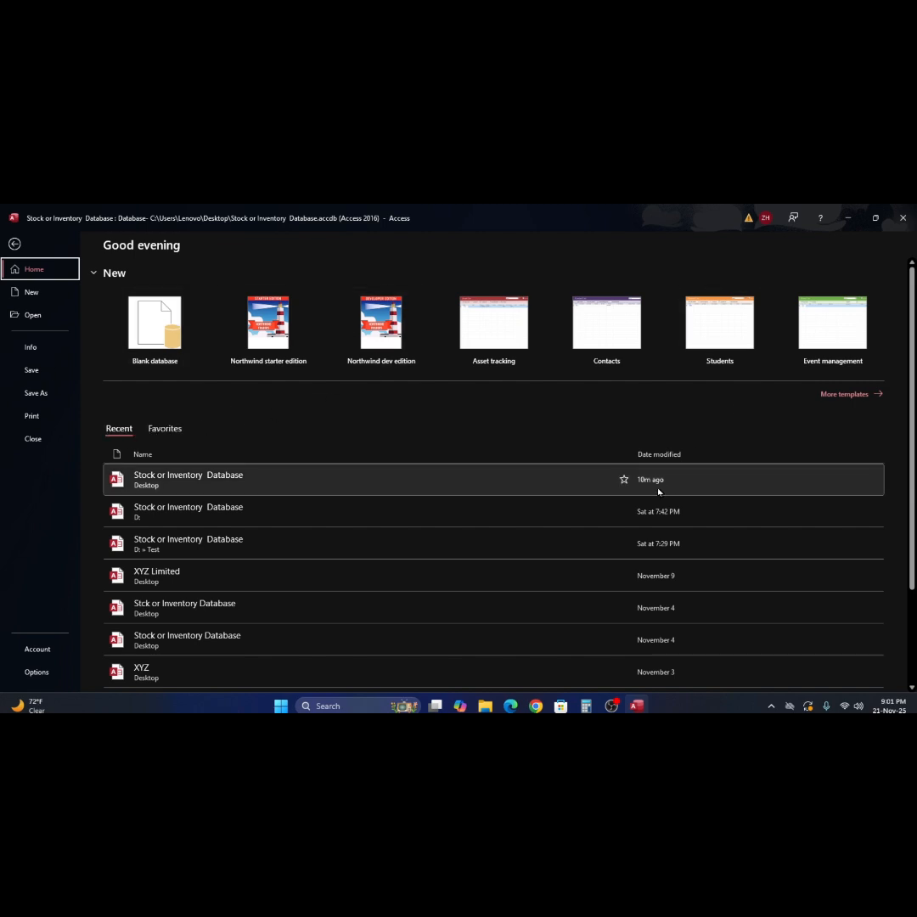
- Open the Stock or Inventory Database from the backstage Recent list
click(637, 706)
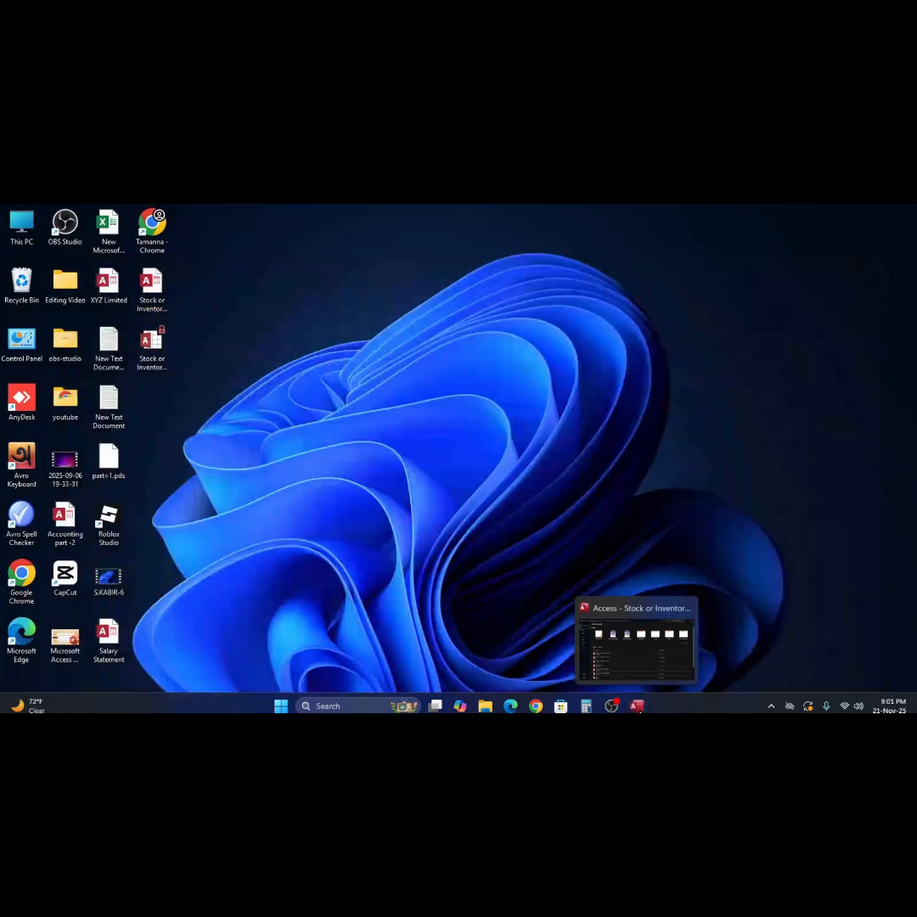
click(637, 705)
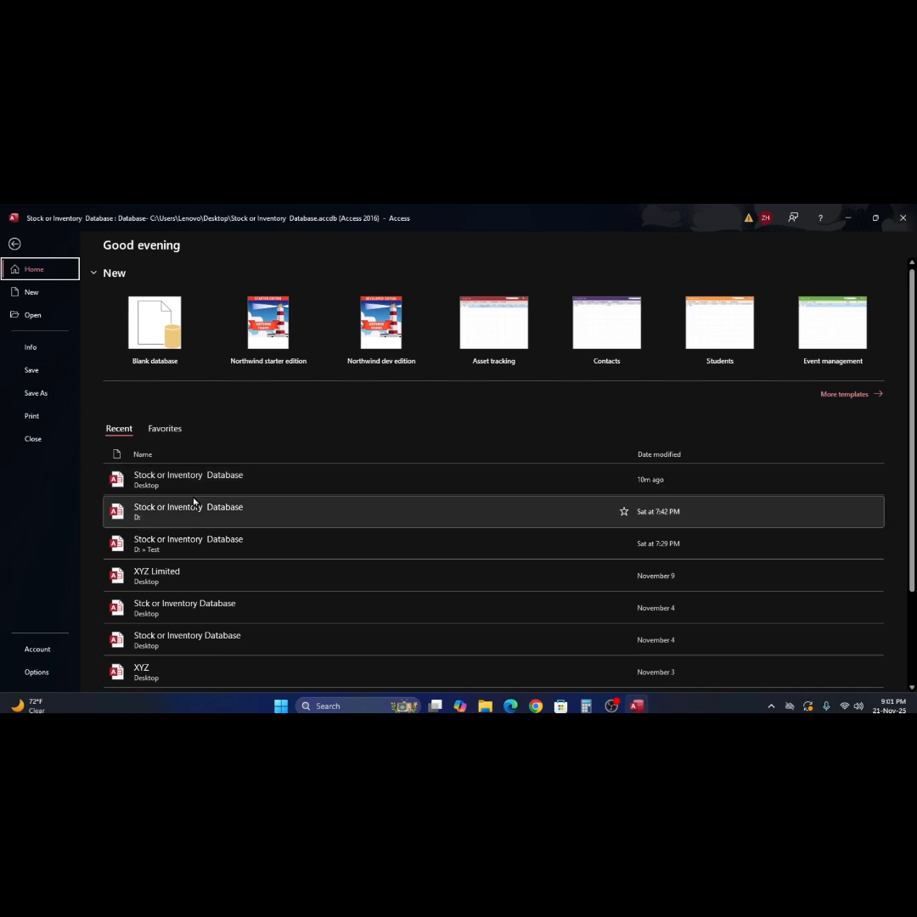
scroll(193, 504, down, 2)
scroll(195, 507, up, 1)
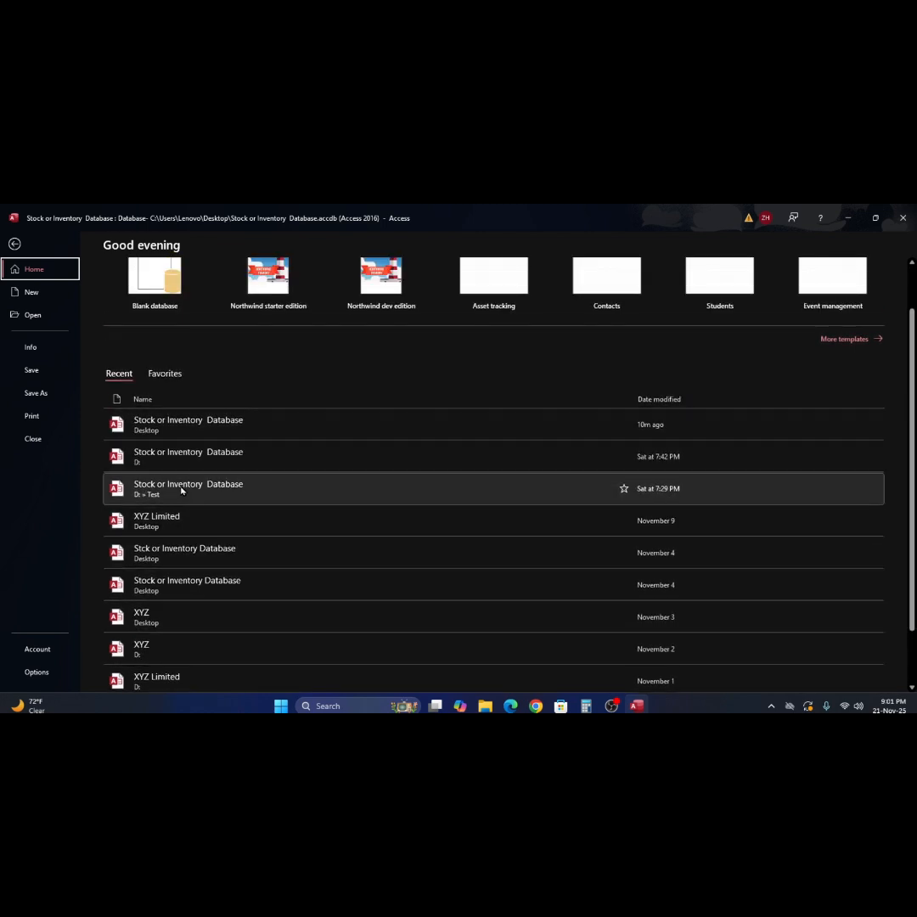
scroll(181, 490, down, 2)
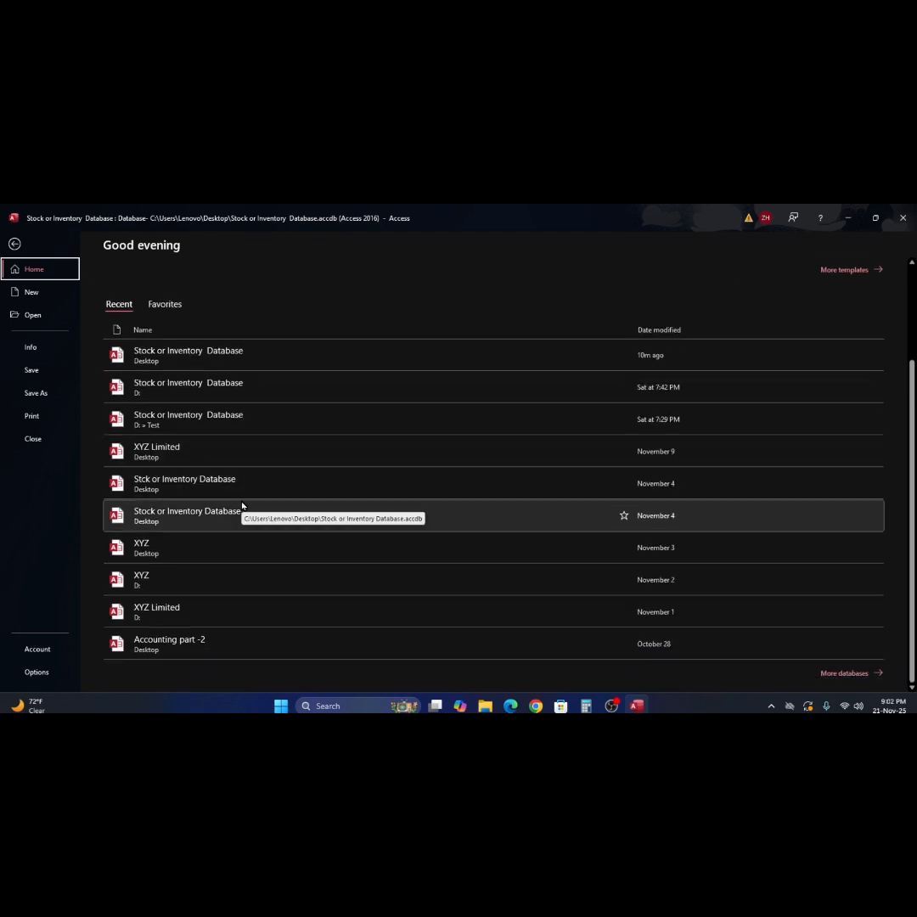
click(119, 364)
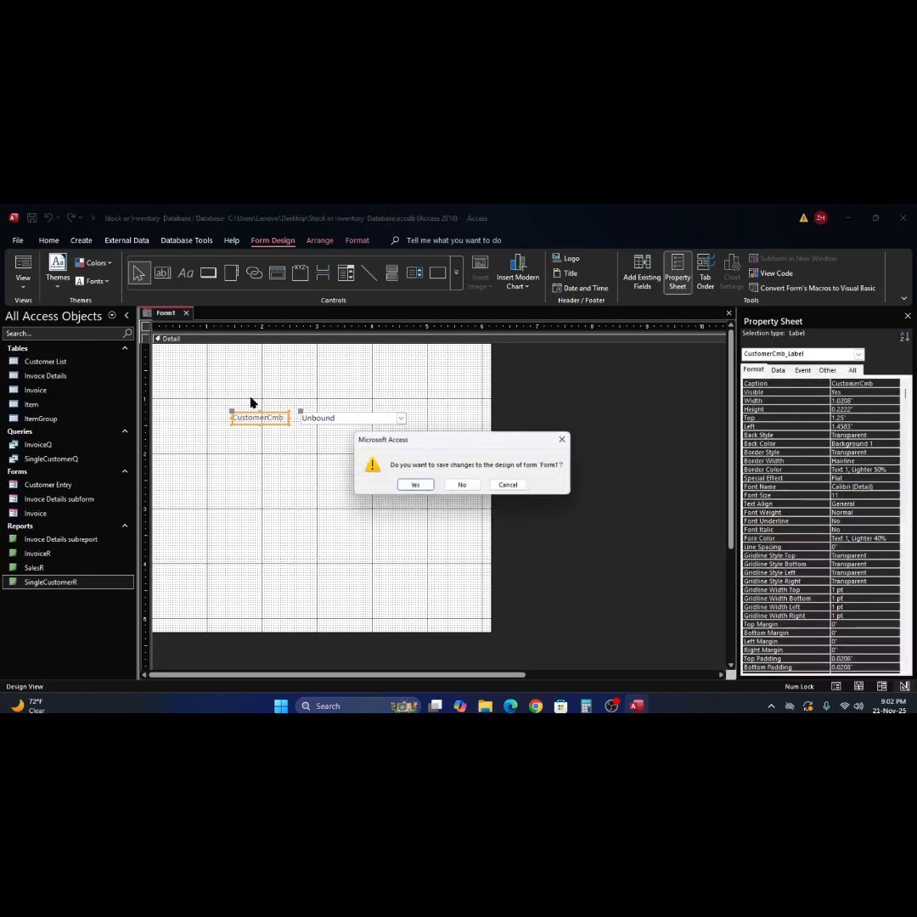
- Dismiss the save prompt and save Form1 under the name ReportForm
click(511, 489)
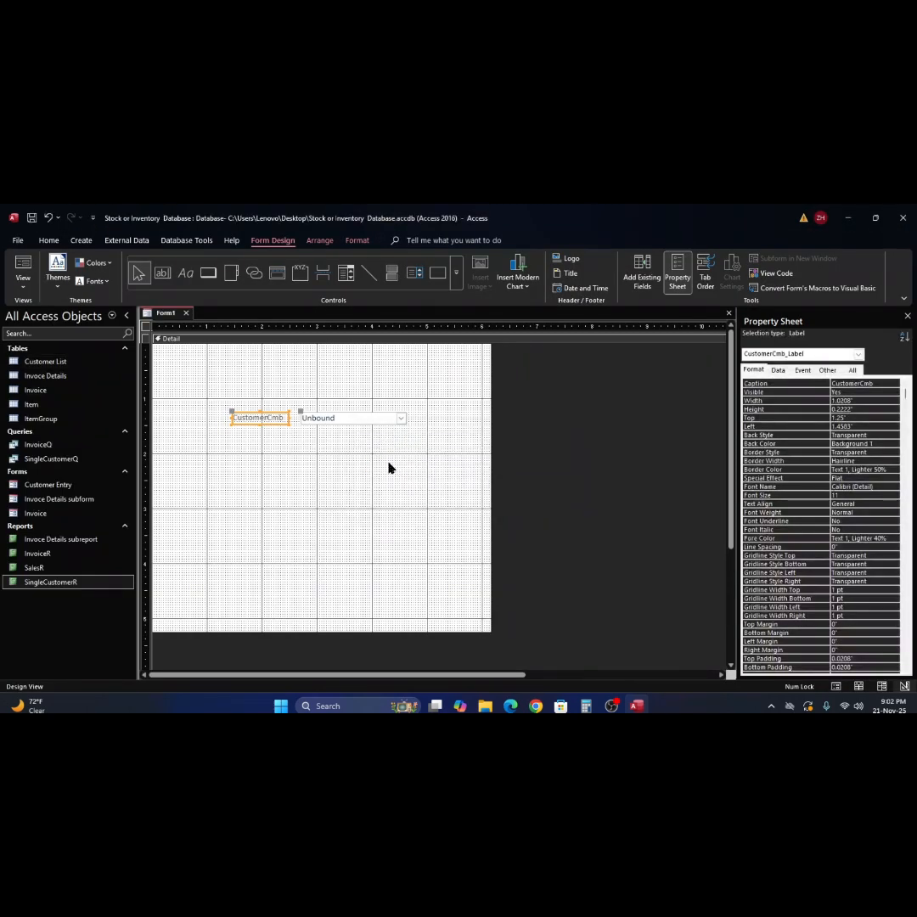
click(348, 464)
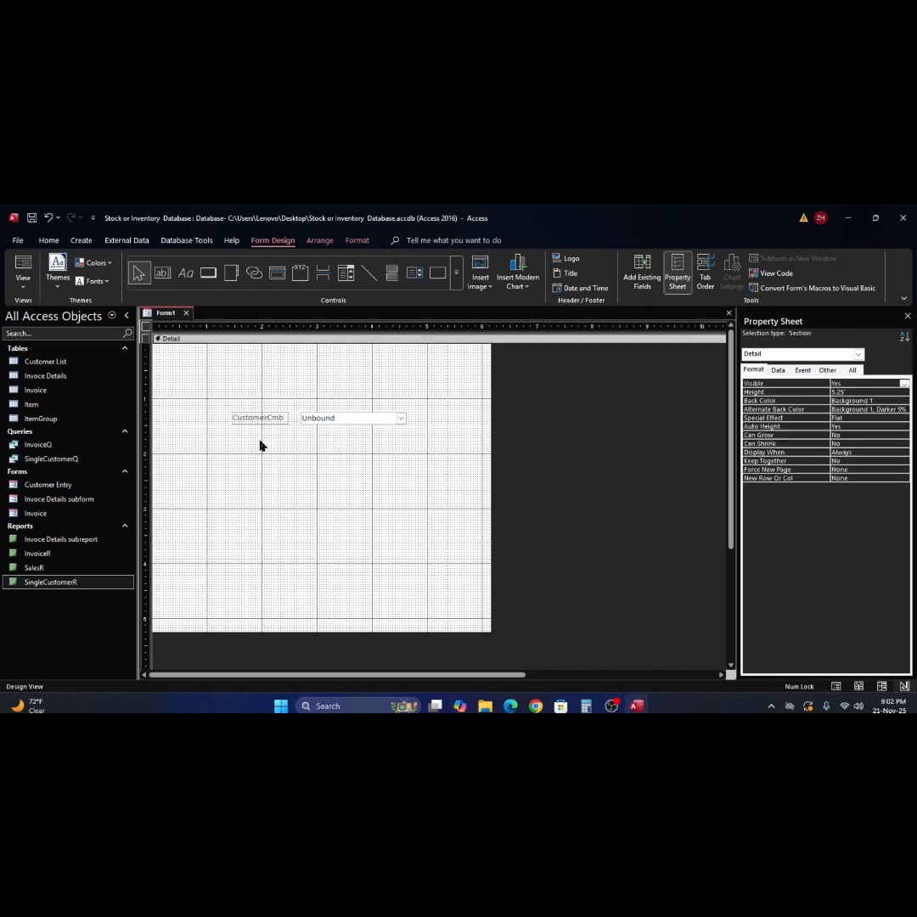
right_click(164, 315)
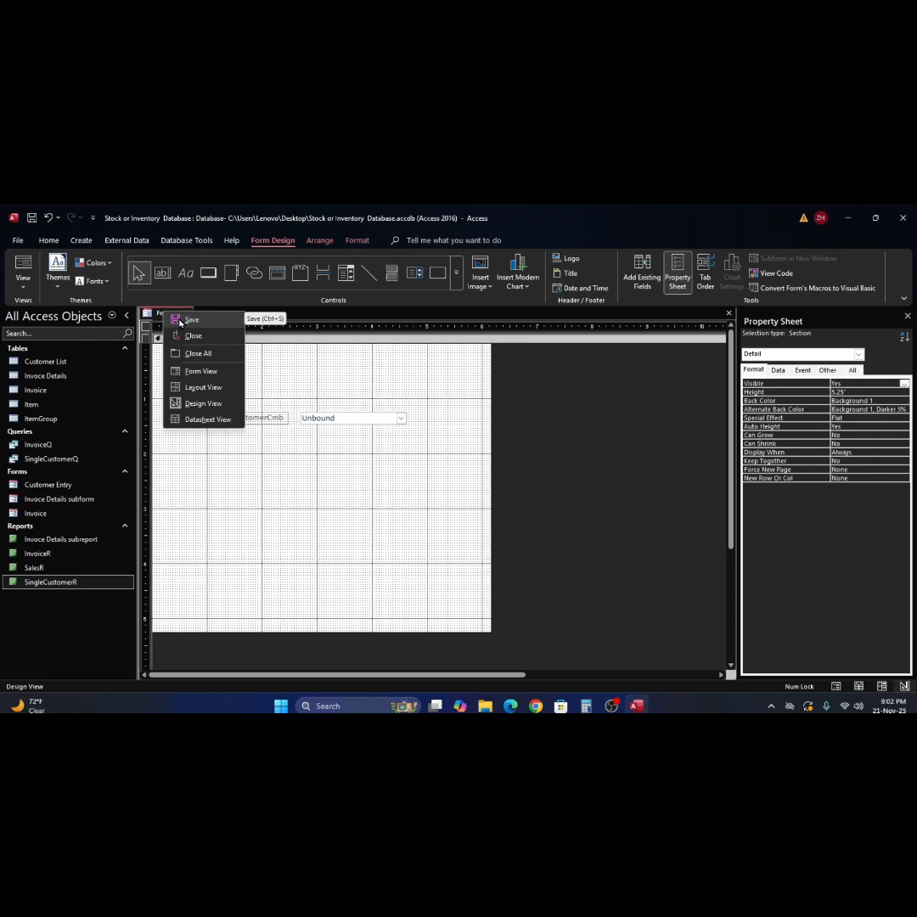
click(180, 321)
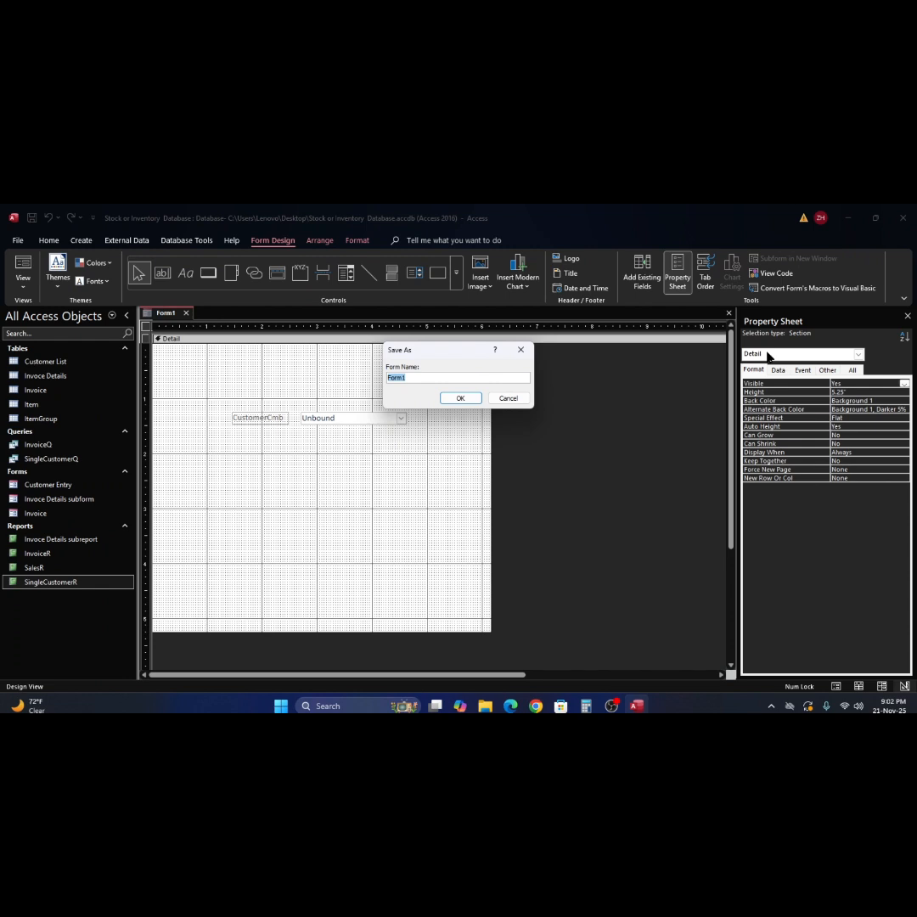
text(ReportF)
click(461, 399)
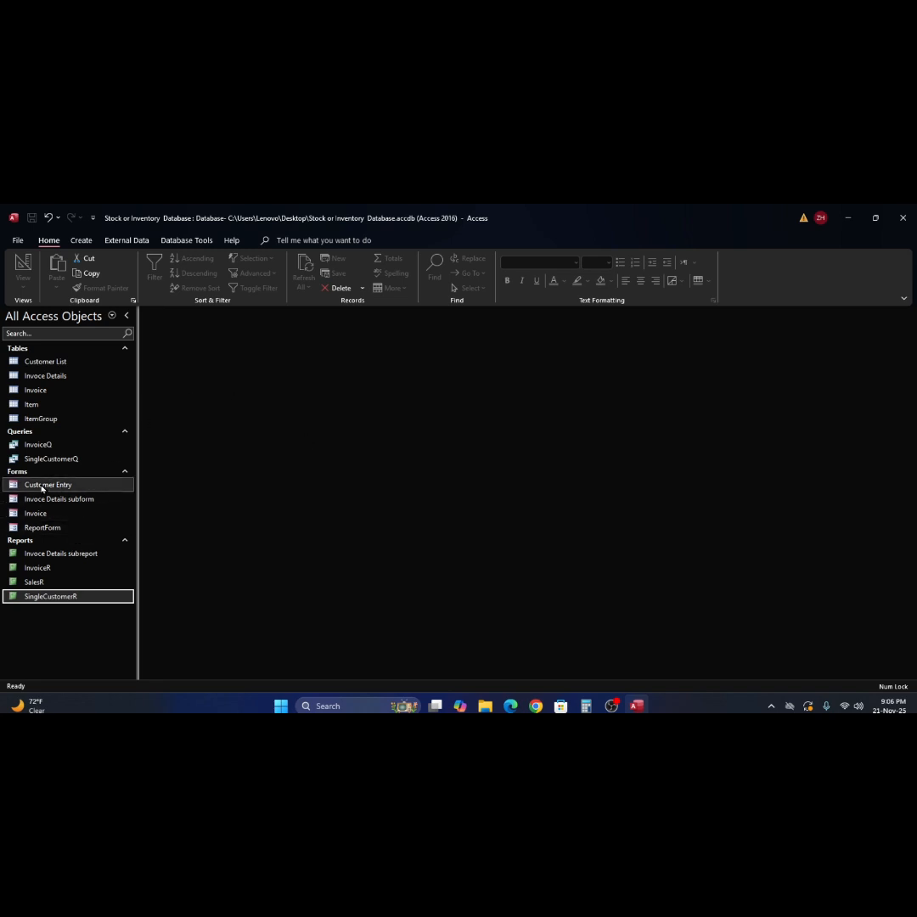
- Open SingleCustomerQ in Design View and delete the customer-name criterion under Invoice To
click(17, 461)
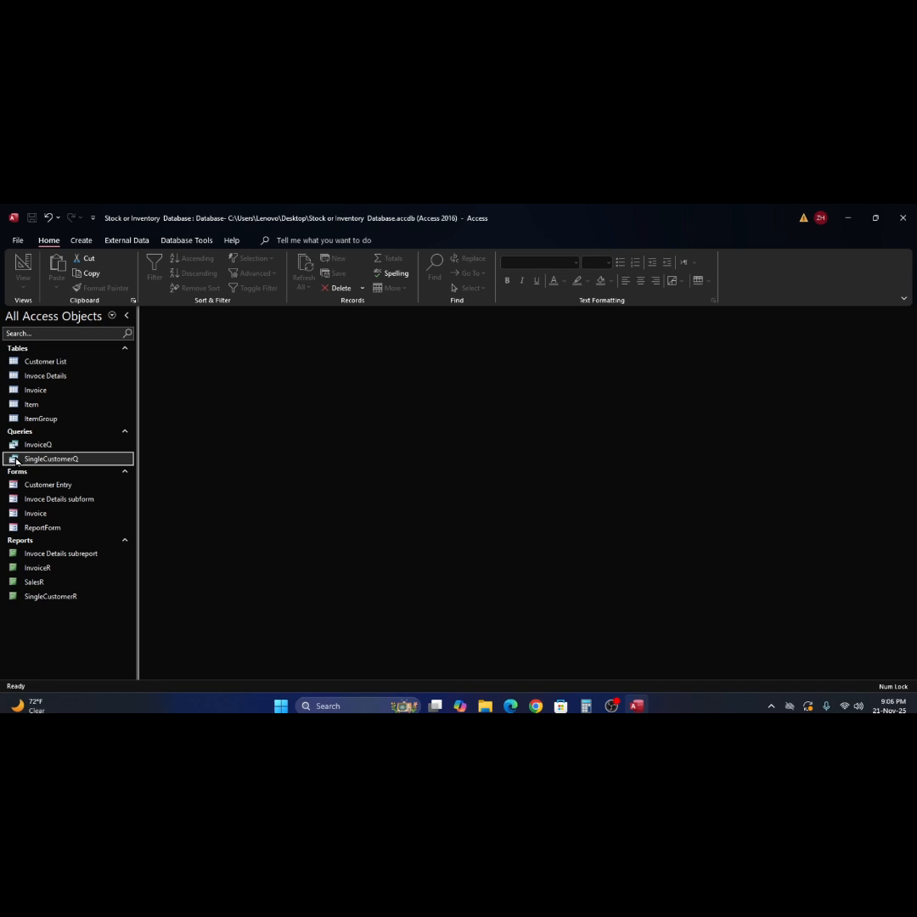
right_click(16, 461)
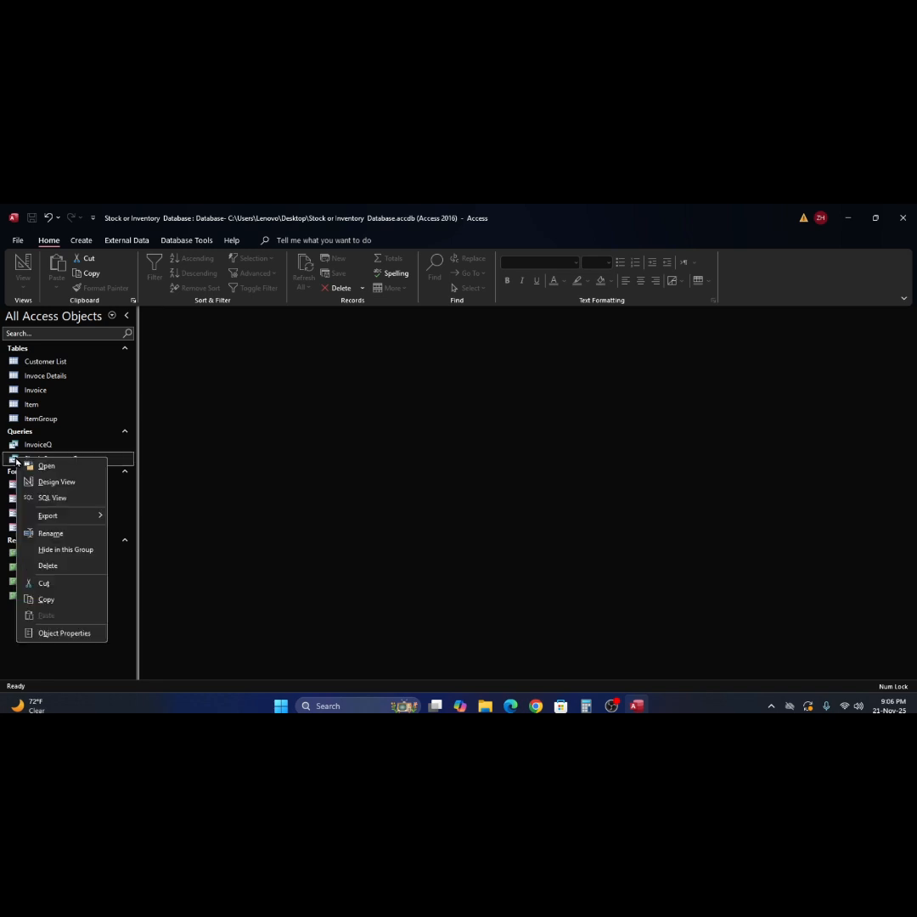
click(58, 482)
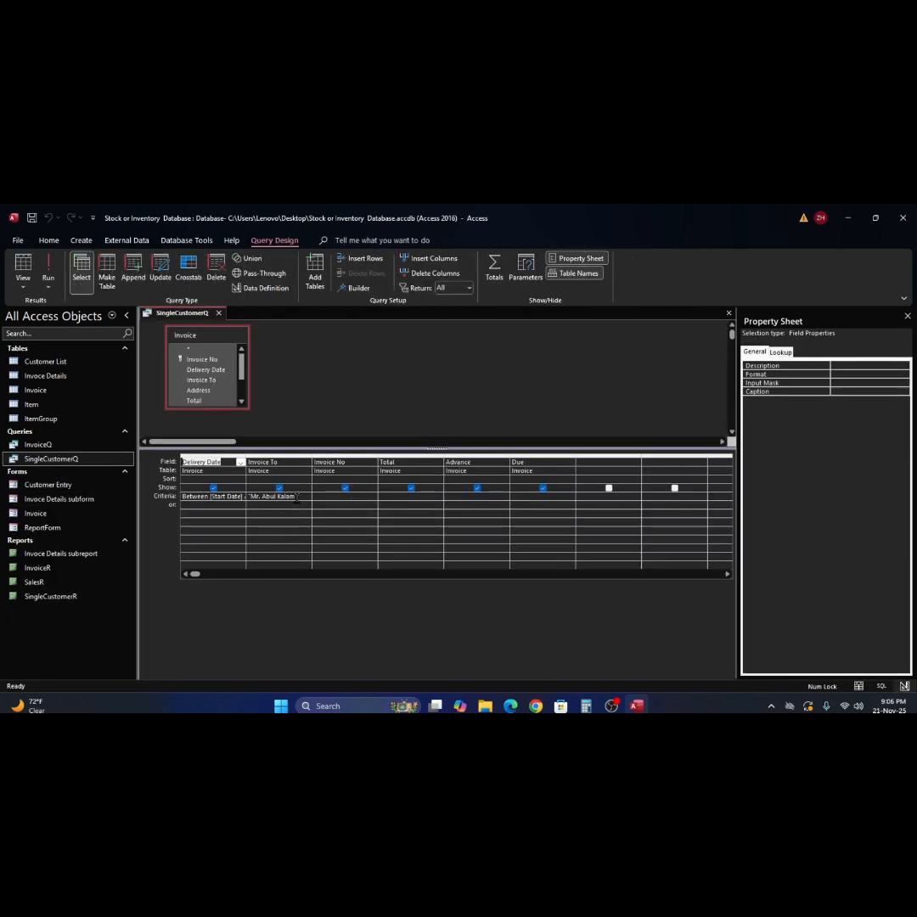
click(297, 500)
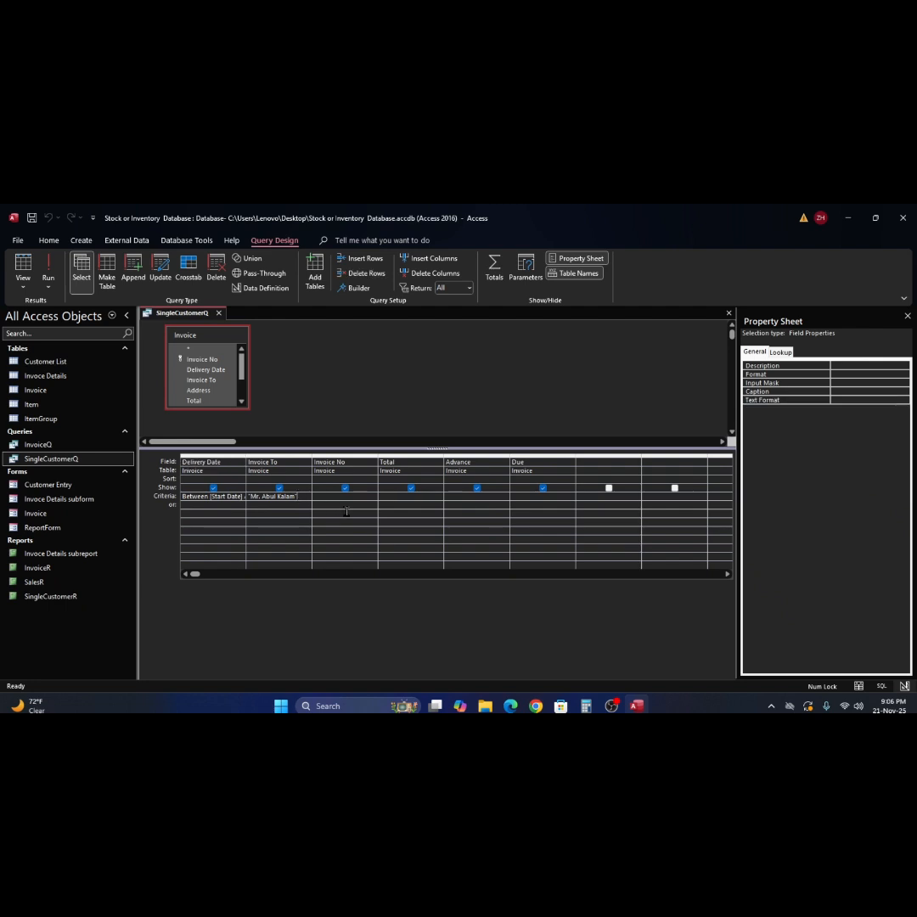
key(BackSpace)
key(BackSpace)
key(BackSpace)
key(BackSpace)
key(BackSpace)
key(BackSpace)
key(BackSpace)
key(BackSpace)
key(BackSpace)
key(BackSpace)
key(BackSpace)
key(BackSpace)
key(BackSpace)
key(BackSpace)
key(BackSpace)
key(BackSpace)
key(Tab)
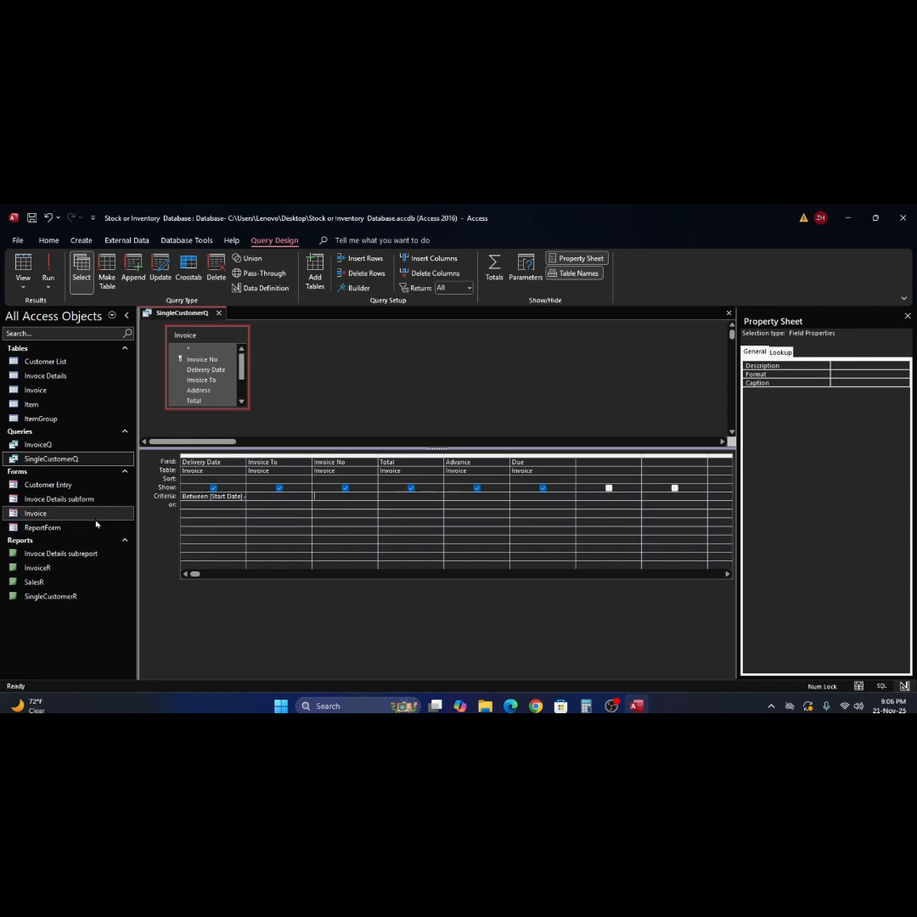
click(280, 499)
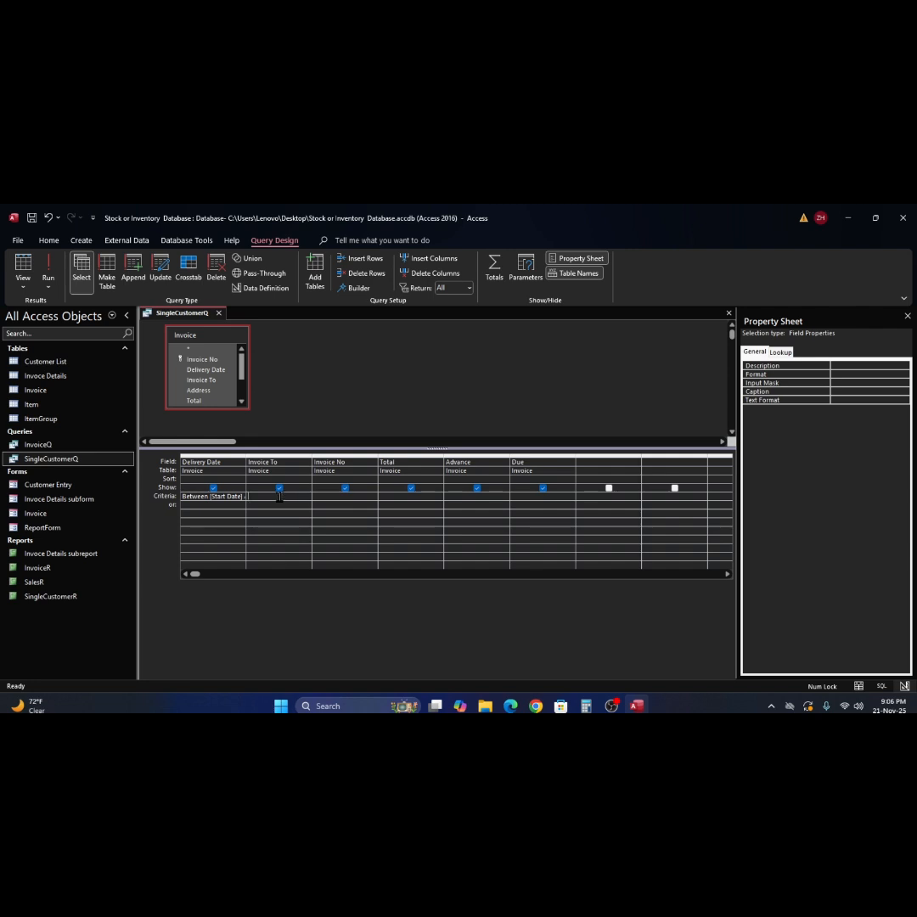
- Build the Invoice To criterion Forms![ReportForm]![Combo0] in the Expression Builder
right_click(281, 499)
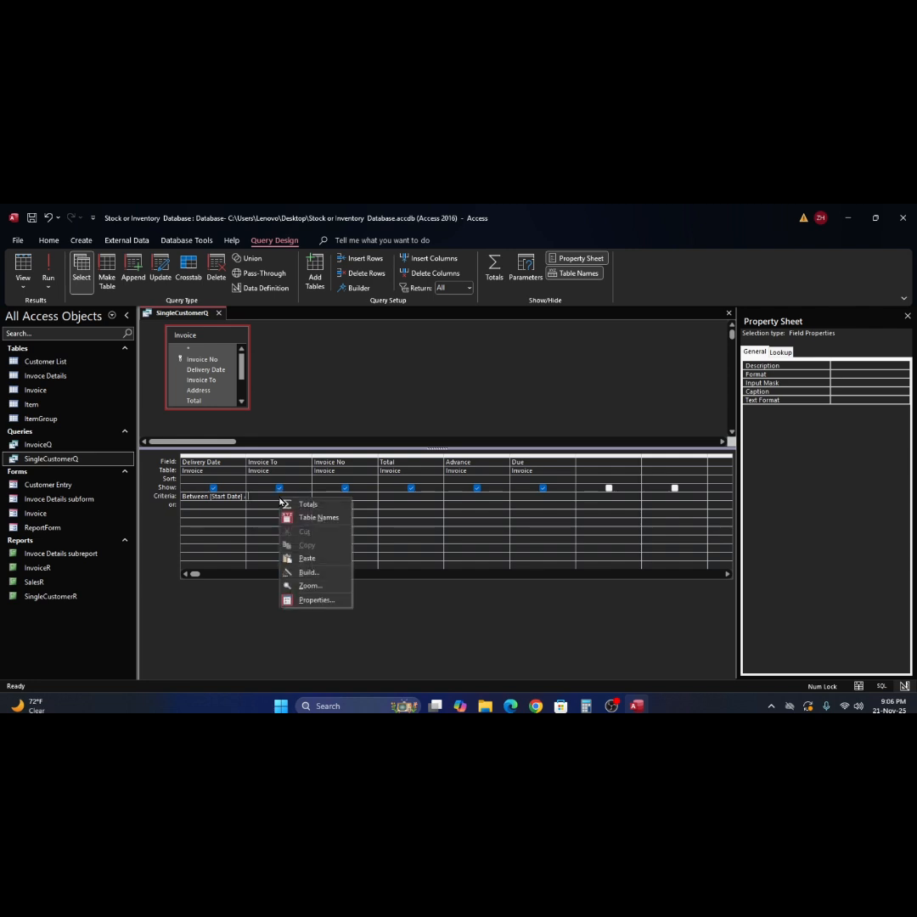
click(310, 575)
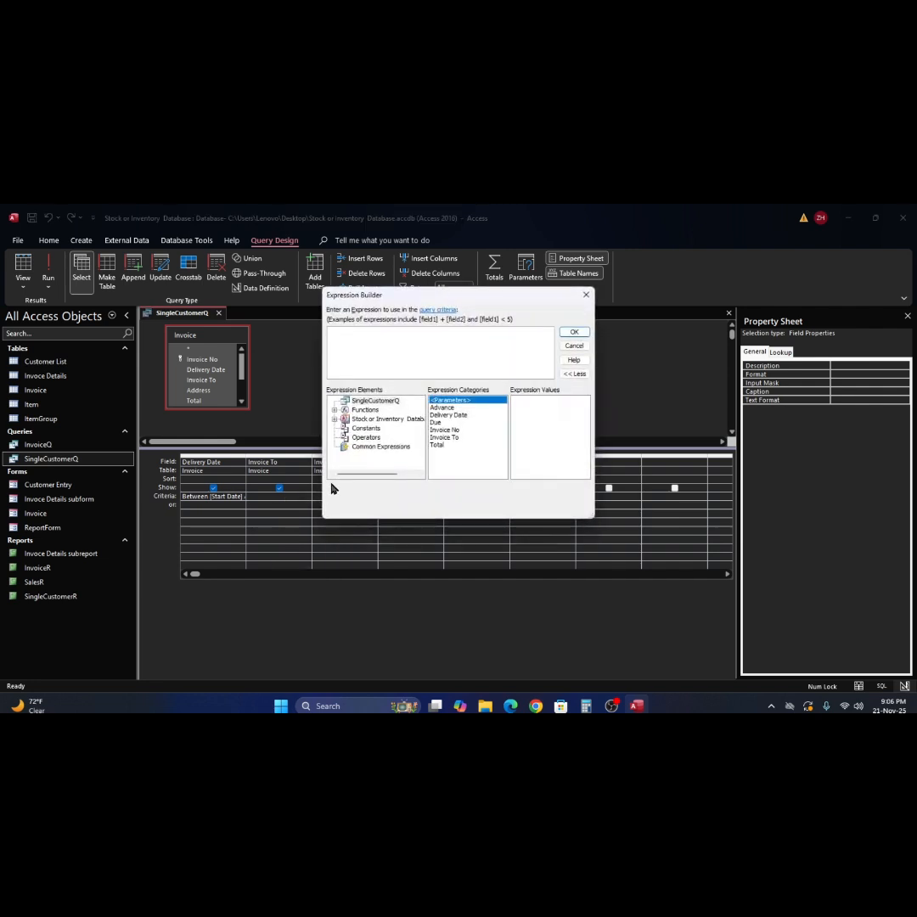
click(335, 420)
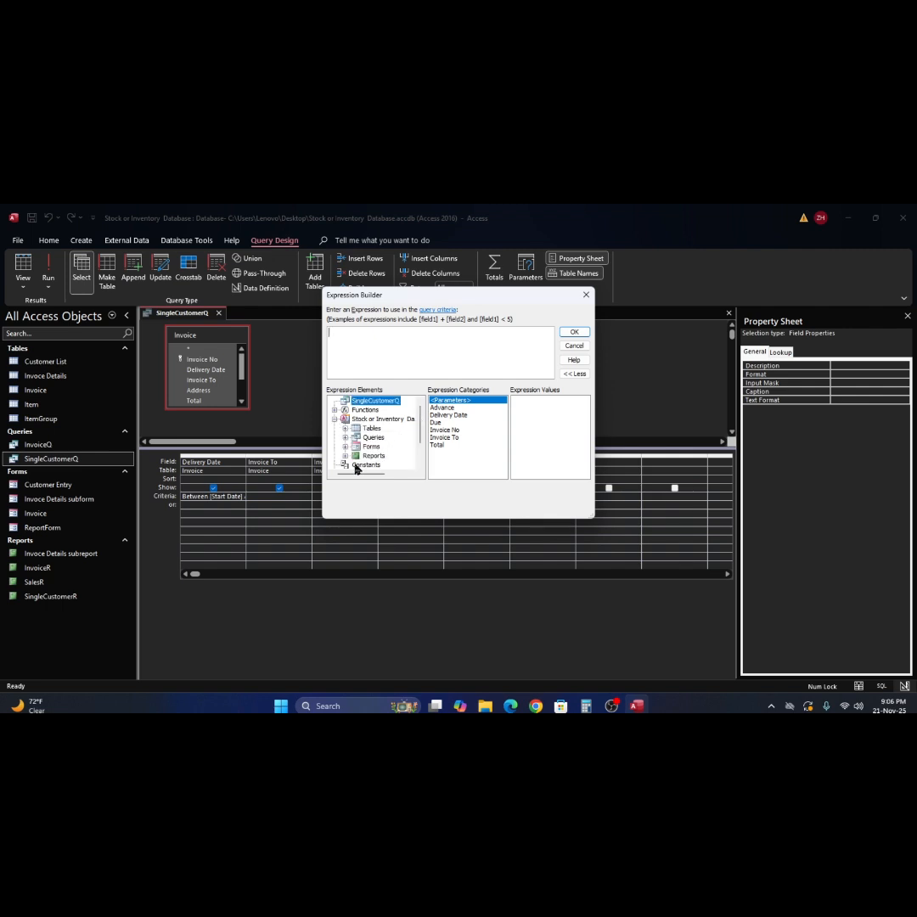
click(345, 447)
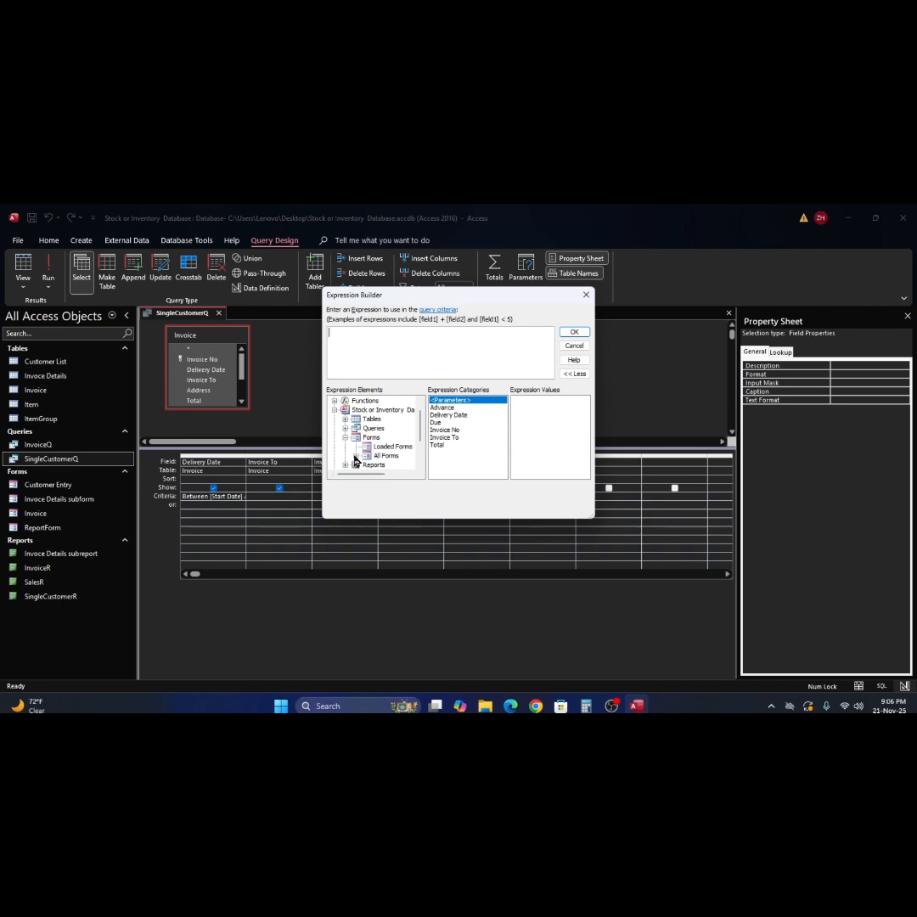
click(356, 456)
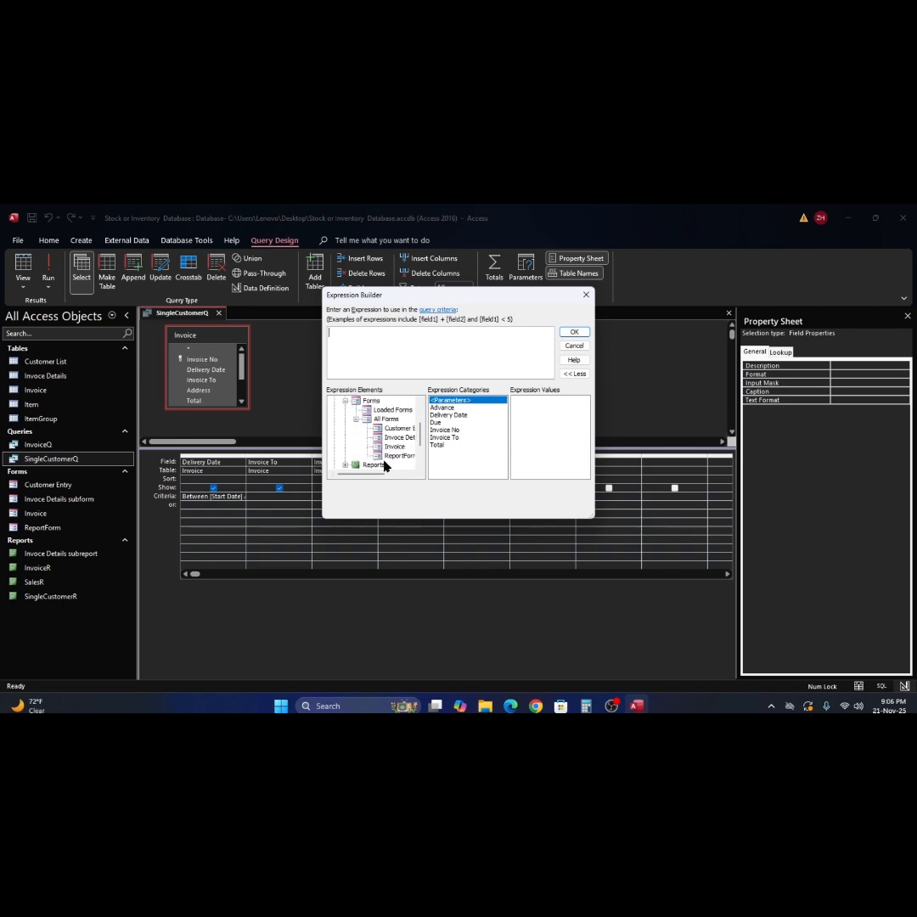
click(380, 459)
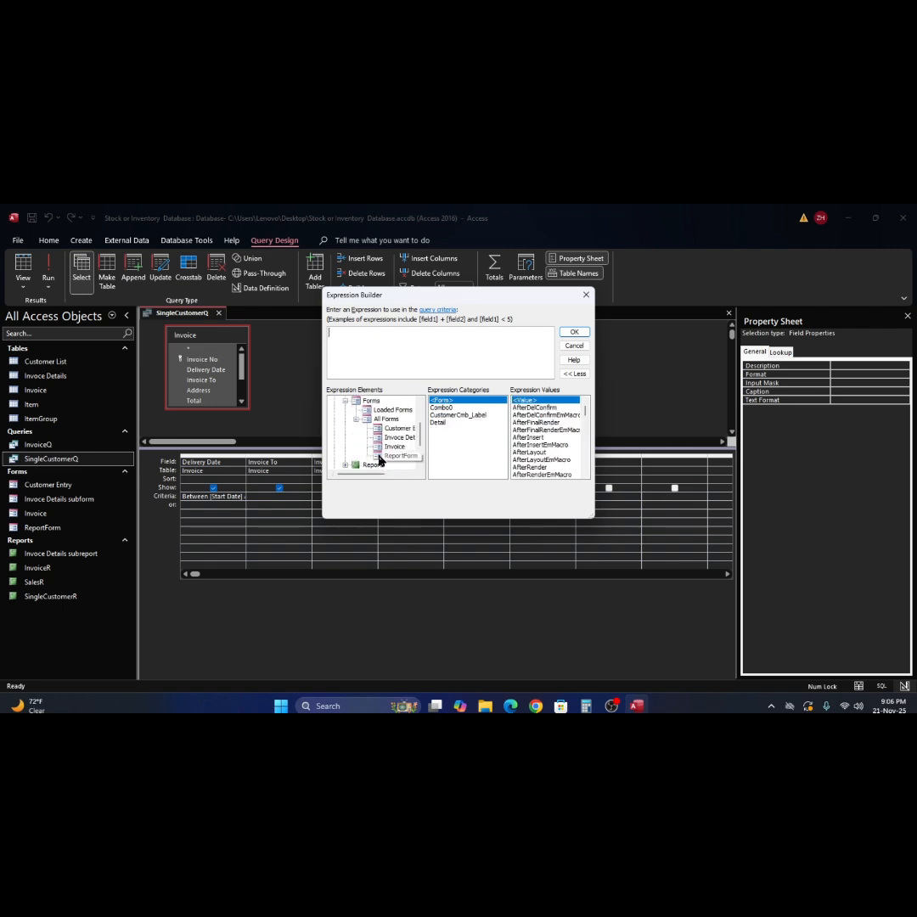
double_click(447, 413)
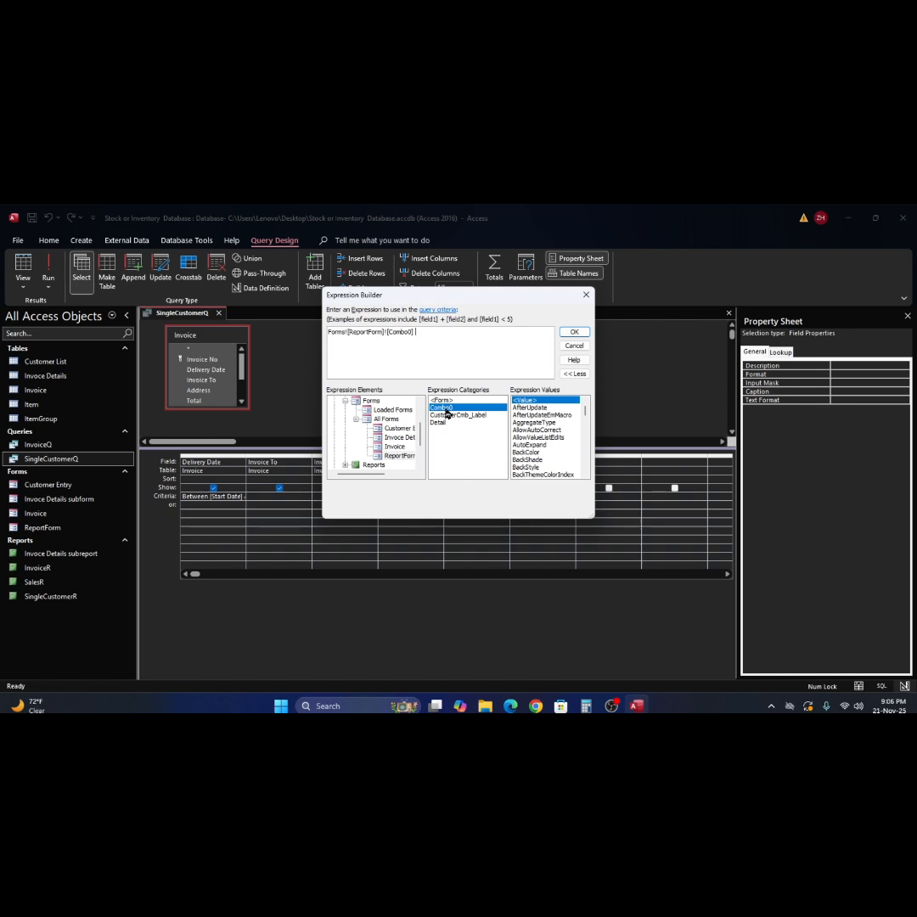
- Apply the expression and save the SingleCustomerQ query design
click(575, 333)
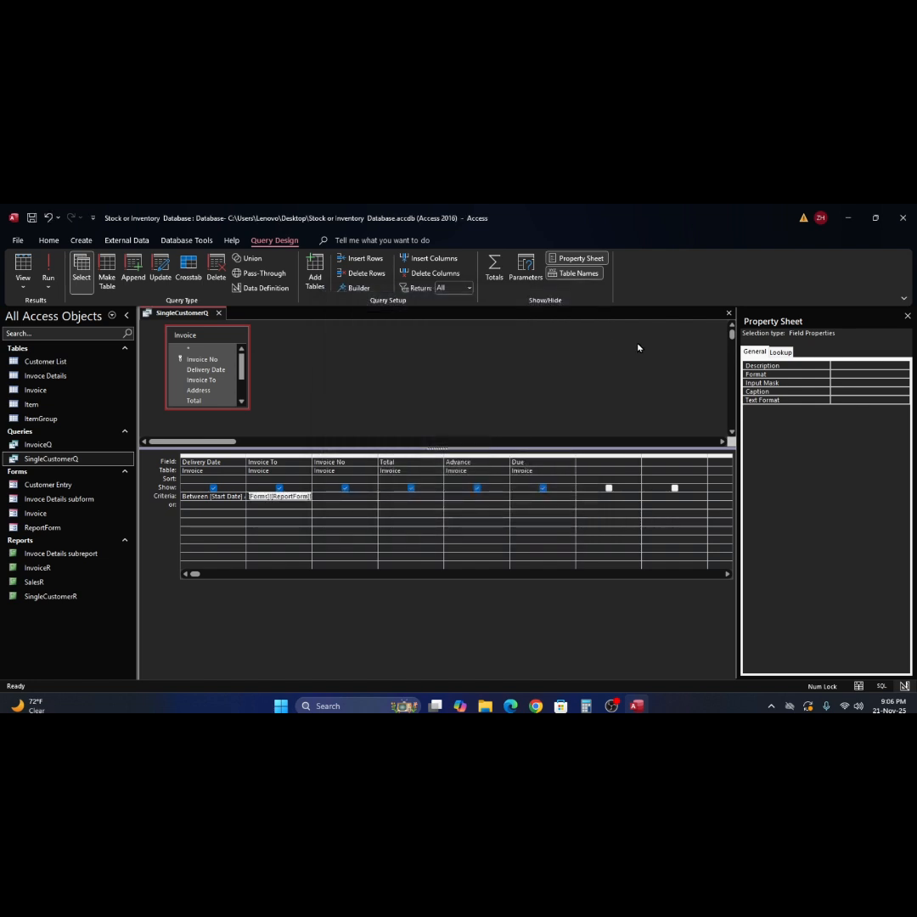
click(728, 313)
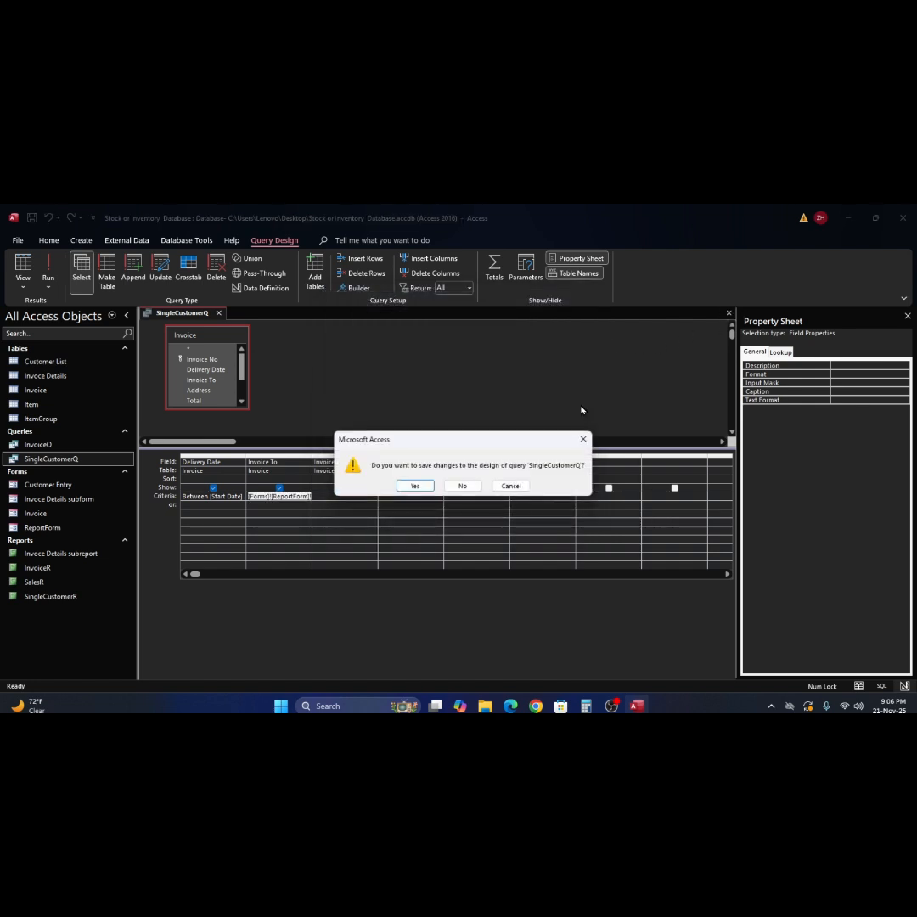
click(419, 487)
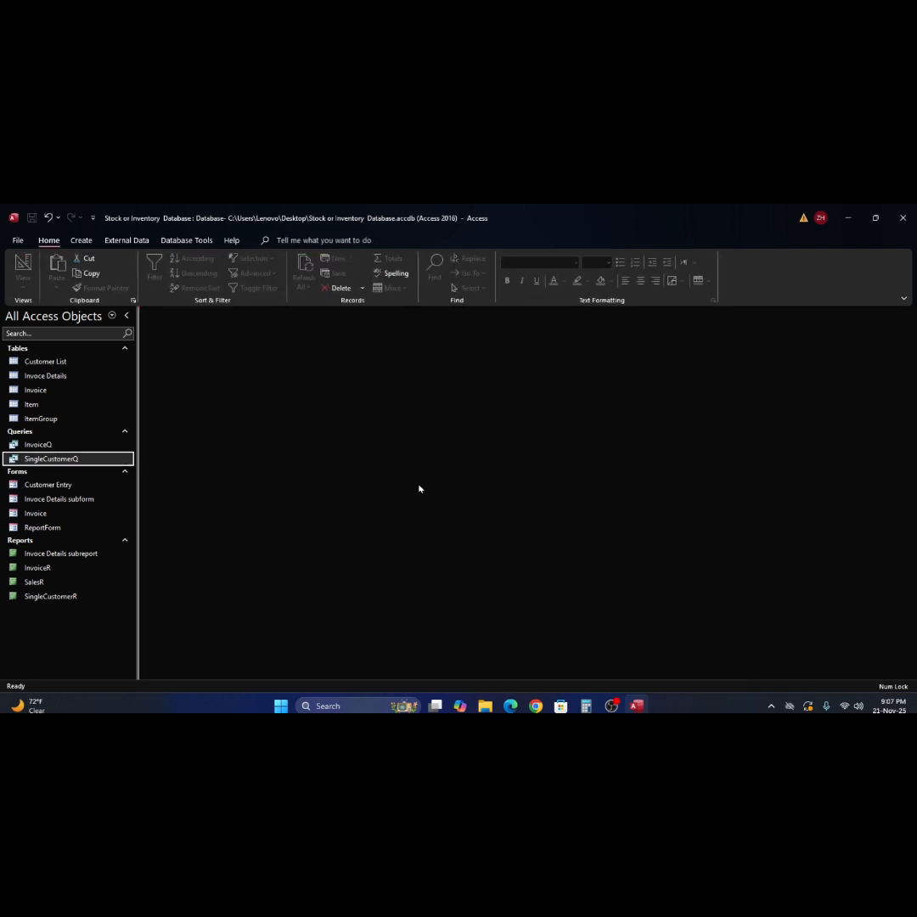
- Pick a customer in ReportForm's CustomerCmb and run the SingleCustomerR report
double_click(21, 529)
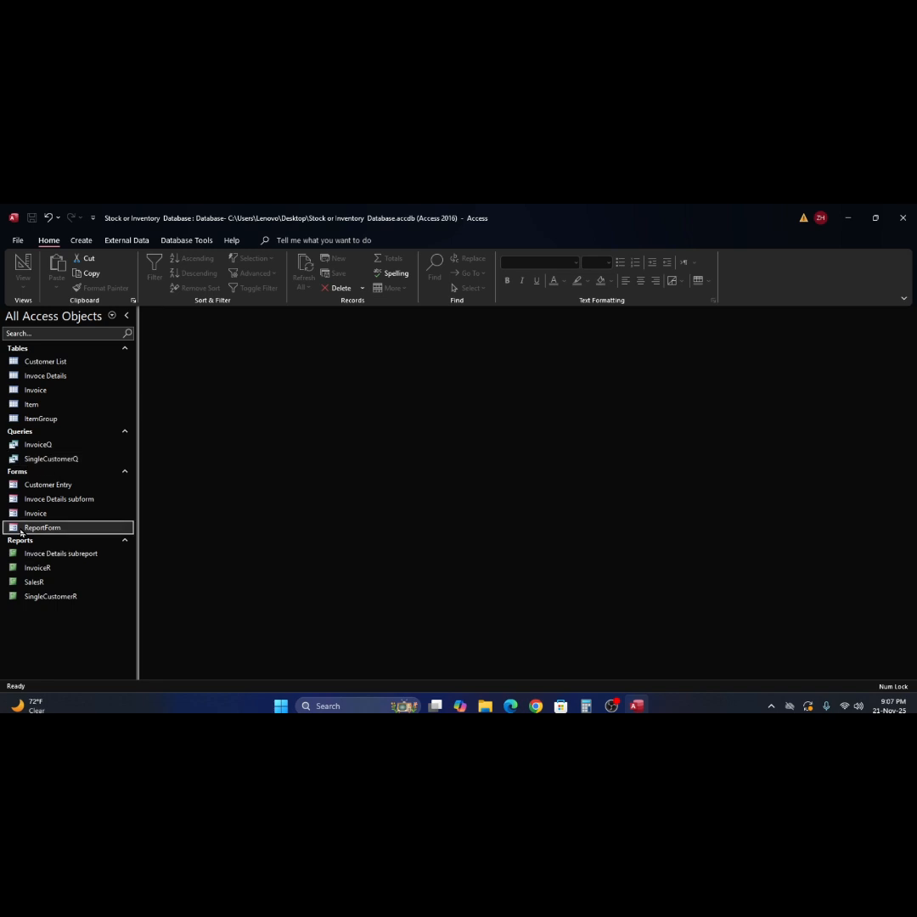
click(399, 395)
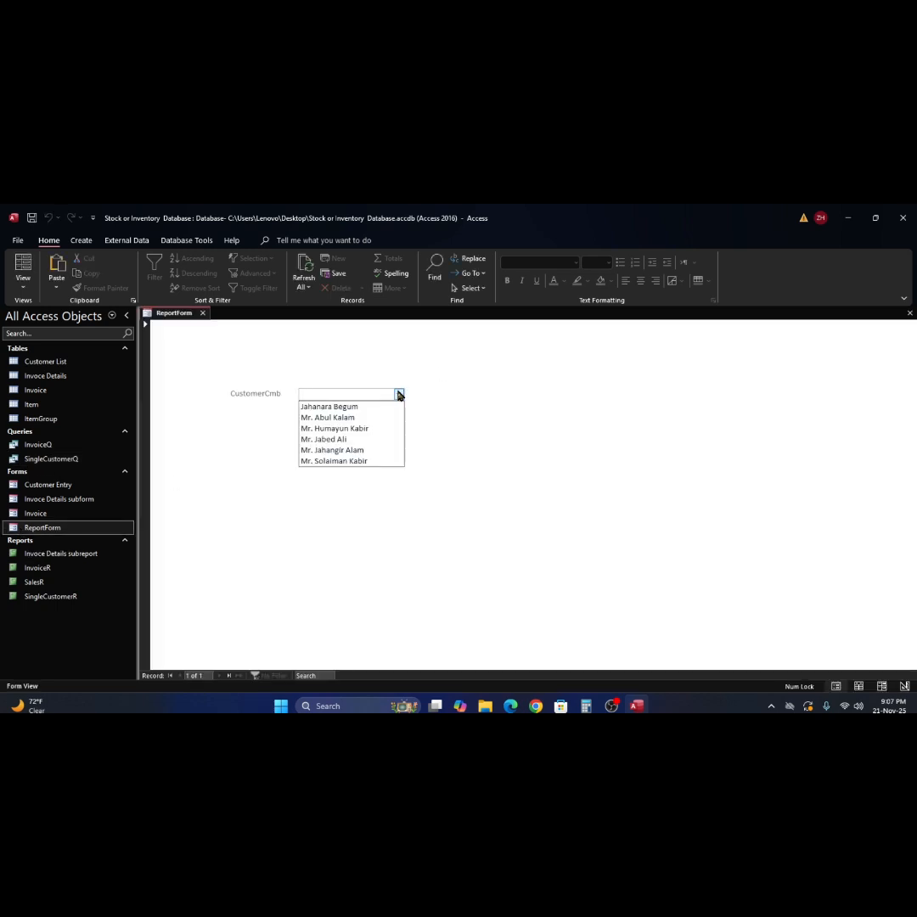
click(381, 453)
click(19, 599)
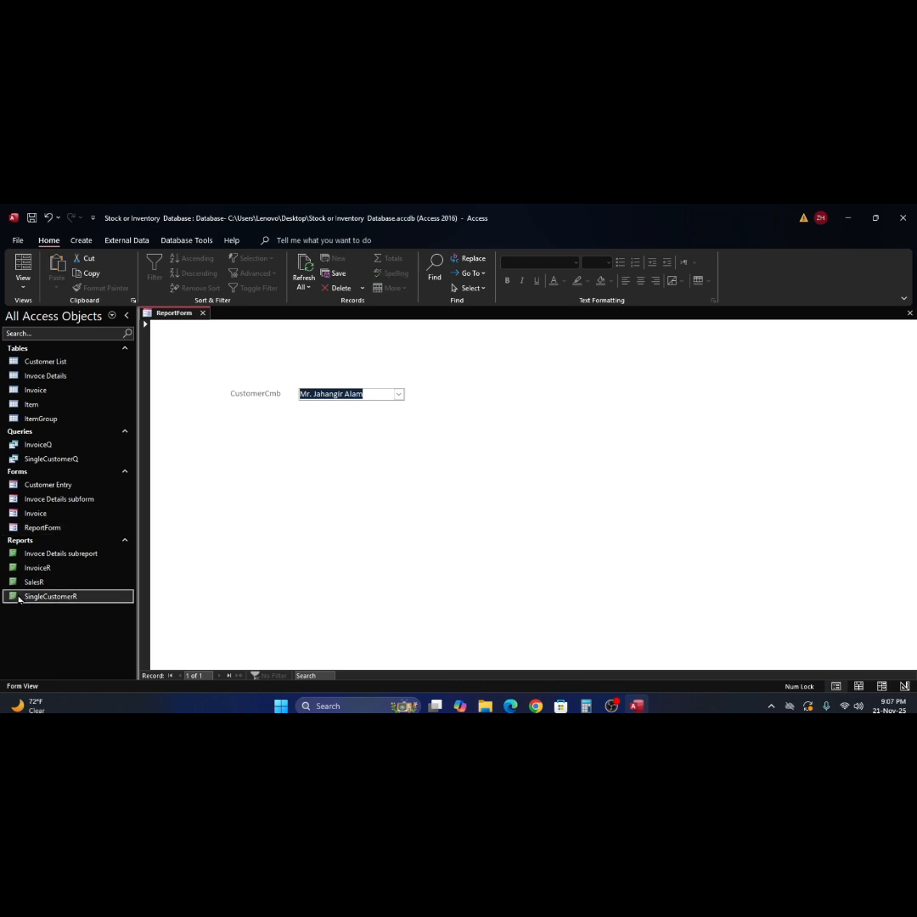
double_click(18, 599)
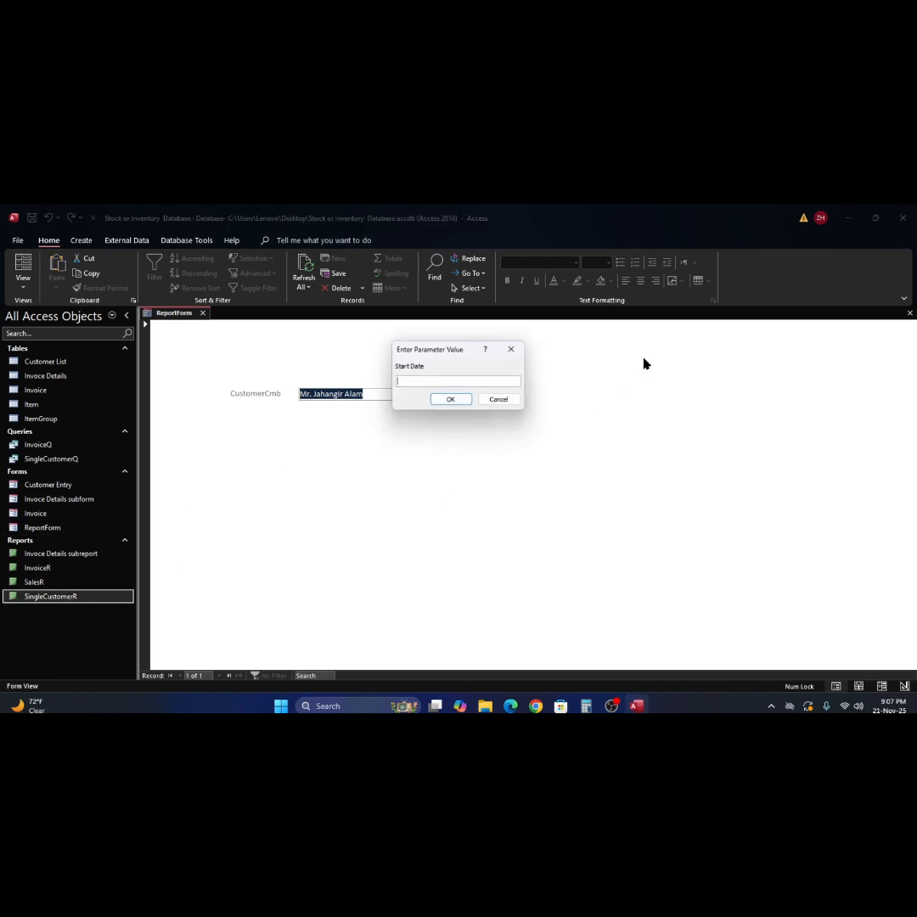
- Run SingleCustomerR for 20/11/25 to 20/11/25, review the Tk 9000.00 invoice, then close it
text(20/11/25)
click(449, 401)
click(454, 400)
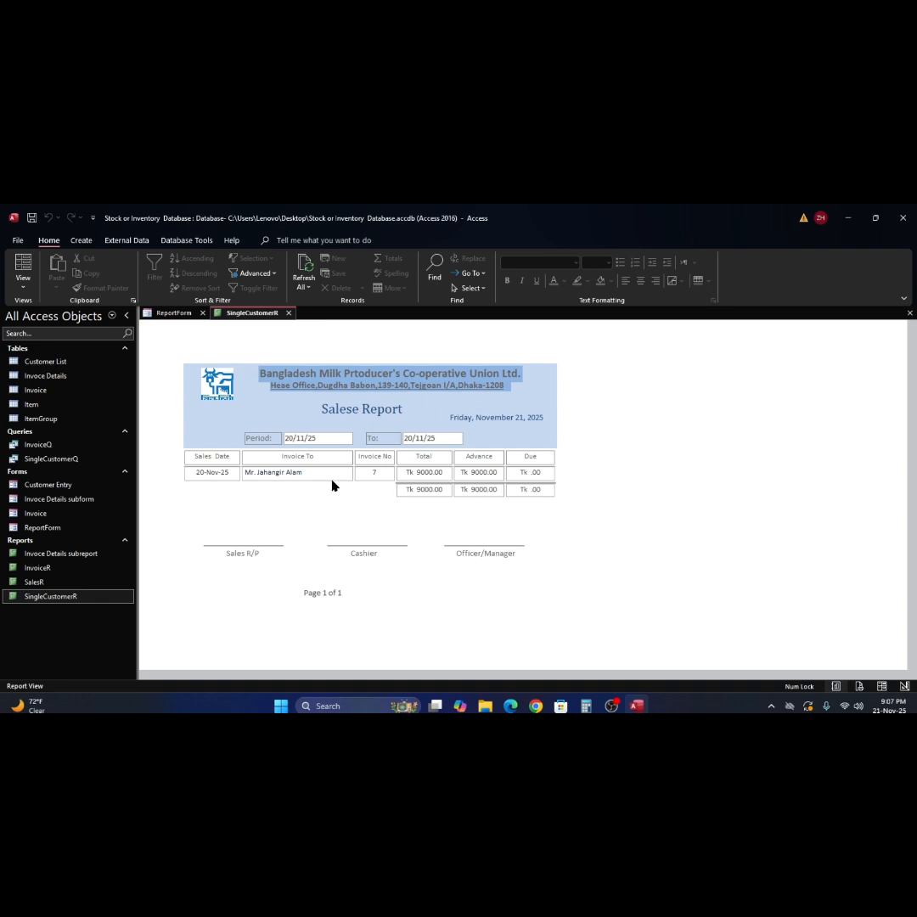
click(331, 471)
click(426, 471)
click(435, 438)
click(910, 315)
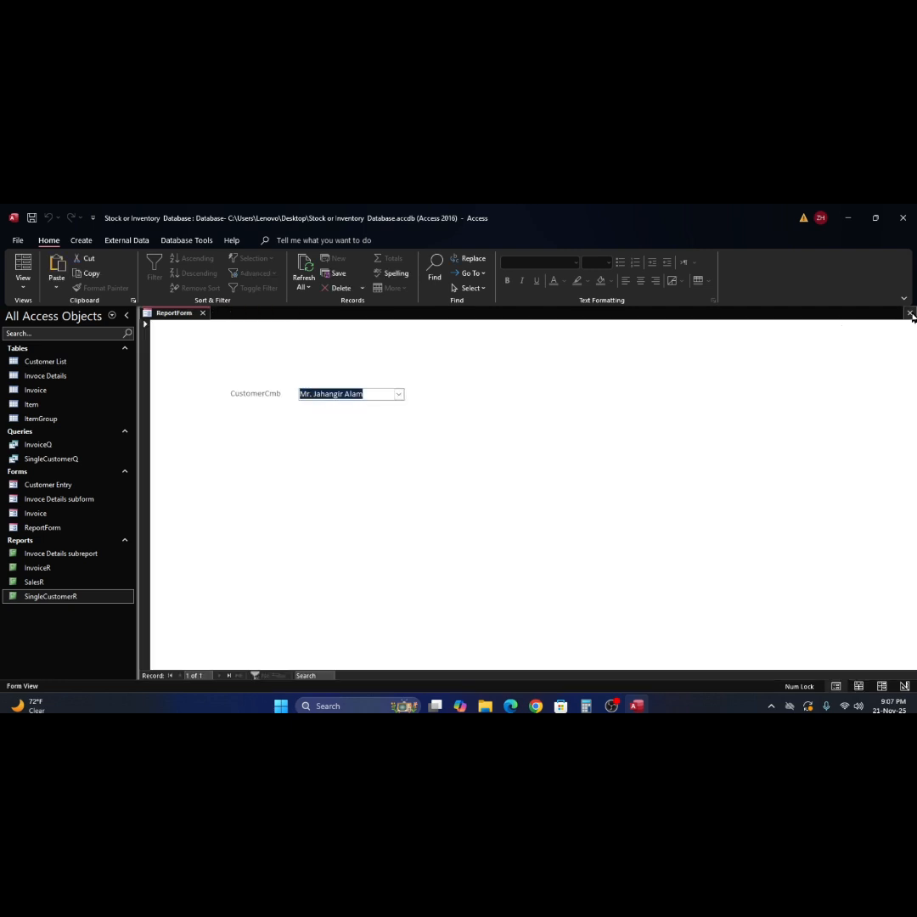
- Close ReportForm, open the Invoice form and preview invoice 8's InvoiceR printout
click(910, 314)
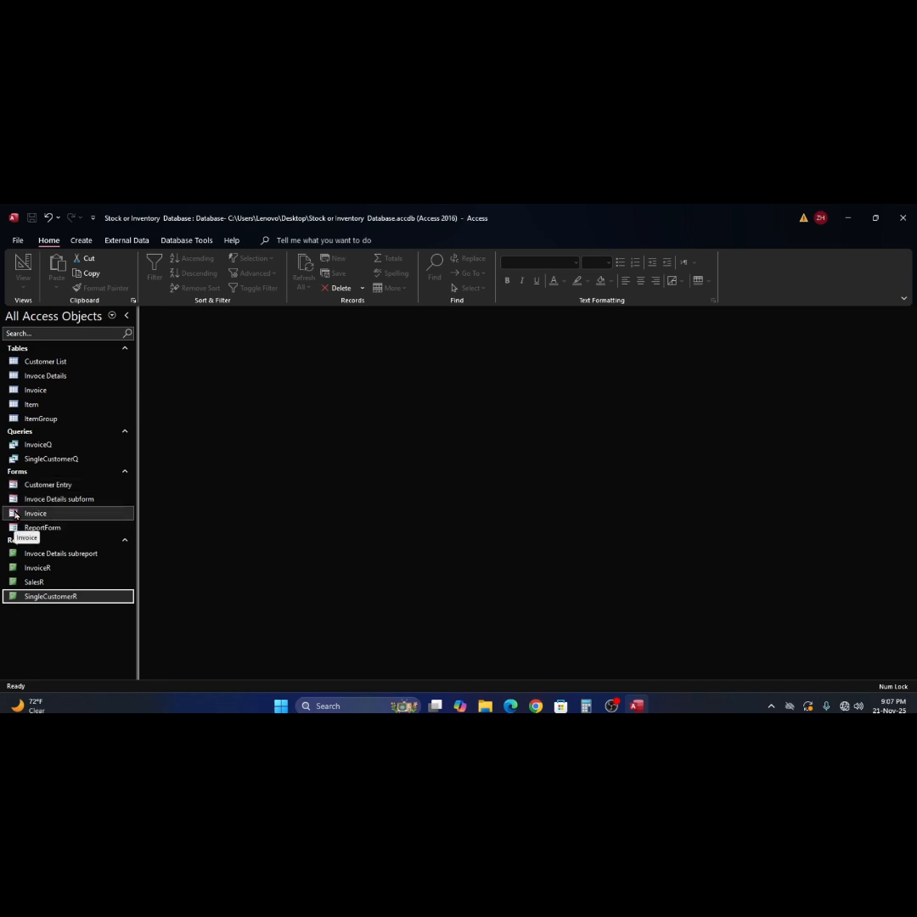
double_click(34, 513)
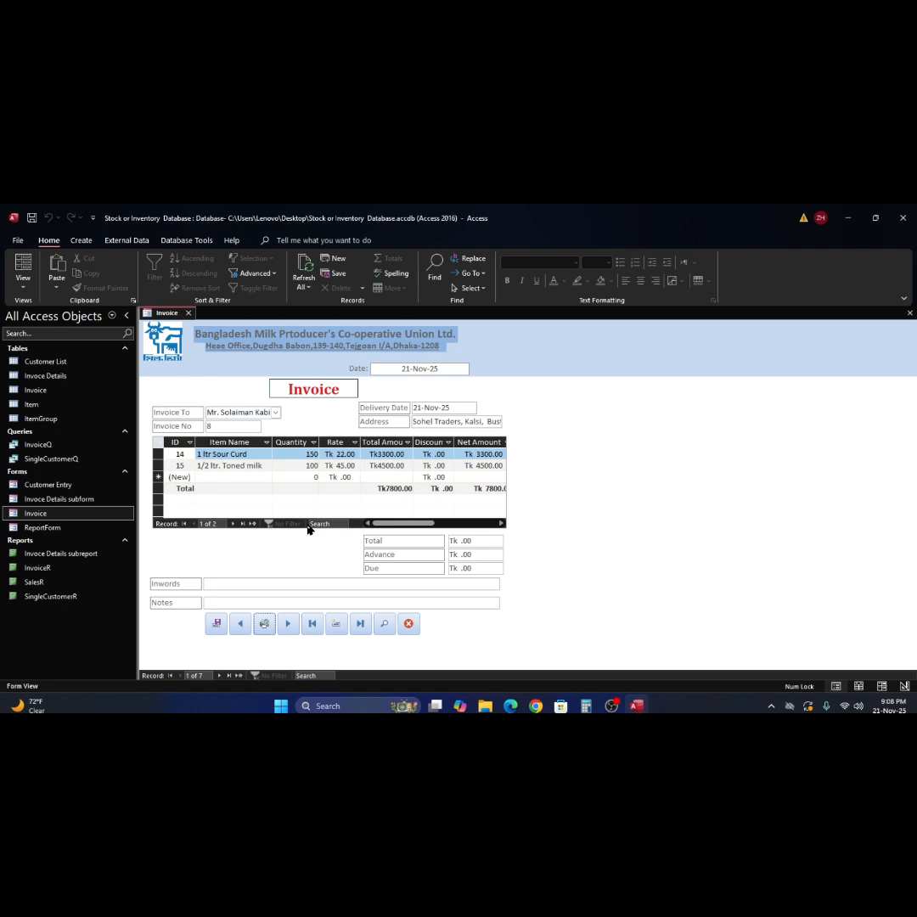
click(385, 623)
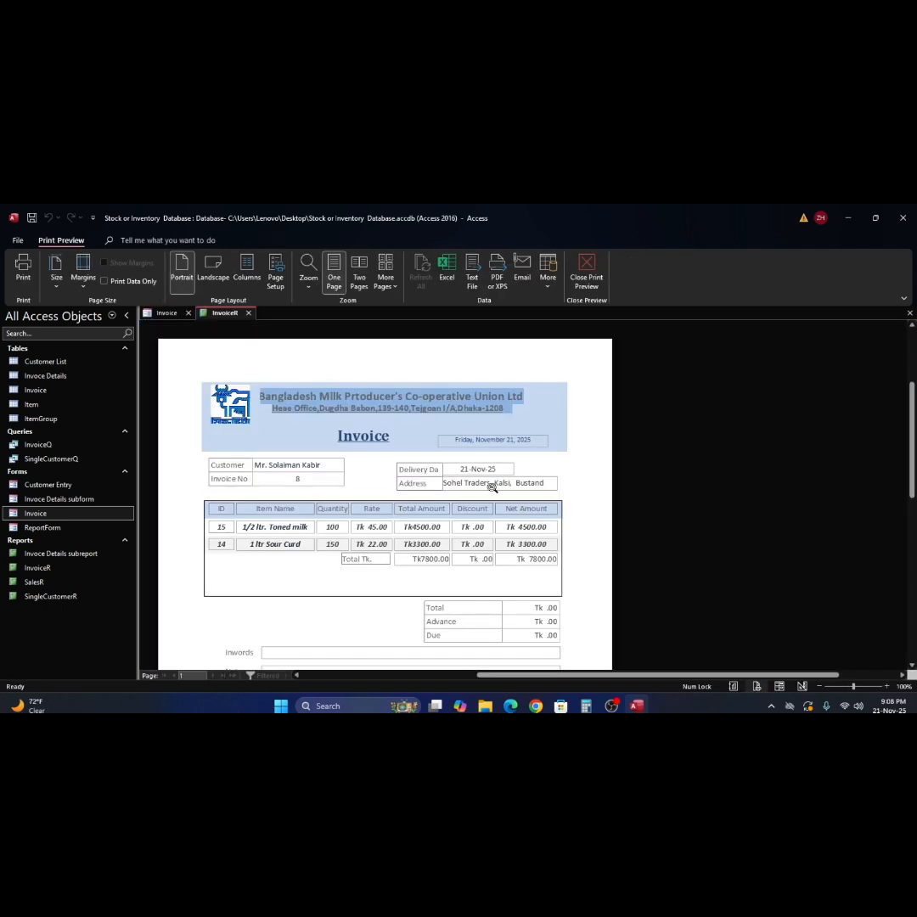
click(492, 487)
click(491, 487)
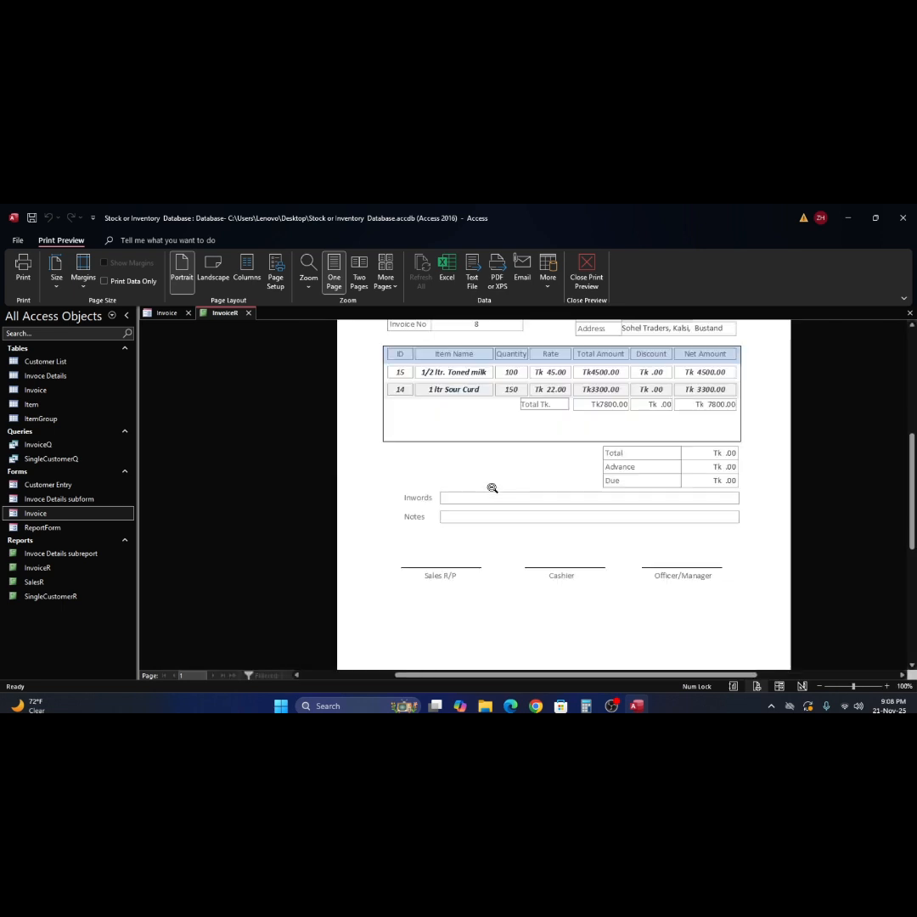
click(589, 267)
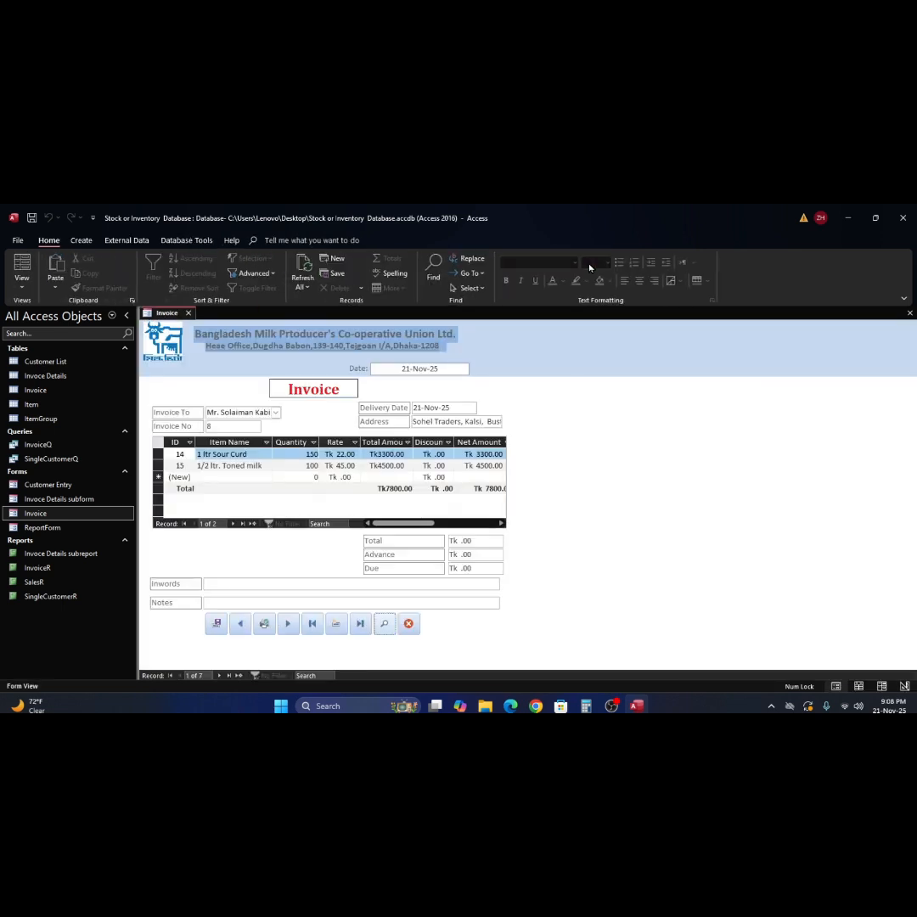
double_click(17, 393)
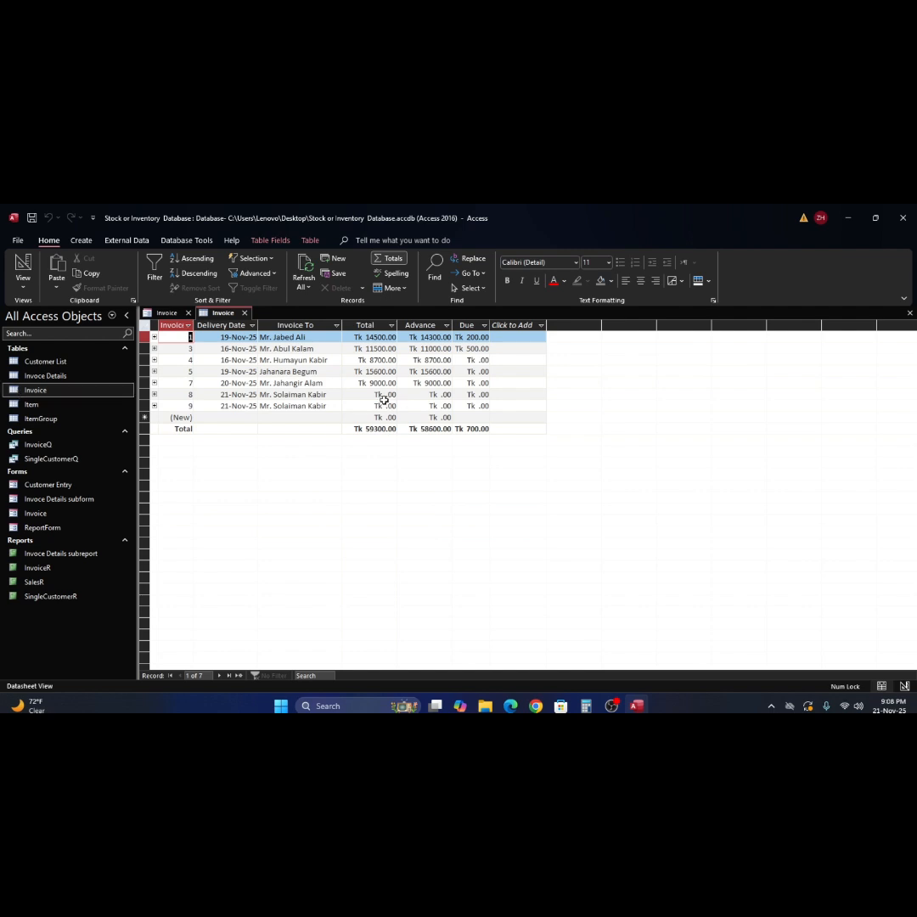
double_click(38, 362)
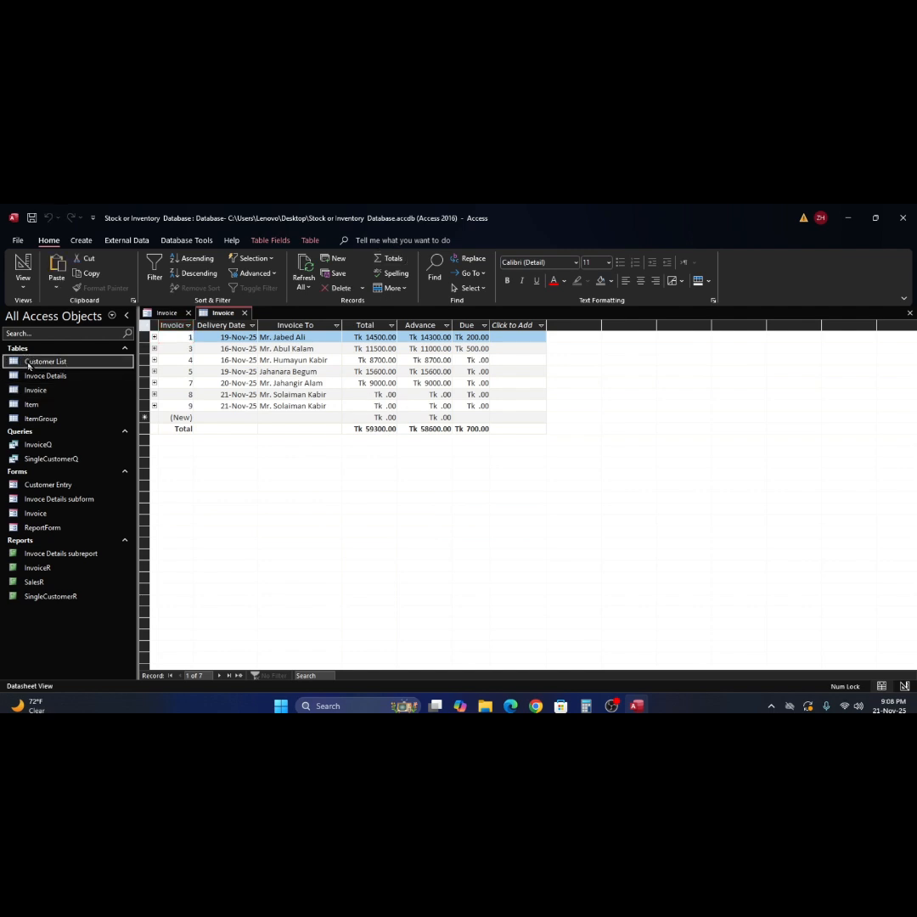
double_click(35, 390)
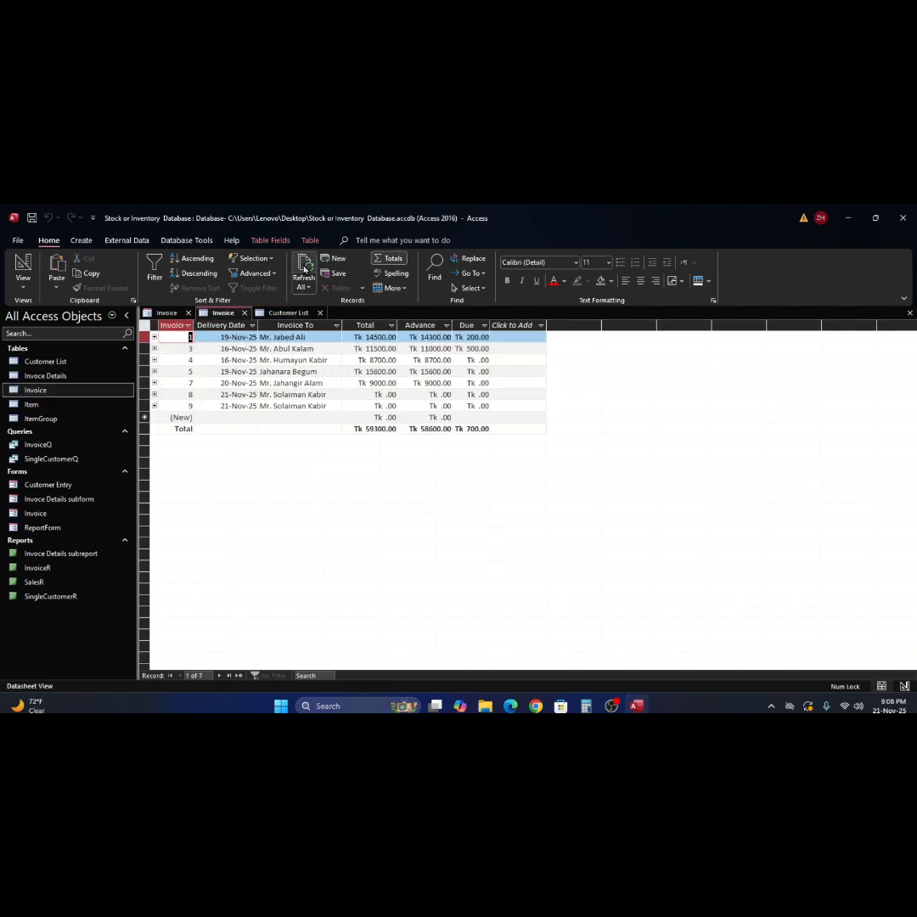
click(305, 270)
click(304, 287)
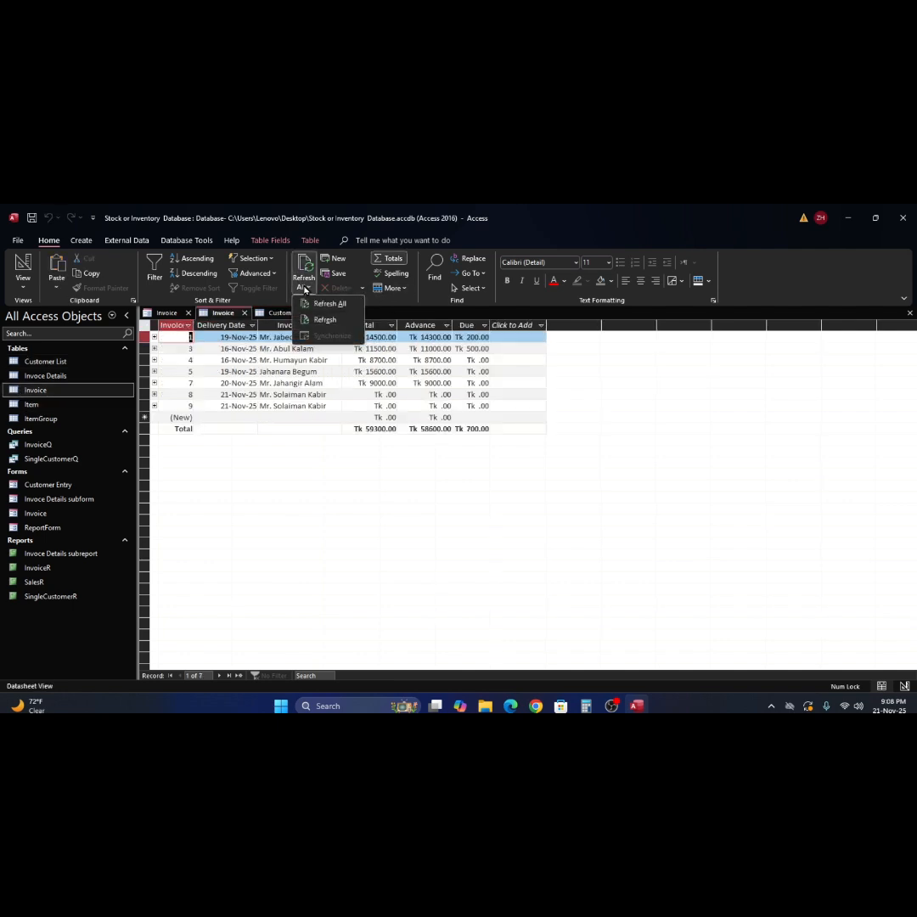
click(317, 321)
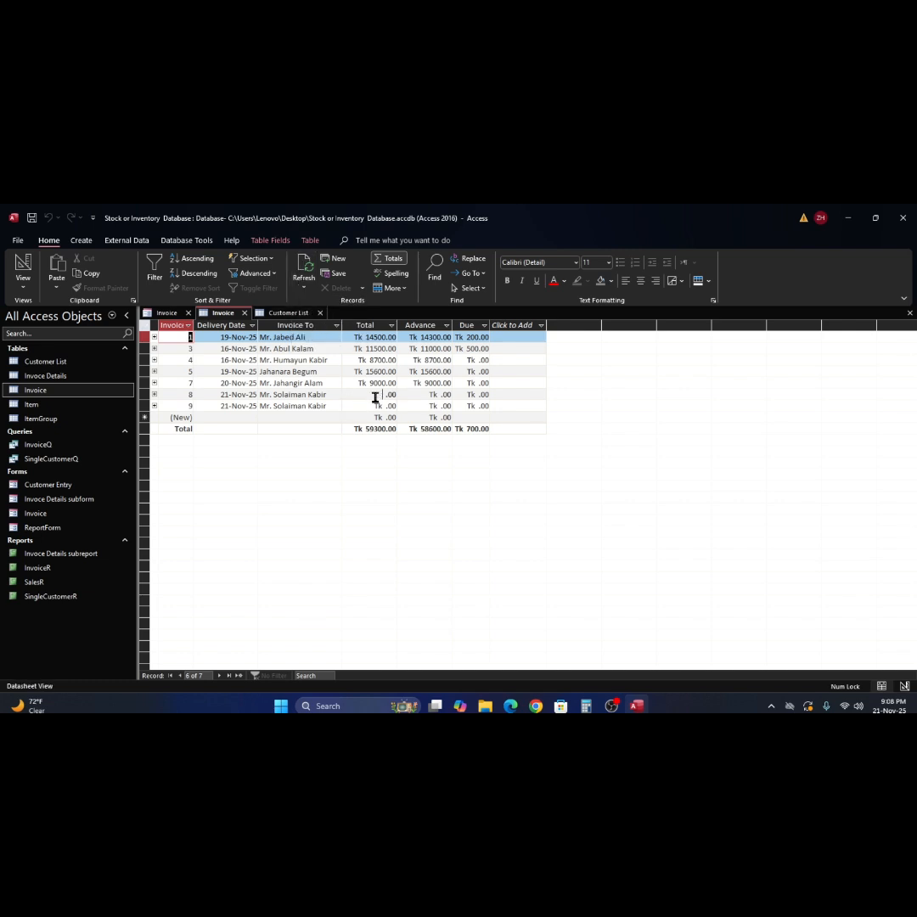
click(375, 394)
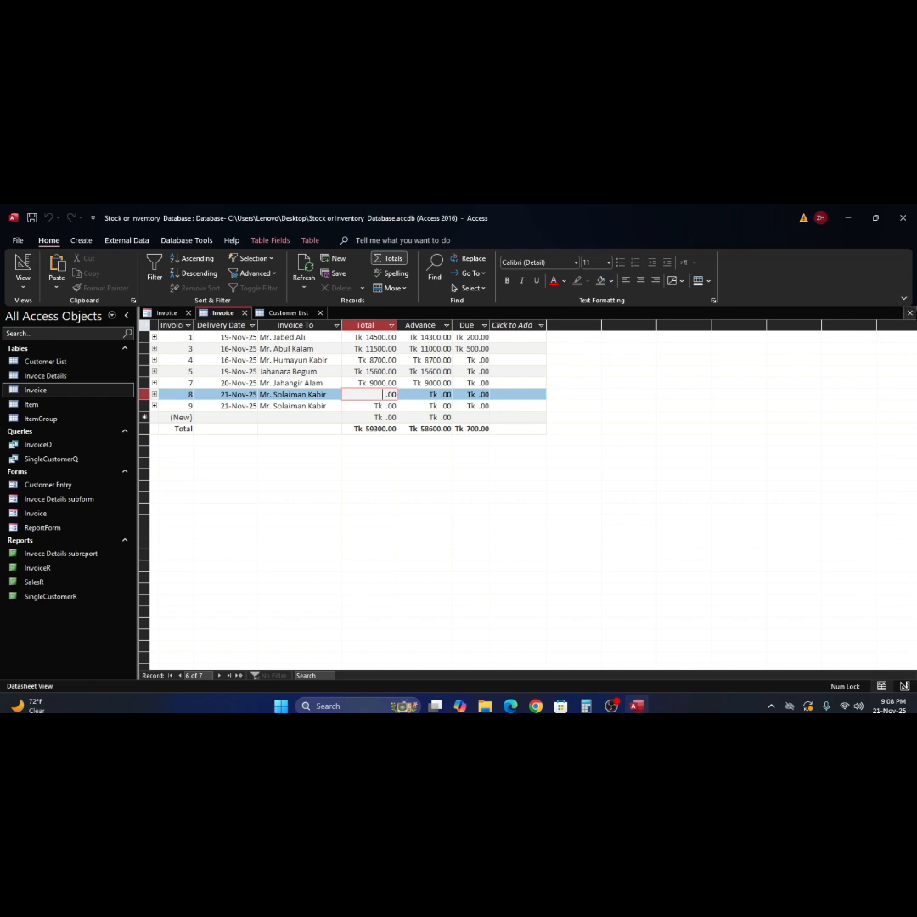
click(907, 315)
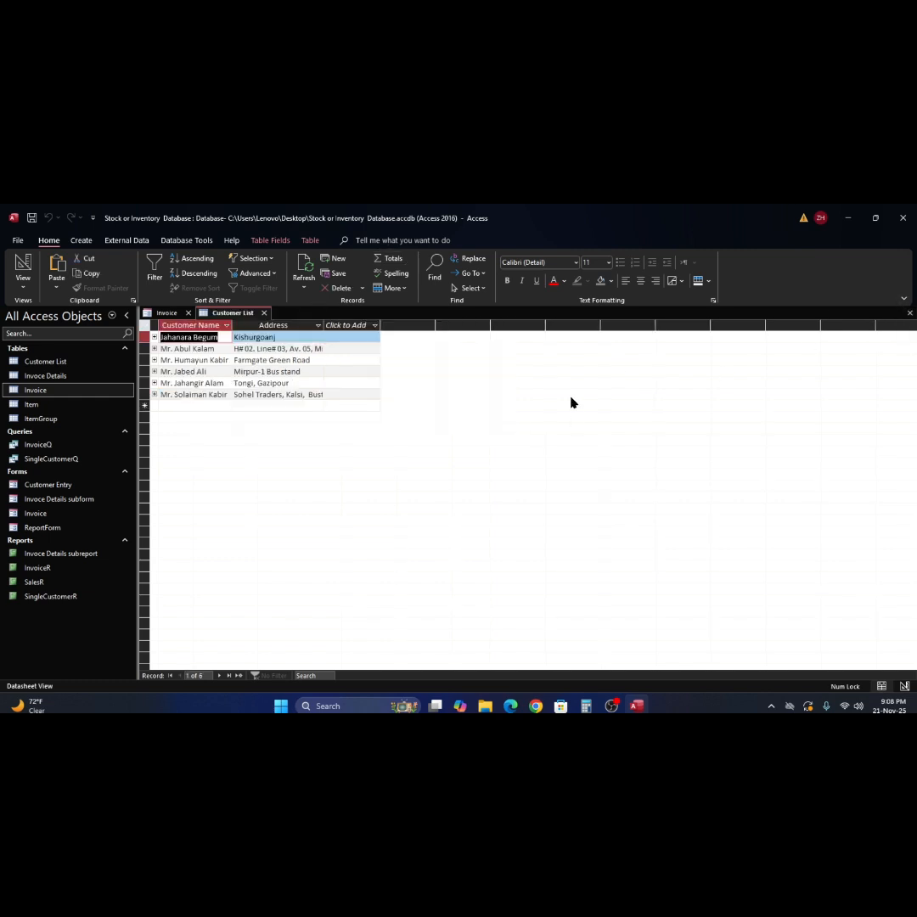
click(911, 314)
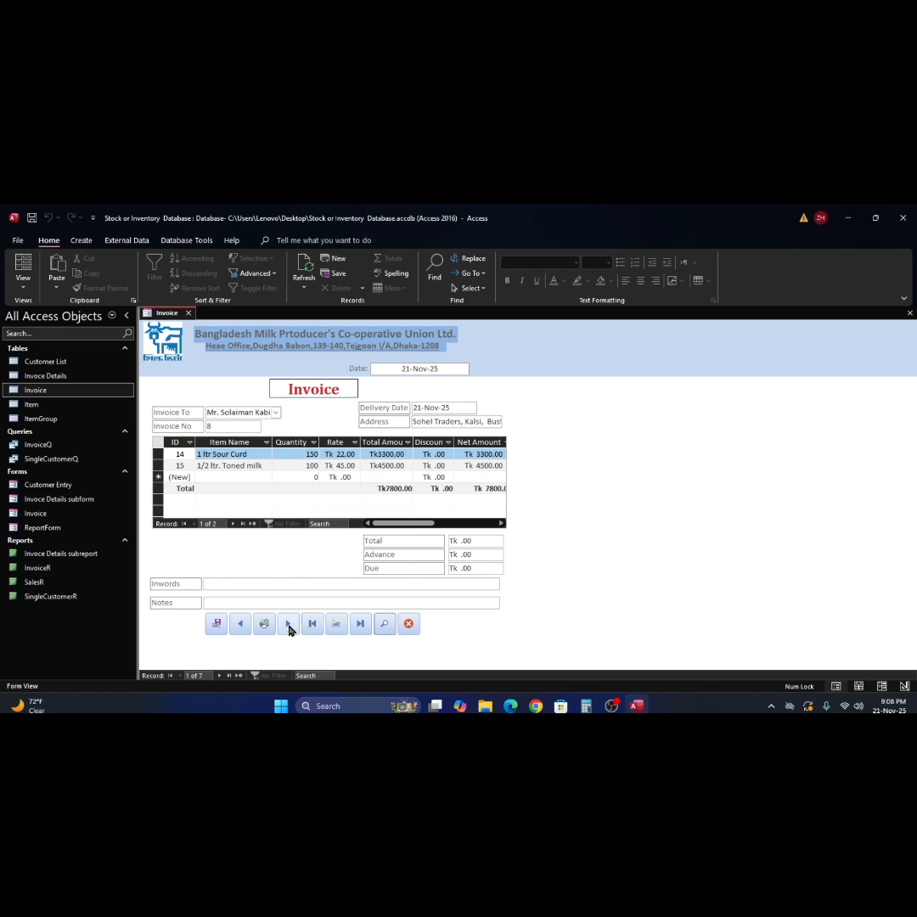
click(361, 625)
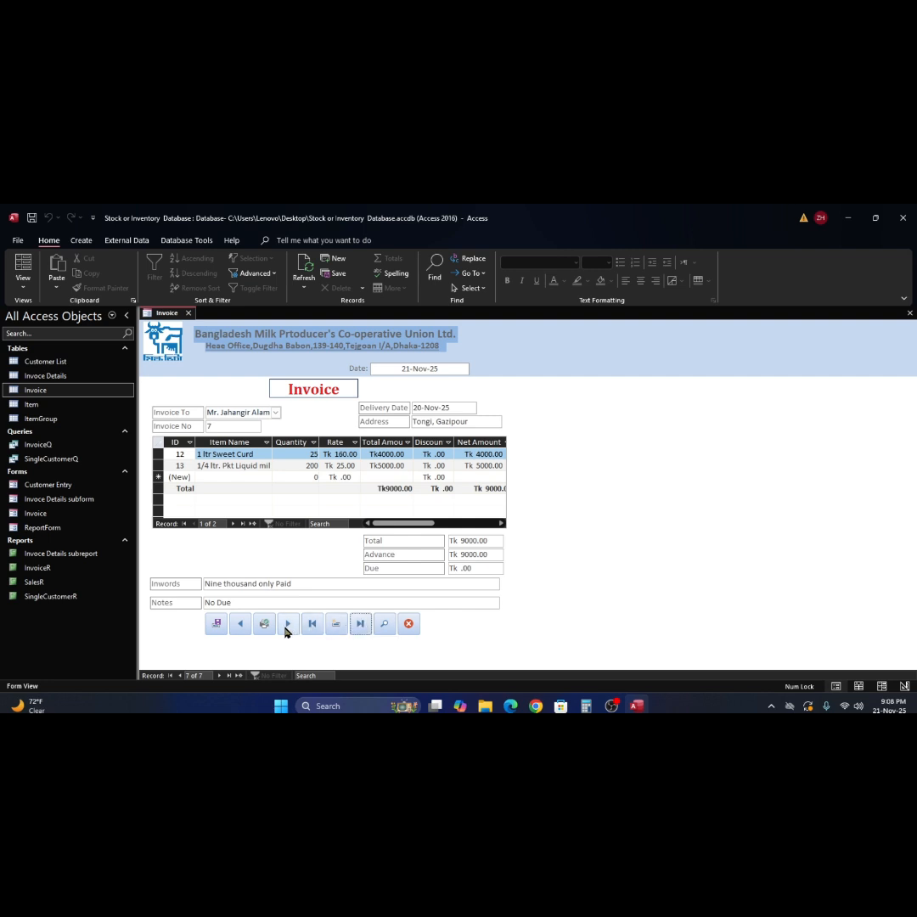
click(242, 625)
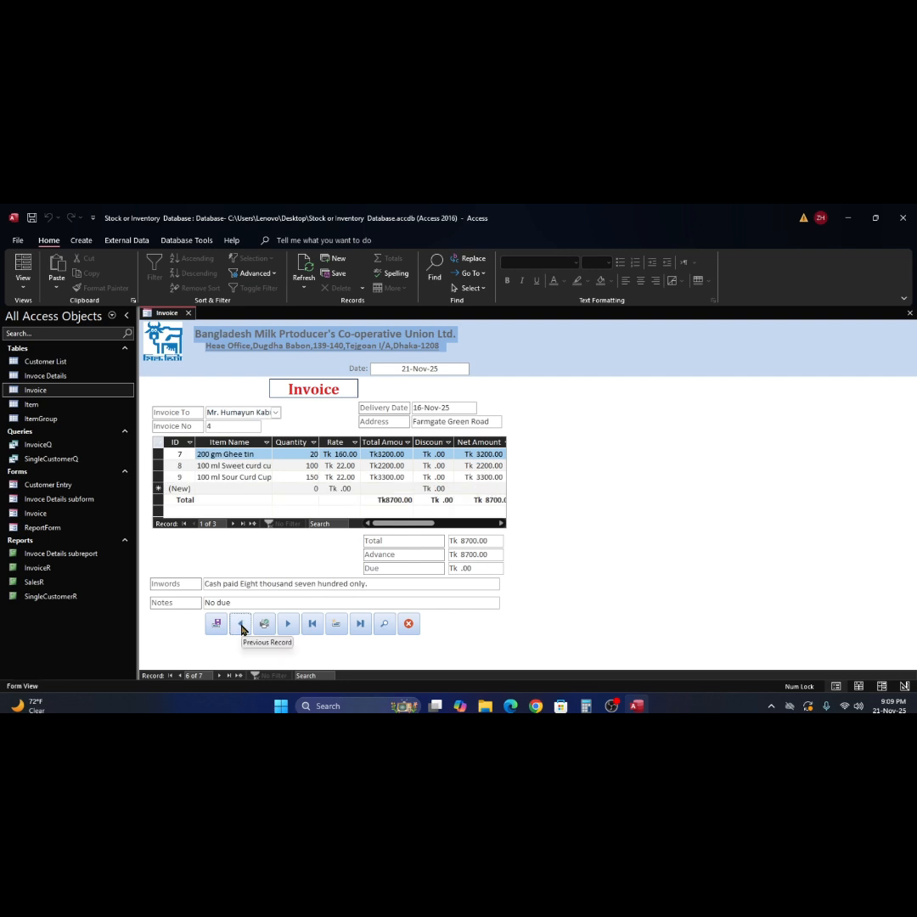
click(242, 625)
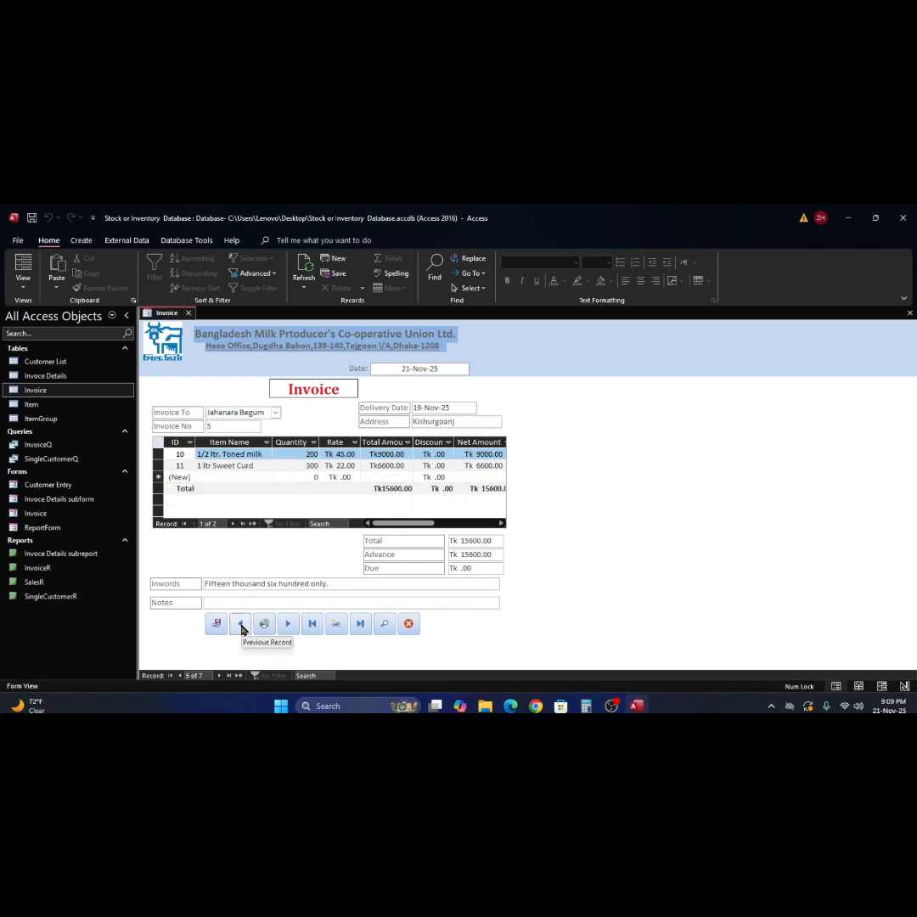
click(242, 625)
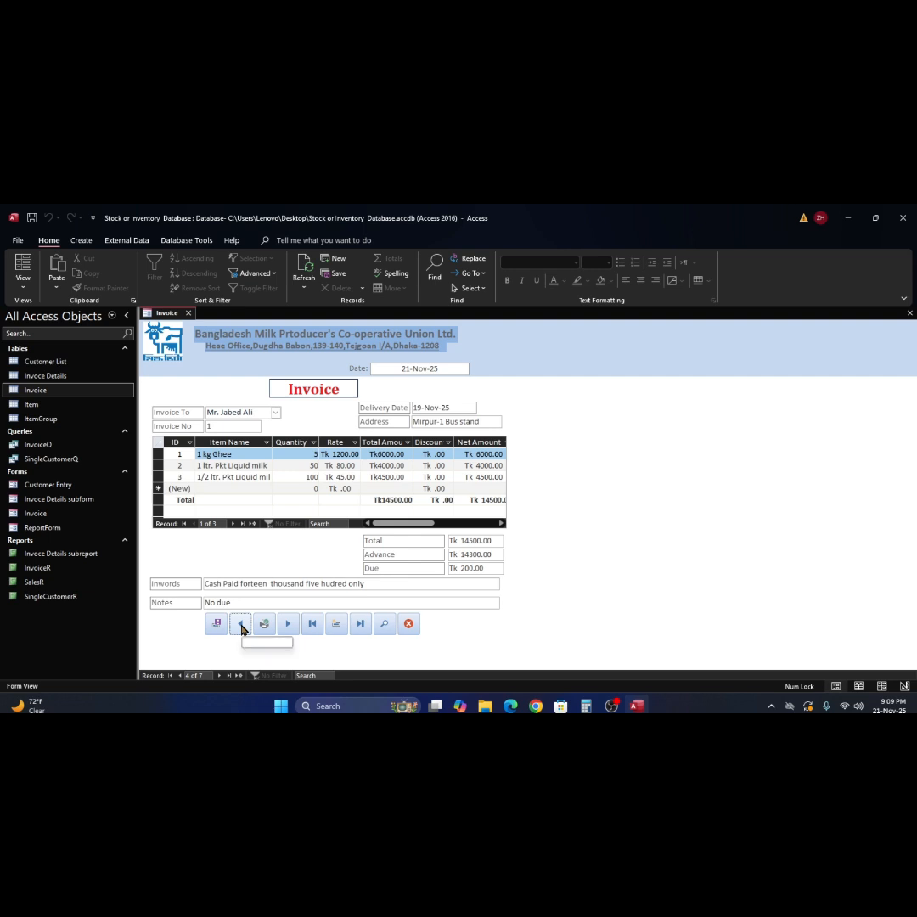
click(242, 625)
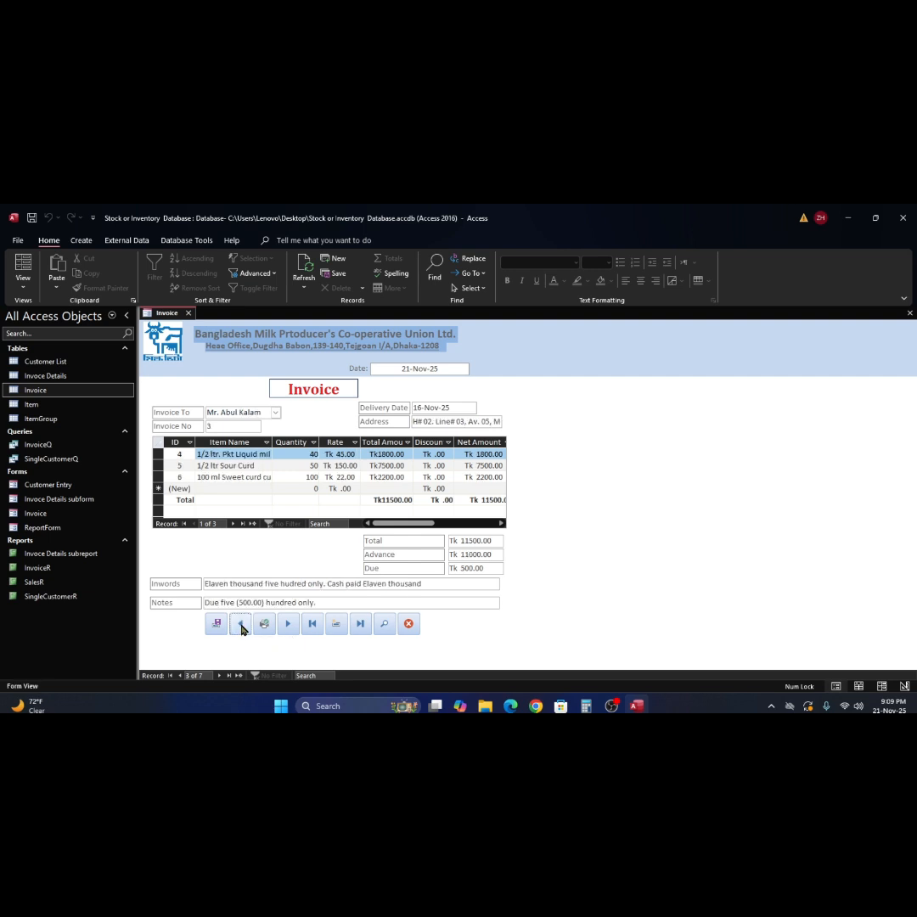
click(242, 626)
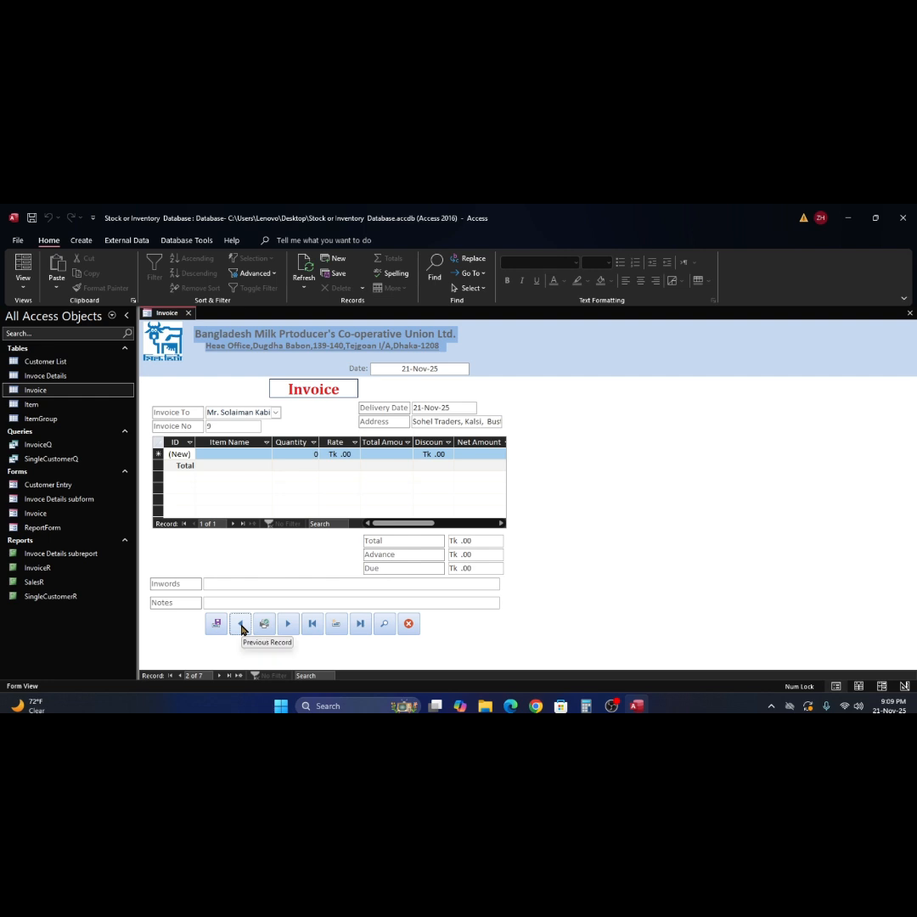
click(242, 626)
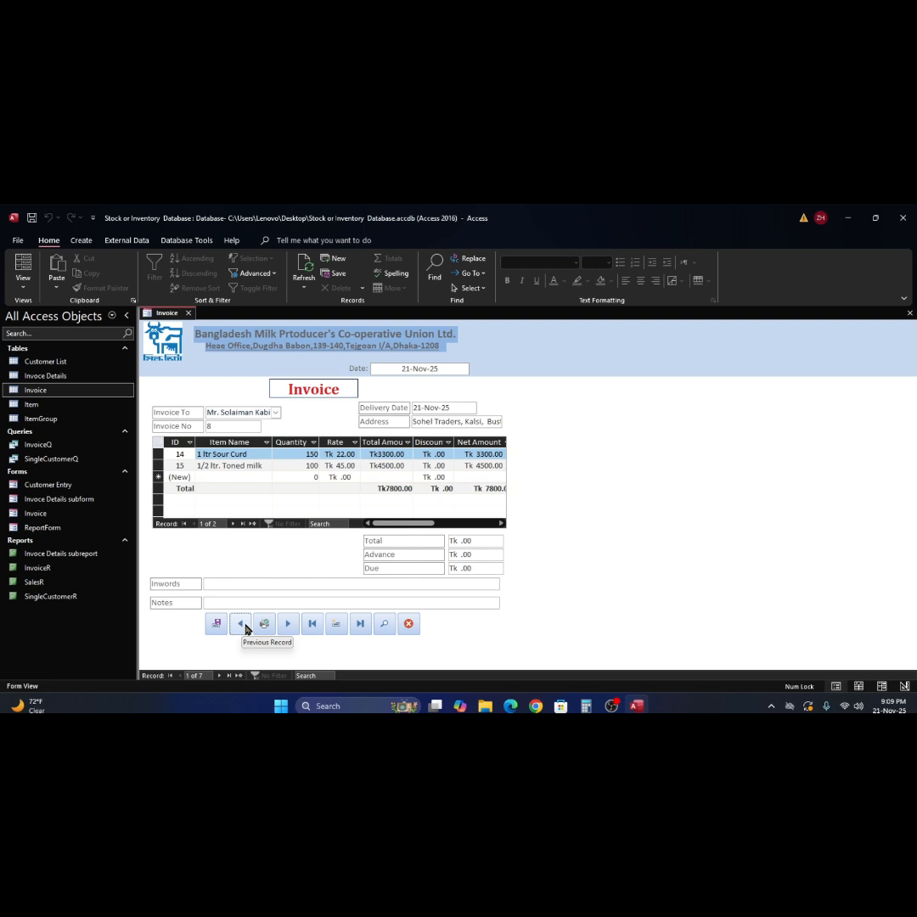
- Enter 7800 as invoice 8's Total and Advance so Due becomes Tk .00
click(406, 487)
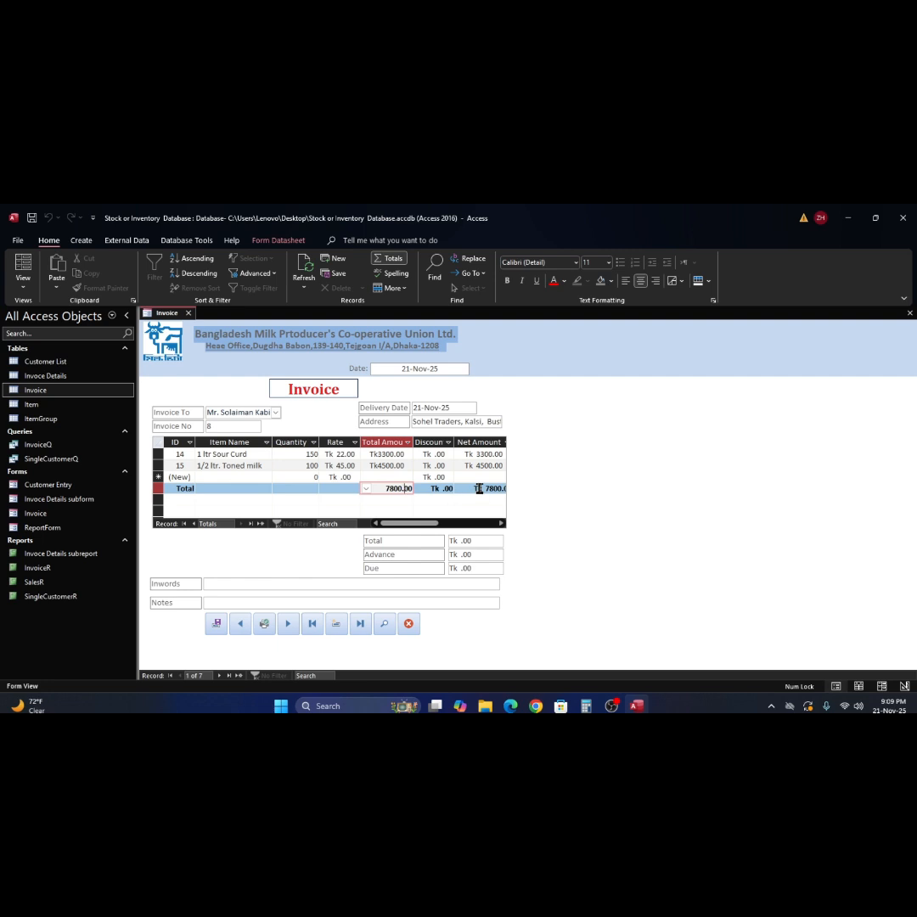
click(503, 527)
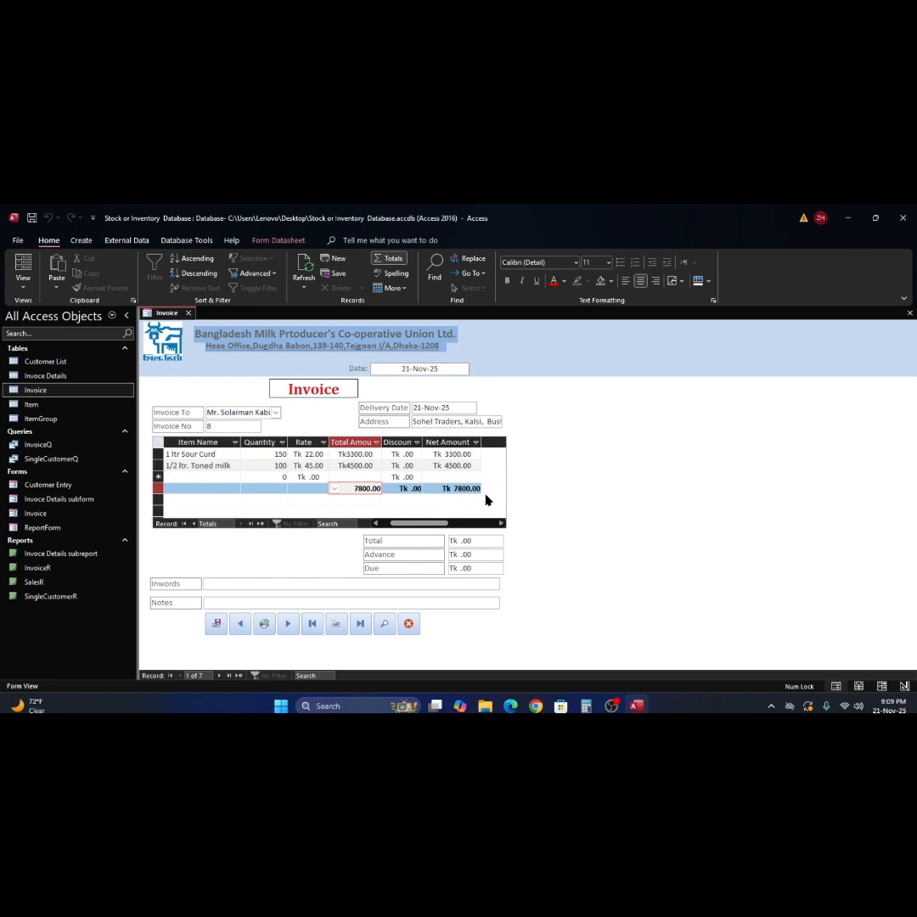
click(432, 541)
text(78)
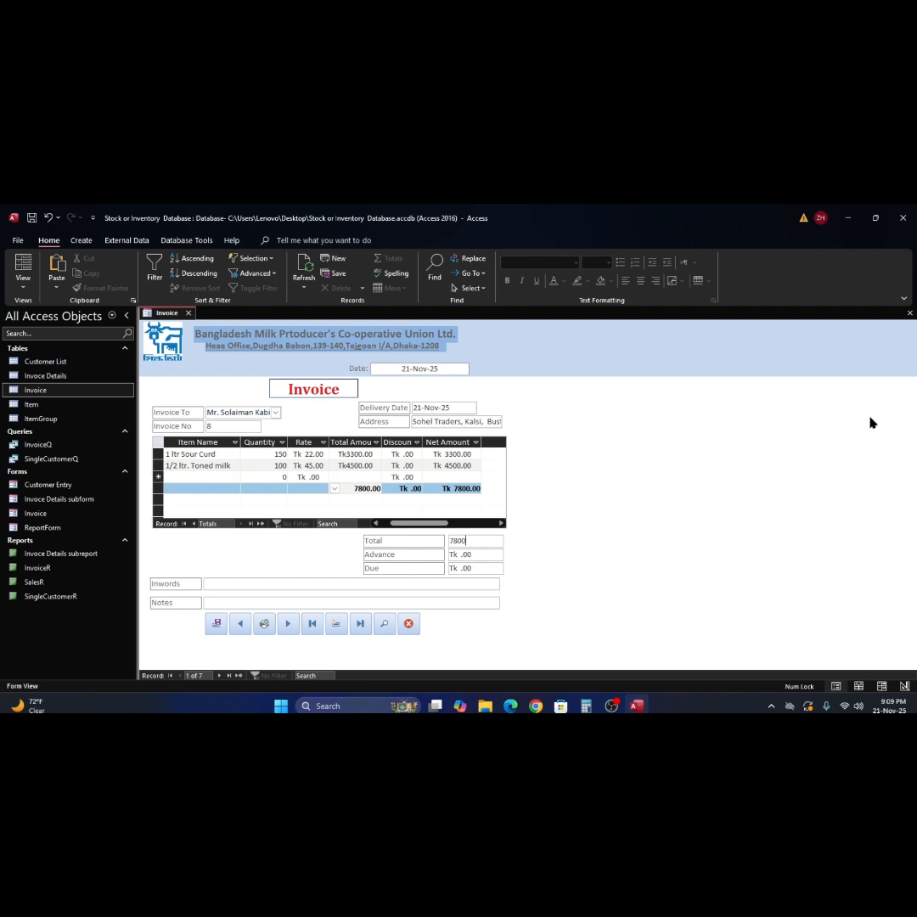
key(Tab)
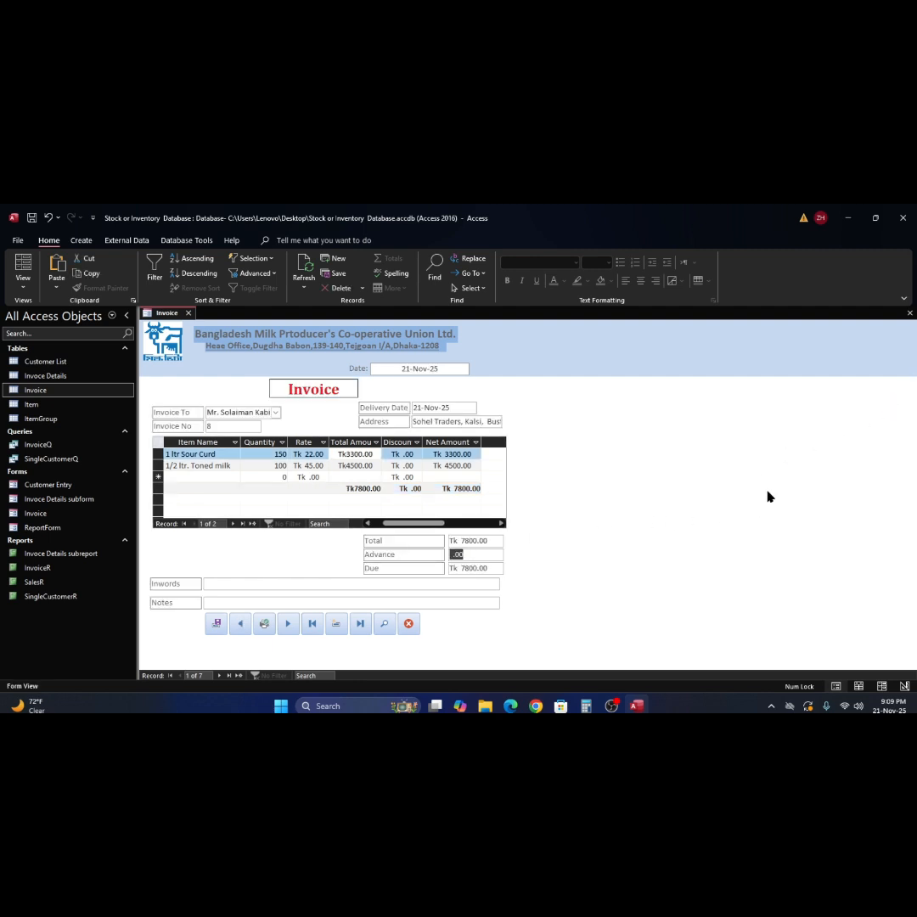
text(78)
key(Tab)
- Preview the updated InvoiceR printout at whole-page and full size, then close it
click(388, 625)
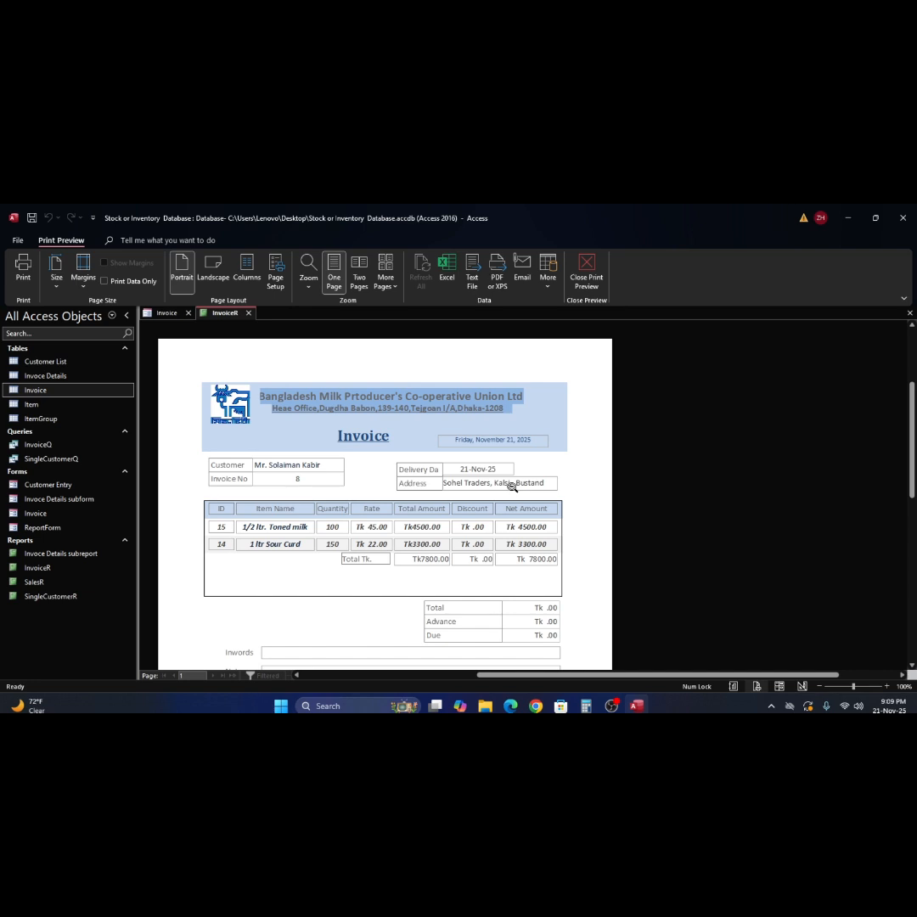
click(512, 487)
click(512, 487)
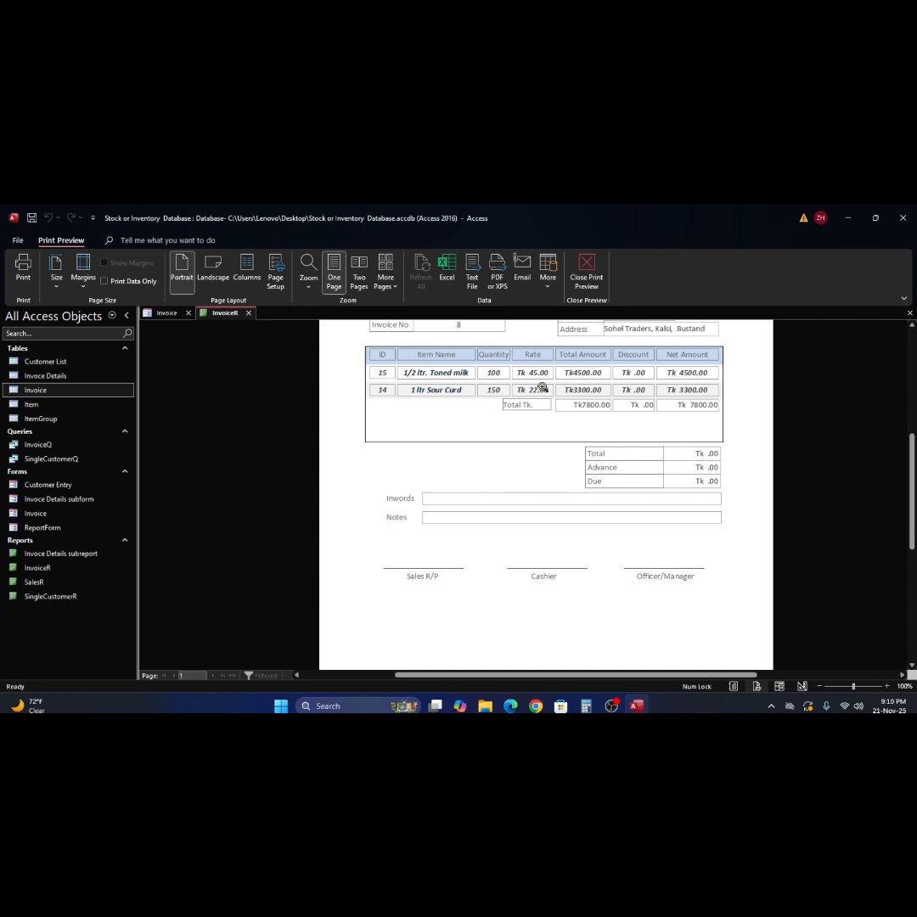
click(588, 268)
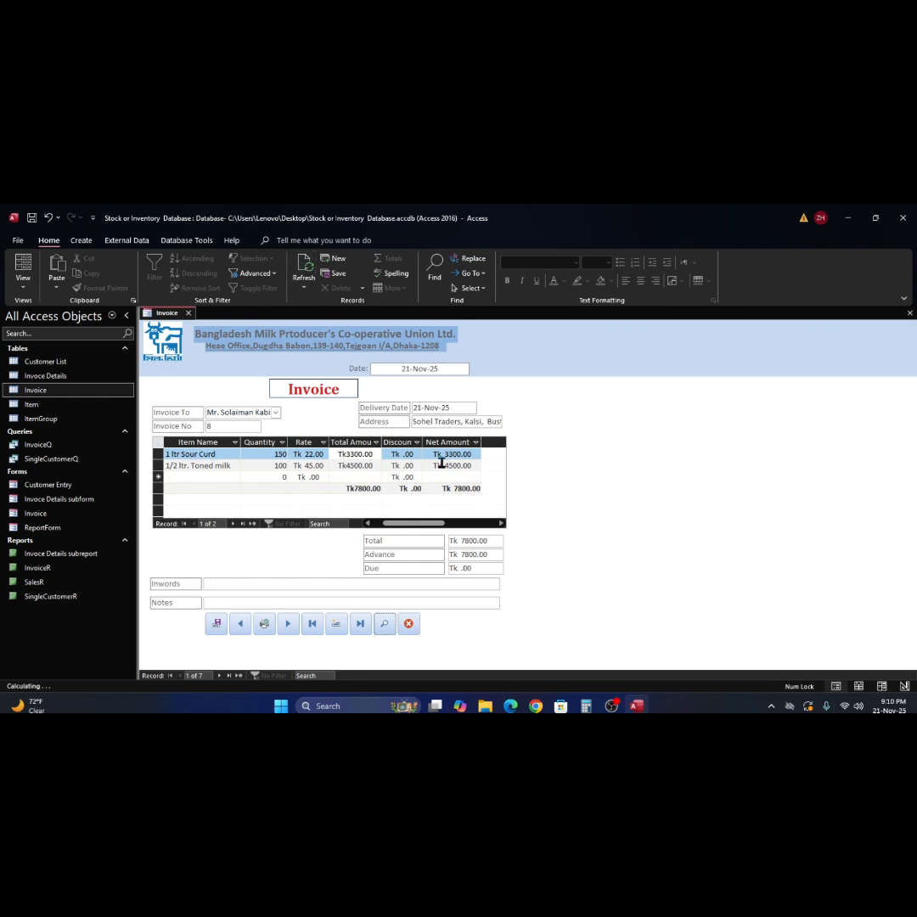
- Preview the InvoiceR printout again, zooming out and back to full size
click(384, 623)
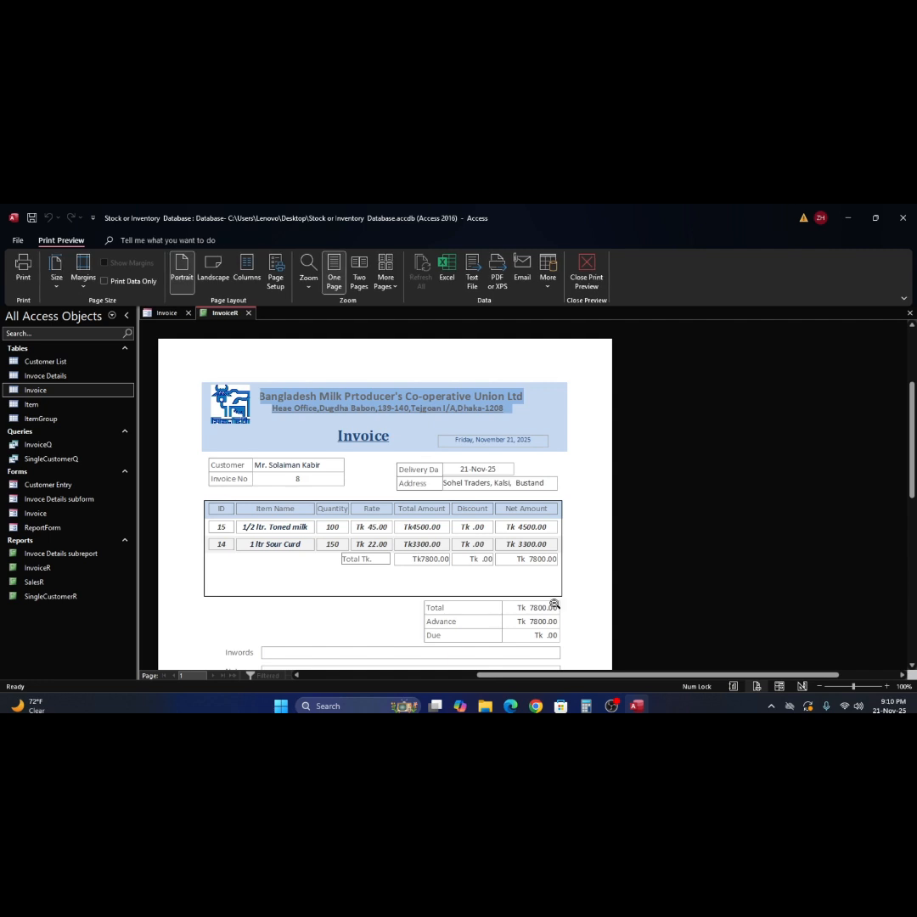
click(535, 556)
click(548, 477)
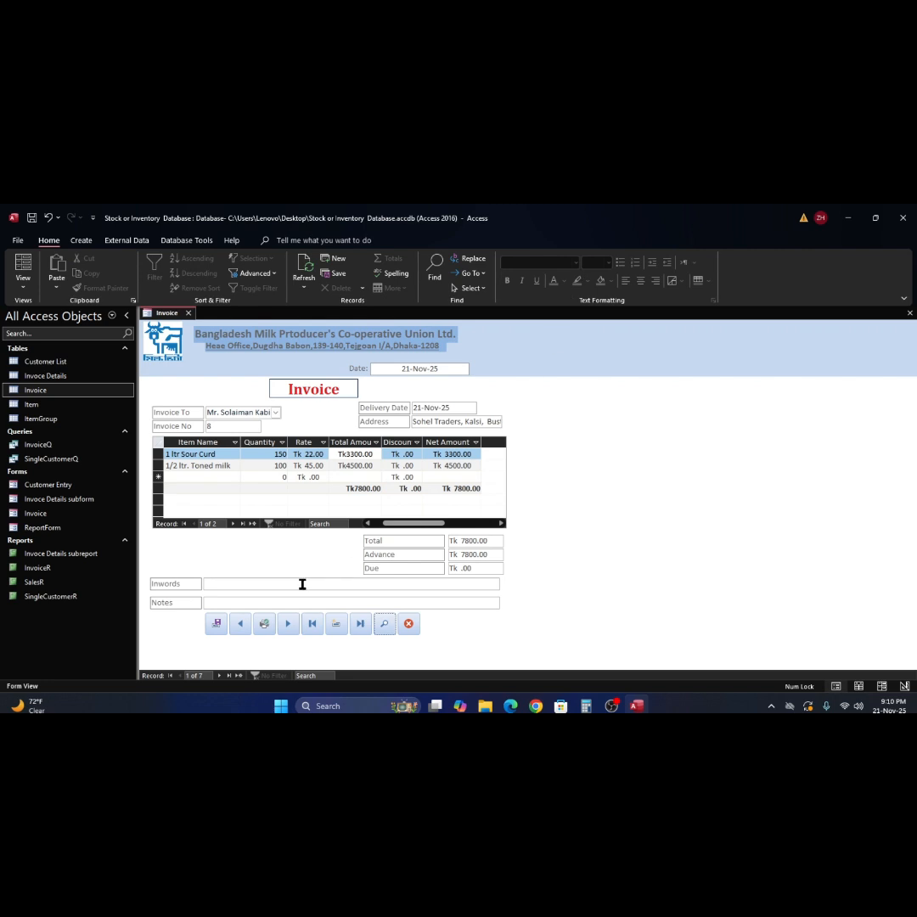
- Enter 'Seven thousand Eight Hundred only paid.' in Inwords and 'No Due' in Notes
click(271, 586)
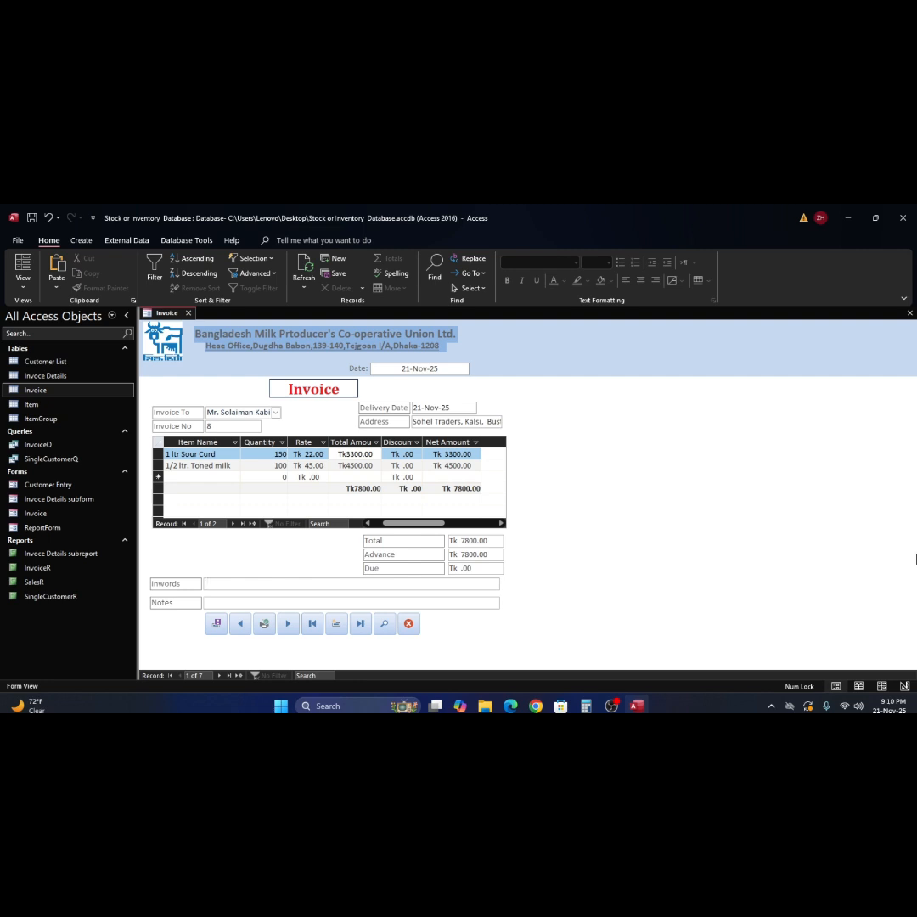
text(Seven thousand Eight Hundred only paid)
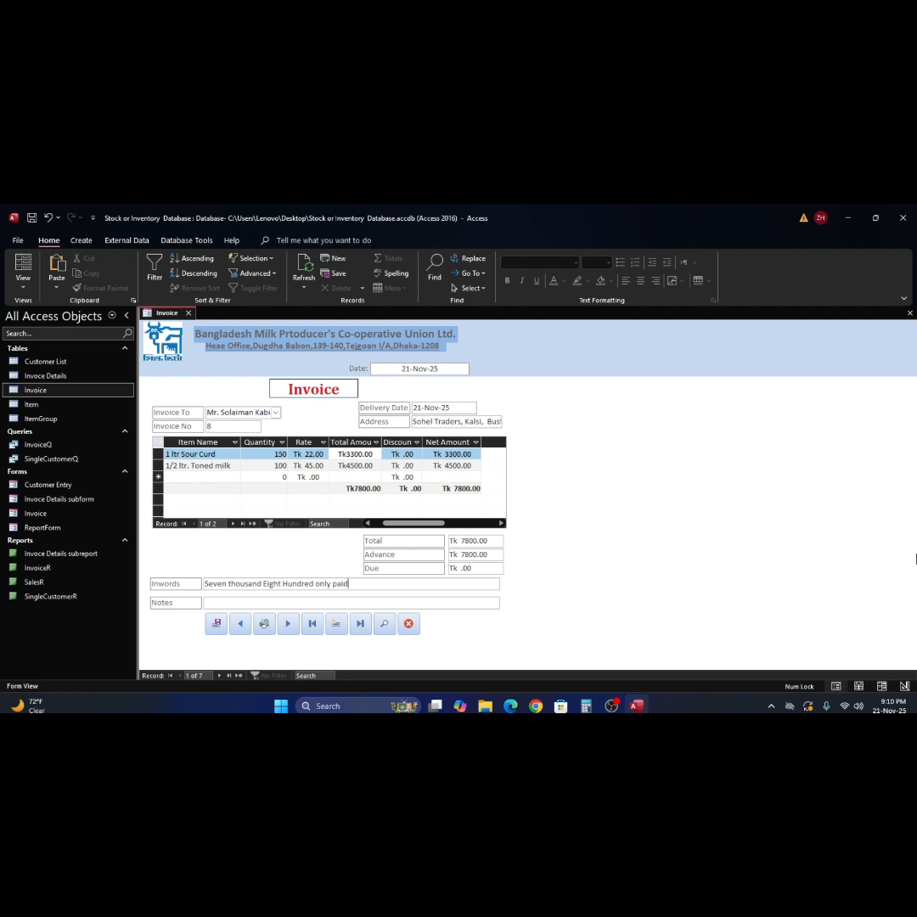
text(.)
click(254, 604)
text(No Due)
click(304, 280)
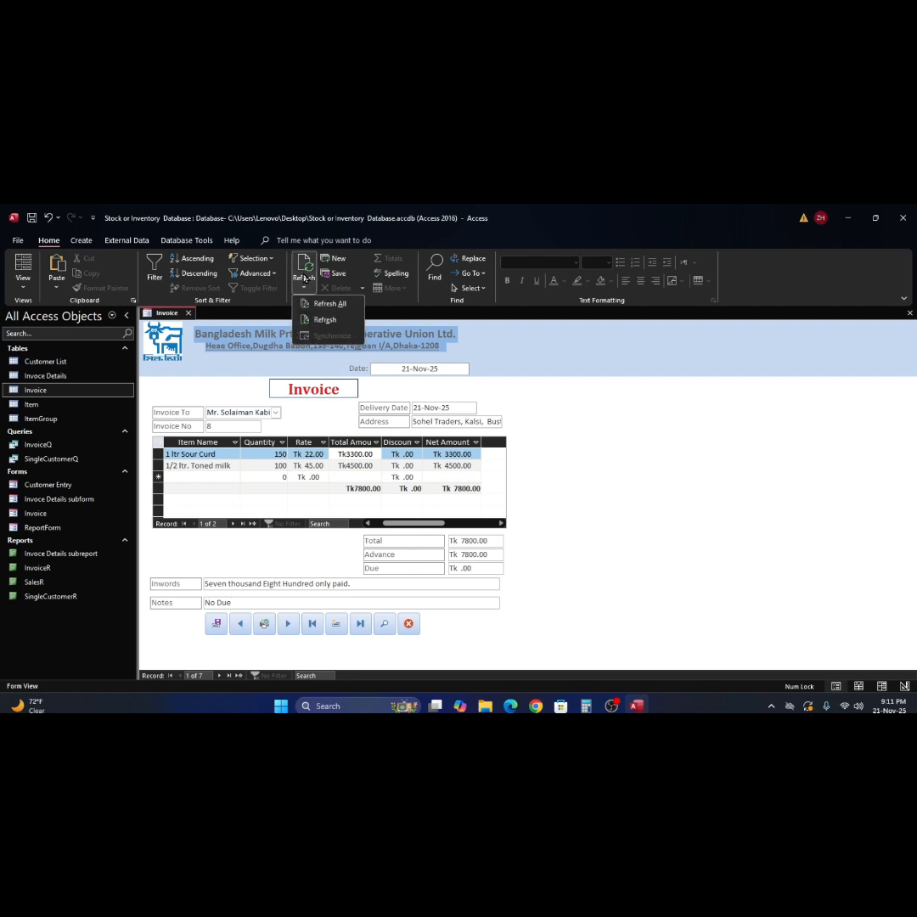
- Refresh invoice 8 and preview its InvoiceR report, zooming in on the Inwords and Notes area
click(326, 320)
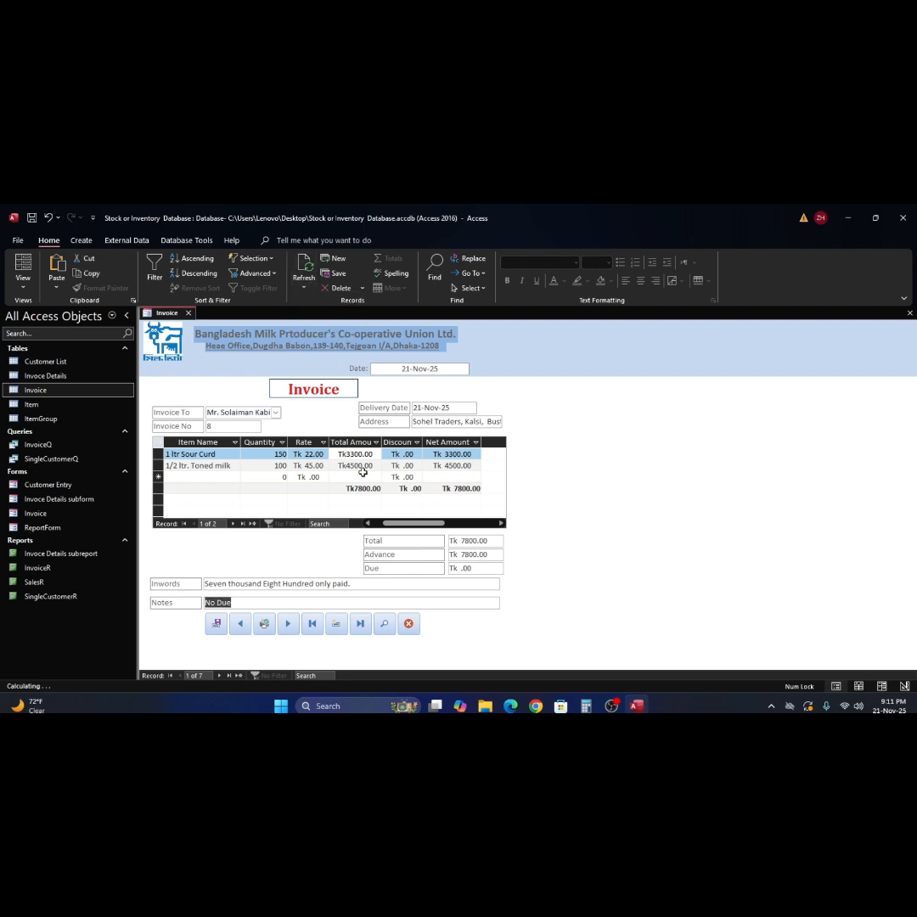
click(387, 626)
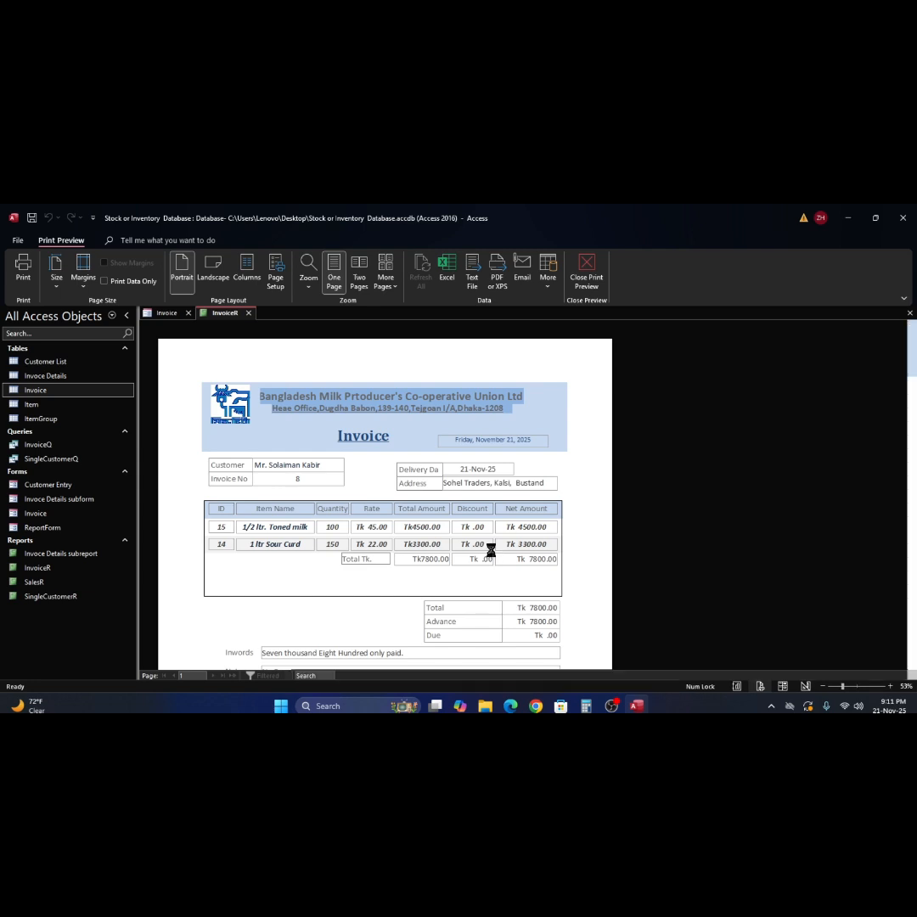
click(490, 548)
click(523, 506)
click(527, 486)
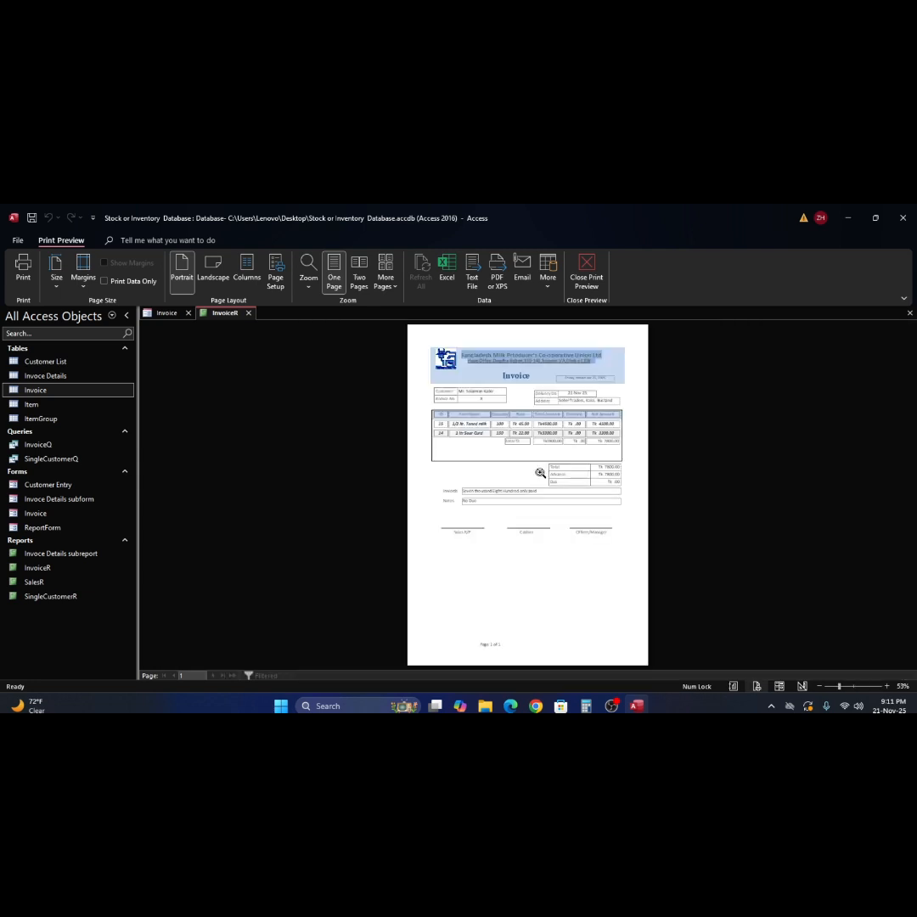
- Close the preview and move on to the blank invoice 9, ready for its first item
click(595, 265)
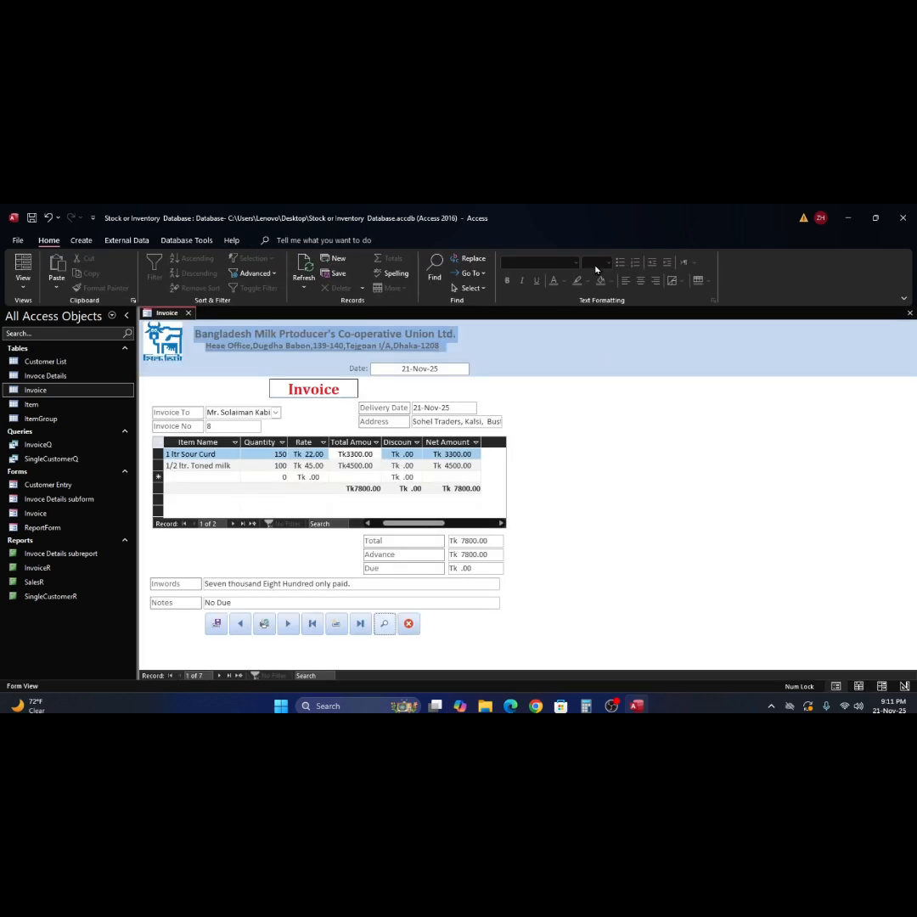
click(289, 625)
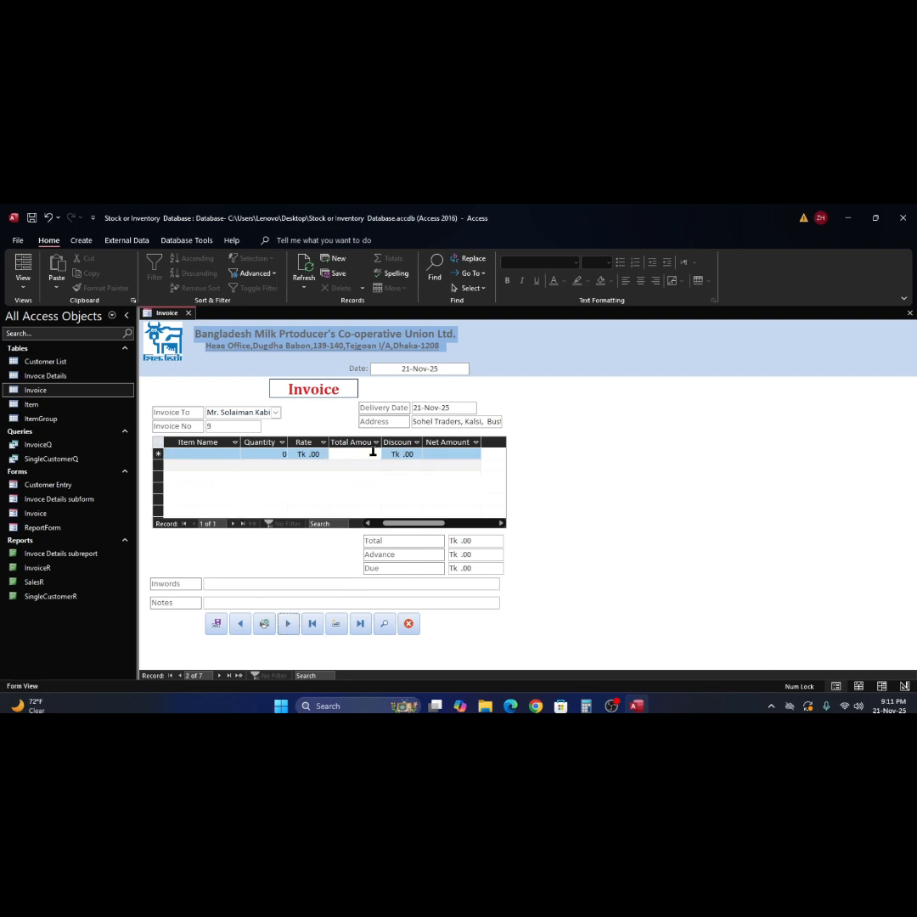
click(223, 456)
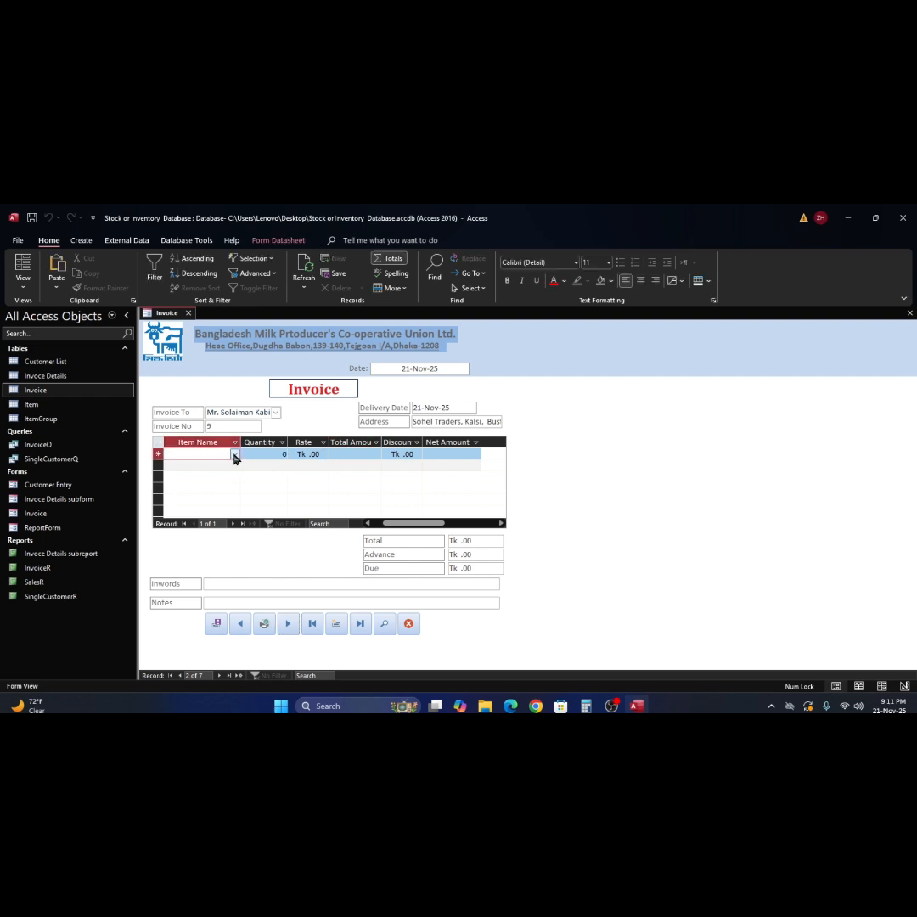
- Add 200 ml Pkt Liquid milk as the first line at a rate of 25
click(235, 455)
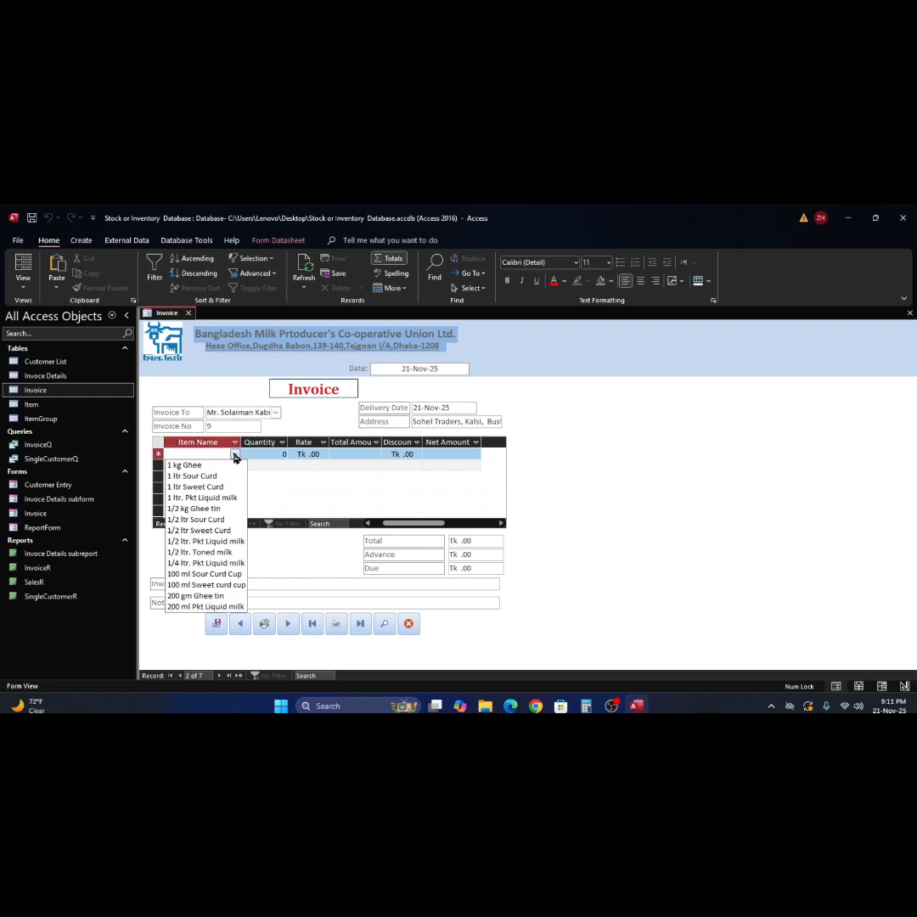
click(234, 606)
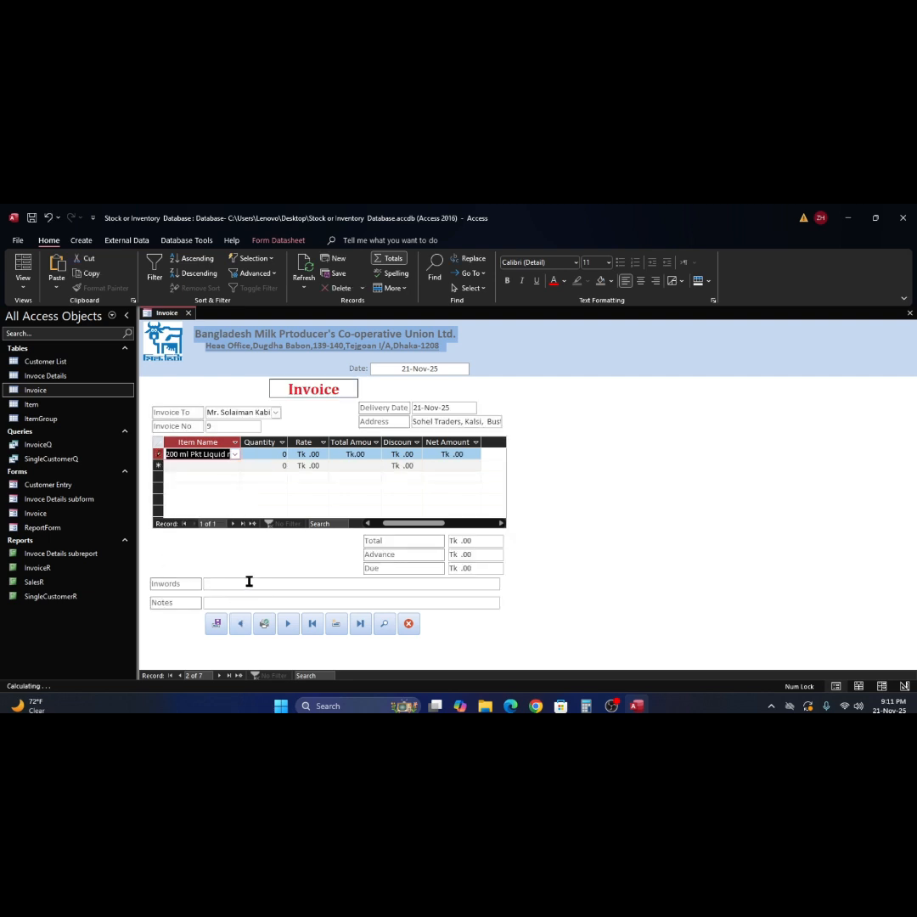
click(268, 457)
text(500)
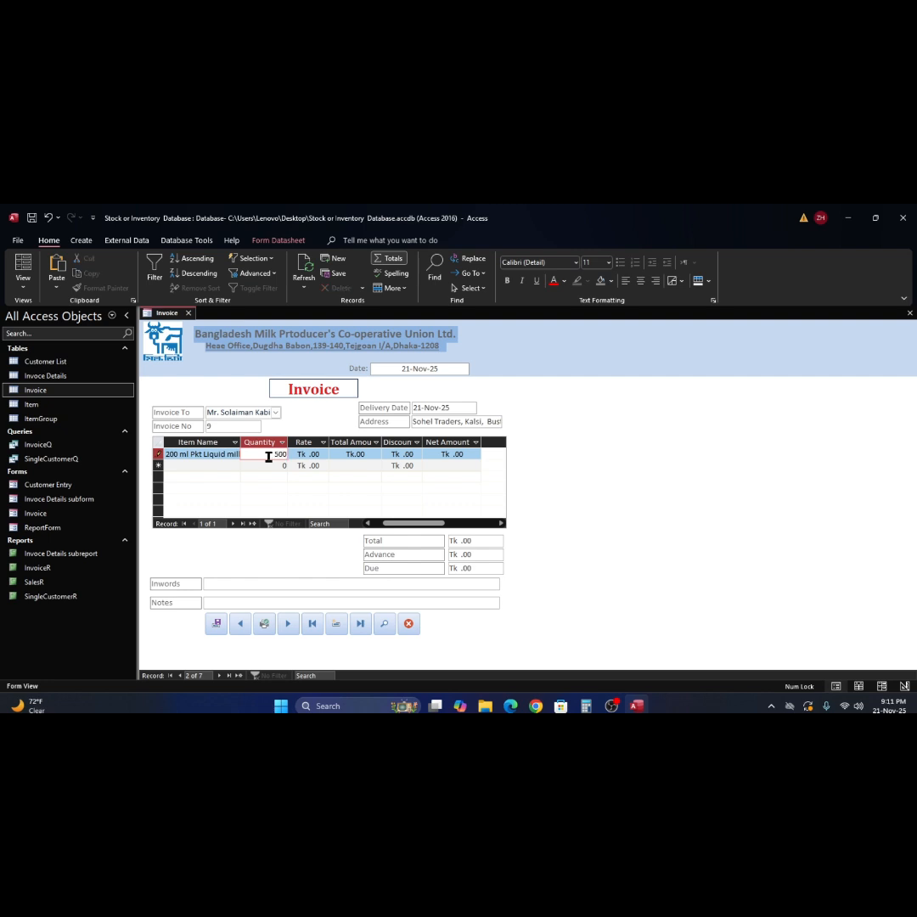
key(Tab)
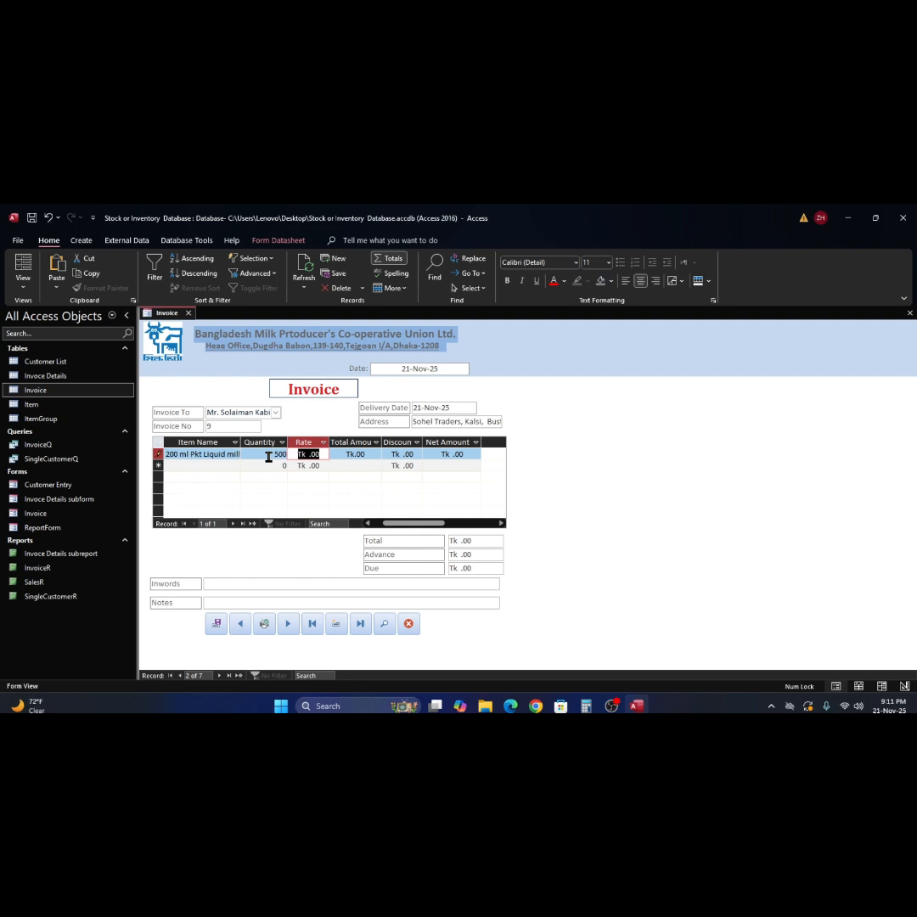
text(25)
key(Tab)
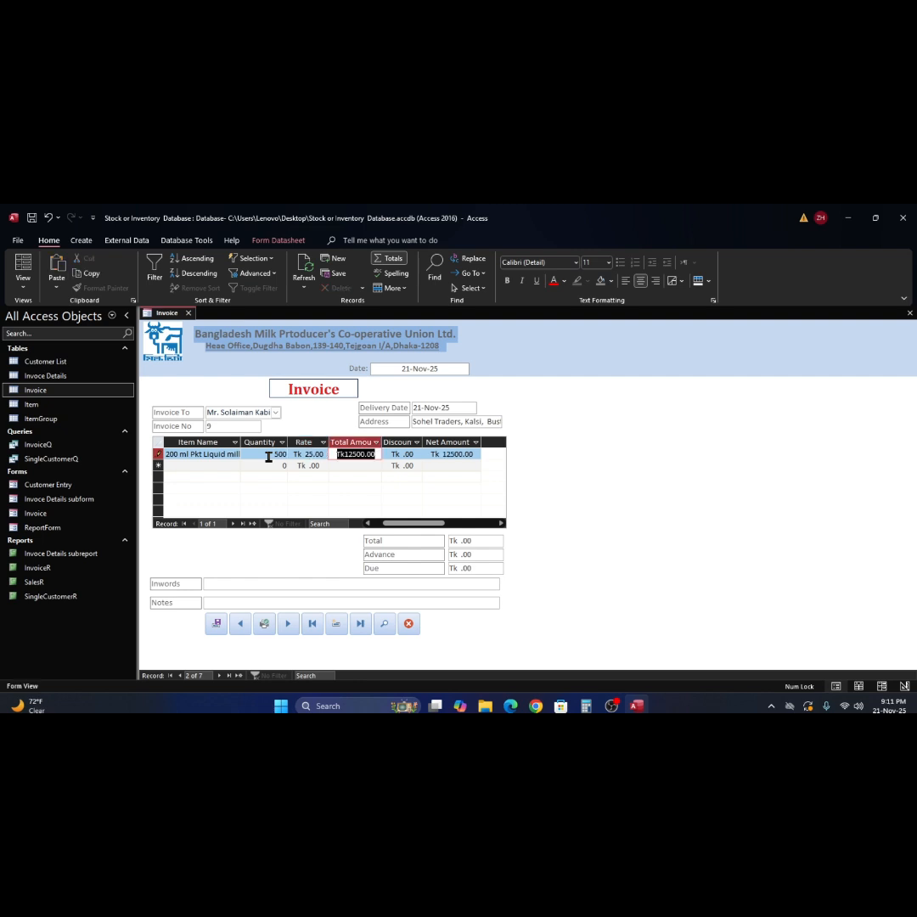
key(Tab)
key(Tab)
key(Tab)
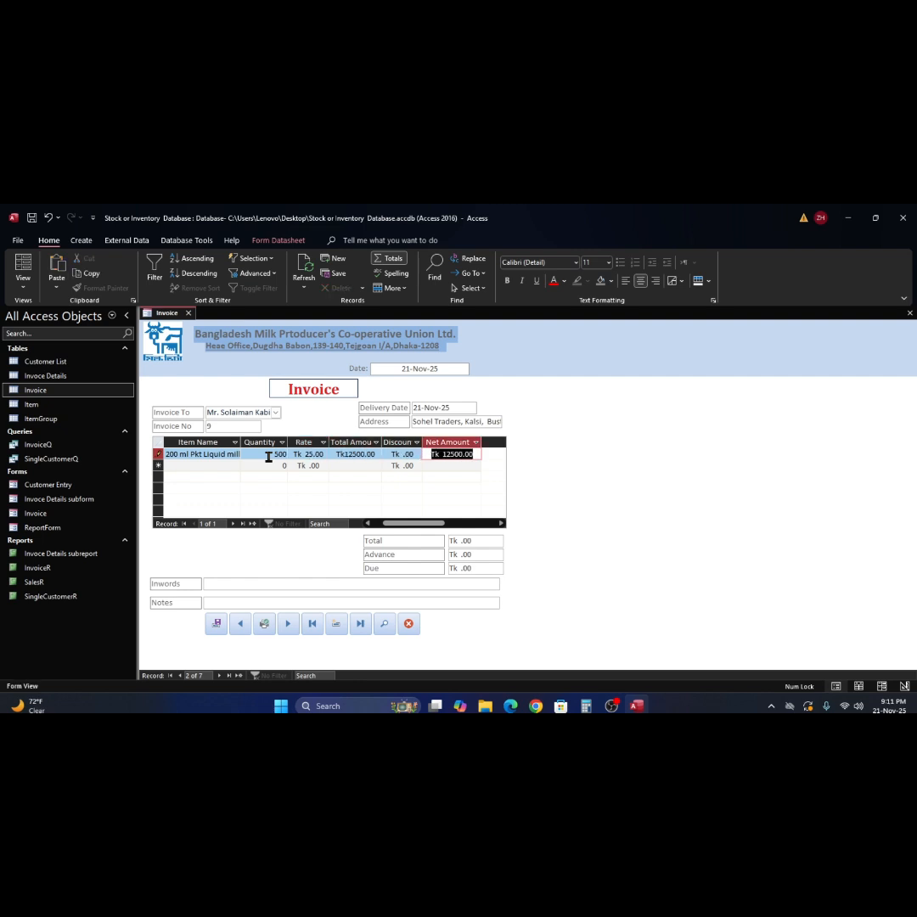
- Add 1/2 ltr. Toned milk as the second line, 200 at rate 45
click(268, 467)
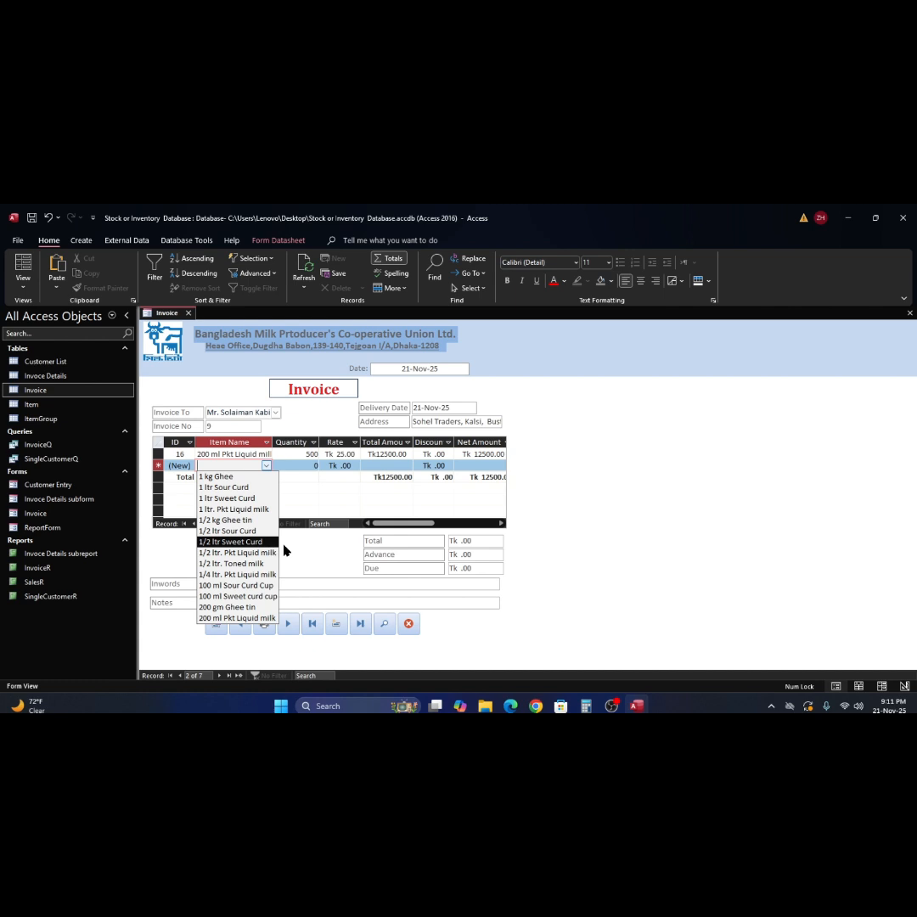
click(246, 563)
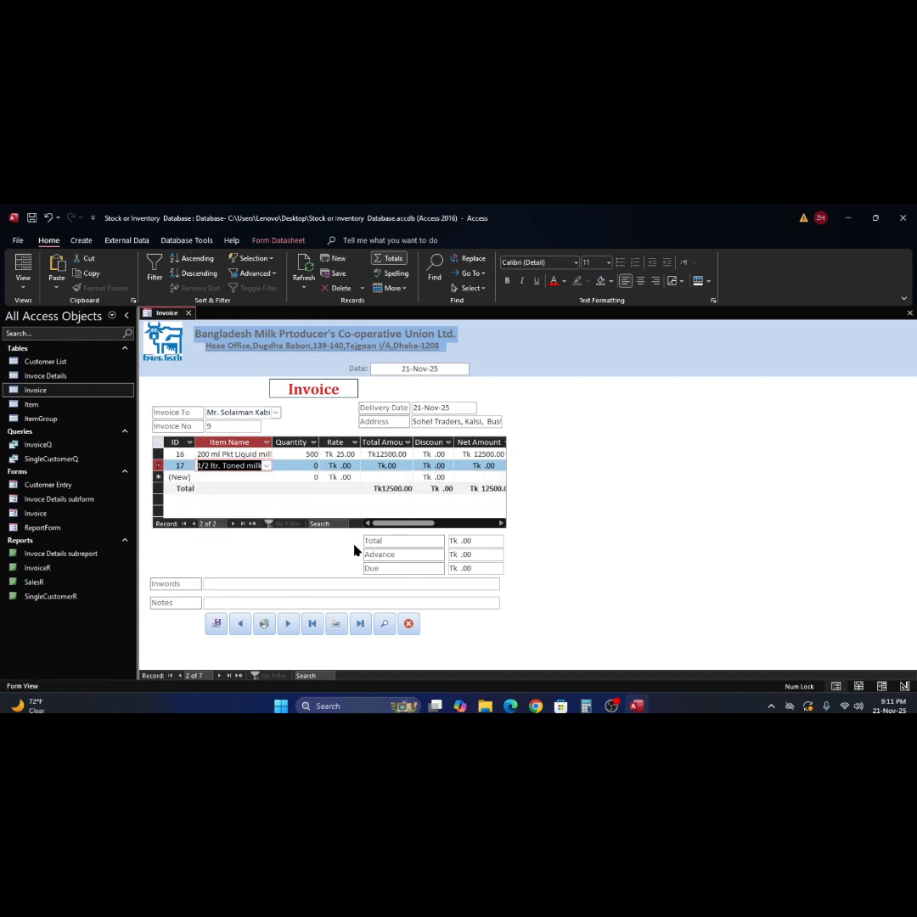
key(Tab)
text(20)
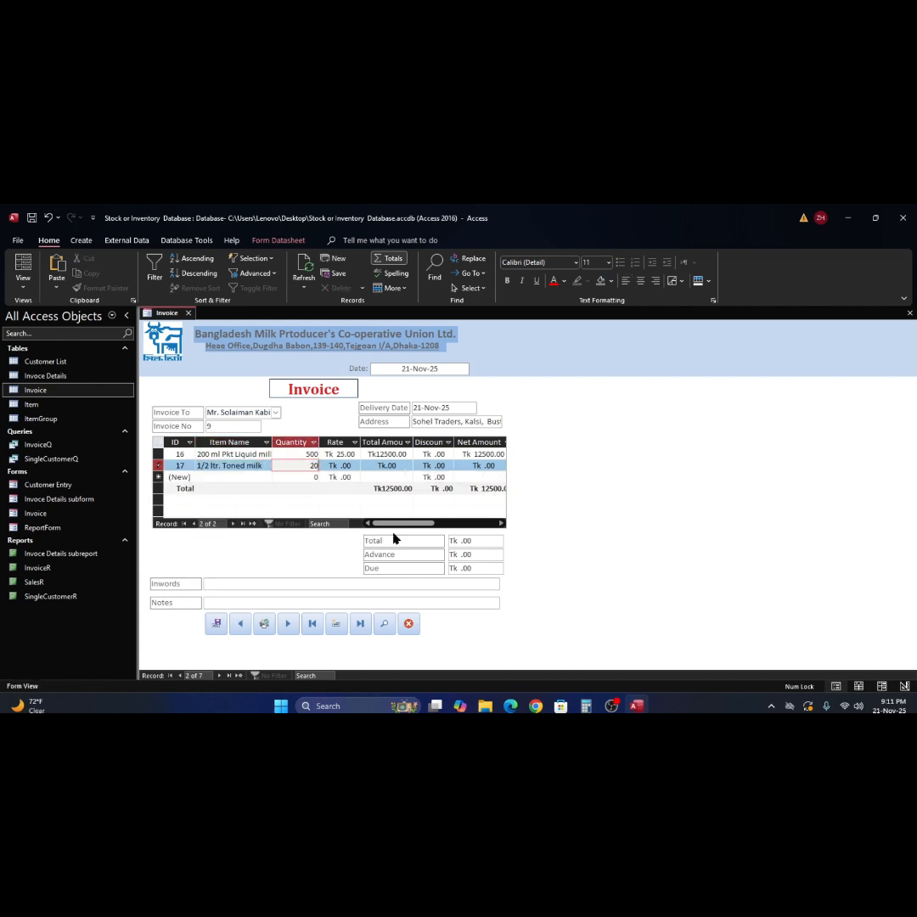
key(Tab)
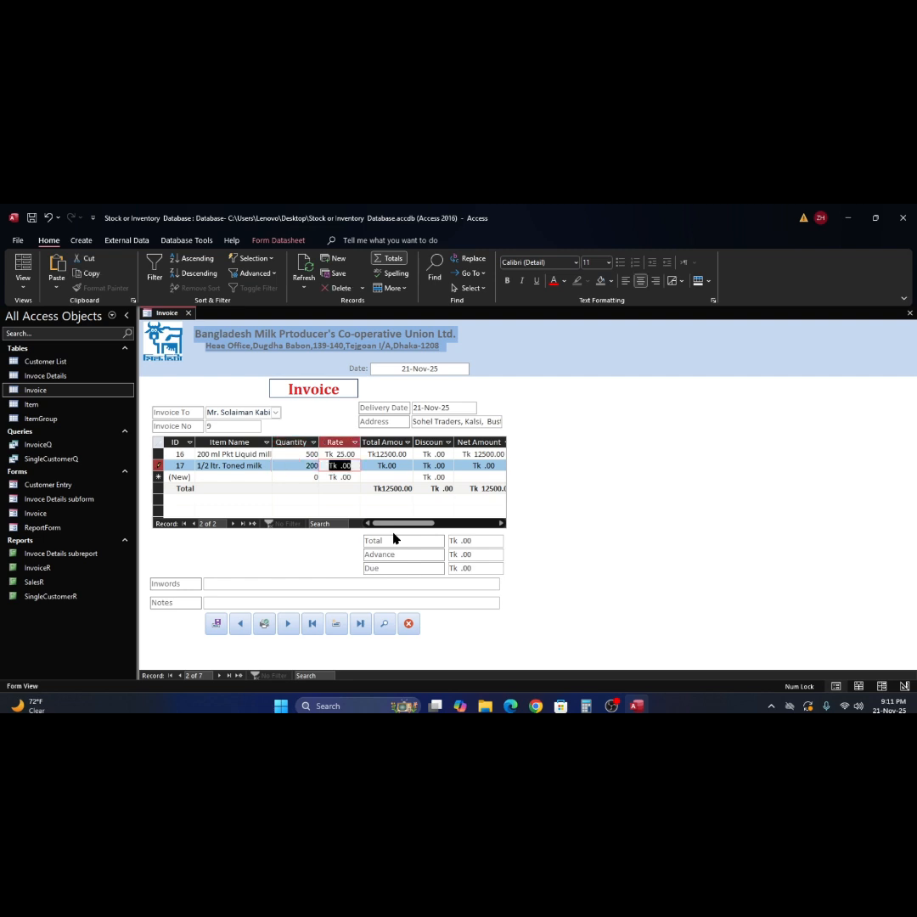
text(45)
key(Tab)
key(Tab)
key(Tab)
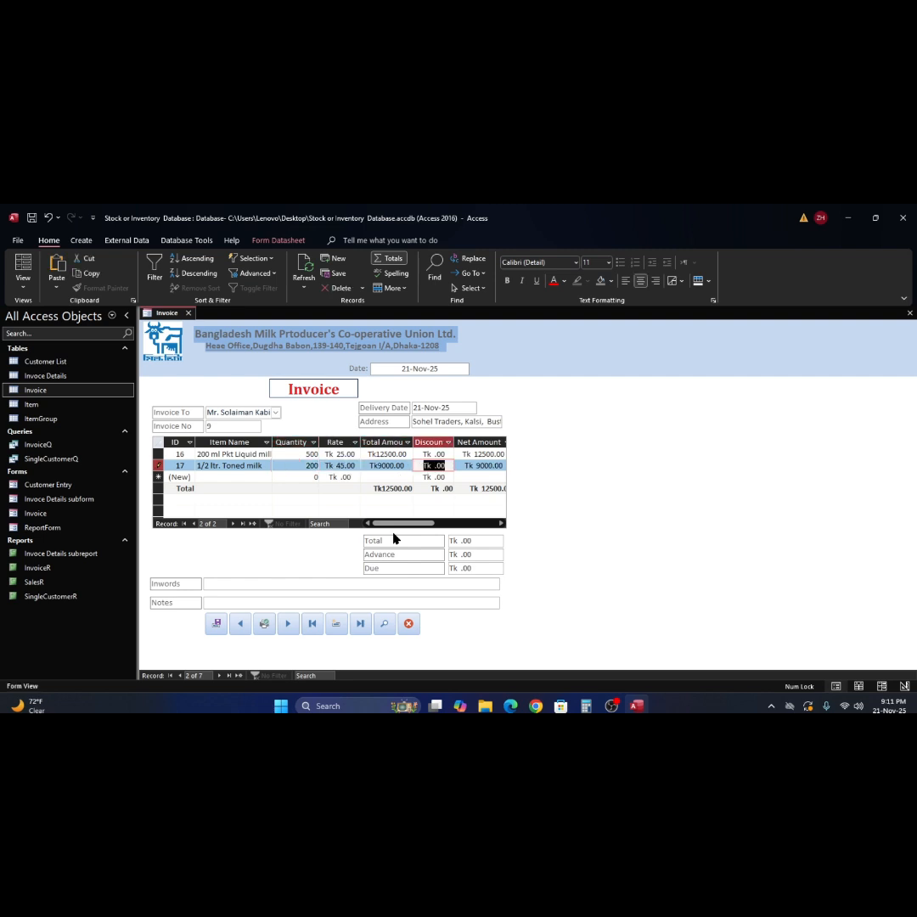
click(270, 476)
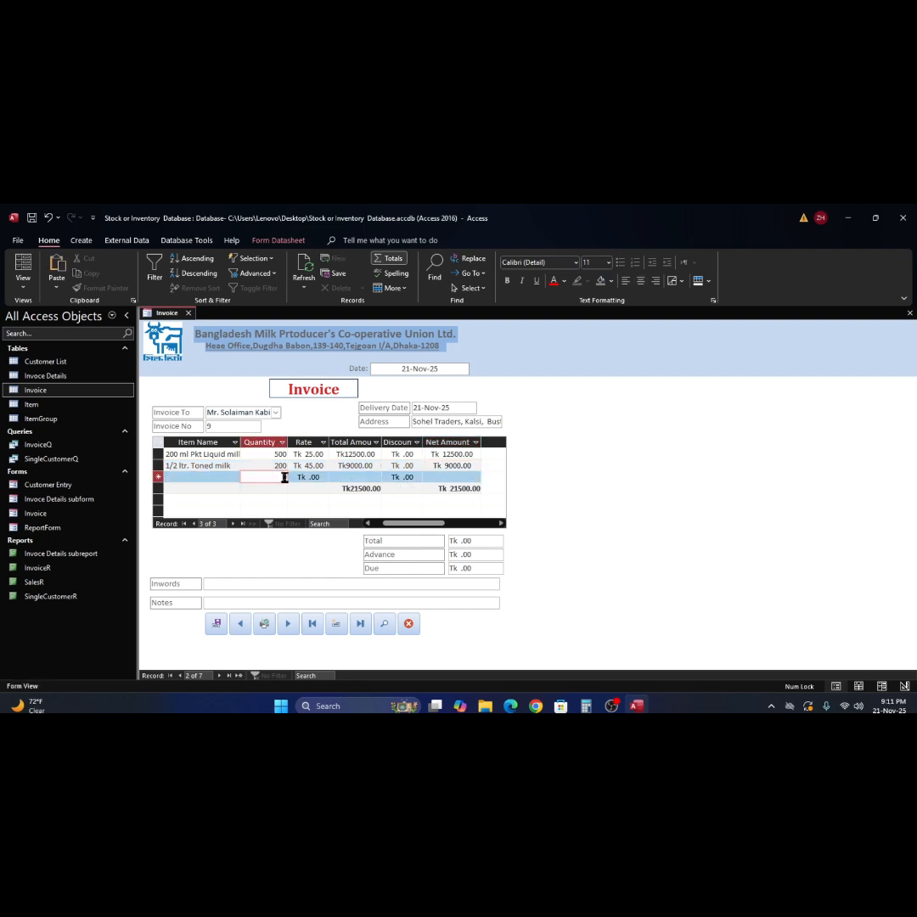
- Add 100 ml Sweet curd cup as the third line, 300 at rate 22
click(229, 466)
click(237, 477)
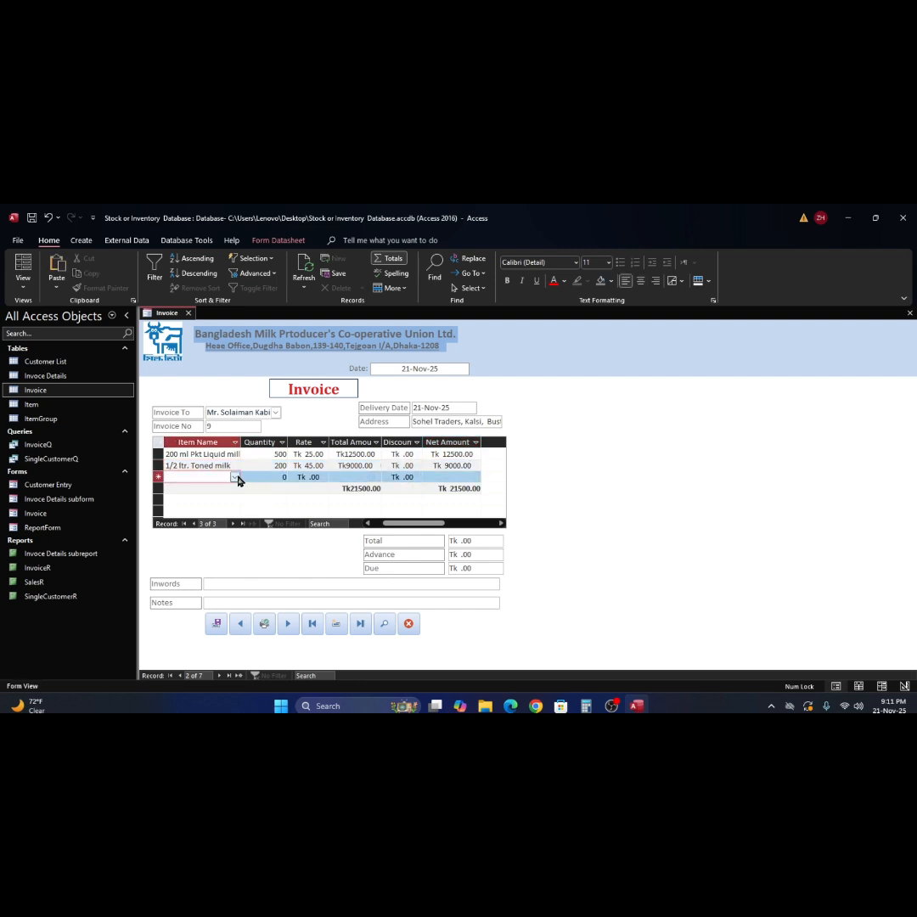
click(236, 477)
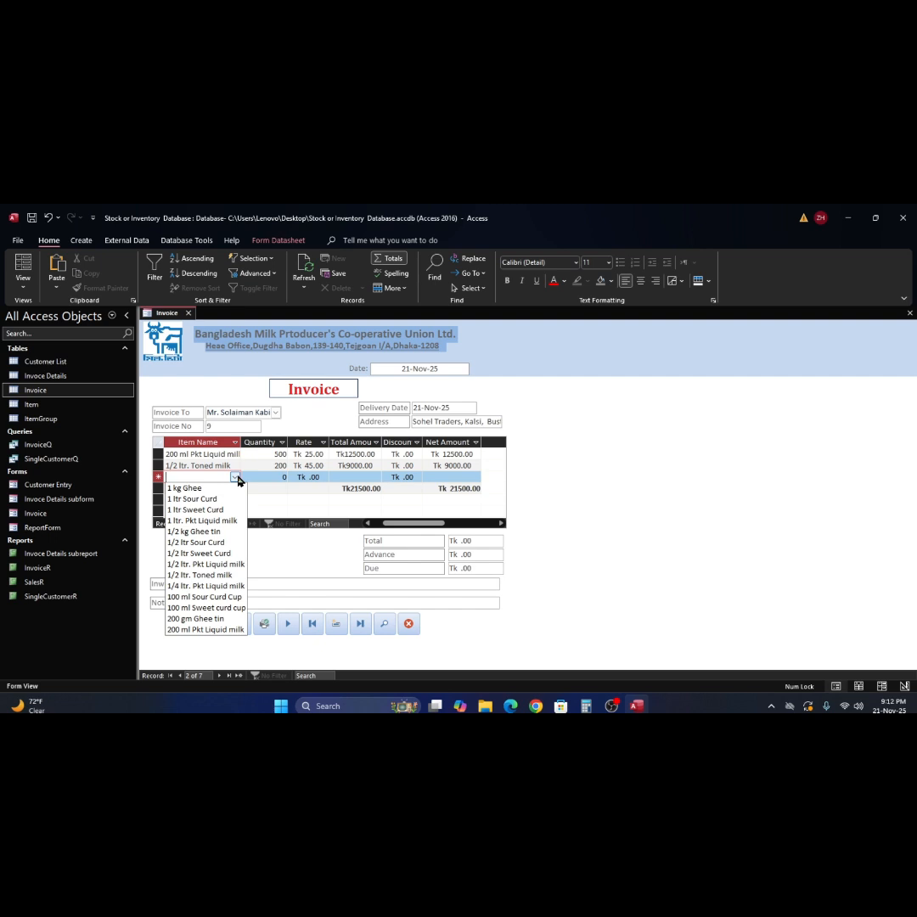
click(233, 609)
key(Tab)
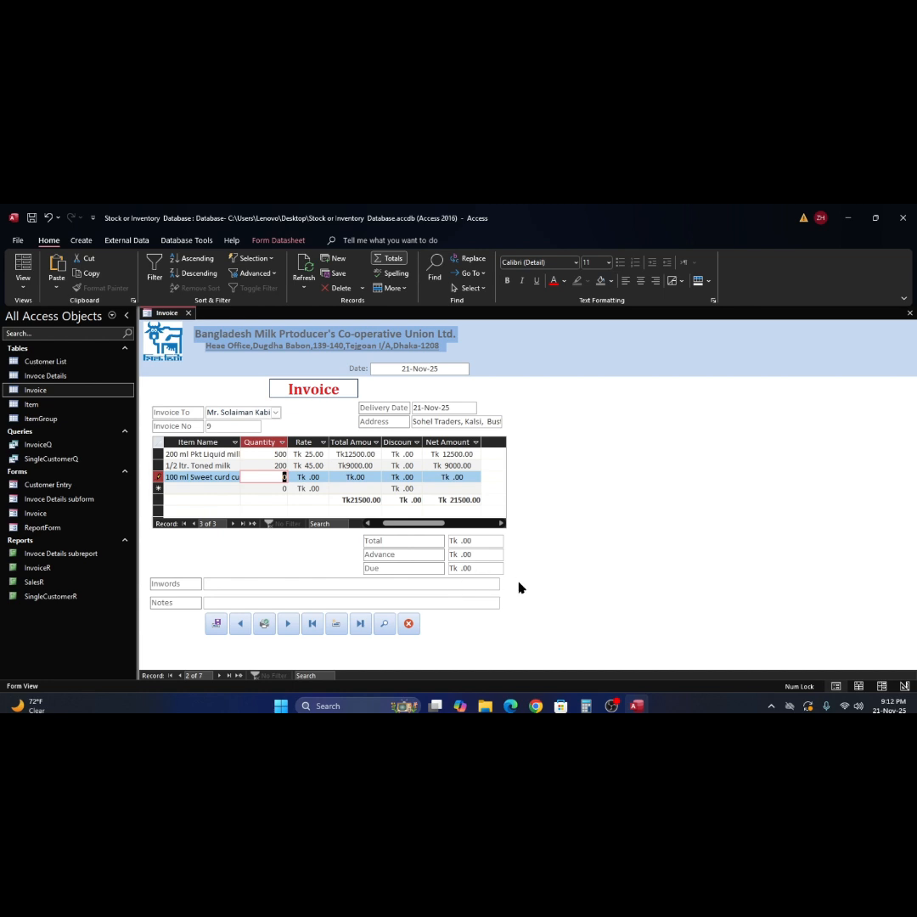
text(300)
key(Tab)
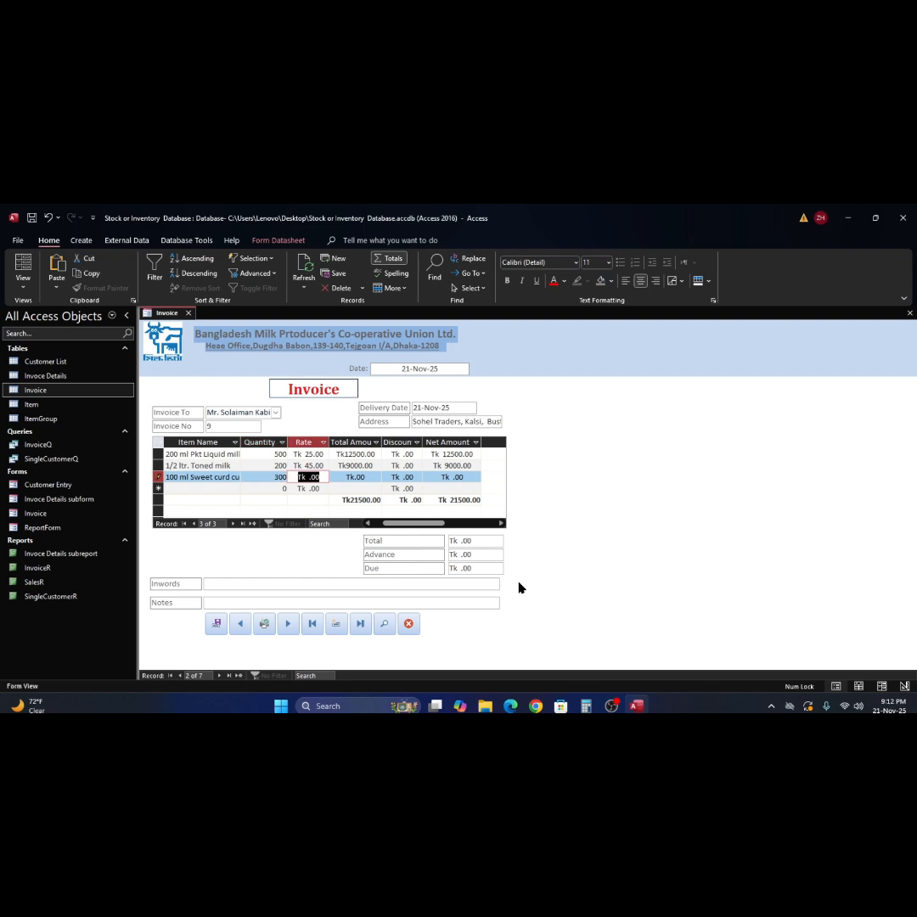
text(22)
key(Tab)
key(Tab)
key(Tab)
key(Tab)
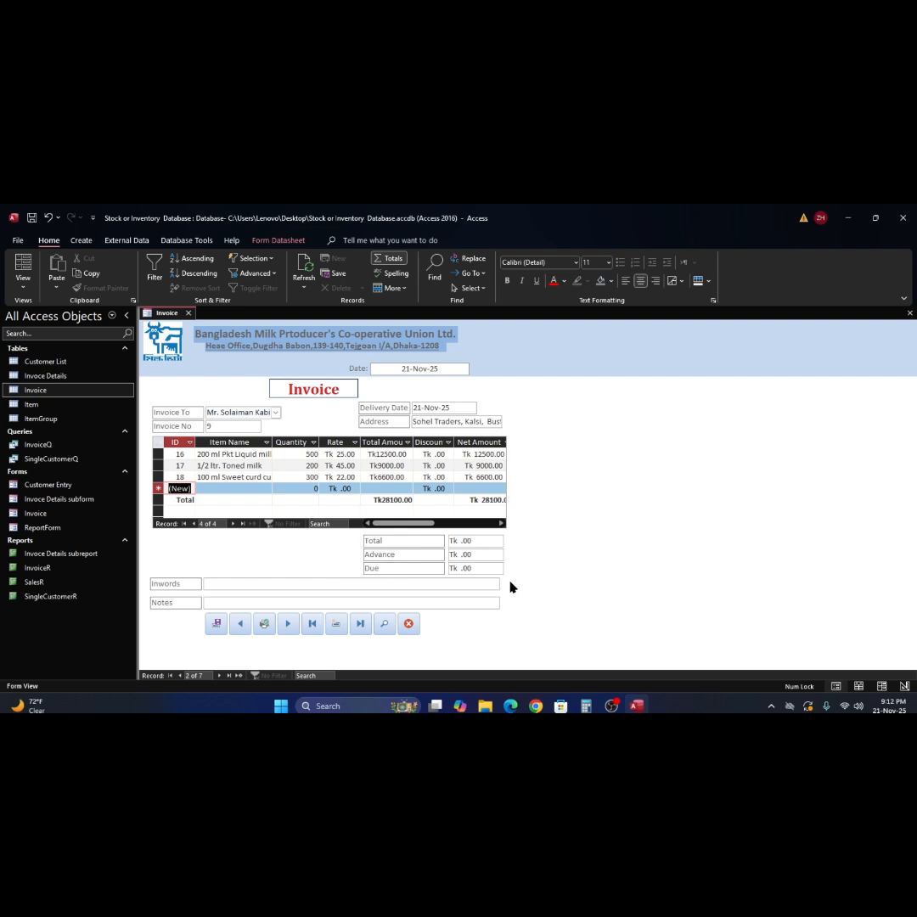
- Enter 28100 as both the invoice Total and the Advance
click(467, 541)
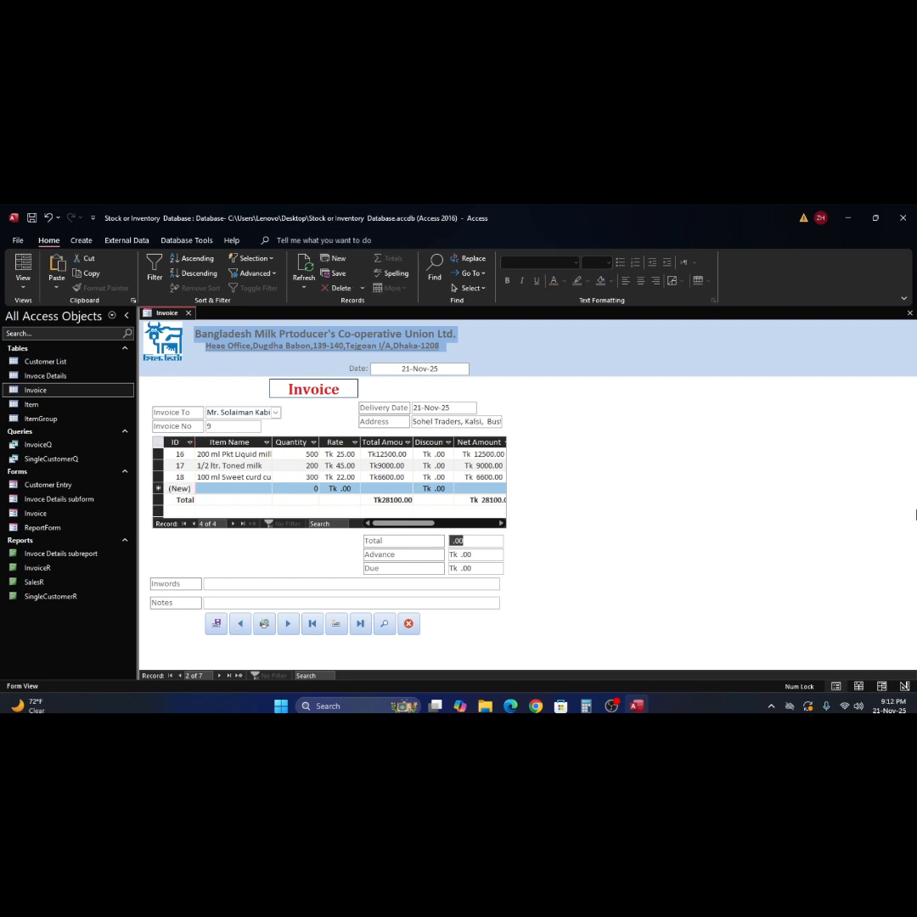
text(28100)
key(Tab)
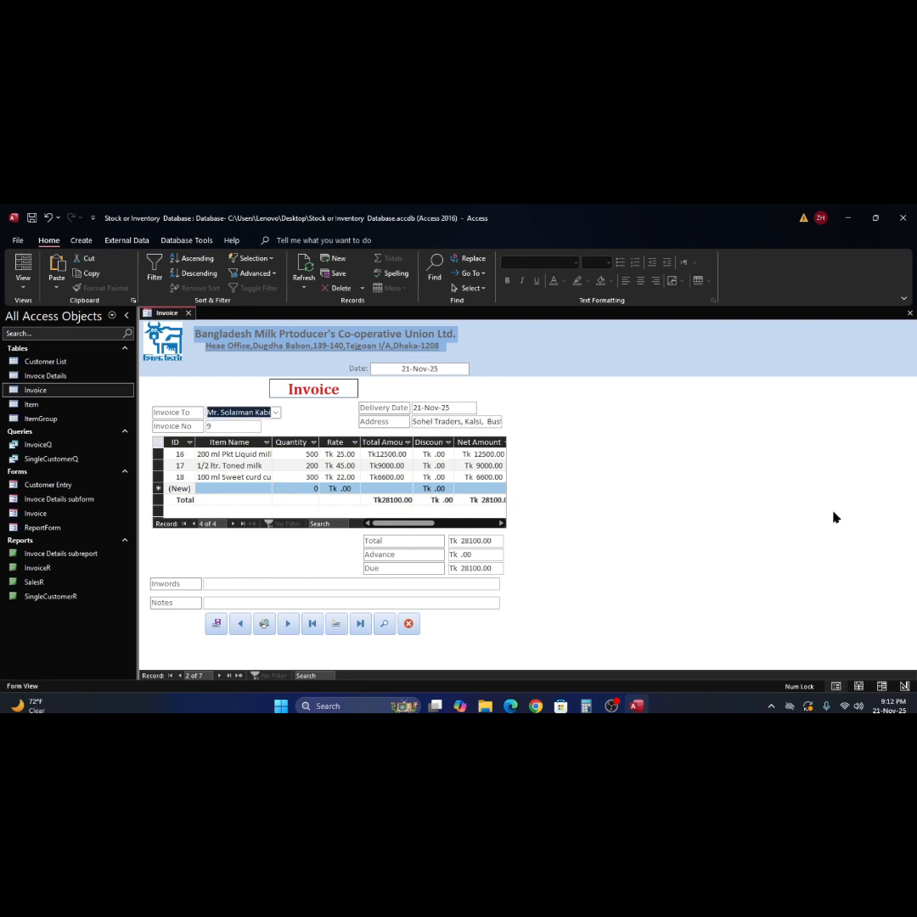
click(447, 556)
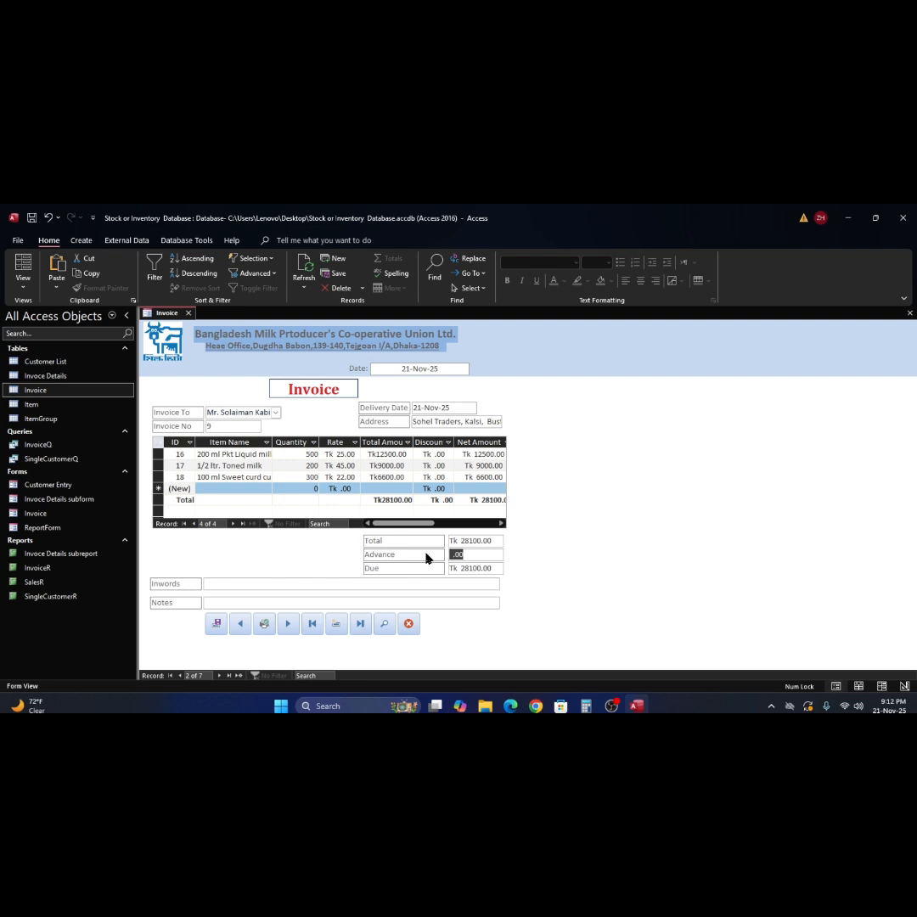
text(28100)
key(Tab)
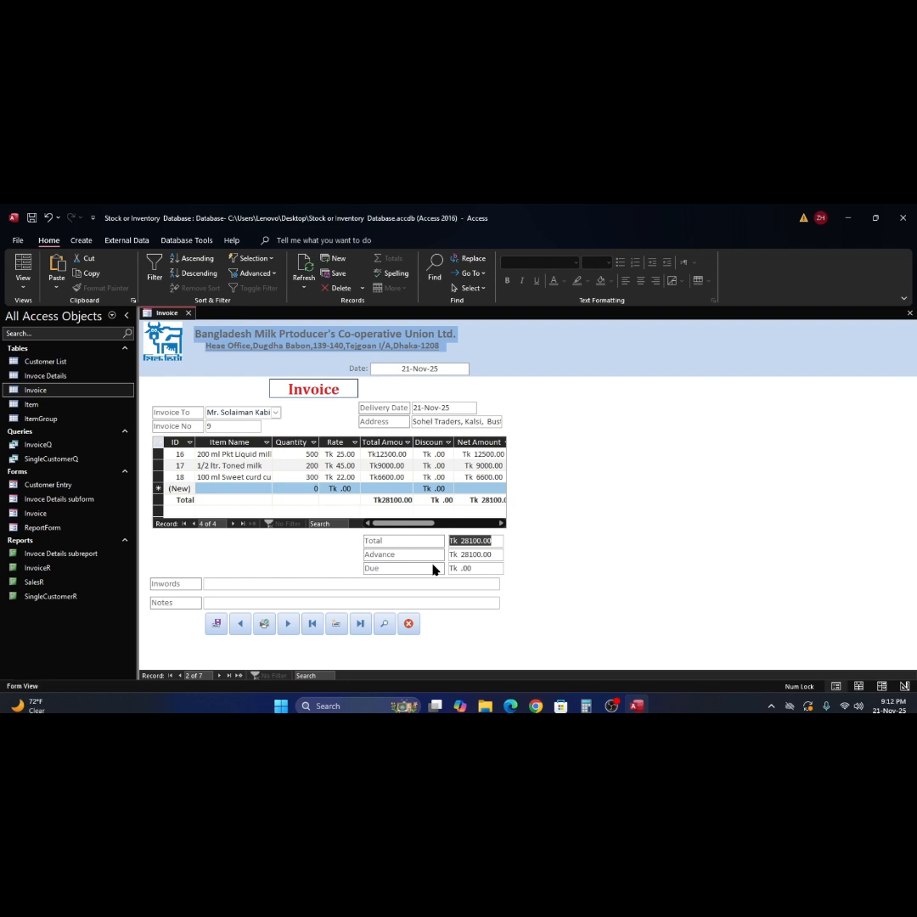
- Write 'Tweenty Eight thousand one hundred only Paid' in Inwords and 'No Due' in Notes
click(280, 583)
text(Tweent)
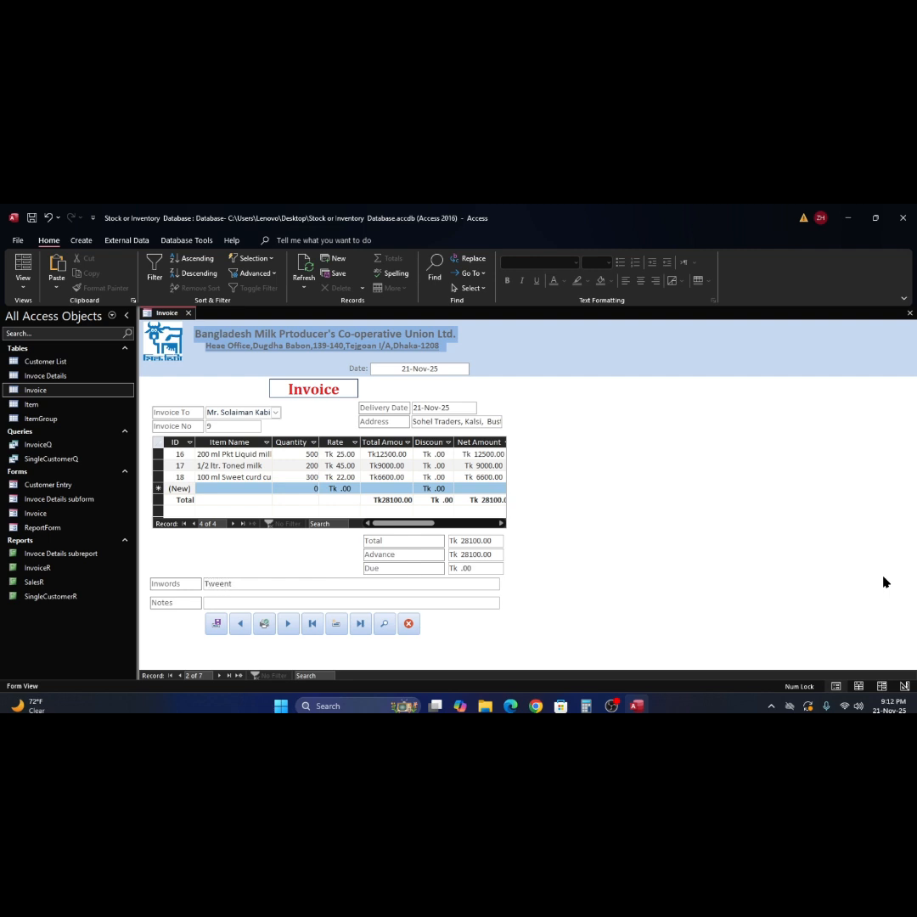
text(y Eight thousand ond)
key(BackSpace)
text(e hundred only Paid.)
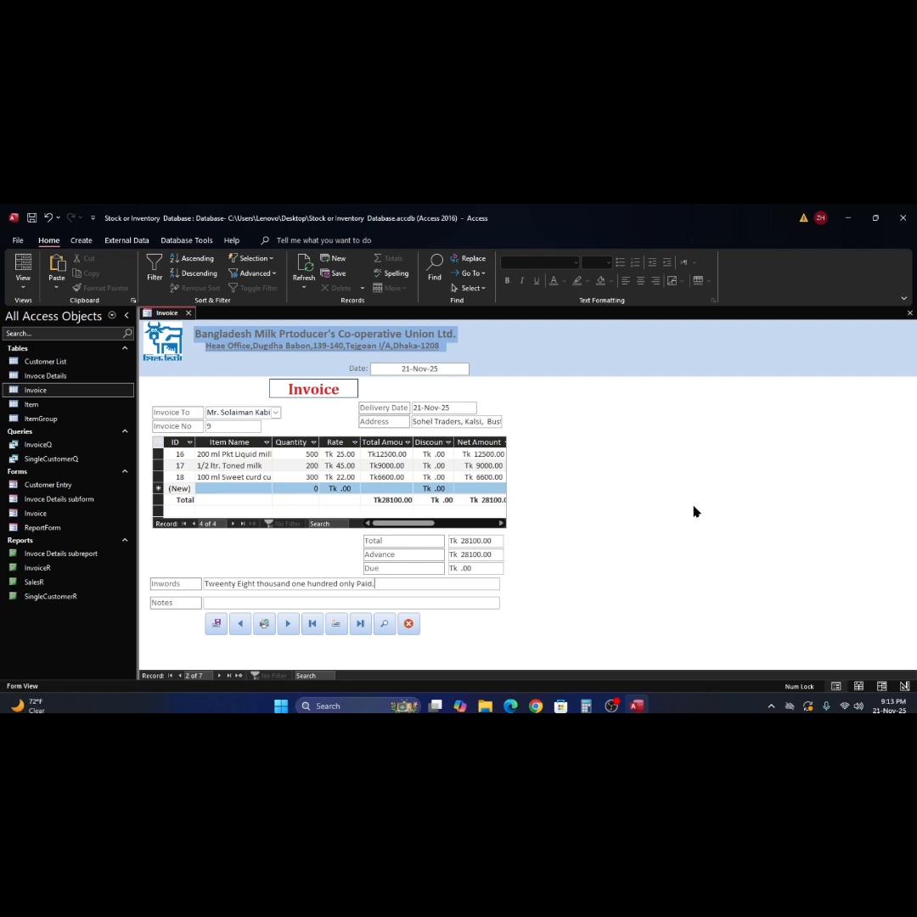
click(314, 602)
text(No Due)
click(383, 626)
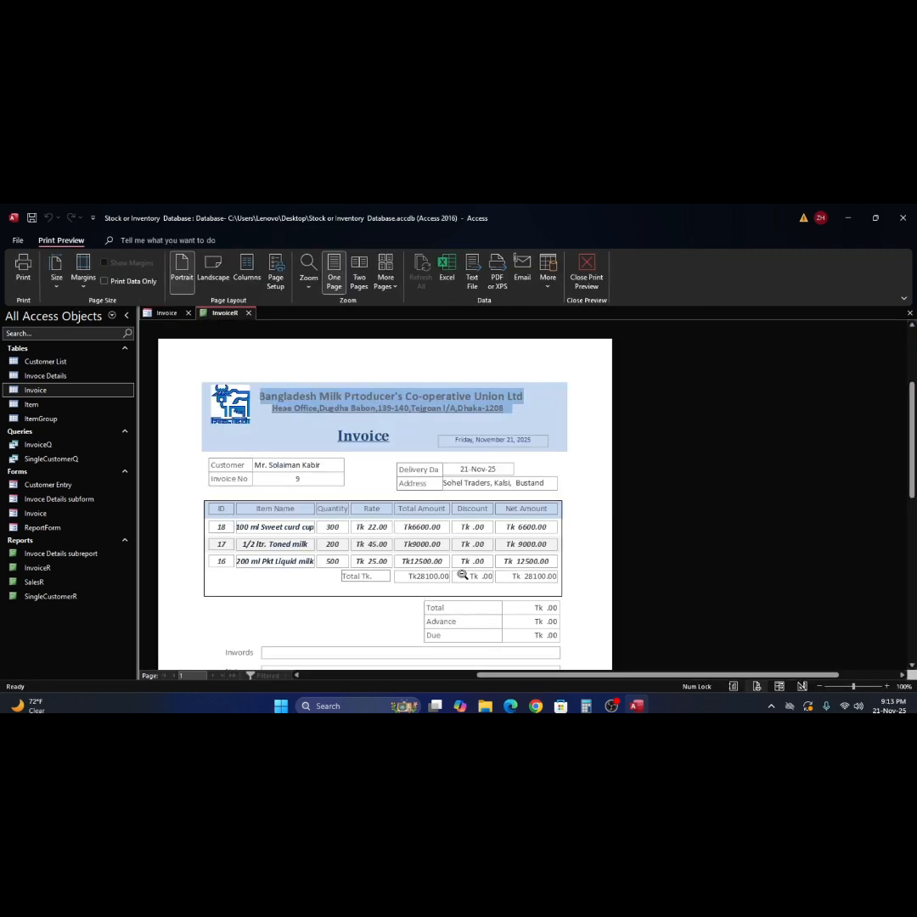
click(587, 270)
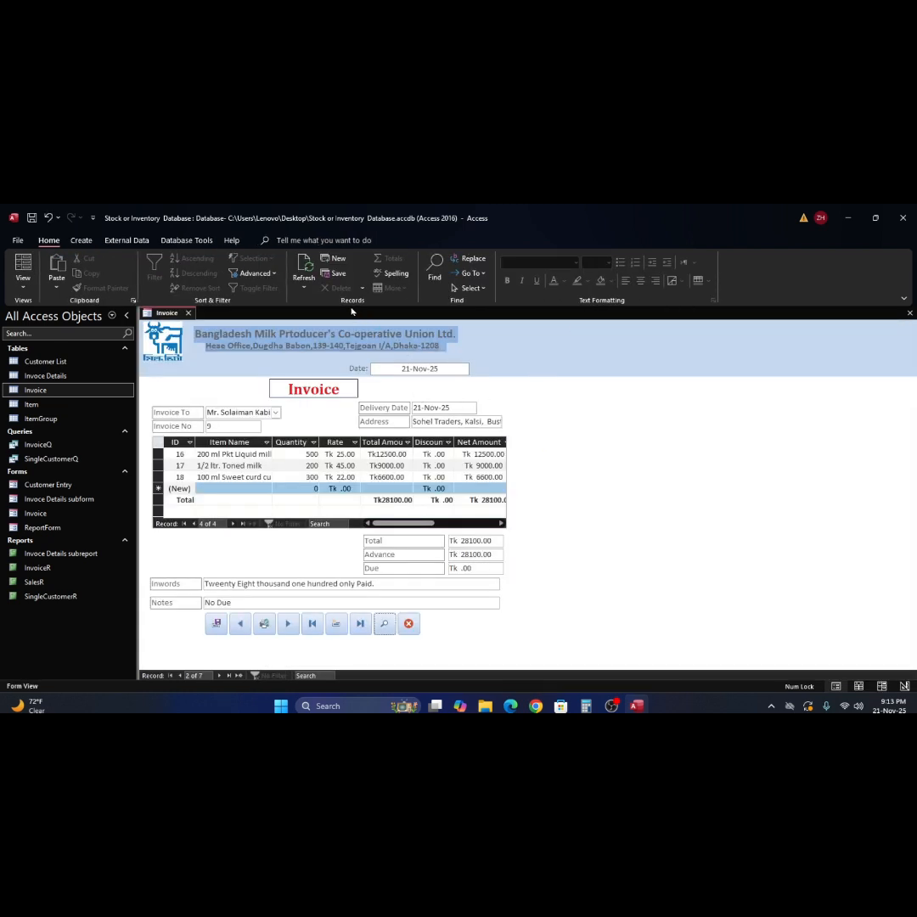
click(299, 272)
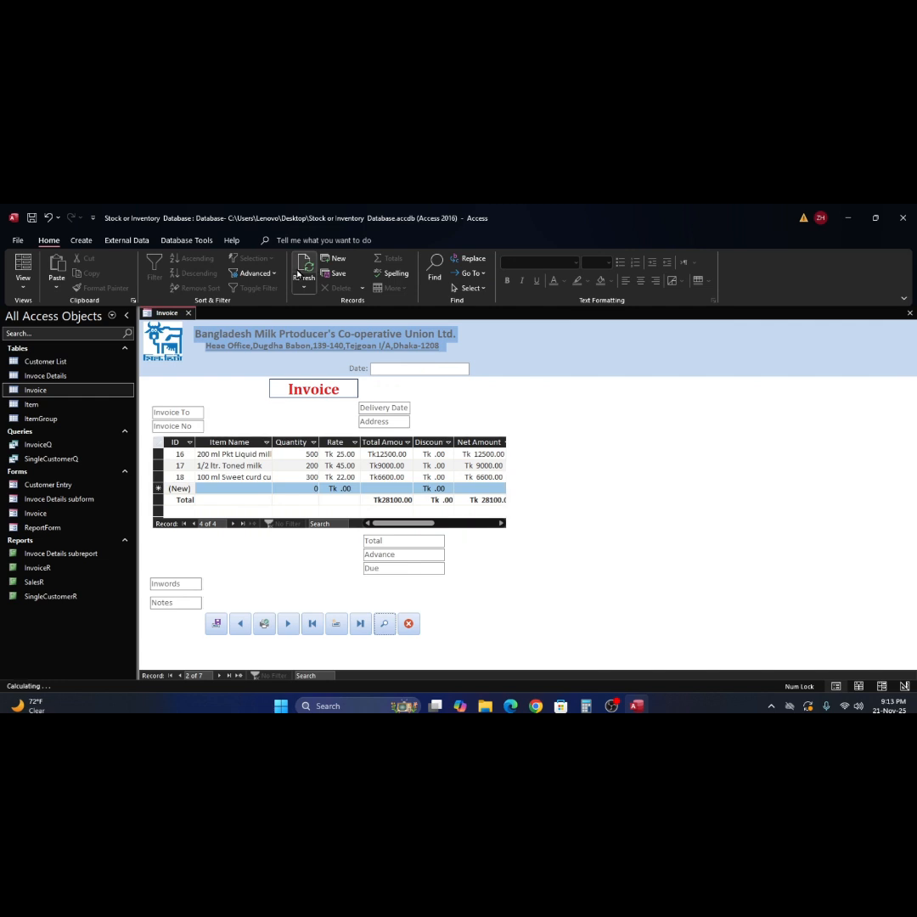
click(337, 624)
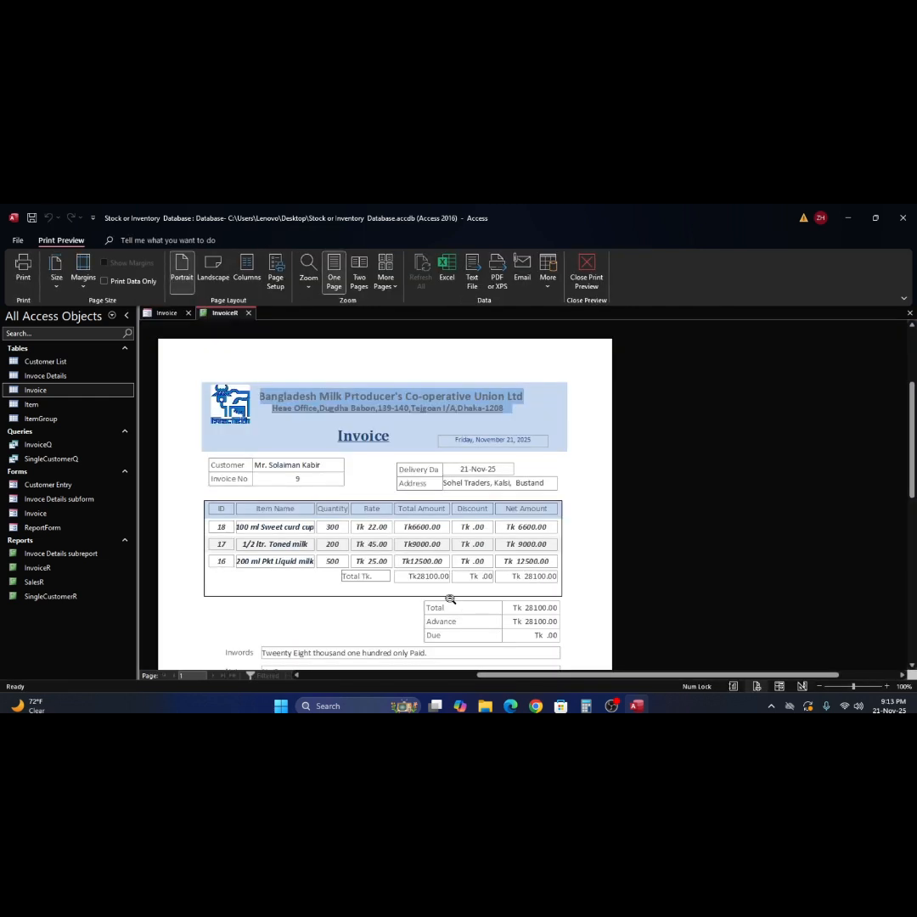
scroll(590, 540, down, 2)
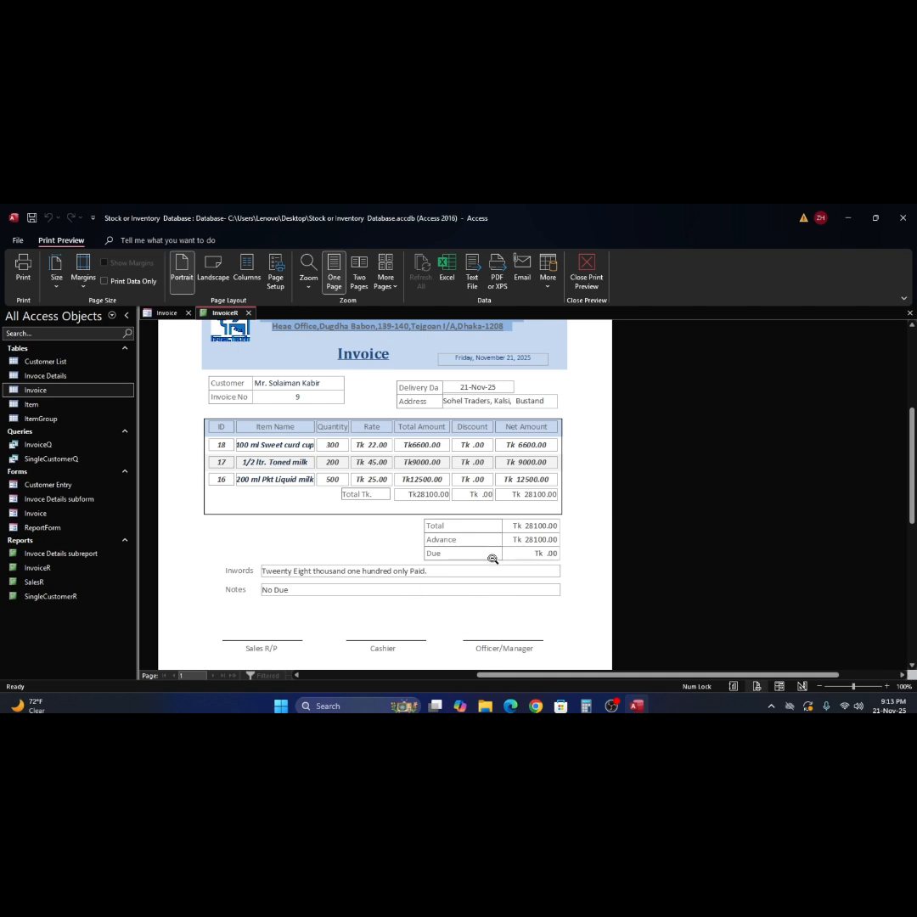
click(414, 539)
click(501, 463)
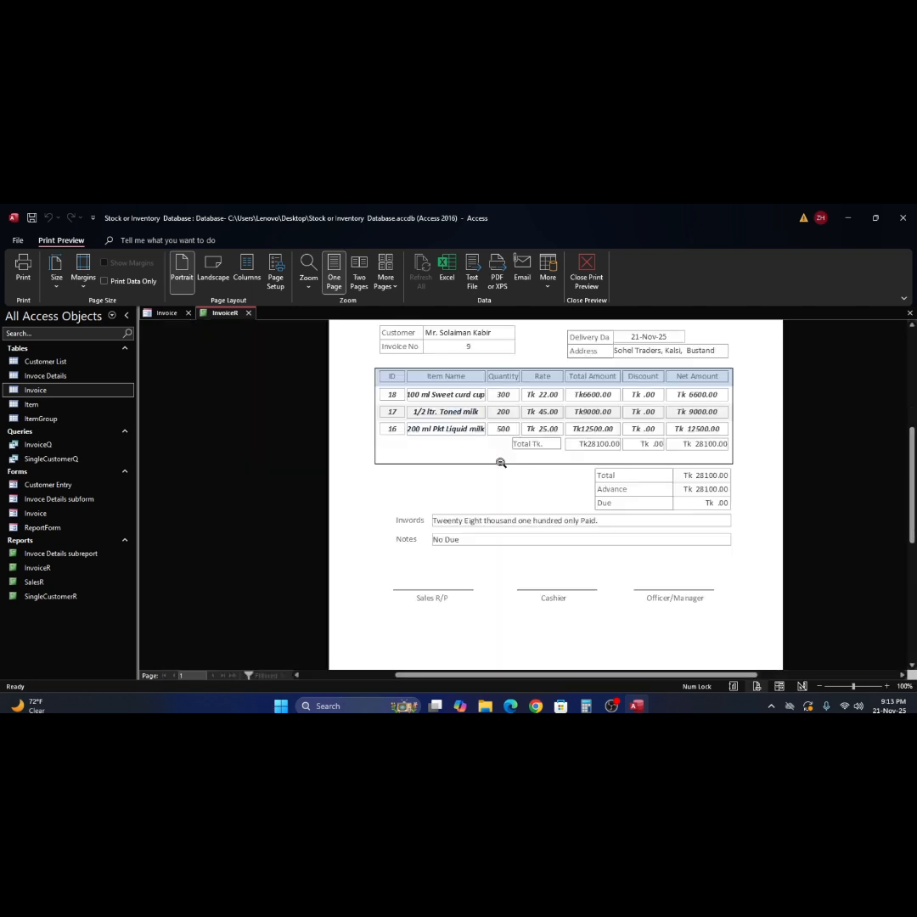
click(586, 270)
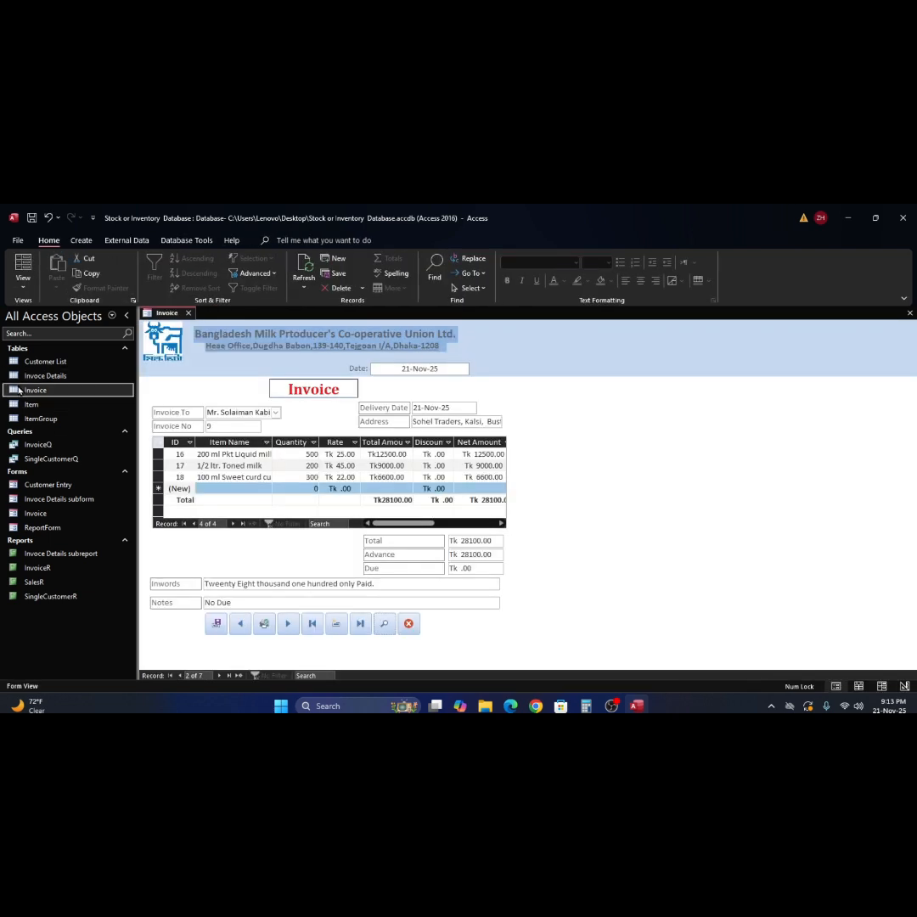
double_click(34, 390)
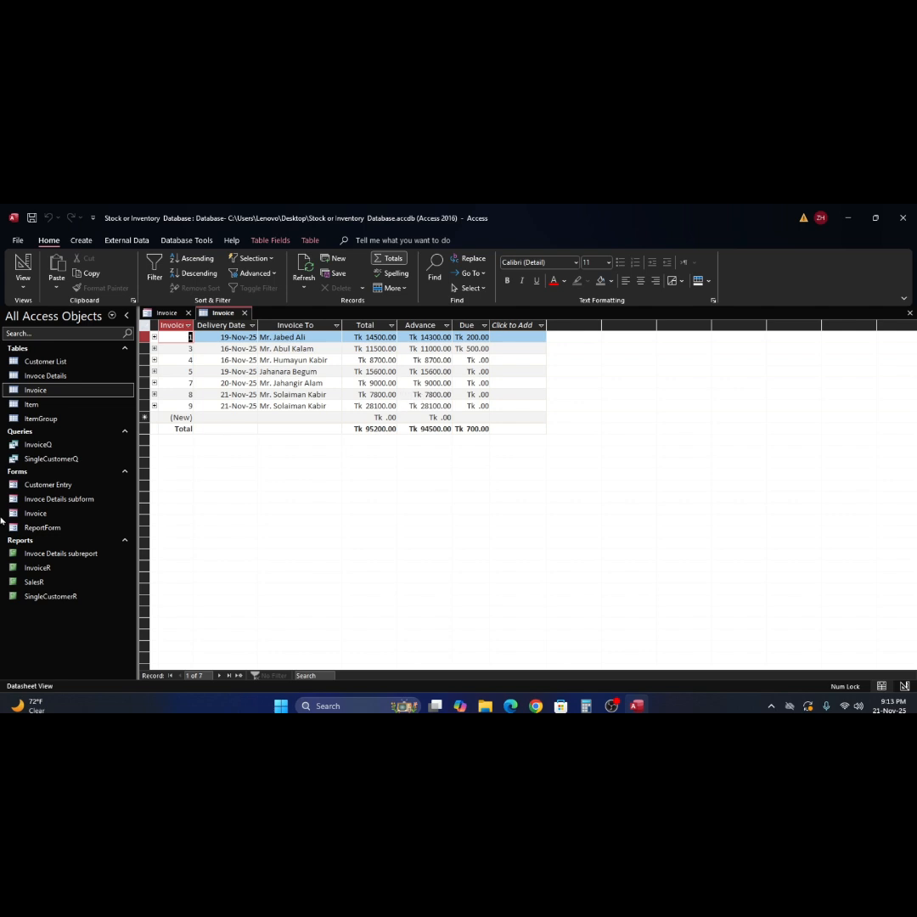
click(909, 314)
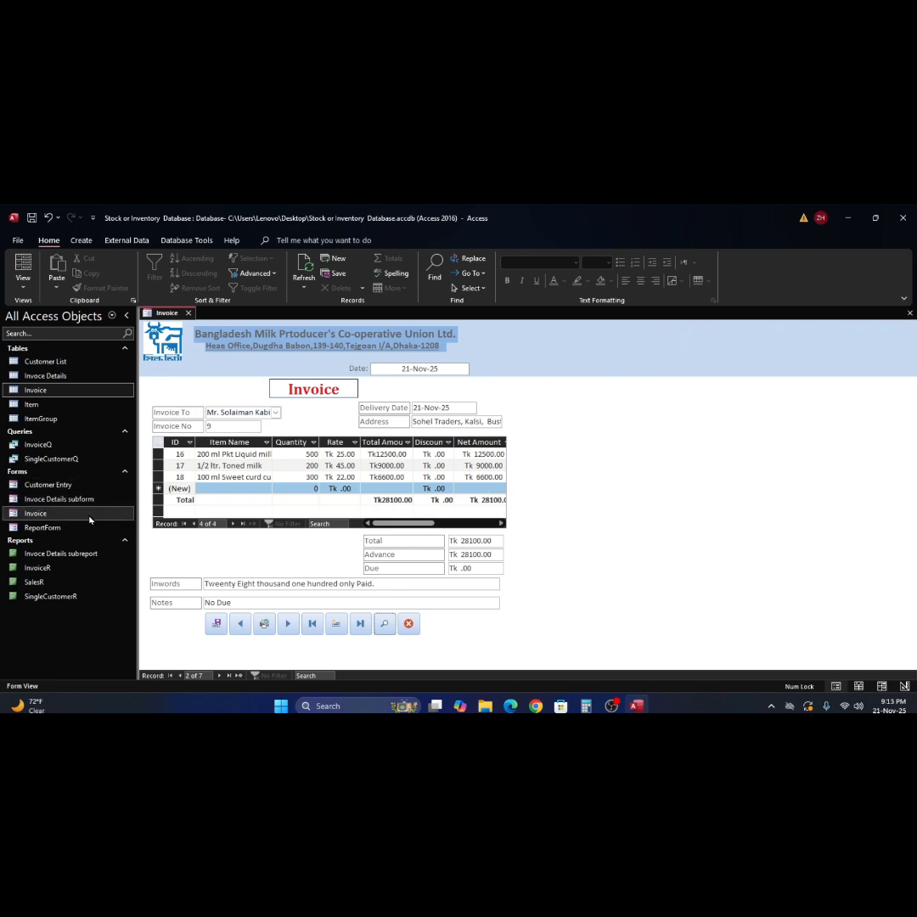
- In Customer Entry, add a new customer with their name and bus-stand address, then save
double_click(15, 488)
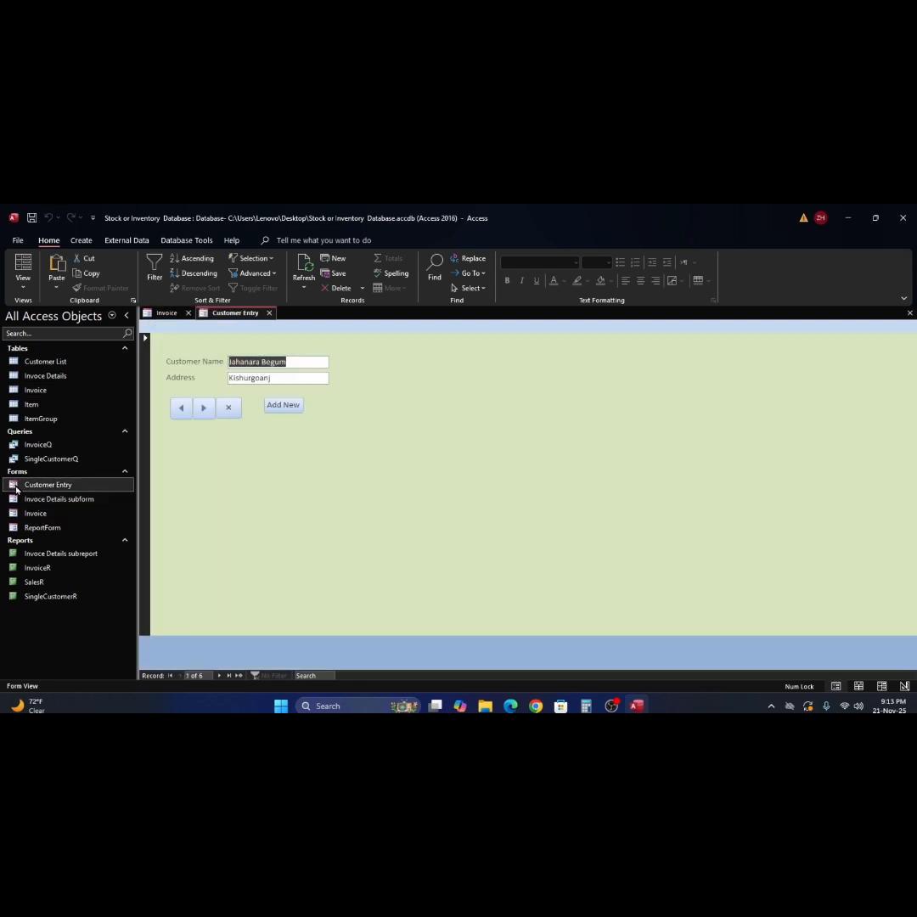
click(277, 407)
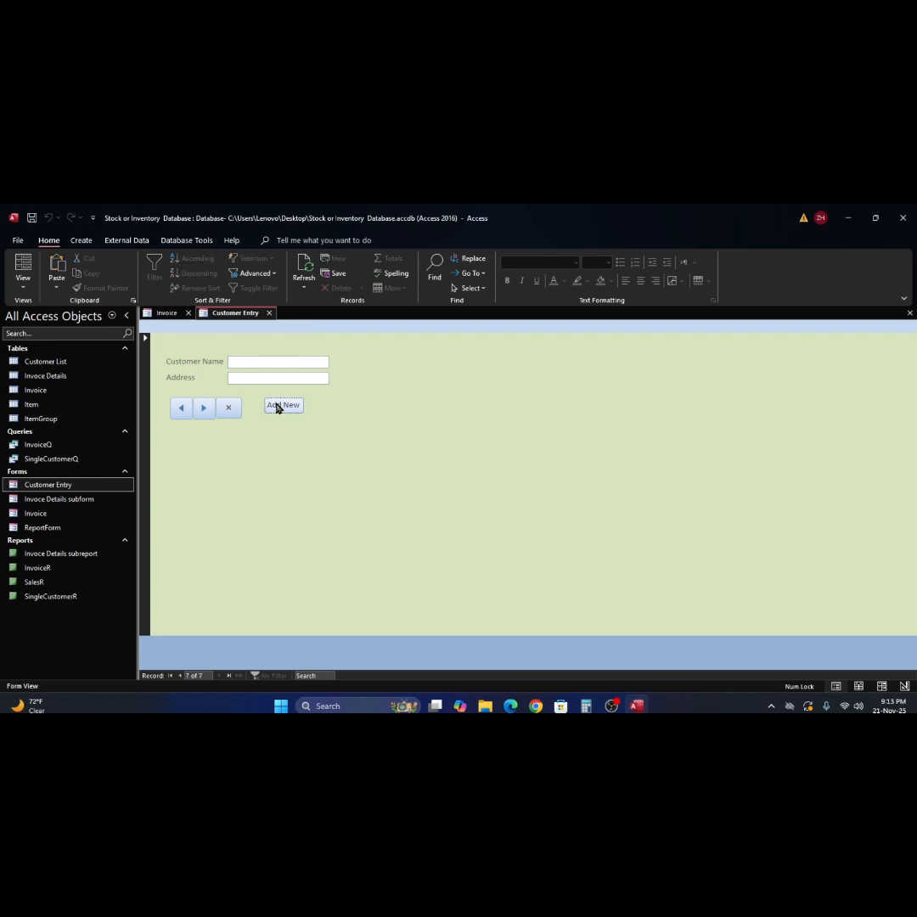
click(244, 361)
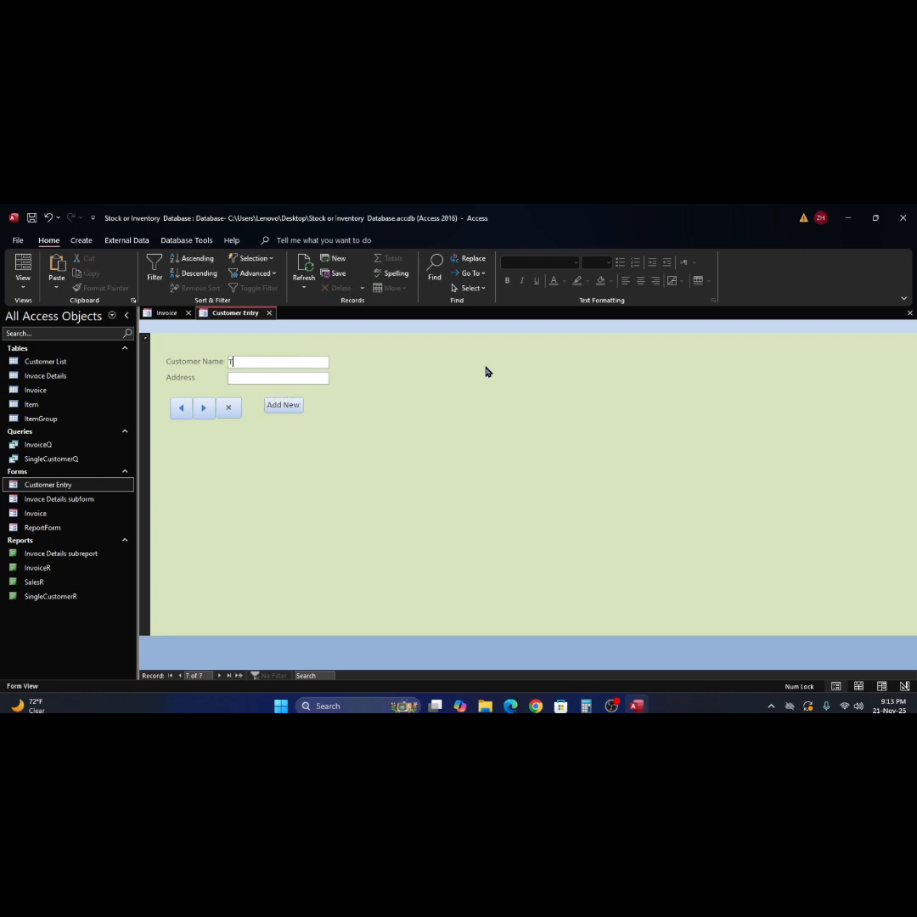
click(251, 379)
text(usta)
key(BackSpace)
key(BackSpace)
text(stand)
click(268, 405)
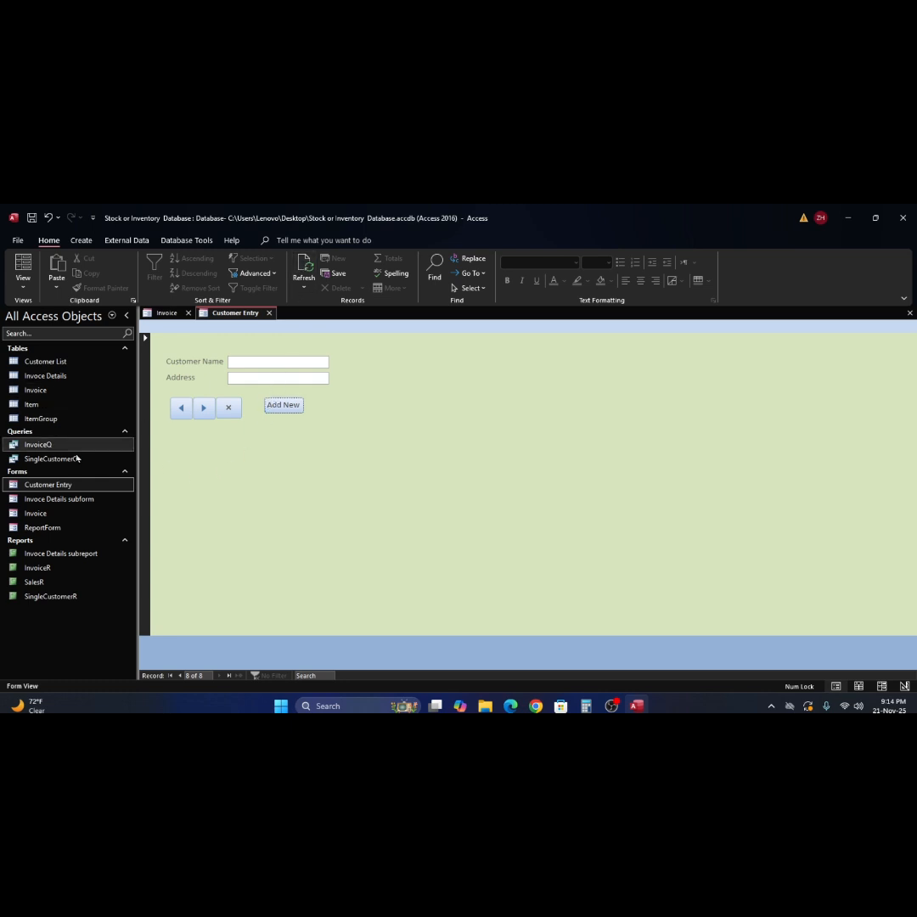
double_click(25, 363)
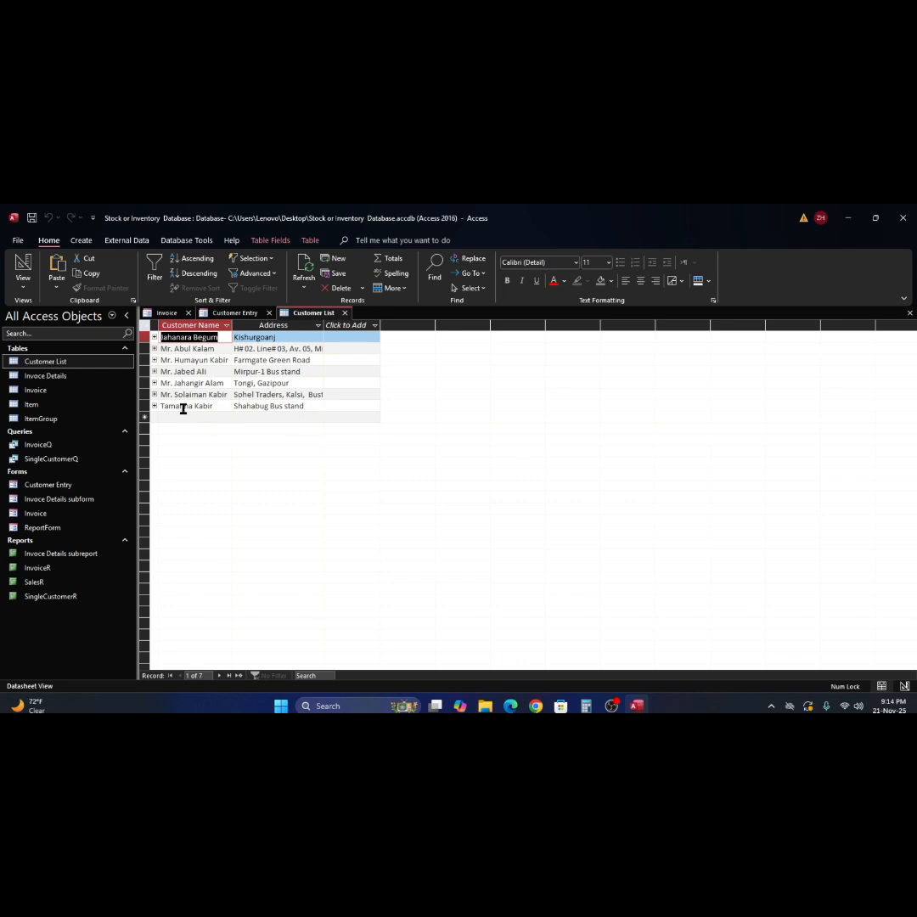
key(ctrl+End)
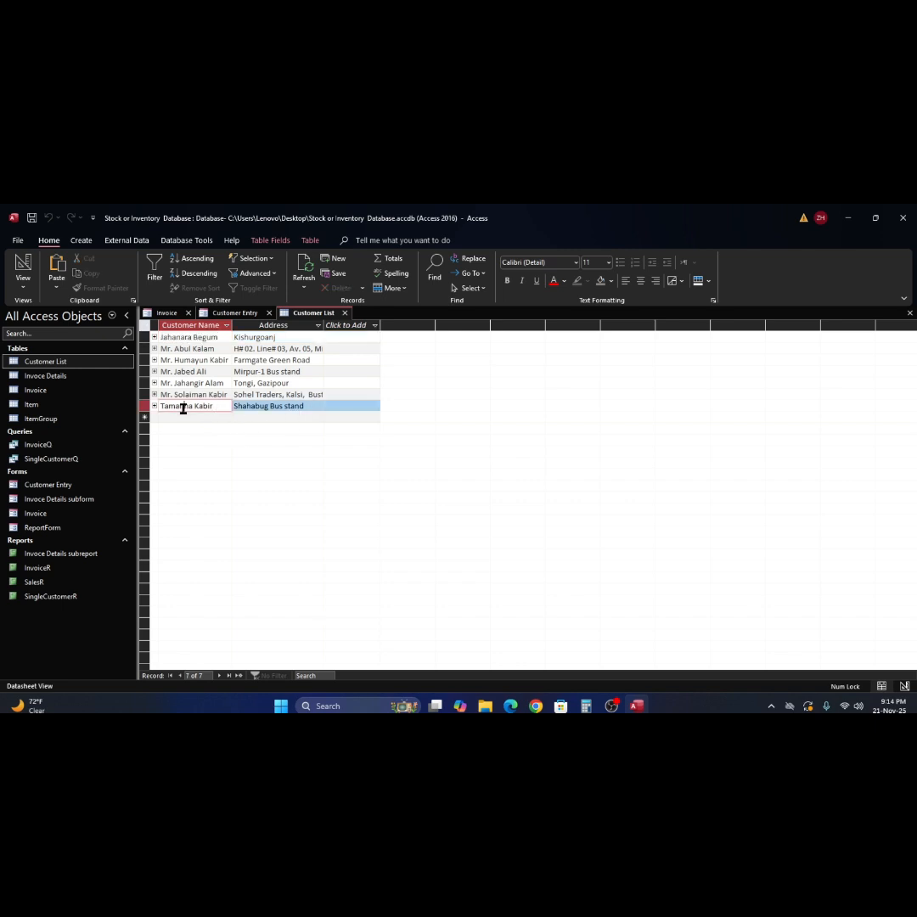
click(18, 392)
double_click(19, 392)
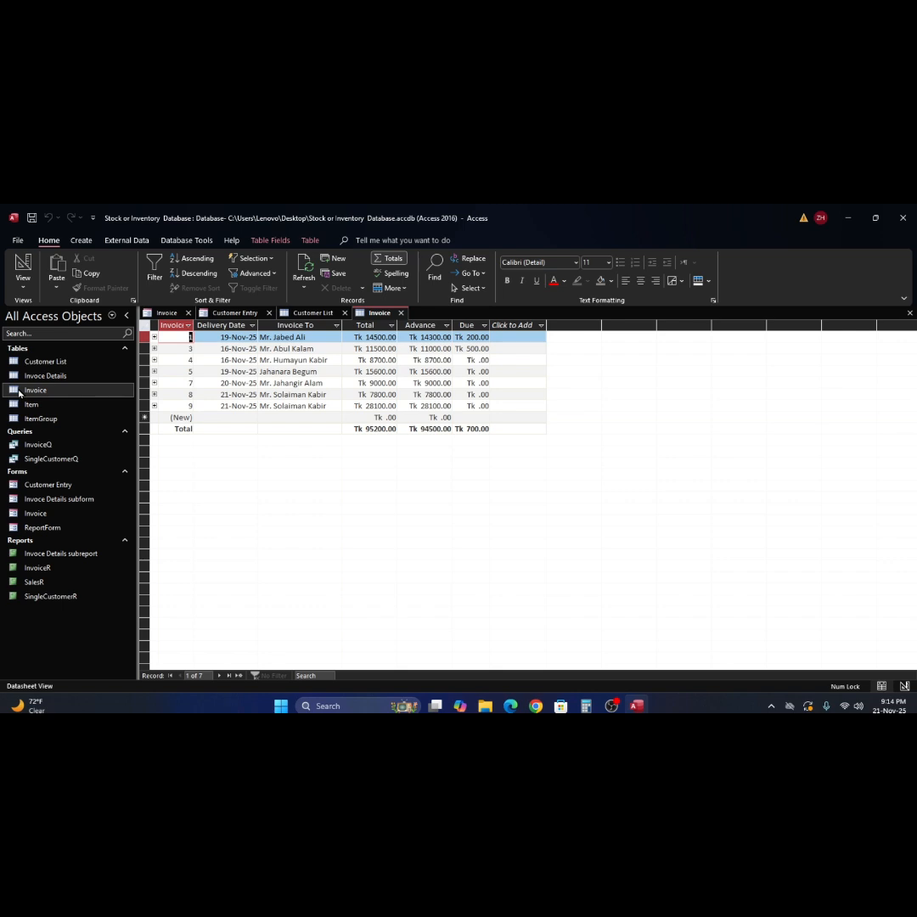
click(312, 416)
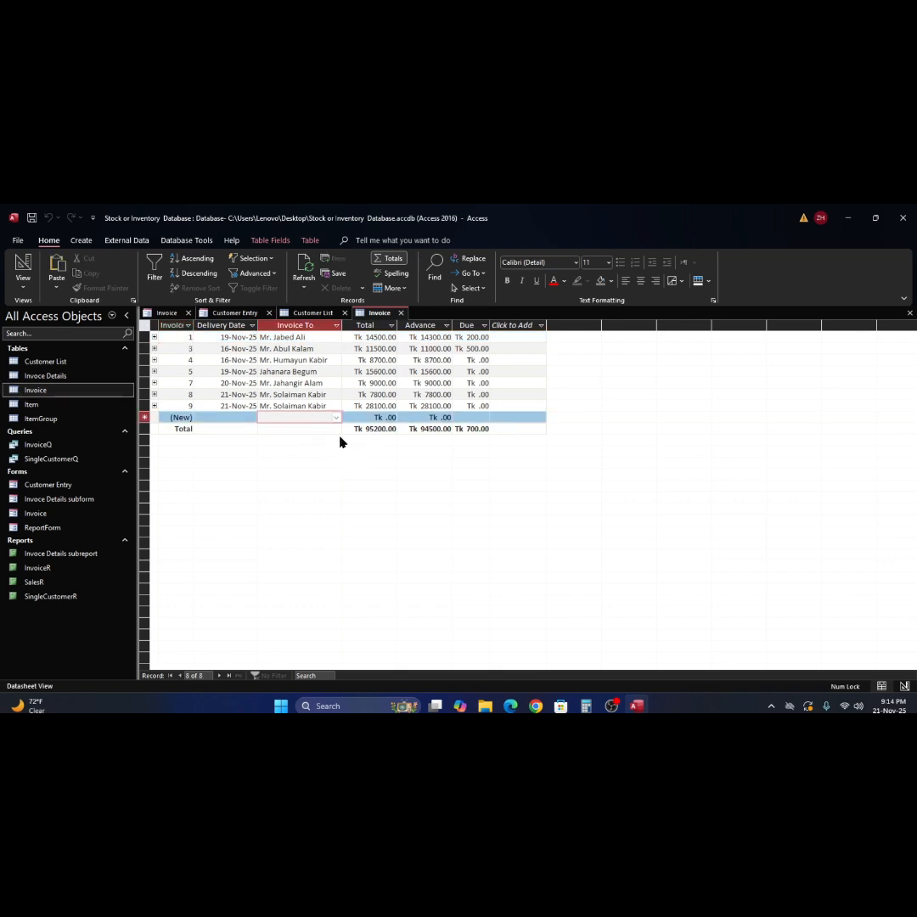
click(337, 419)
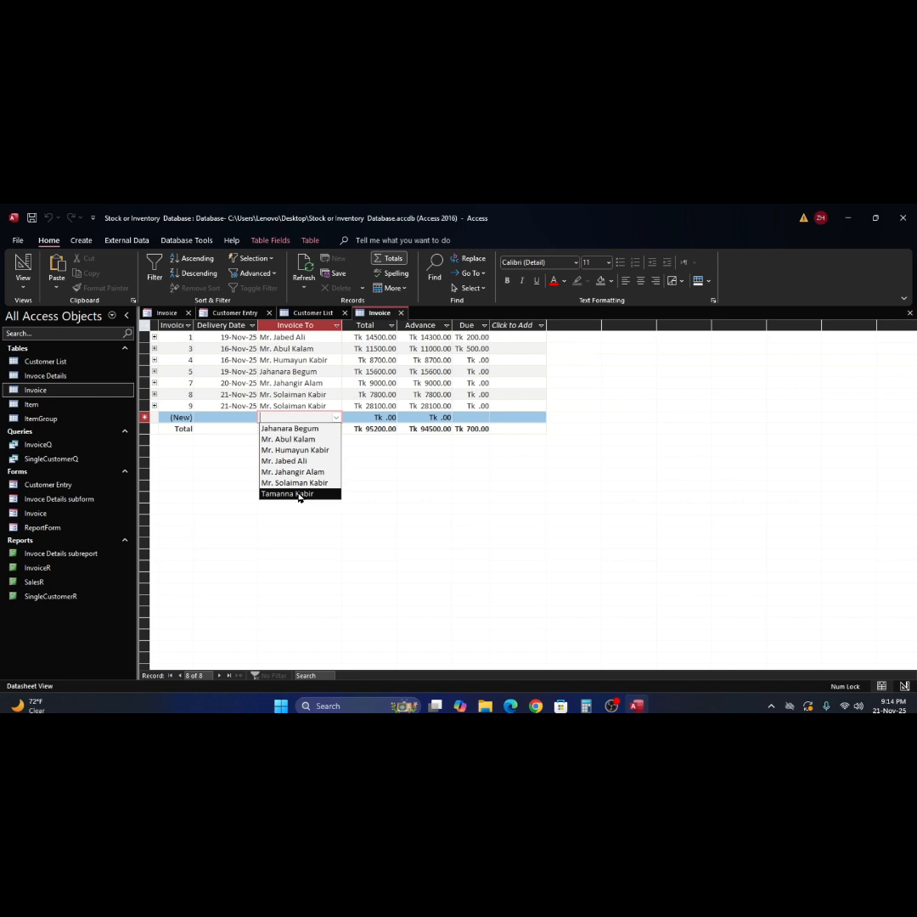
click(421, 470)
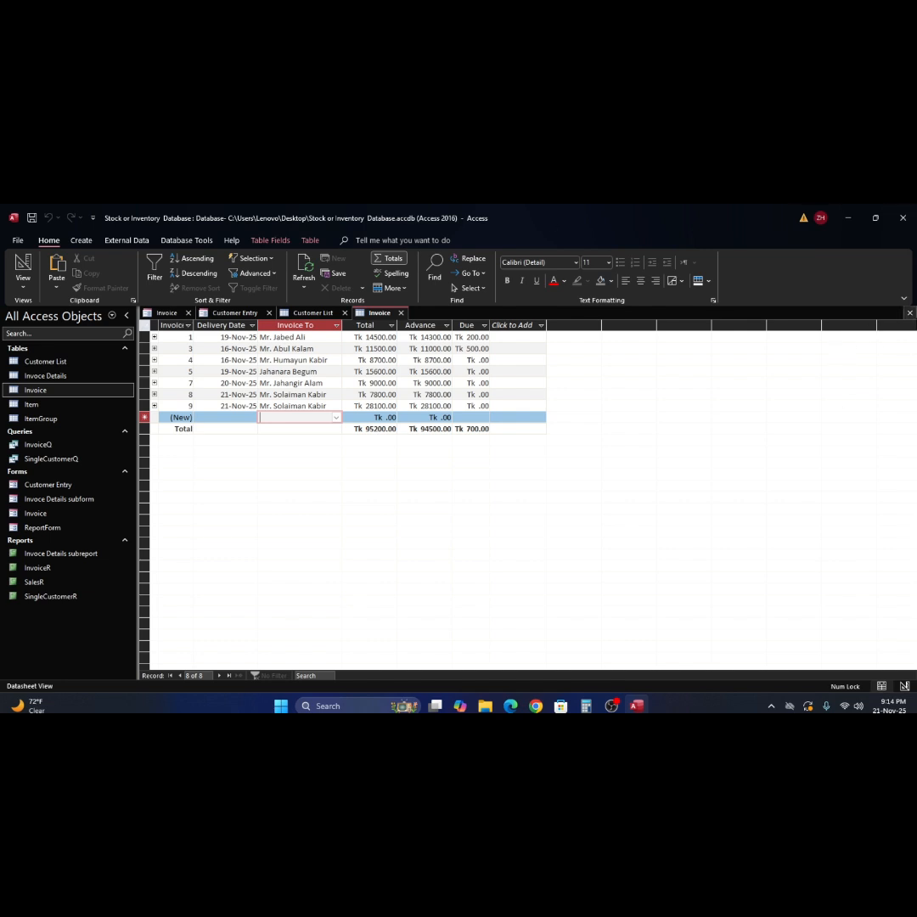
click(909, 312)
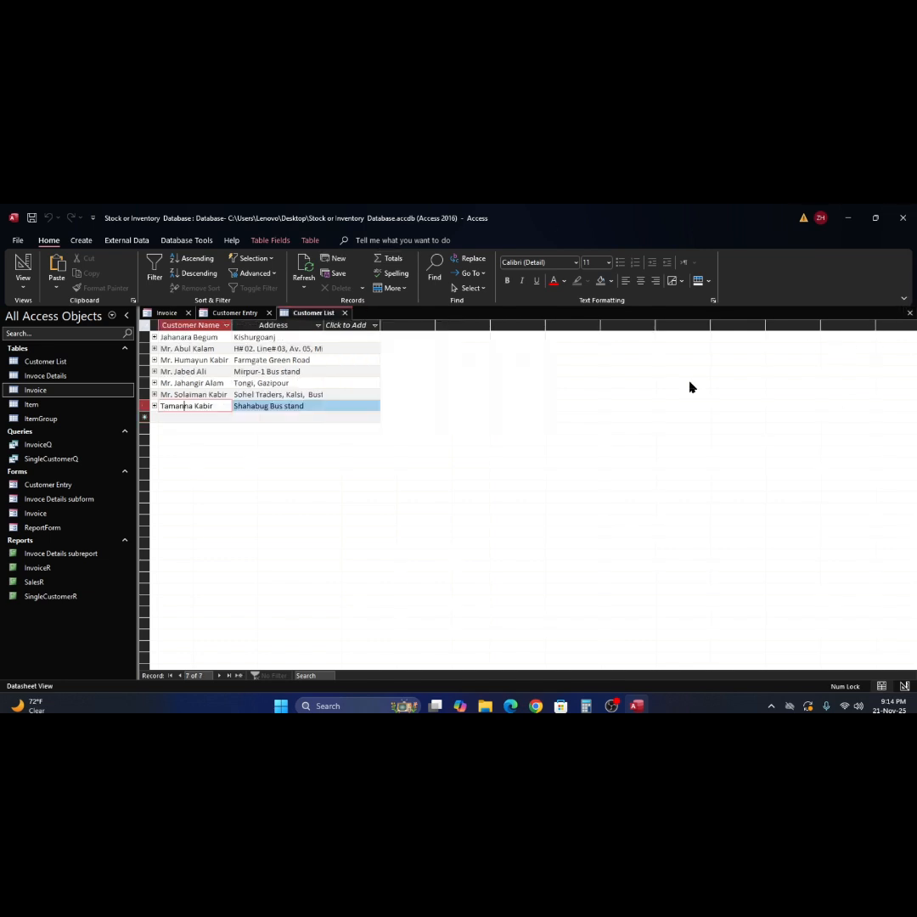
click(910, 313)
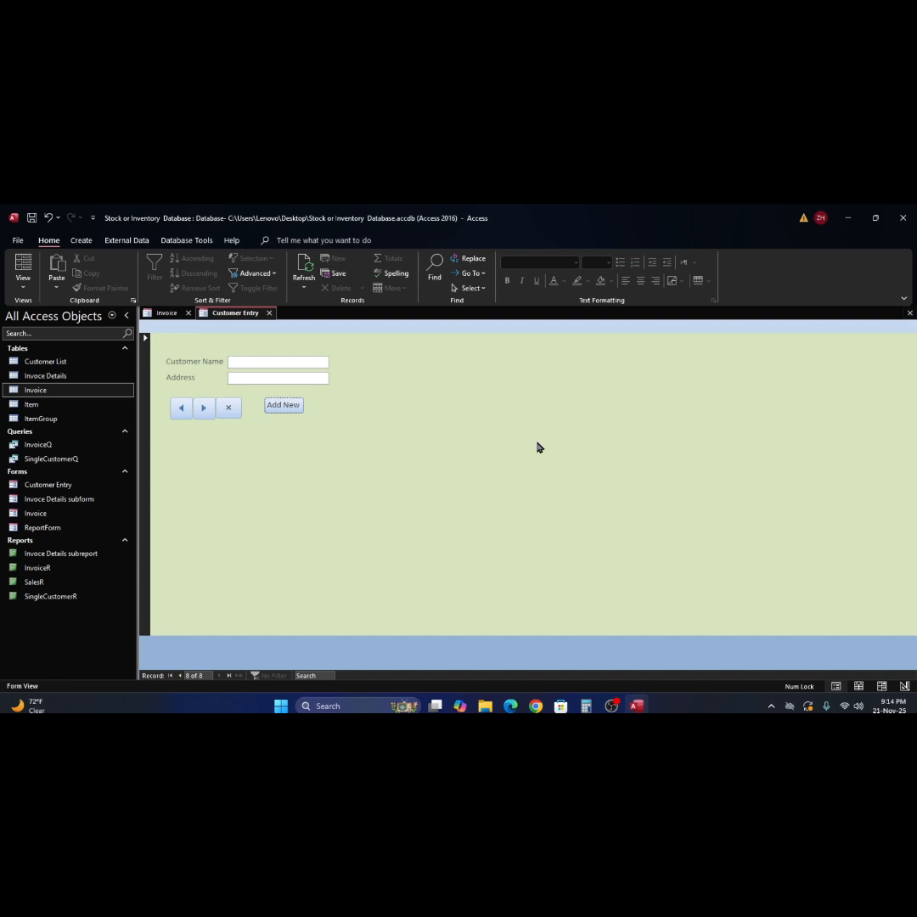
- Create invoice 10 billed to the newly added customer, with delivery date 22-Nov-25
click(910, 313)
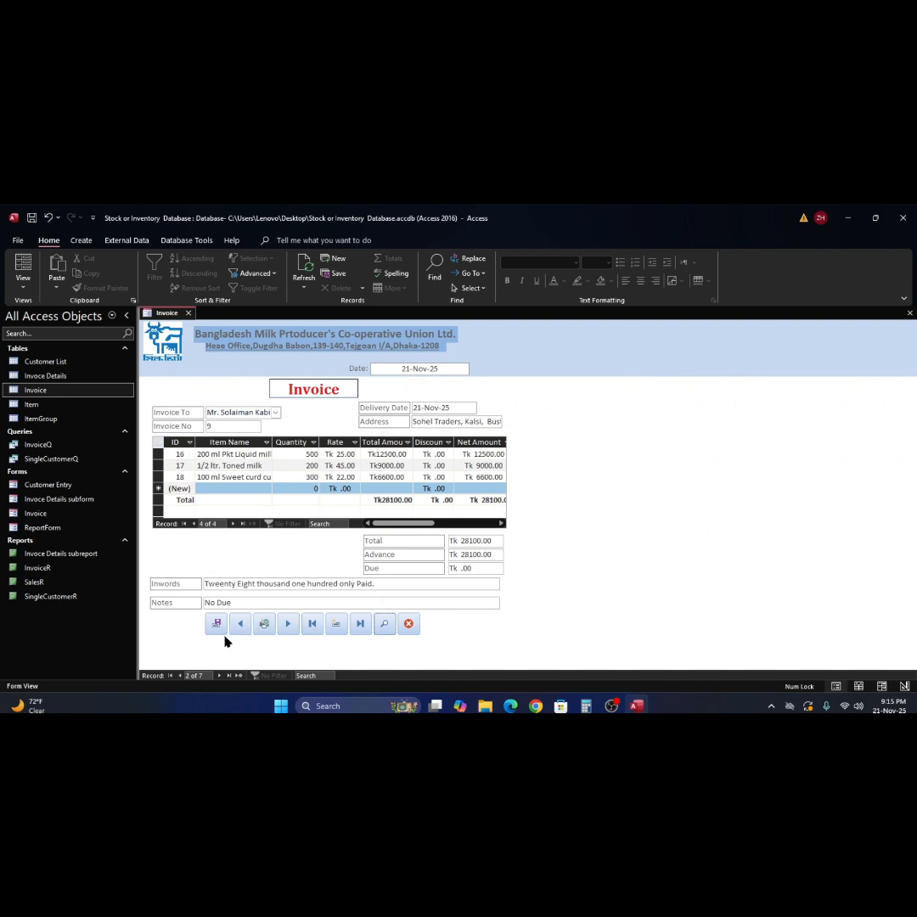
click(336, 625)
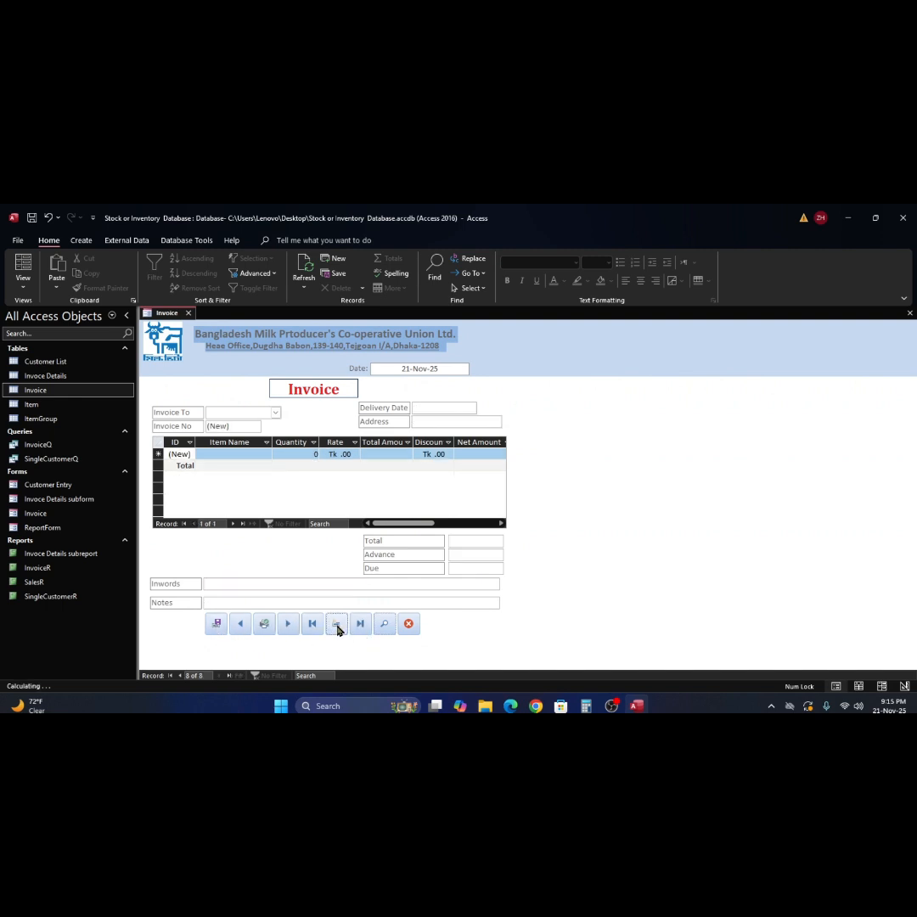
click(276, 414)
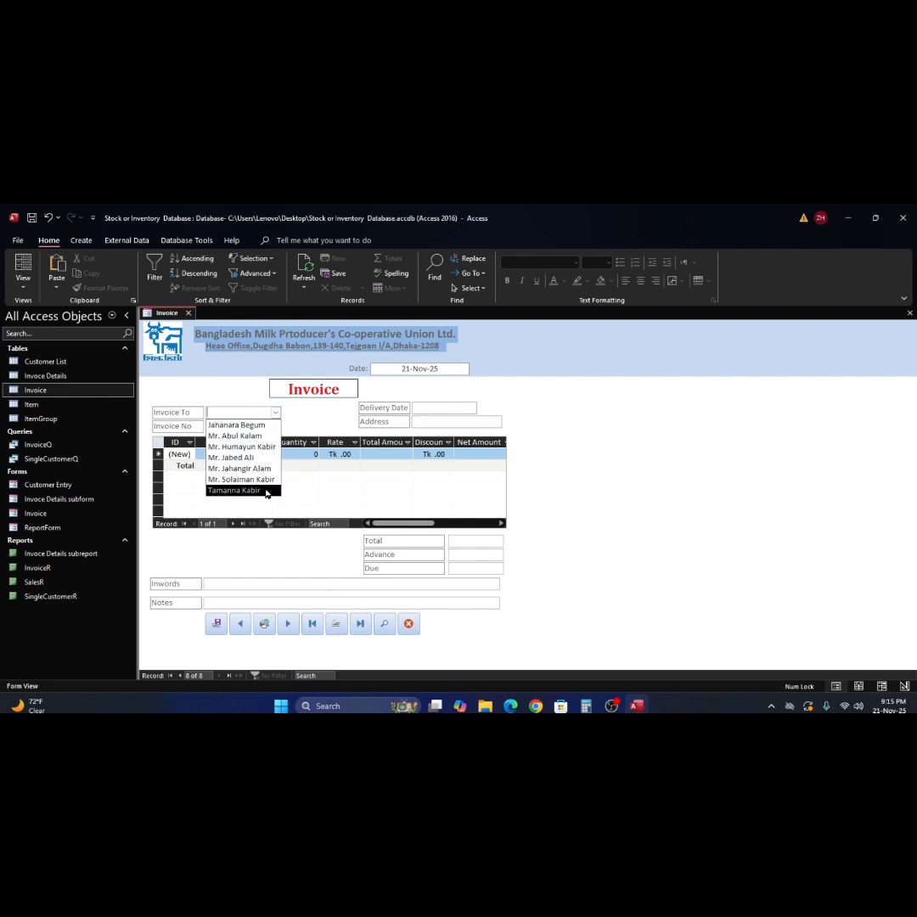
click(266, 492)
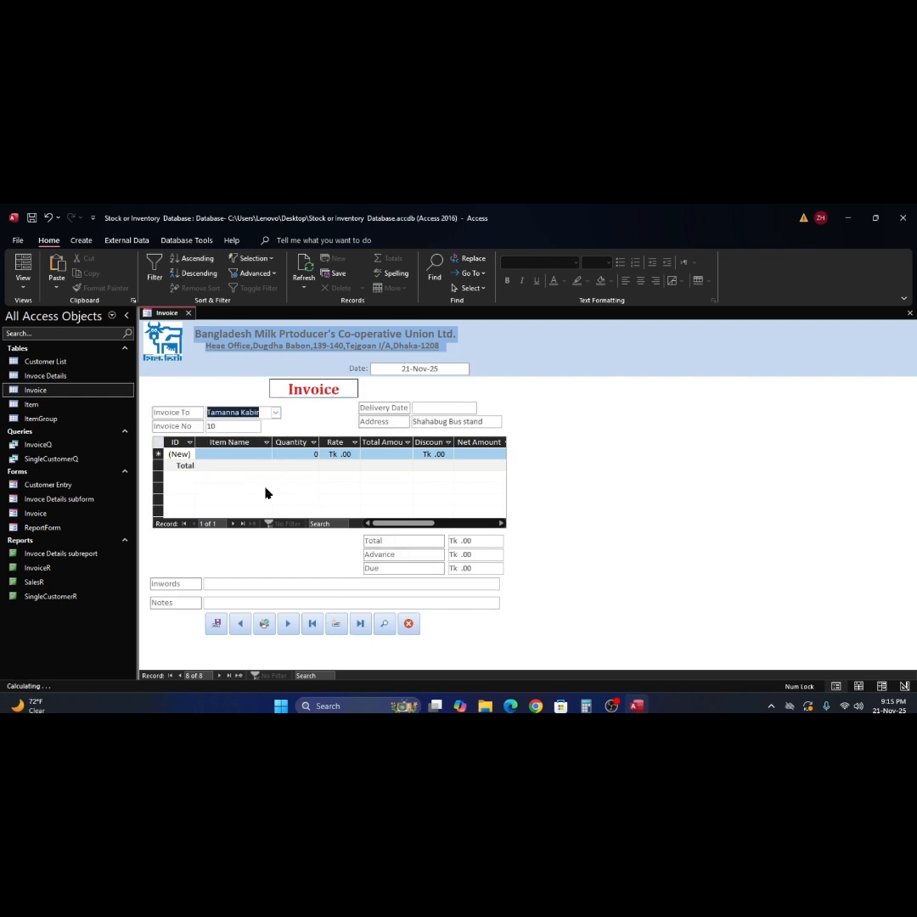
click(481, 408)
click(482, 408)
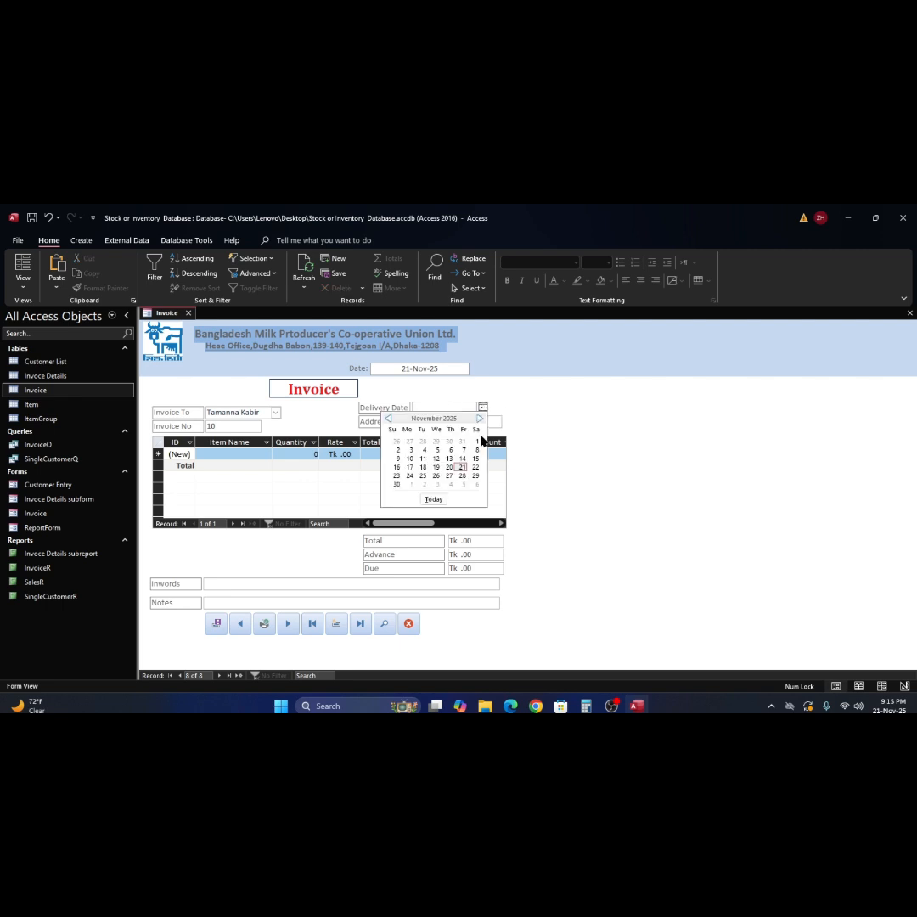
click(476, 468)
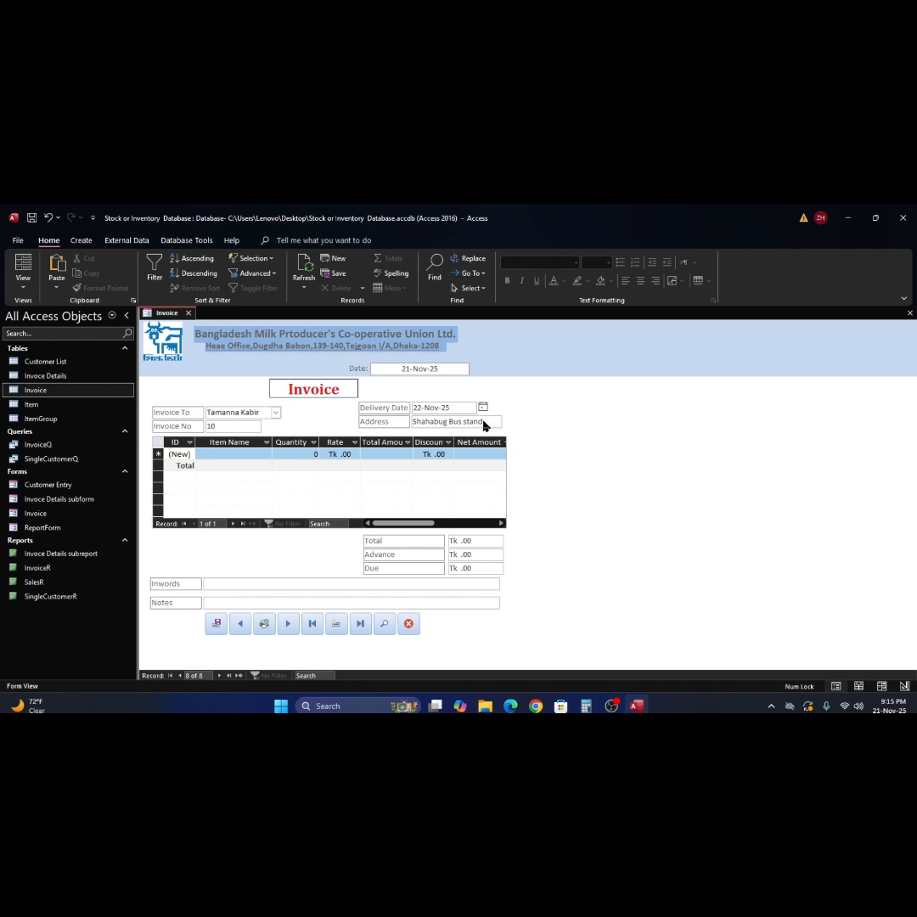
- Add 1/2 kg Ghee tin as the first line, 20 at rate 650
click(231, 454)
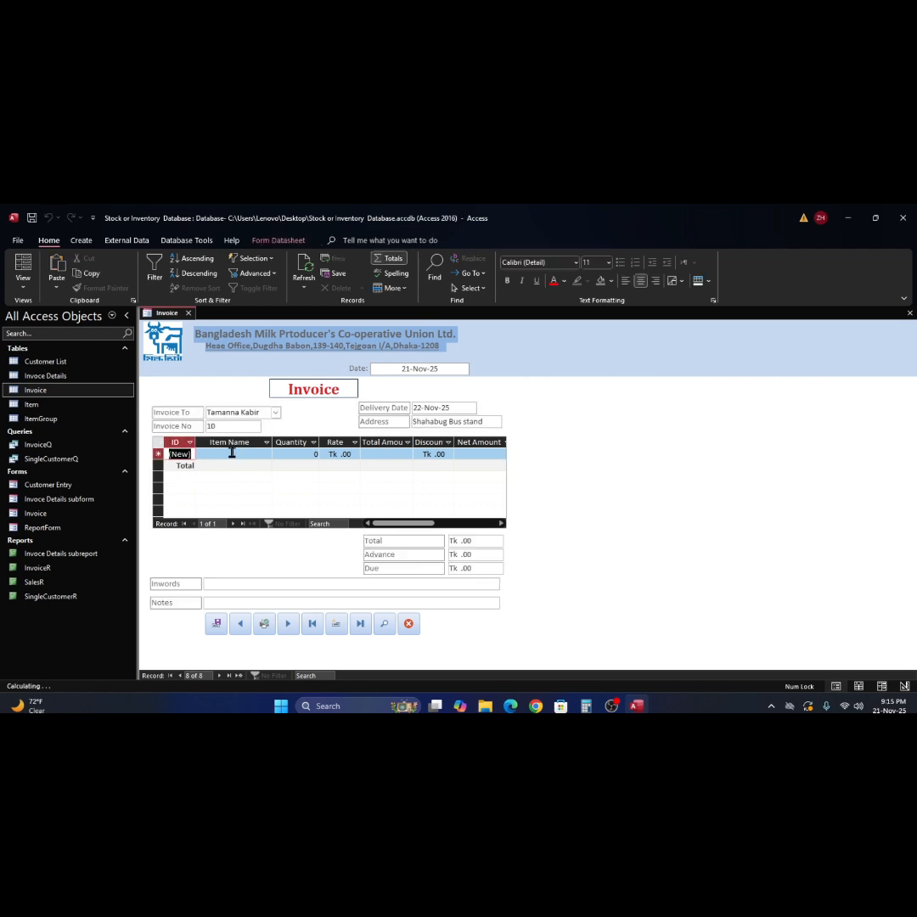
click(266, 456)
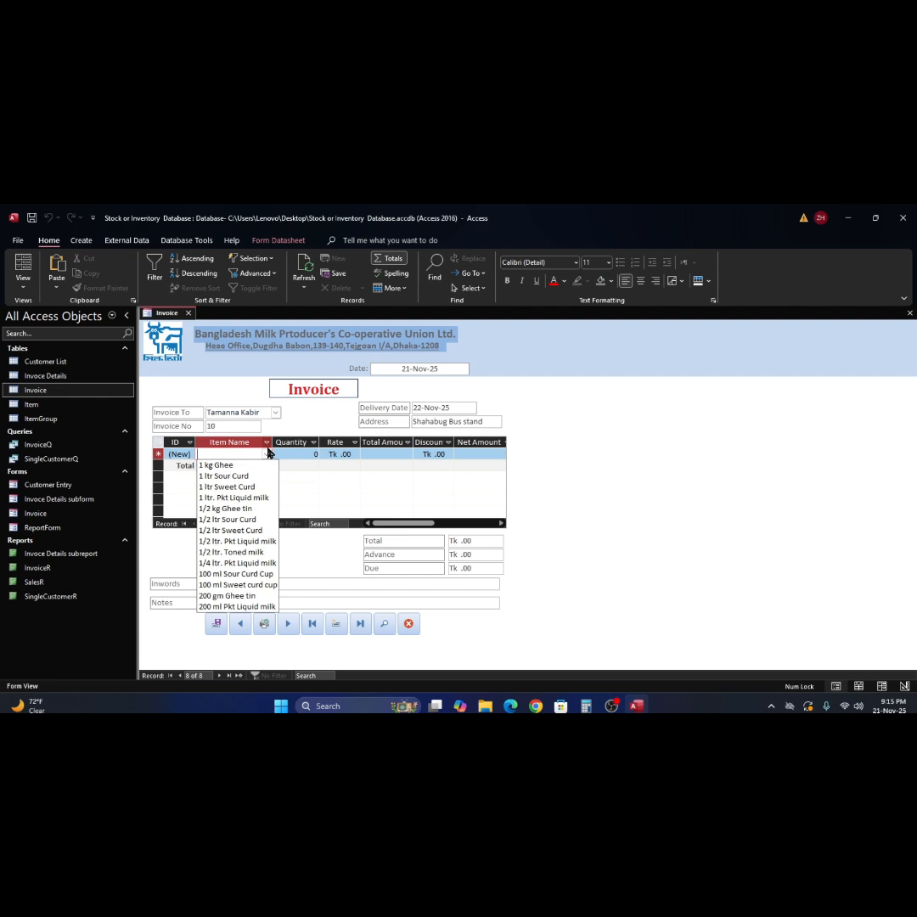
click(245, 511)
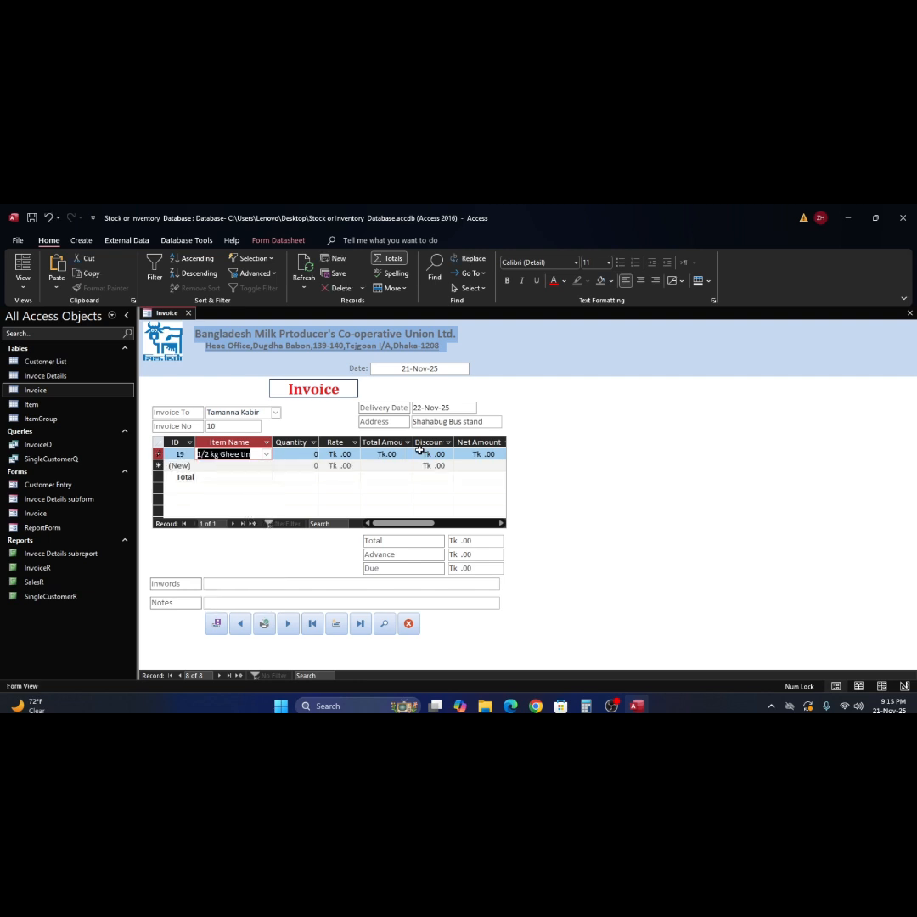
key(Tab)
text(20)
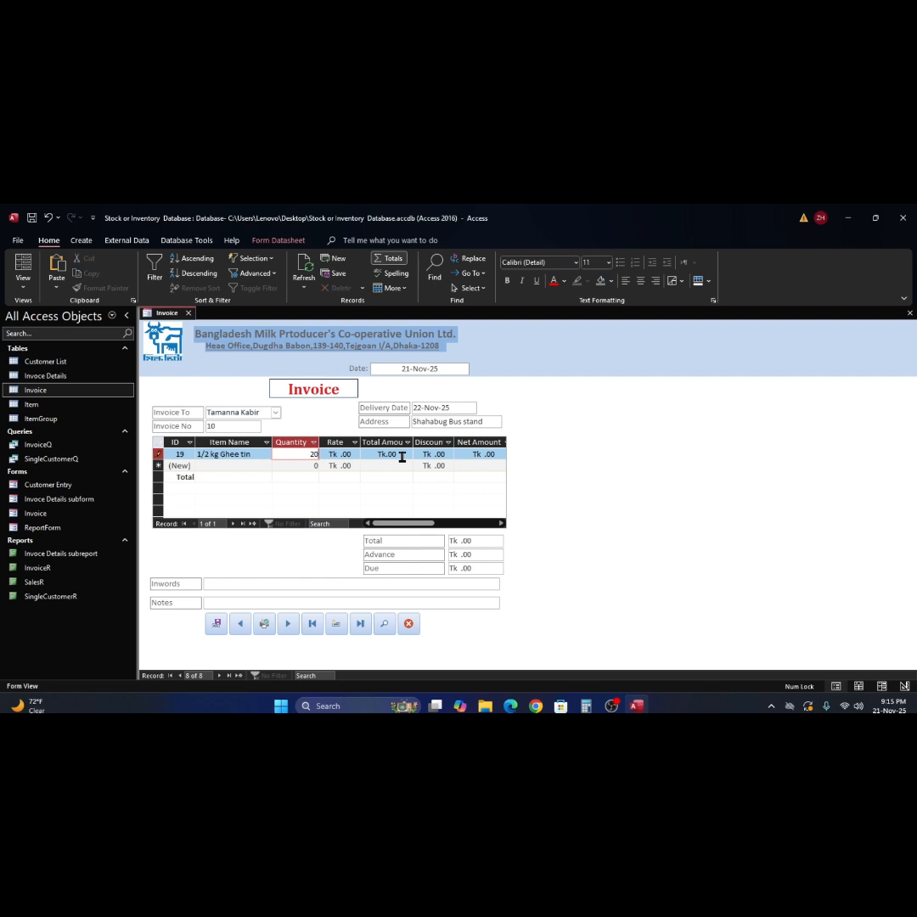
key(Tab)
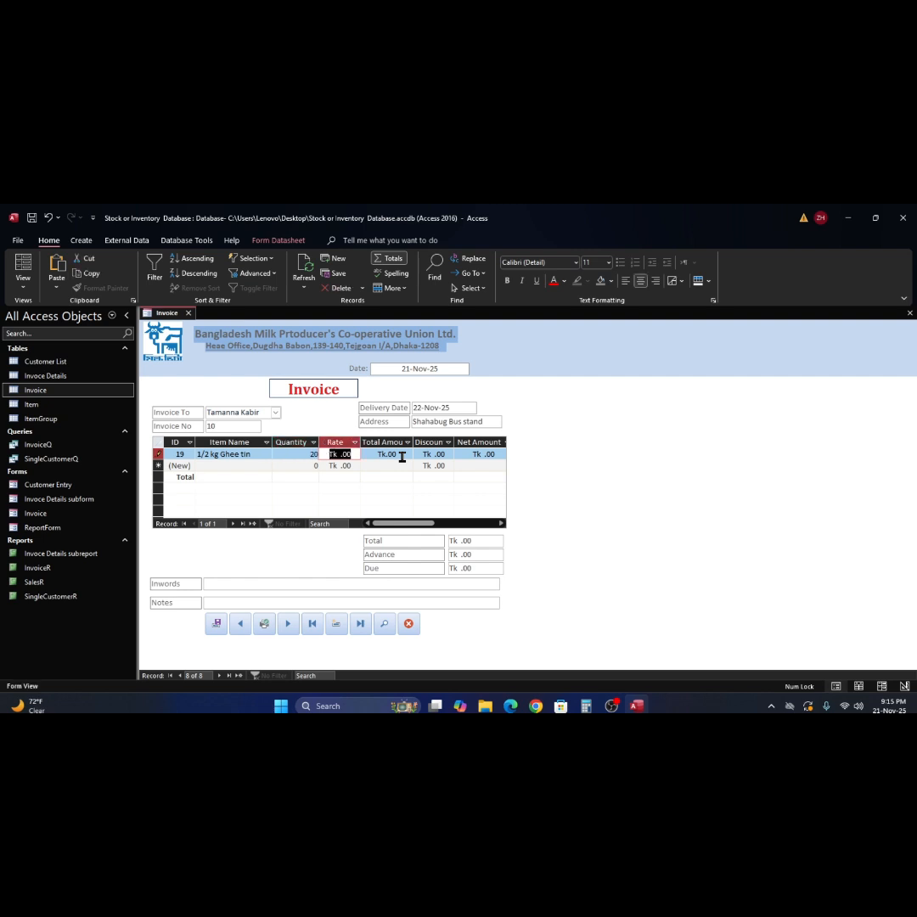
text(650)
key(Tab)
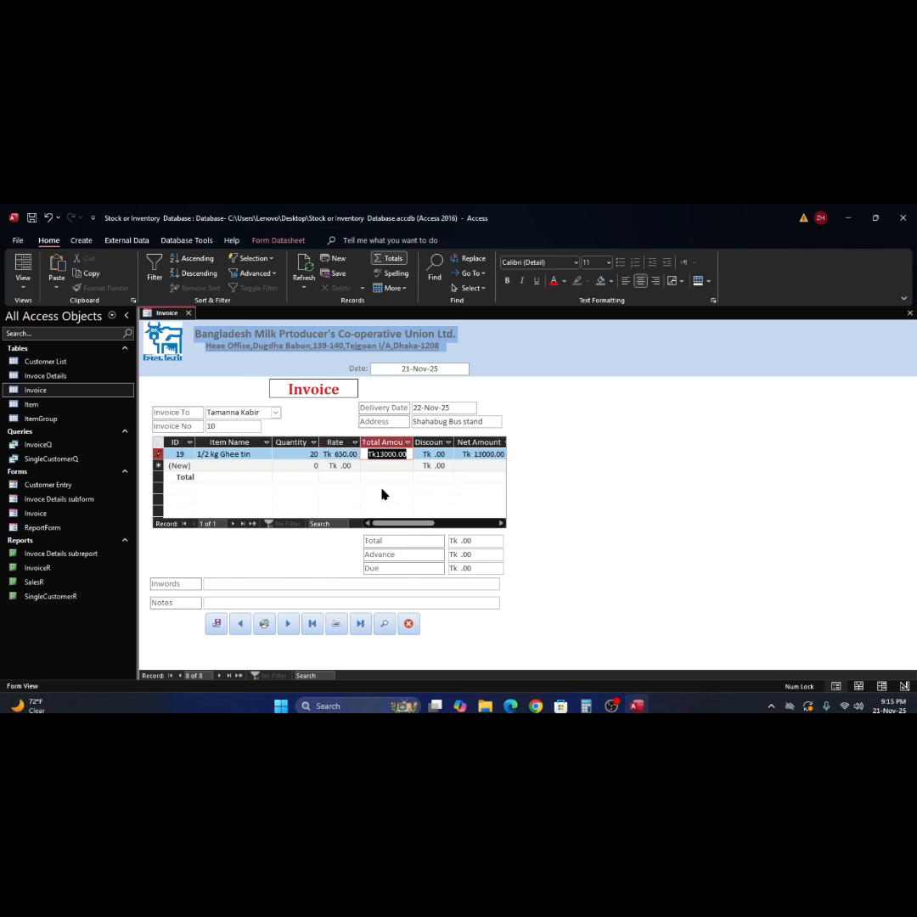
key(Tab)
key(Tab)
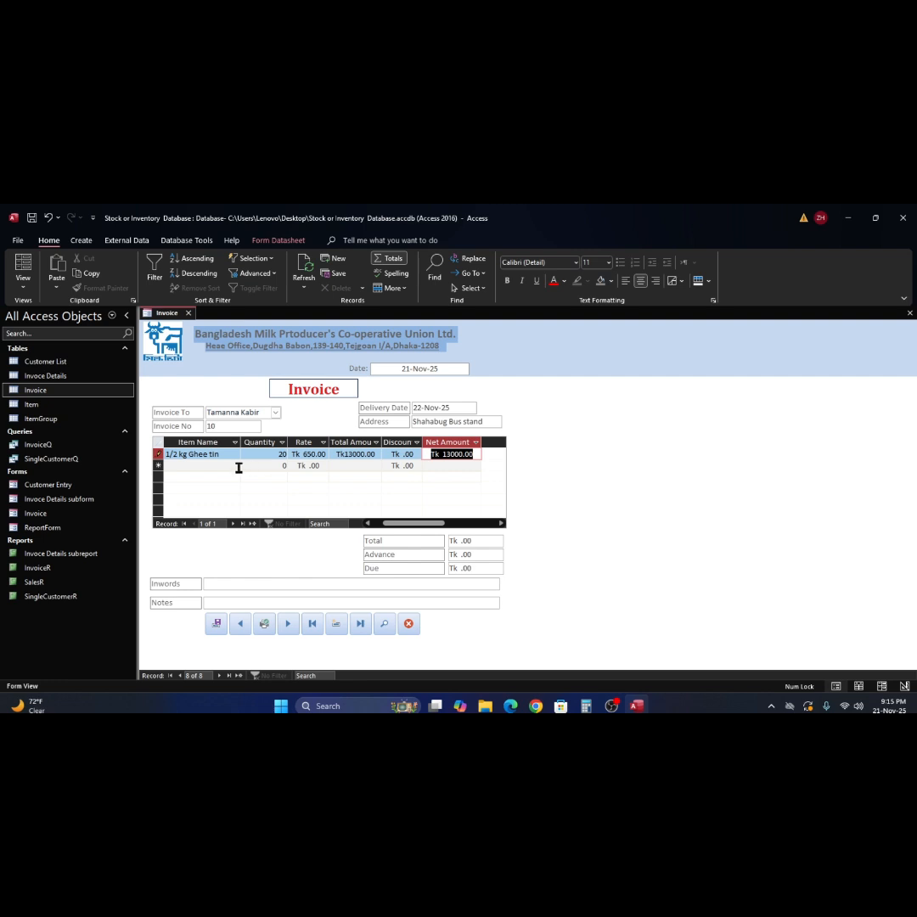
- Add 1/2 ltr Sour Curd as the second line, 200 at rate 160, totalling Tk32000.00
click(224, 466)
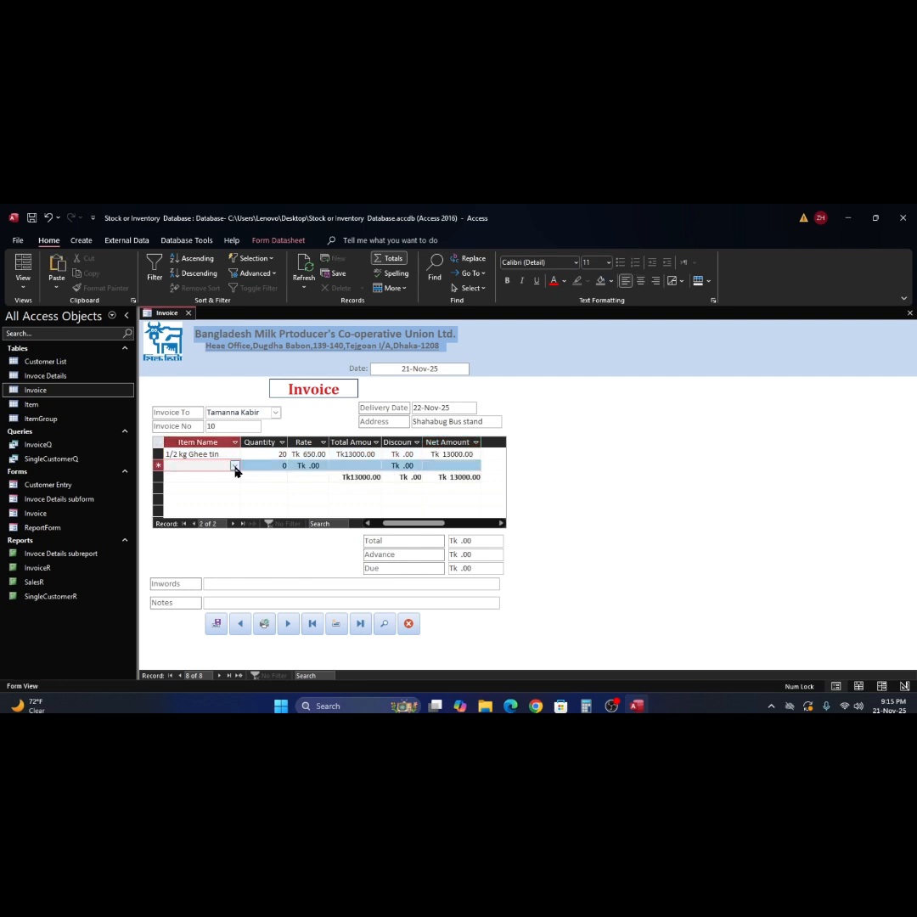
click(235, 470)
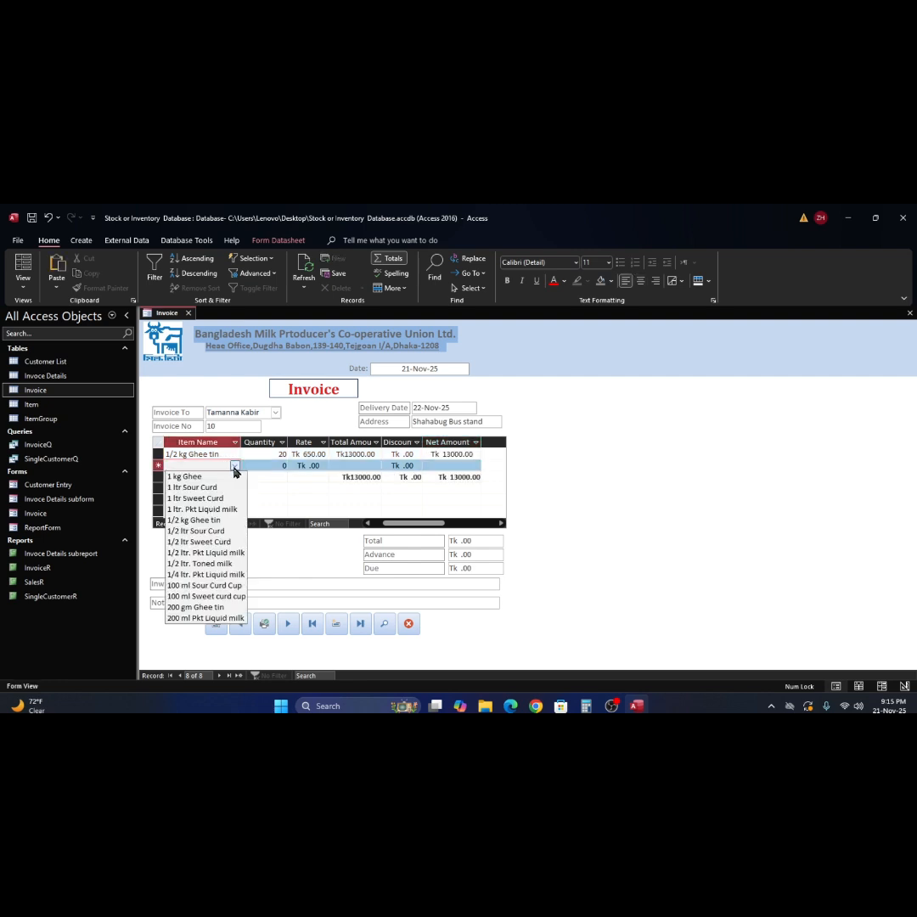
click(208, 530)
key(Tab)
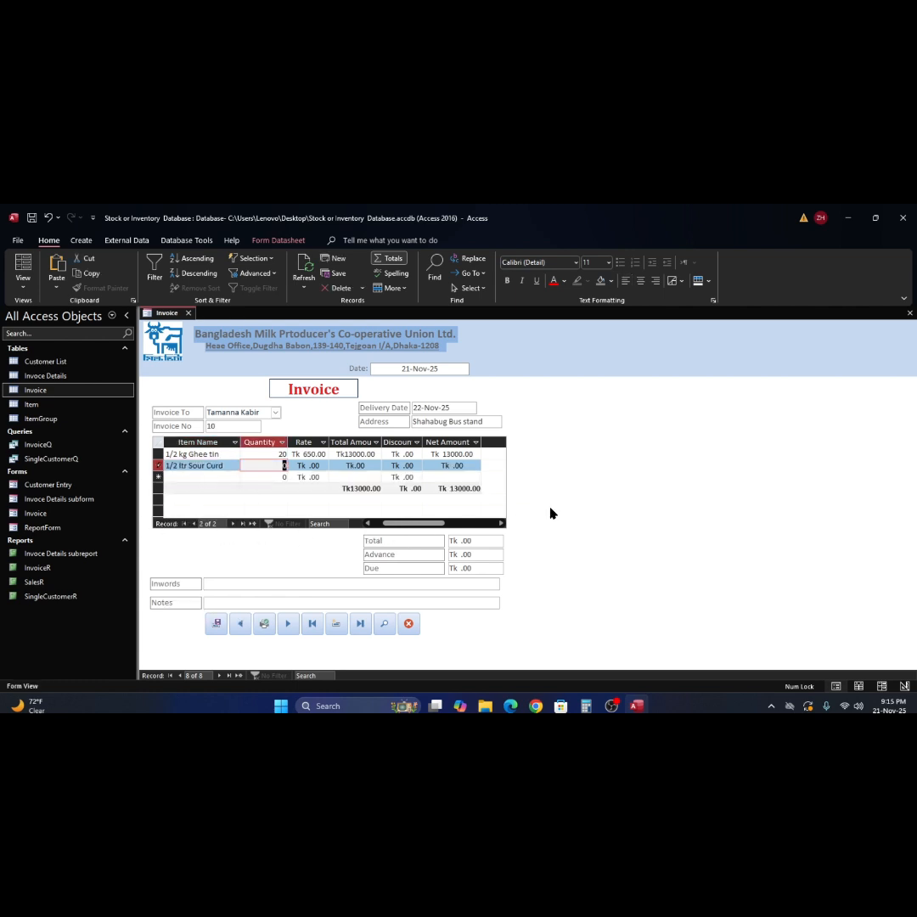
text(200)
key(Tab)
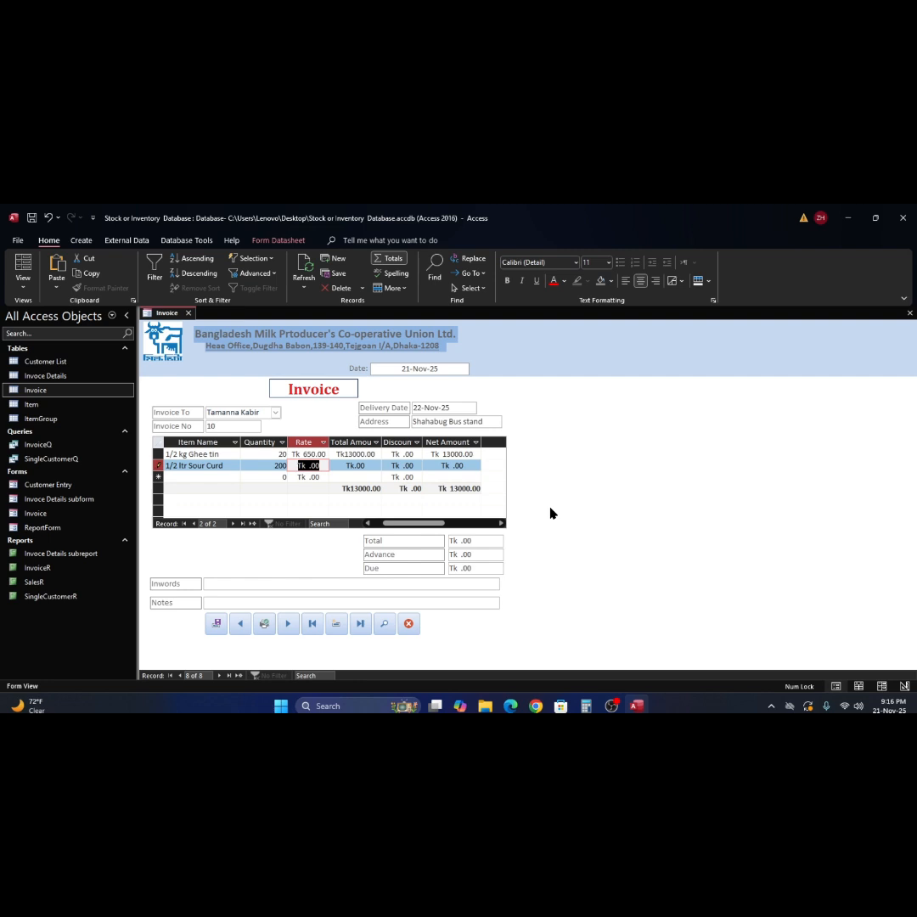
text(160)
key(Tab)
key(Tab)
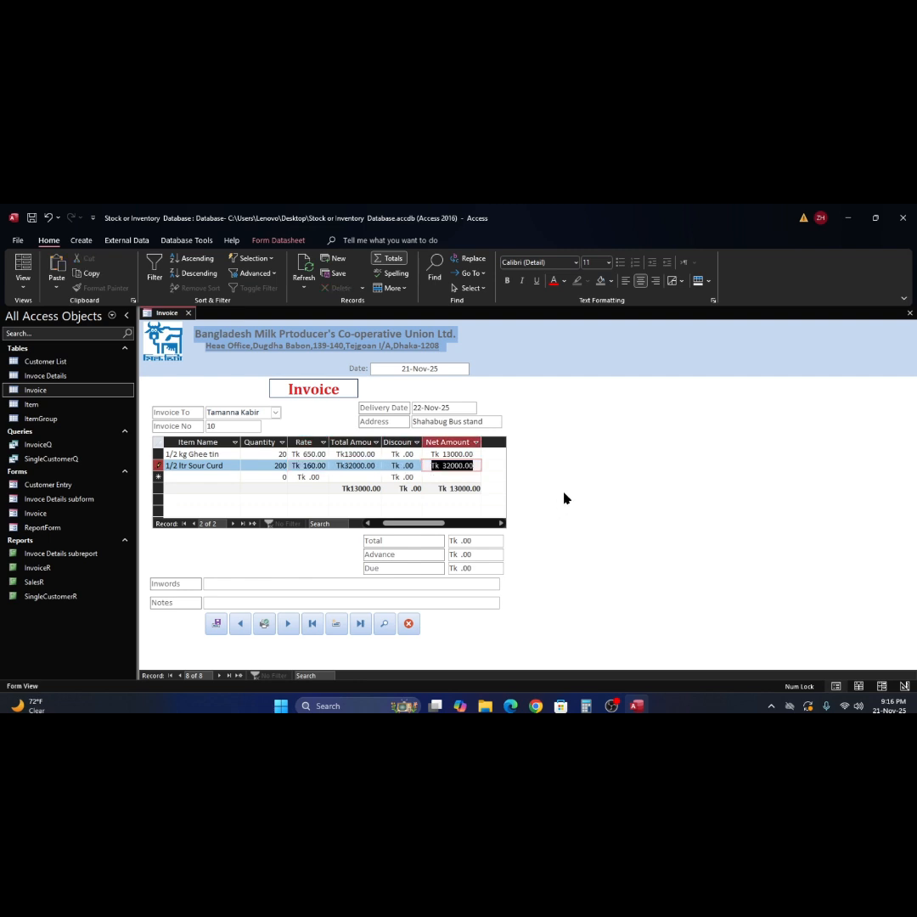
key(Tab)
click(480, 542)
- Replace the Total and Advance amounts with 13000 each
drag(480, 542, 434, 543)
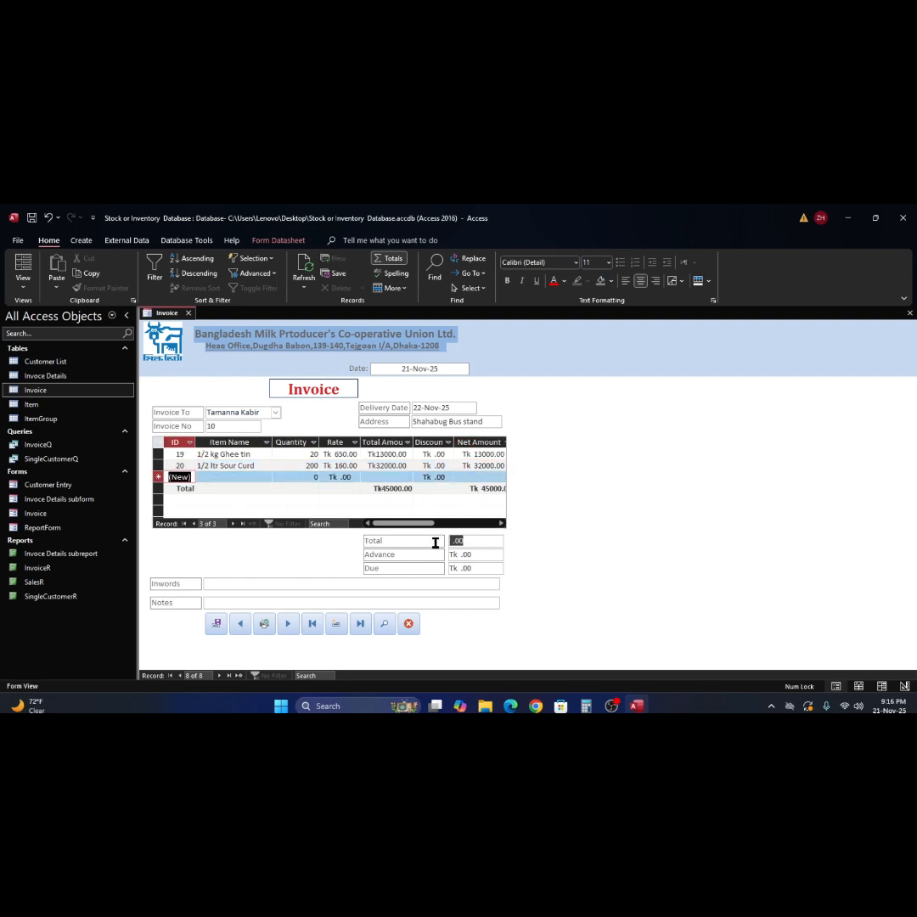
text(43000)
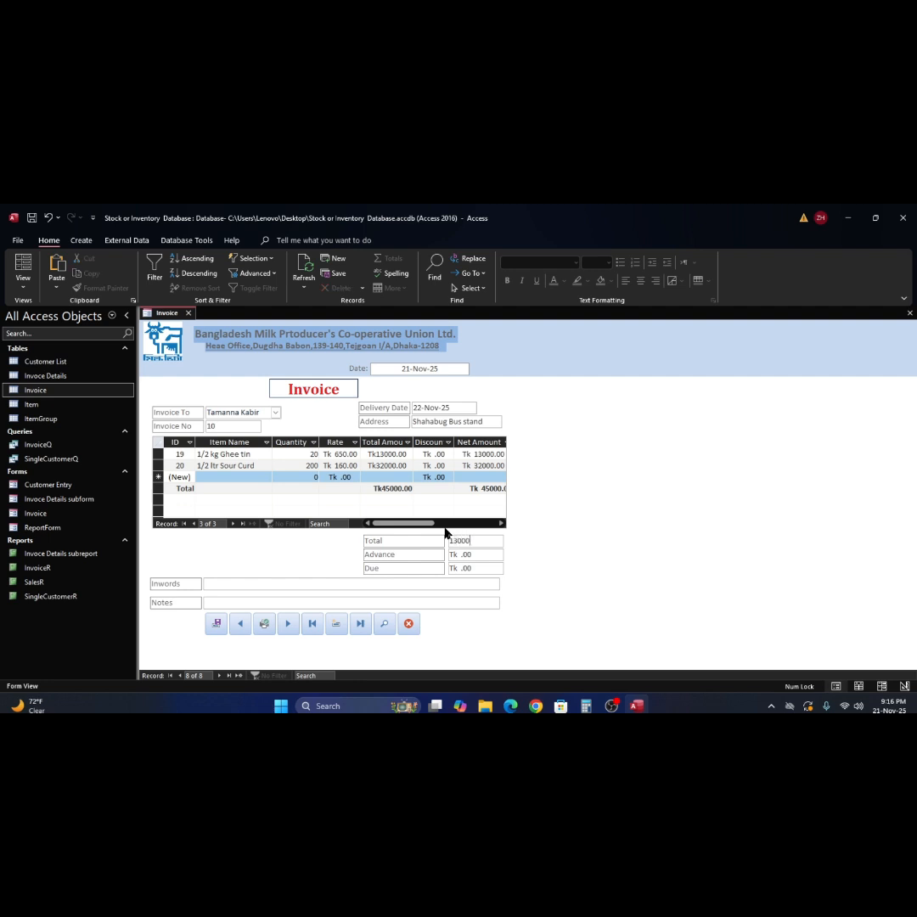
key(Tab)
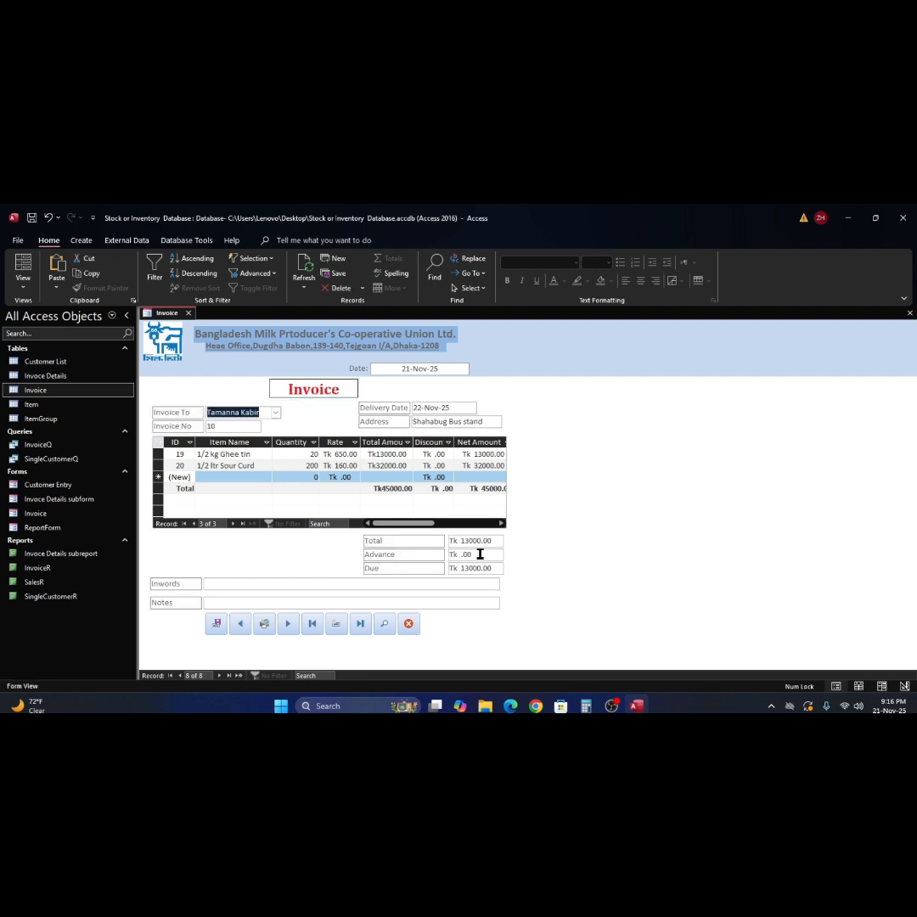
click(480, 554)
drag(480, 554, 439, 556)
text(13000)
key(Tab)
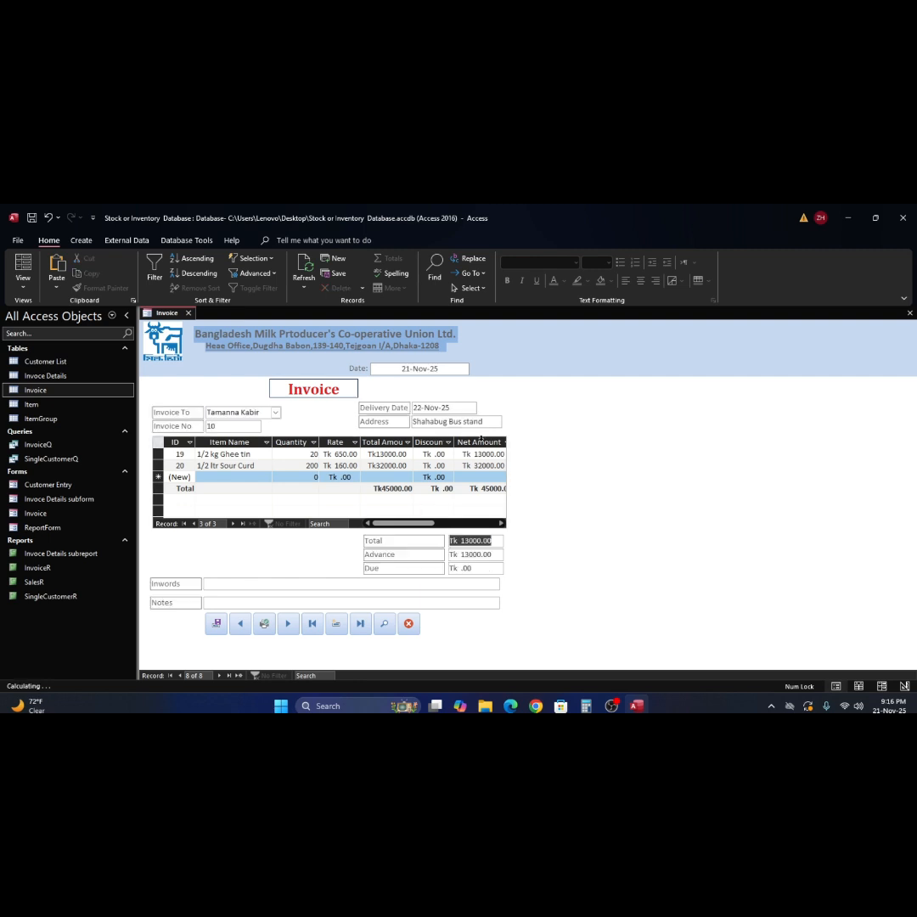
- Write 'Thirteen thousand Taka only' as the amount in words
click(240, 583)
text(Thirteen t)
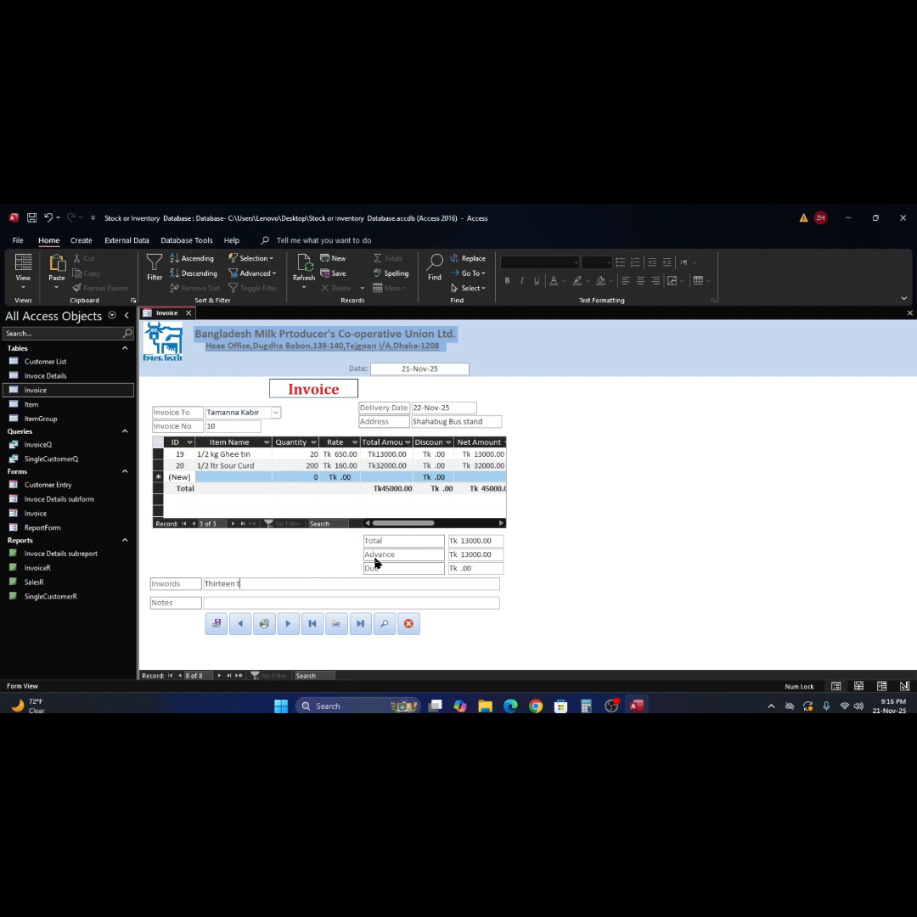
text(housand T)
text(aka only.)
click(280, 605)
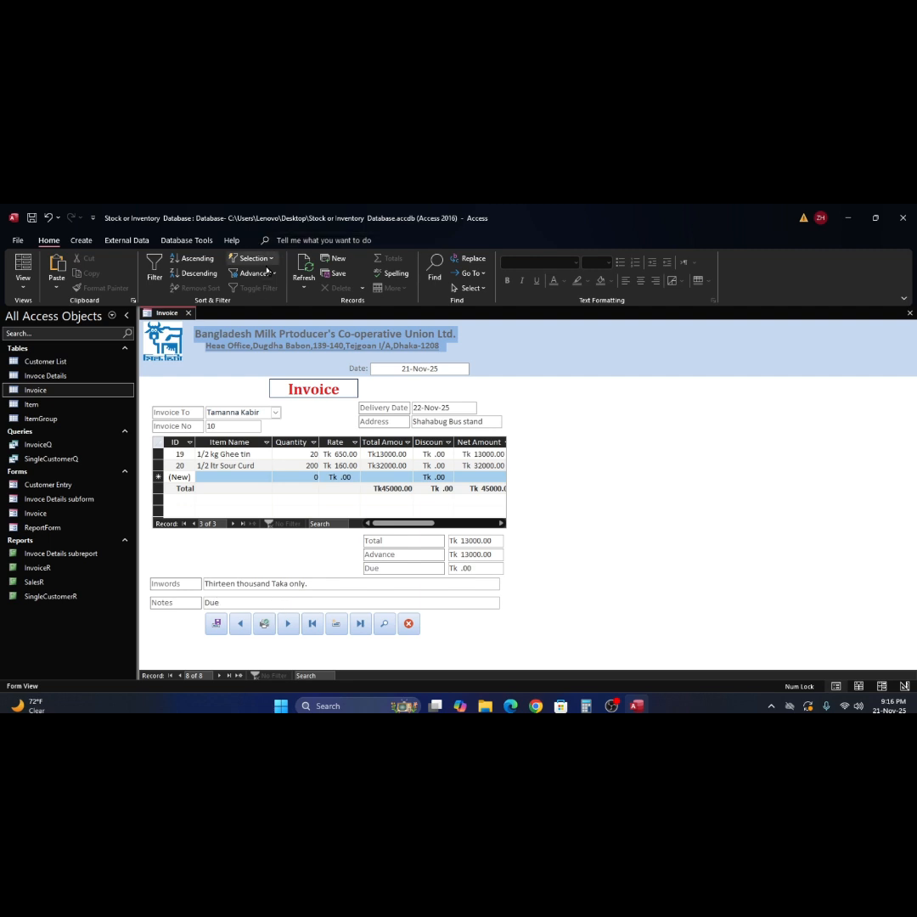
- Refresh invoice 10 and review its InvoiceR preview at whole-page and zoomed views
click(306, 270)
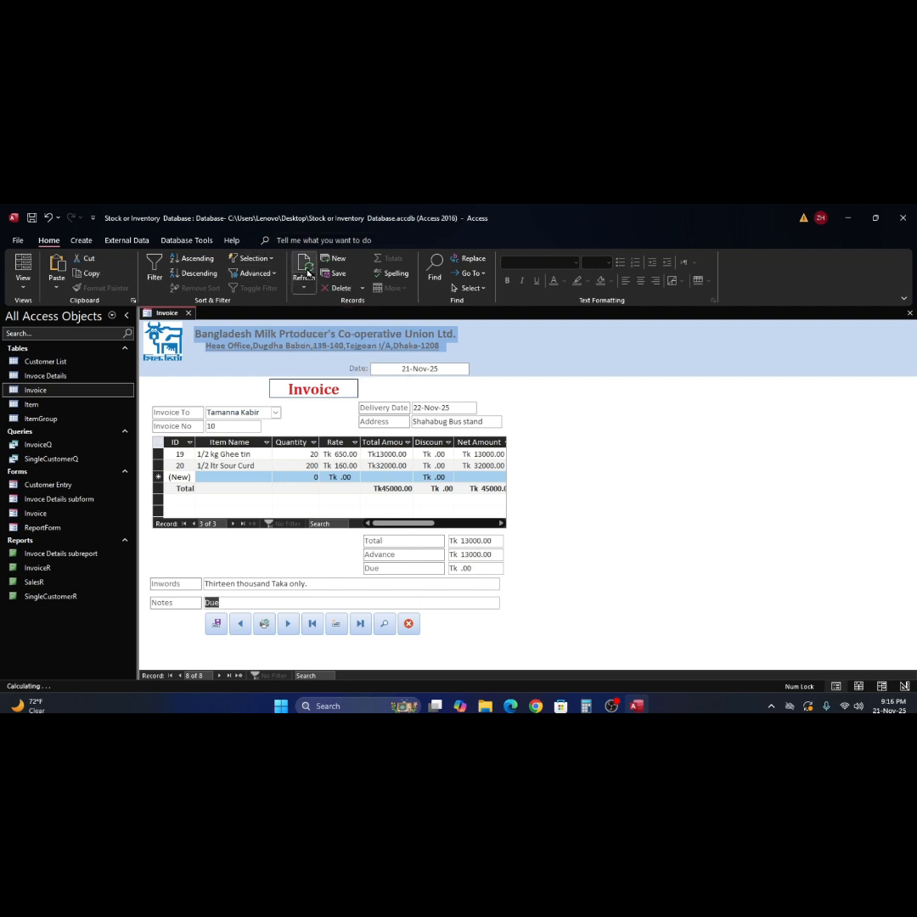
click(385, 625)
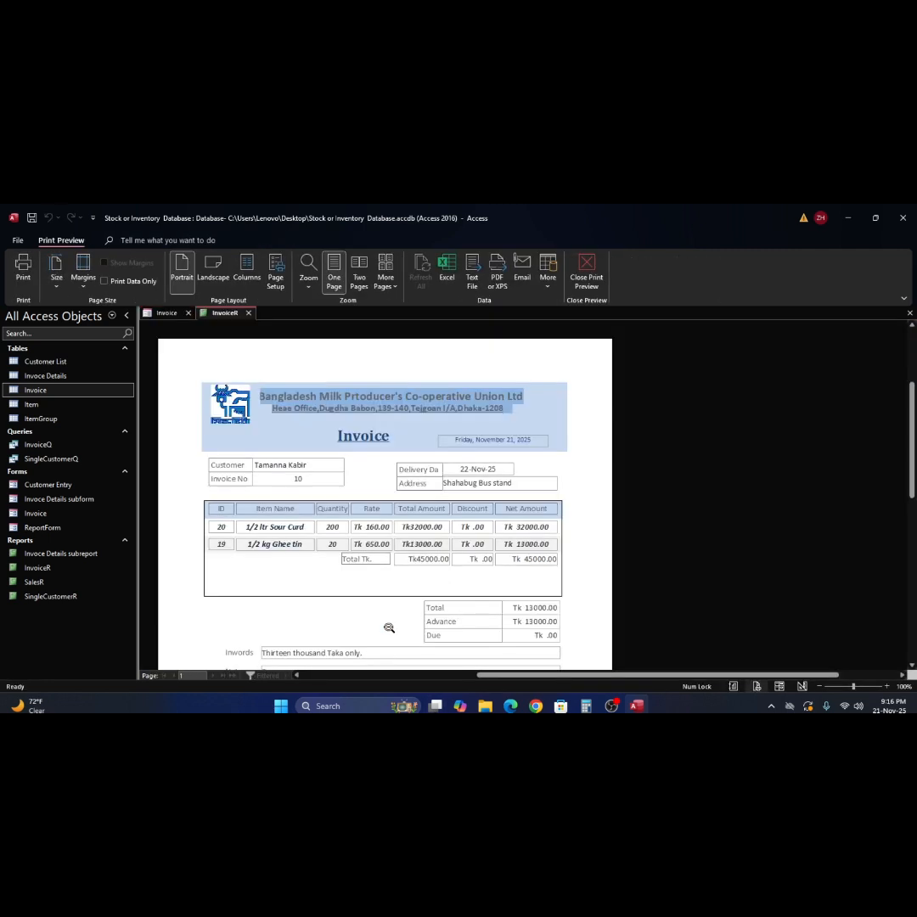
click(514, 496)
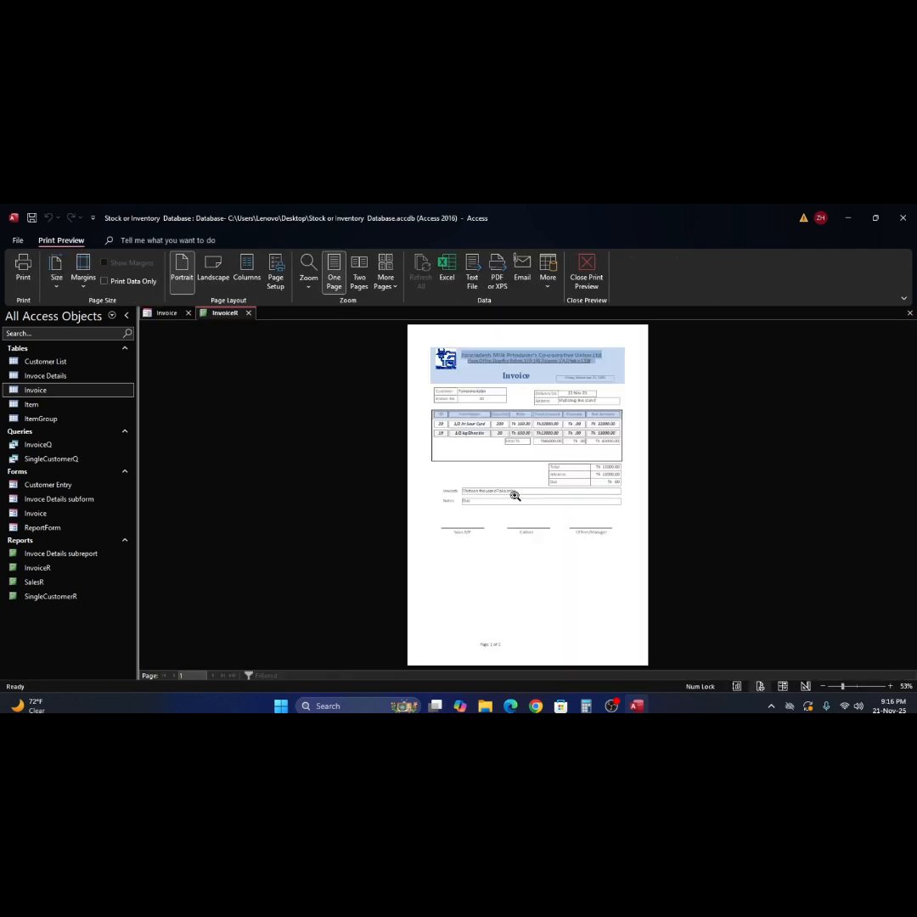
click(515, 496)
click(514, 496)
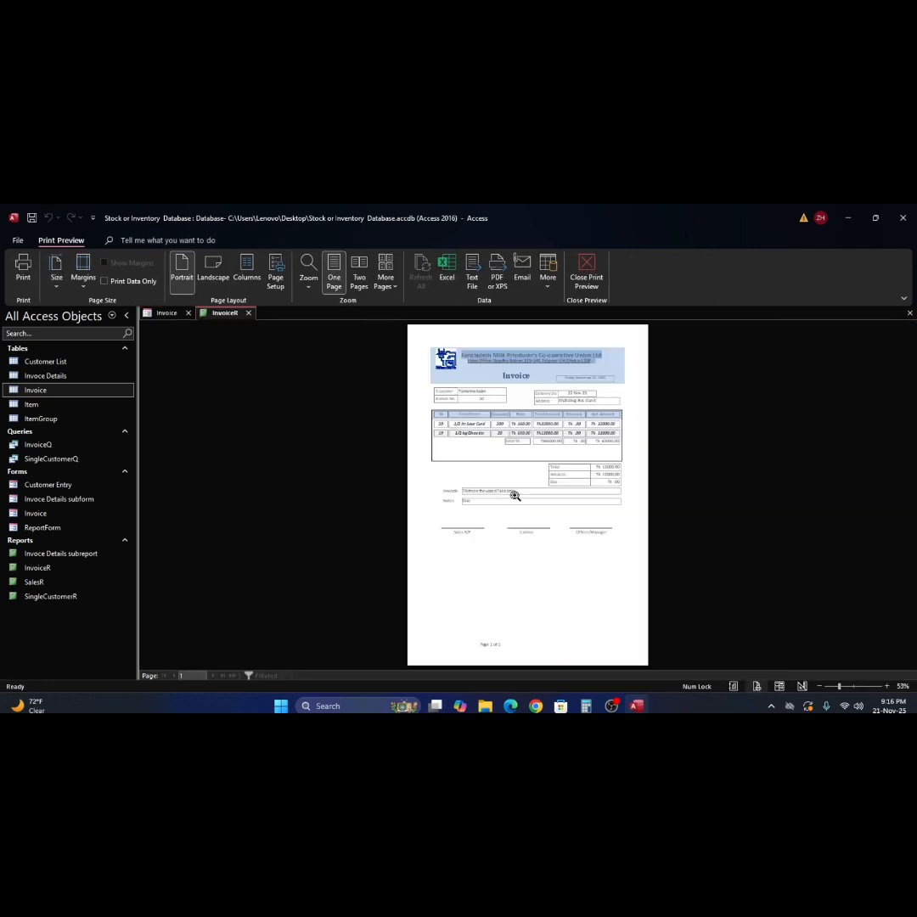
click(586, 271)
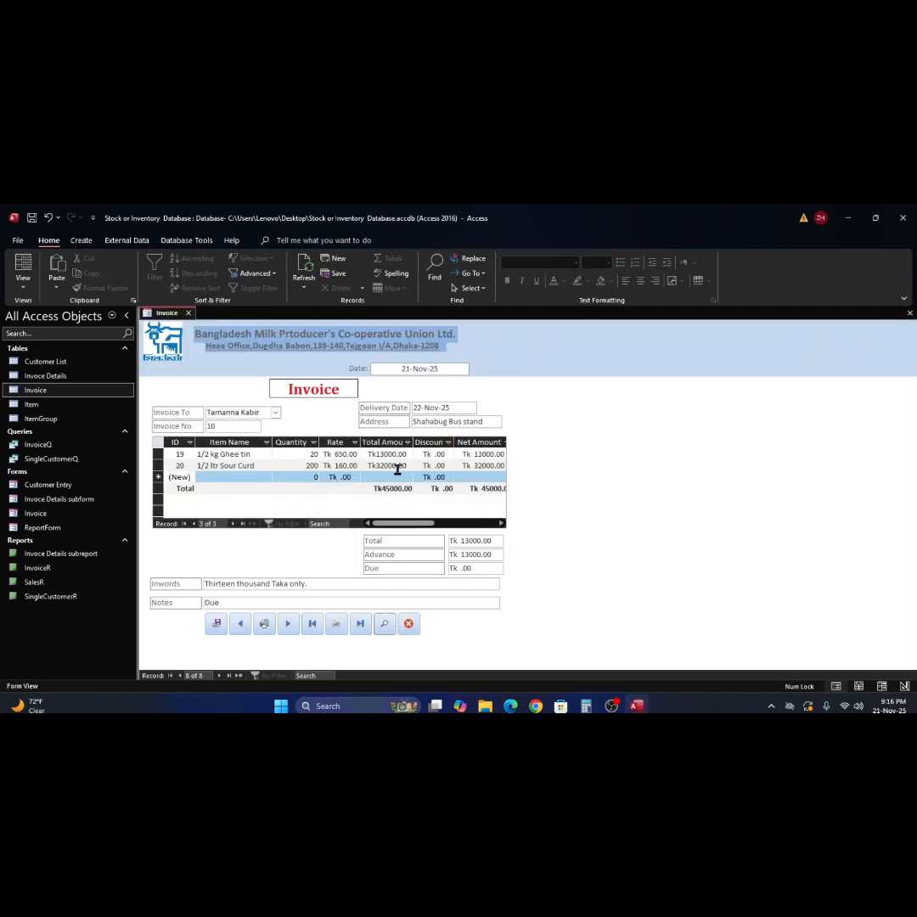
click(459, 412)
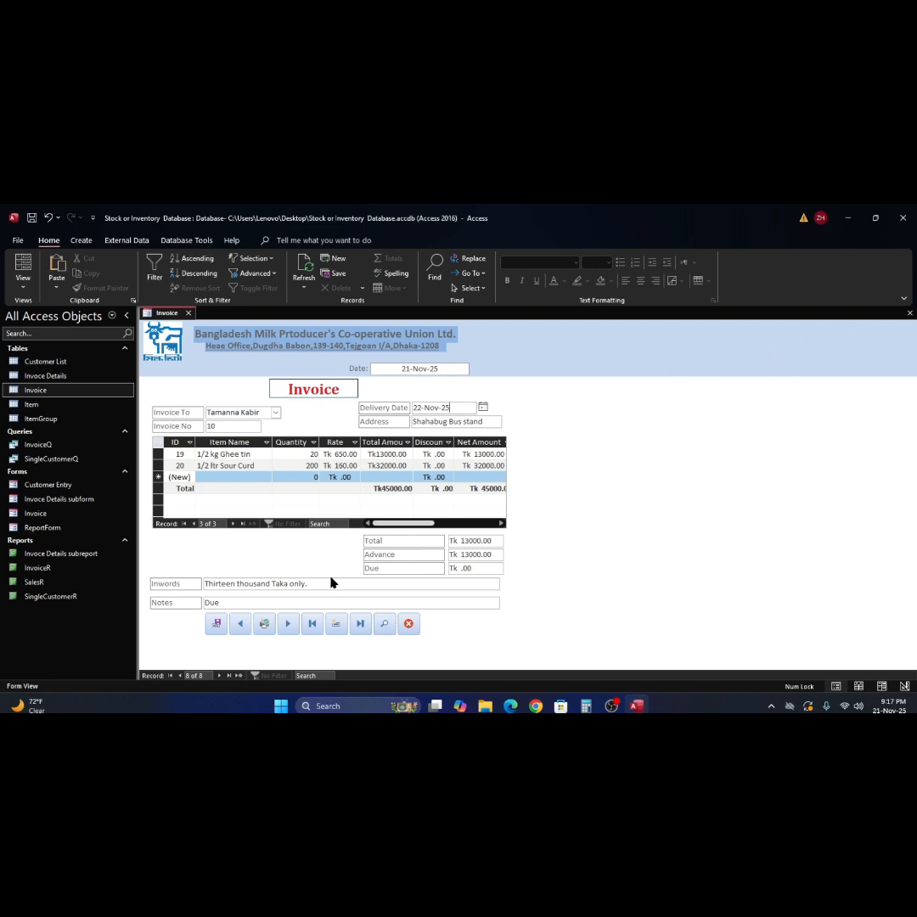
- Close the Invoice form and open ReportForm
click(909, 312)
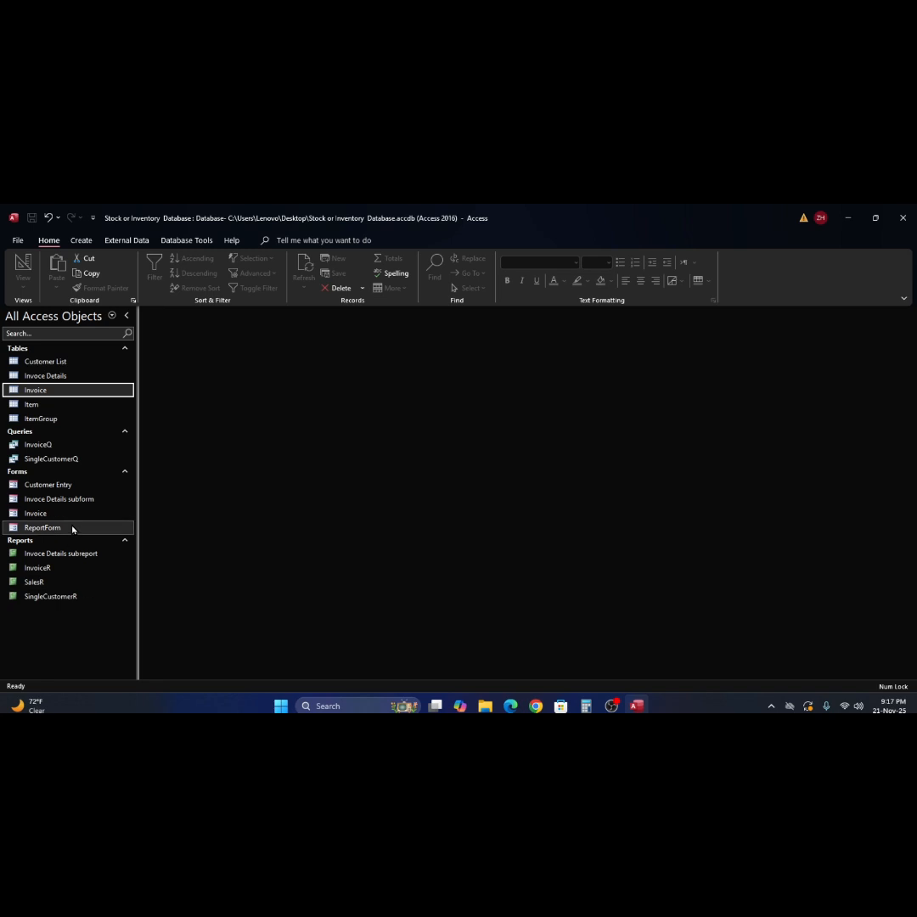
click(15, 529)
double_click(15, 528)
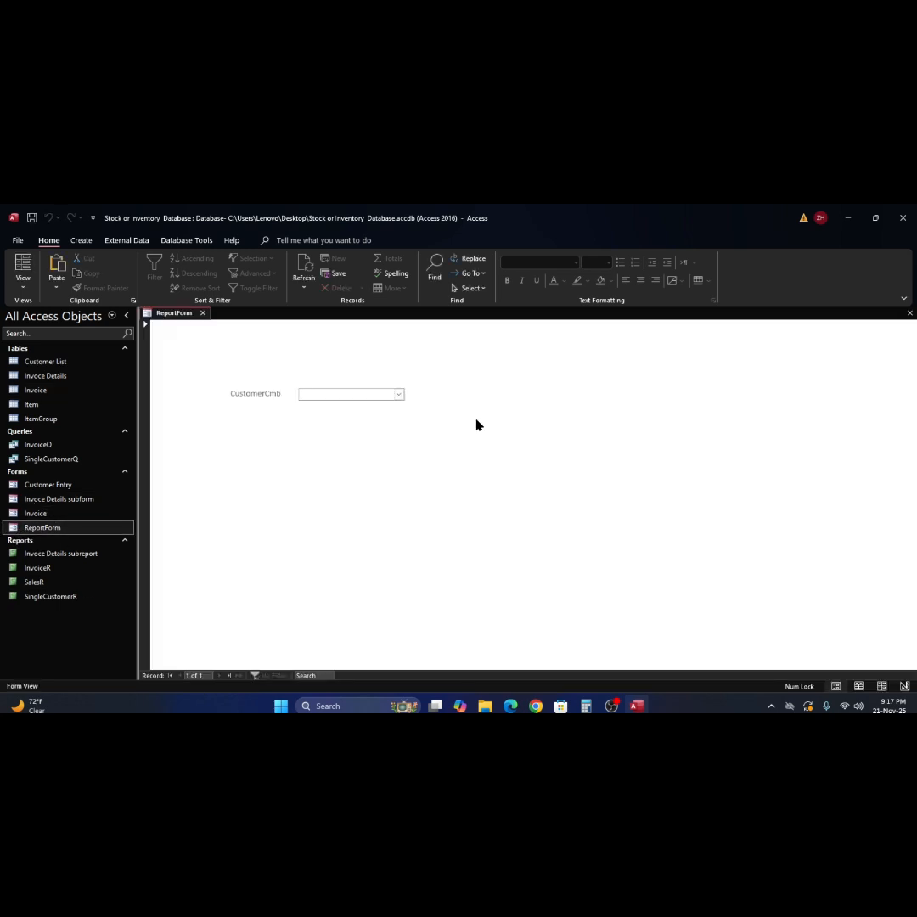
click(399, 395)
click(399, 396)
- Check invoice 10's Total and Due values in the Invoice table
double_click(34, 389)
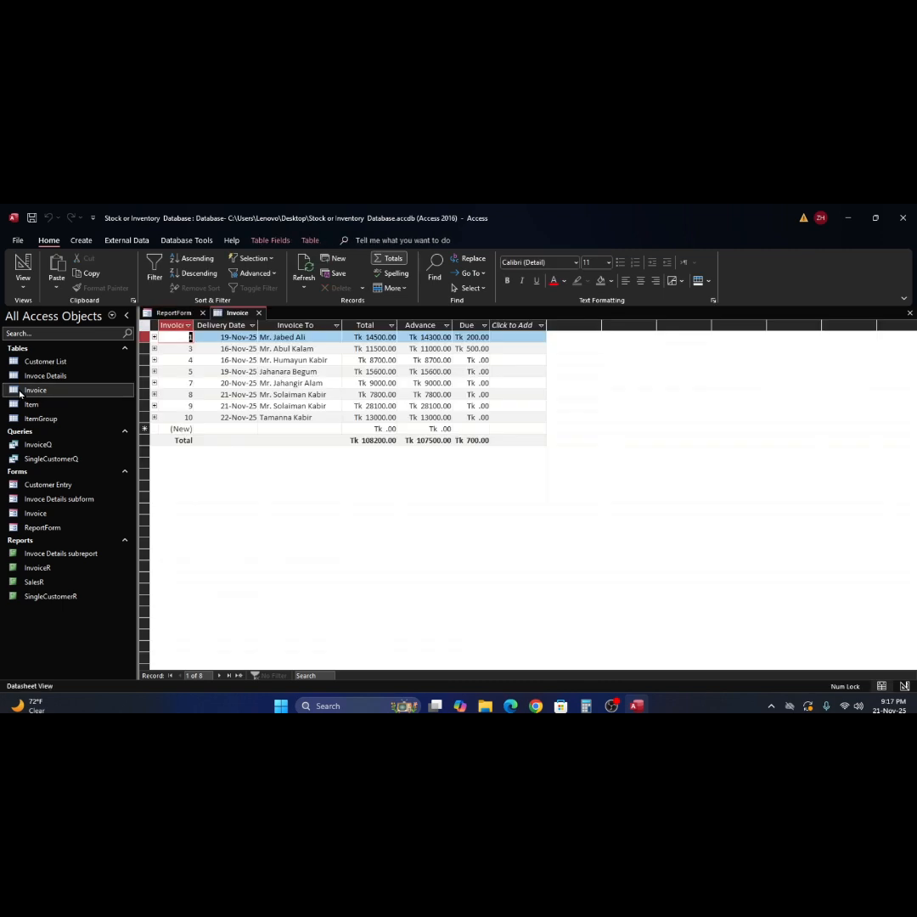
click(371, 417)
click(486, 419)
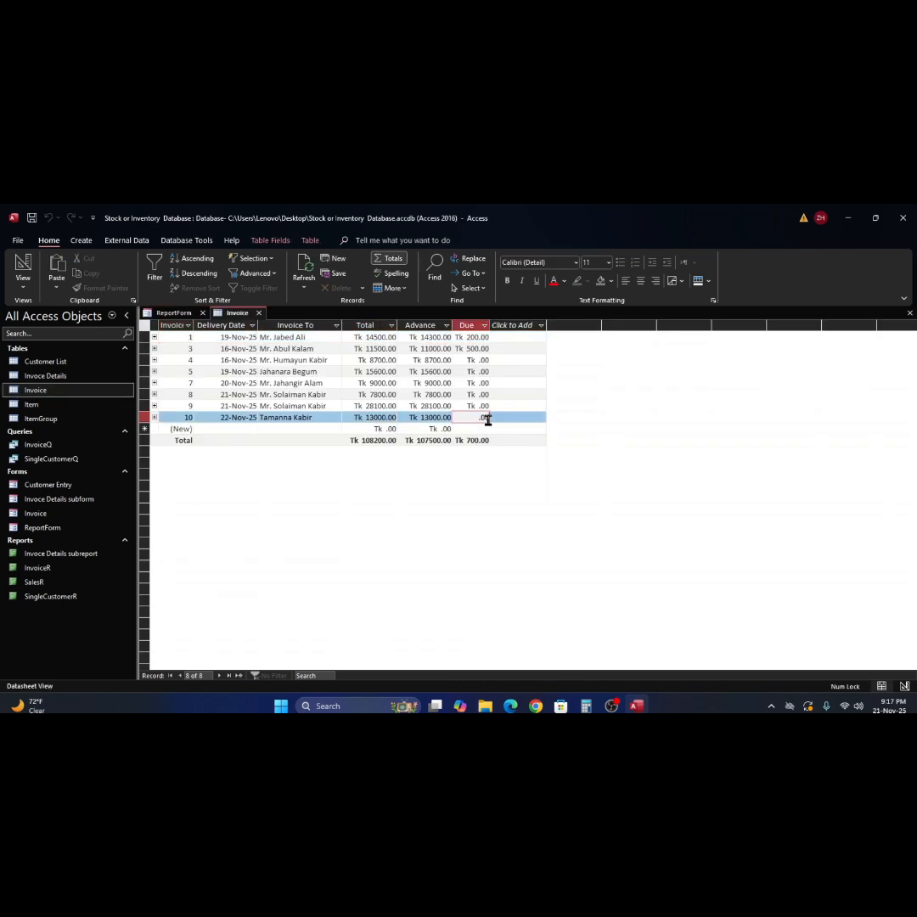
click(909, 314)
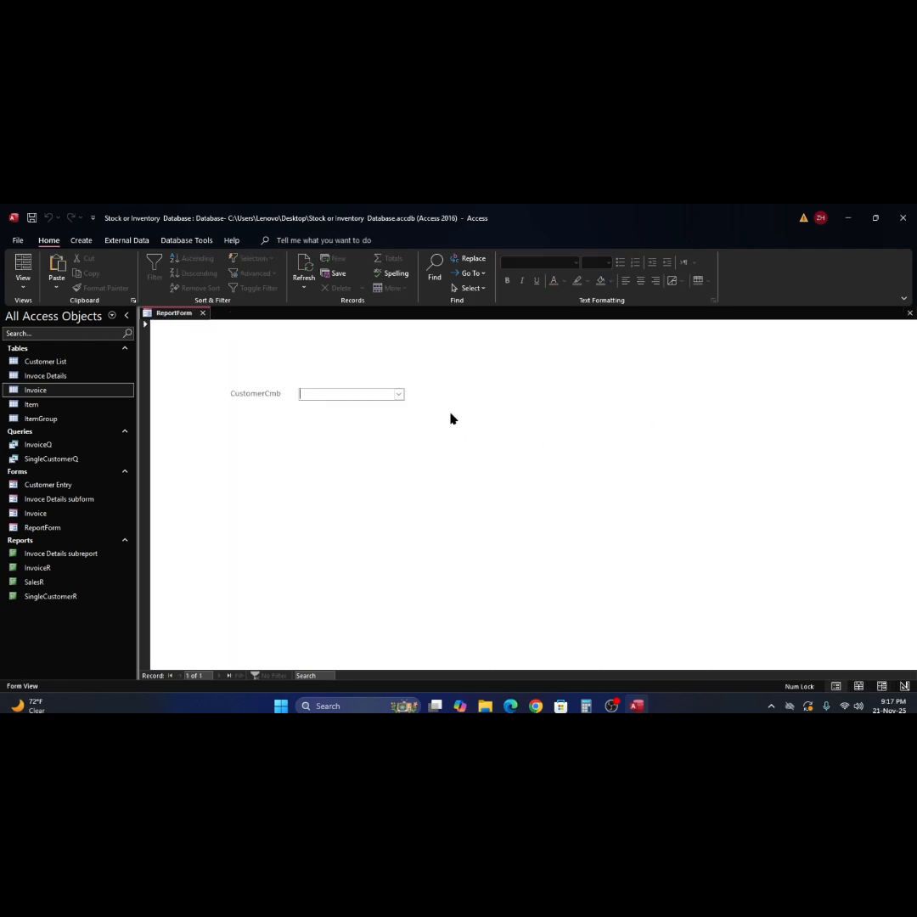
- Choose the new invoice's customer in CustomerCmb, then recheck the Invoice table
click(398, 395)
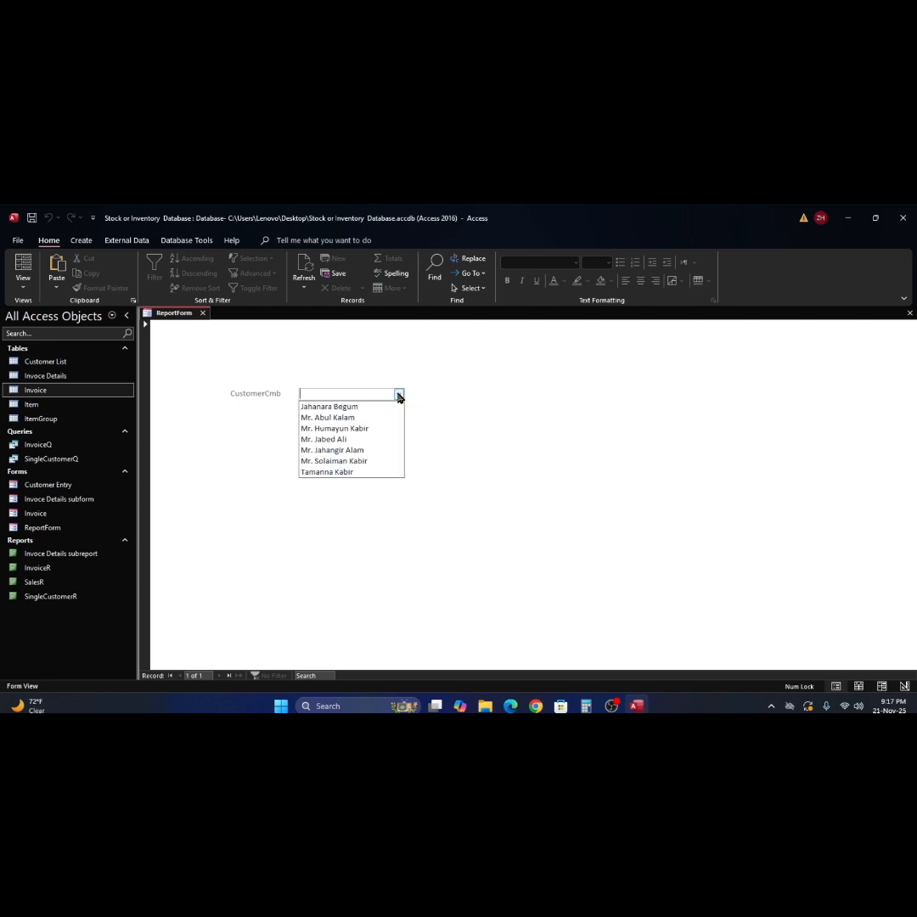
click(373, 472)
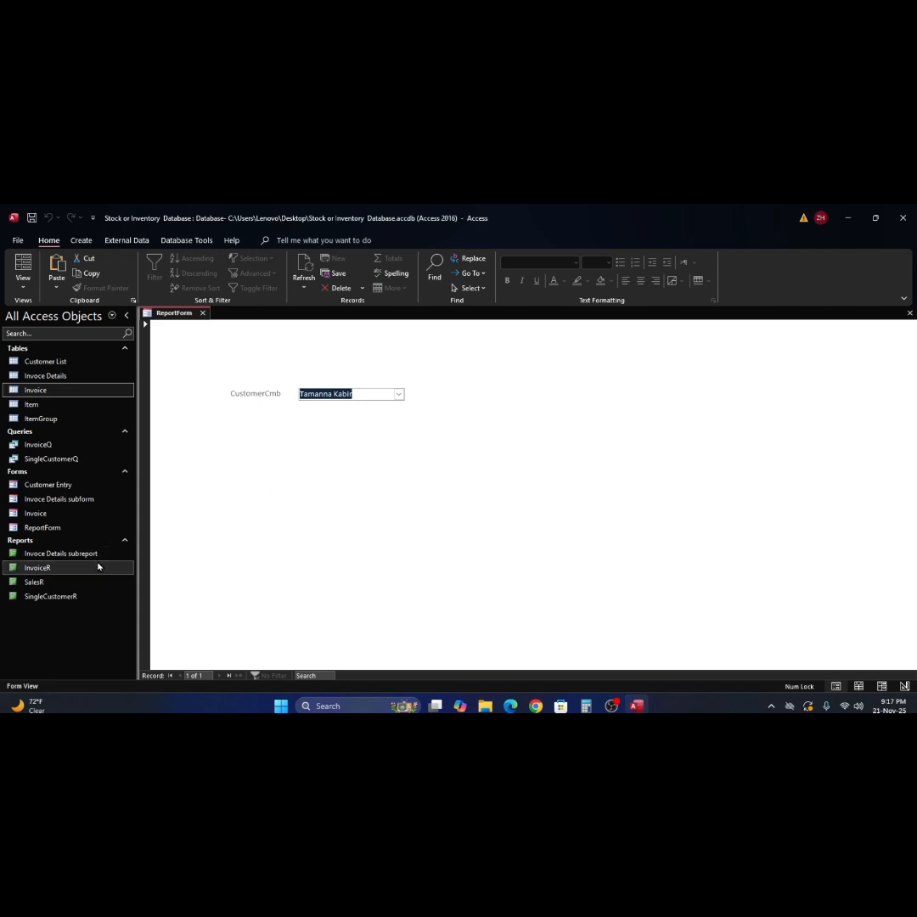
double_click(32, 390)
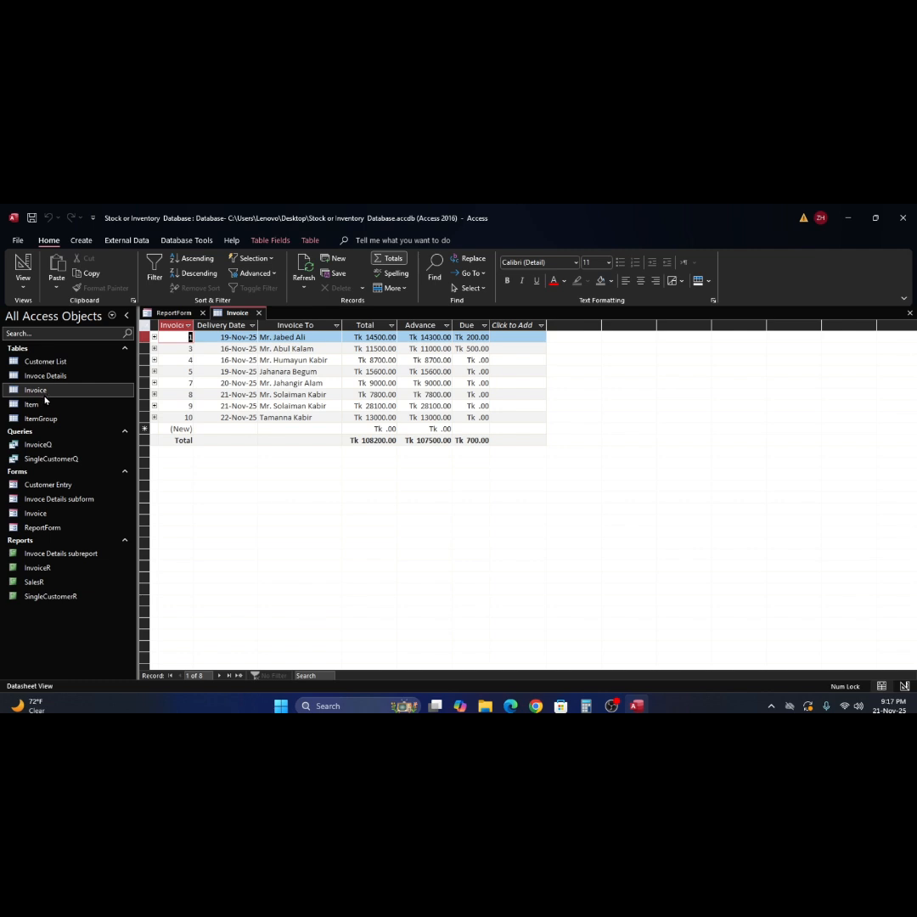
click(909, 312)
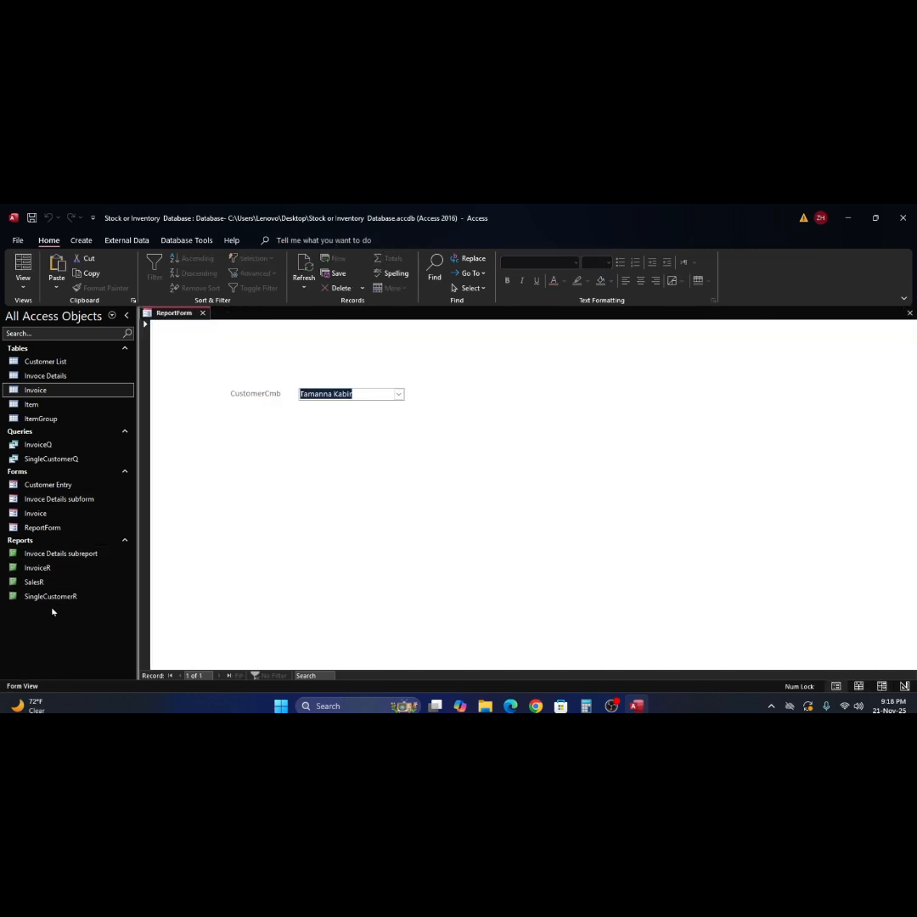
- Run the SingleCustomerR report with start and end dates of 22/11/25
double_click(21, 600)
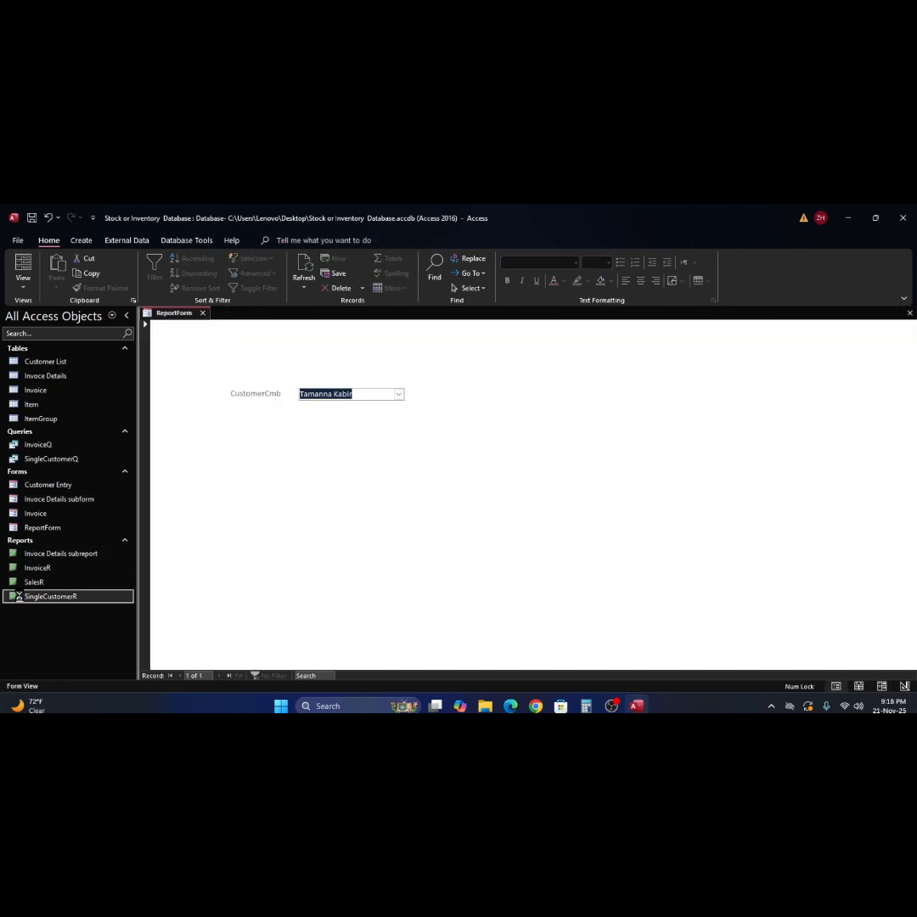
text(22/11/25)
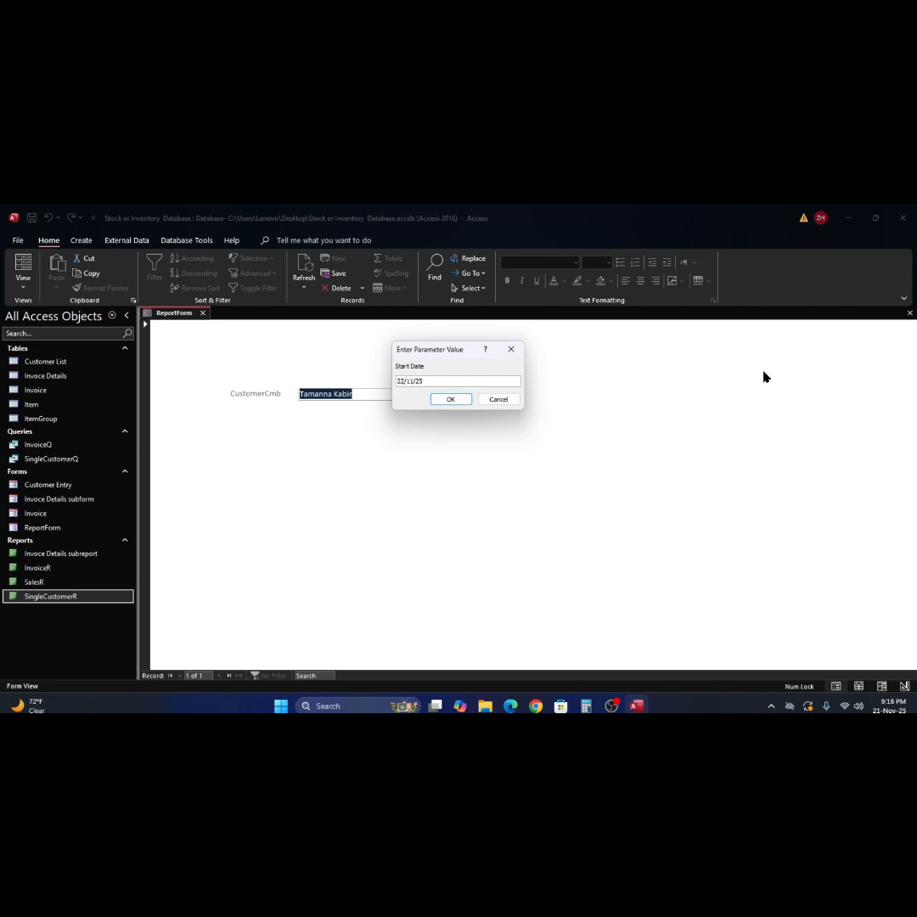
click(453, 400)
text(22/11/25)
click(459, 401)
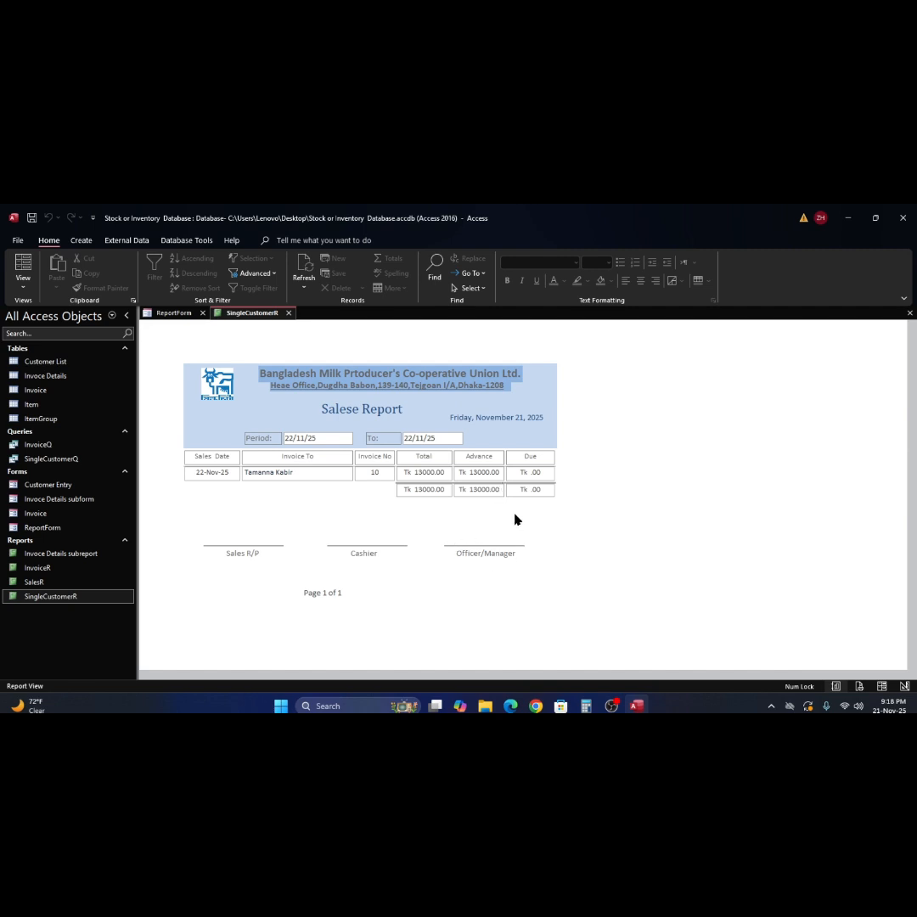
- Inspect the report's footer totals, header and signature-line sections
click(474, 518)
click(675, 411)
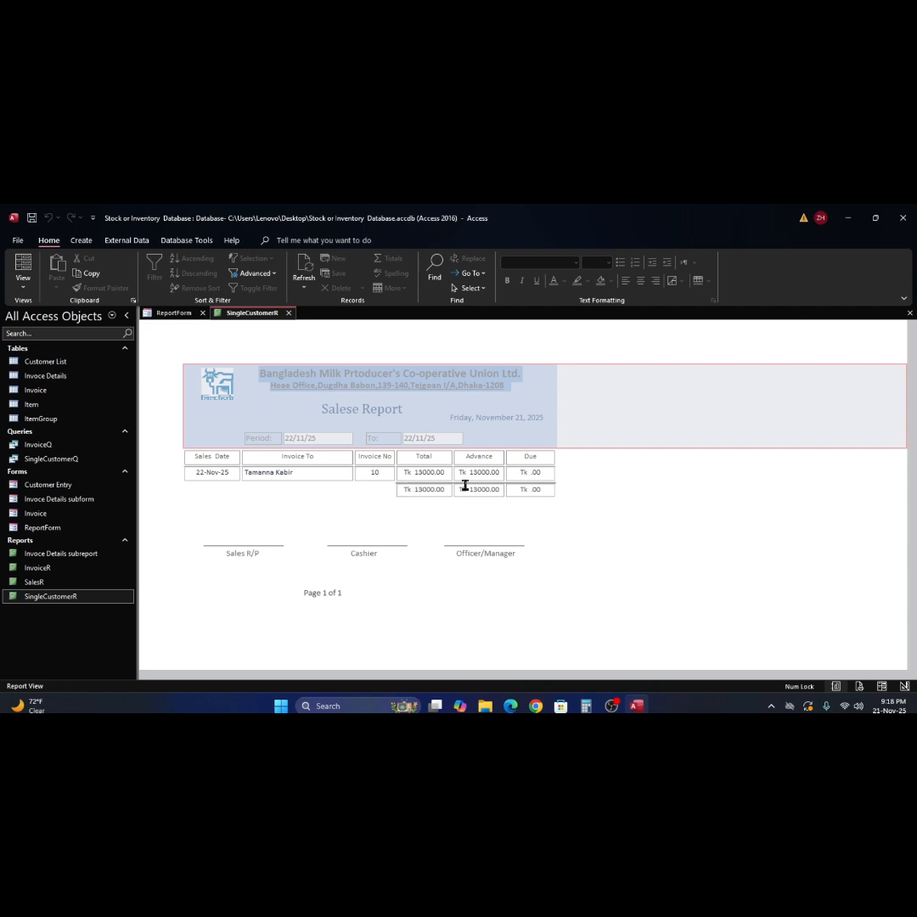
click(665, 555)
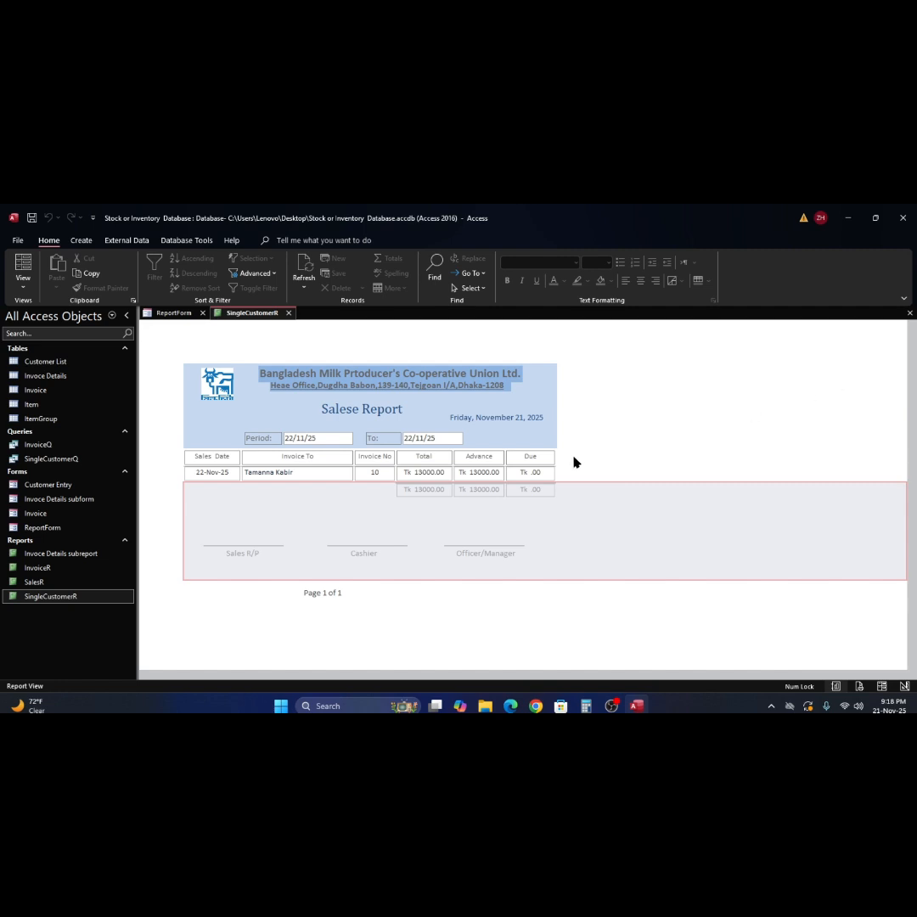
click(431, 438)
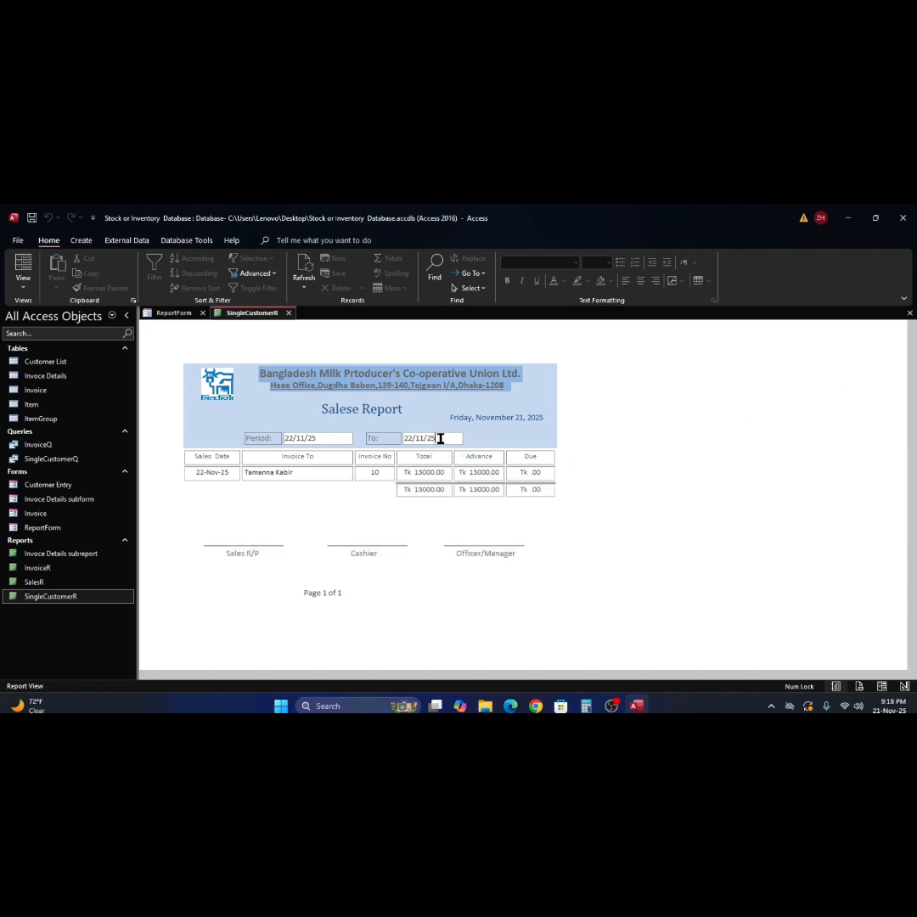
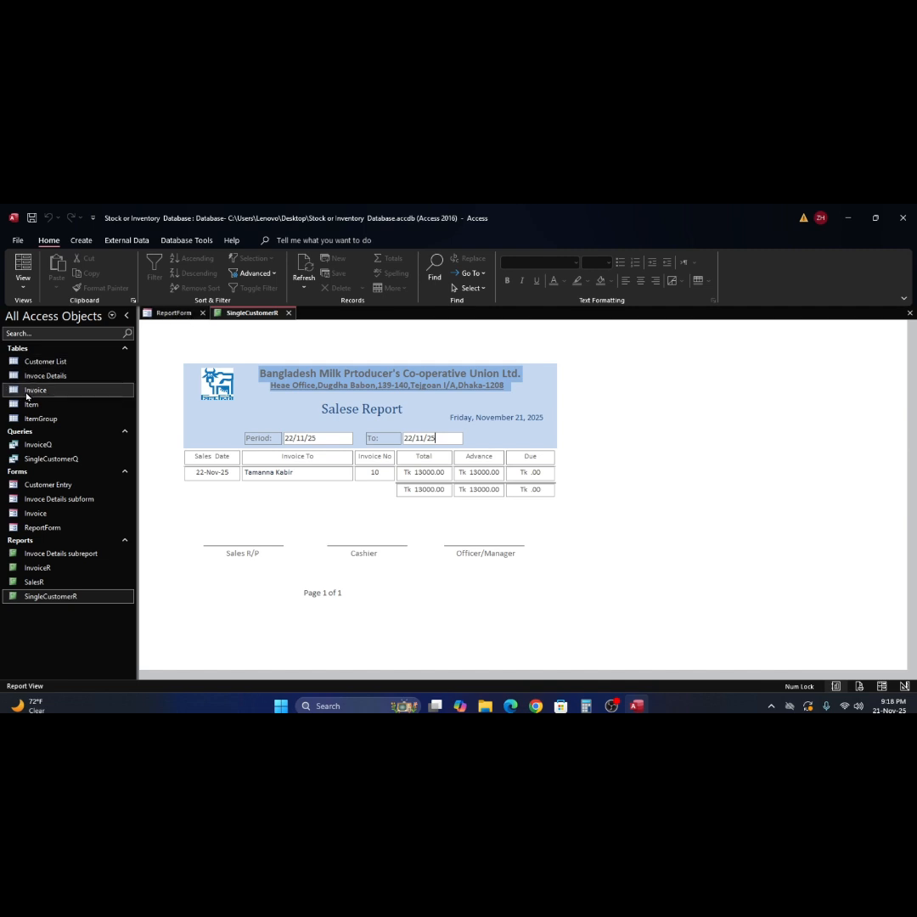
- Review the Invoice table's records, then close it and the SingleCustomerR report tabs
double_click(34, 390)
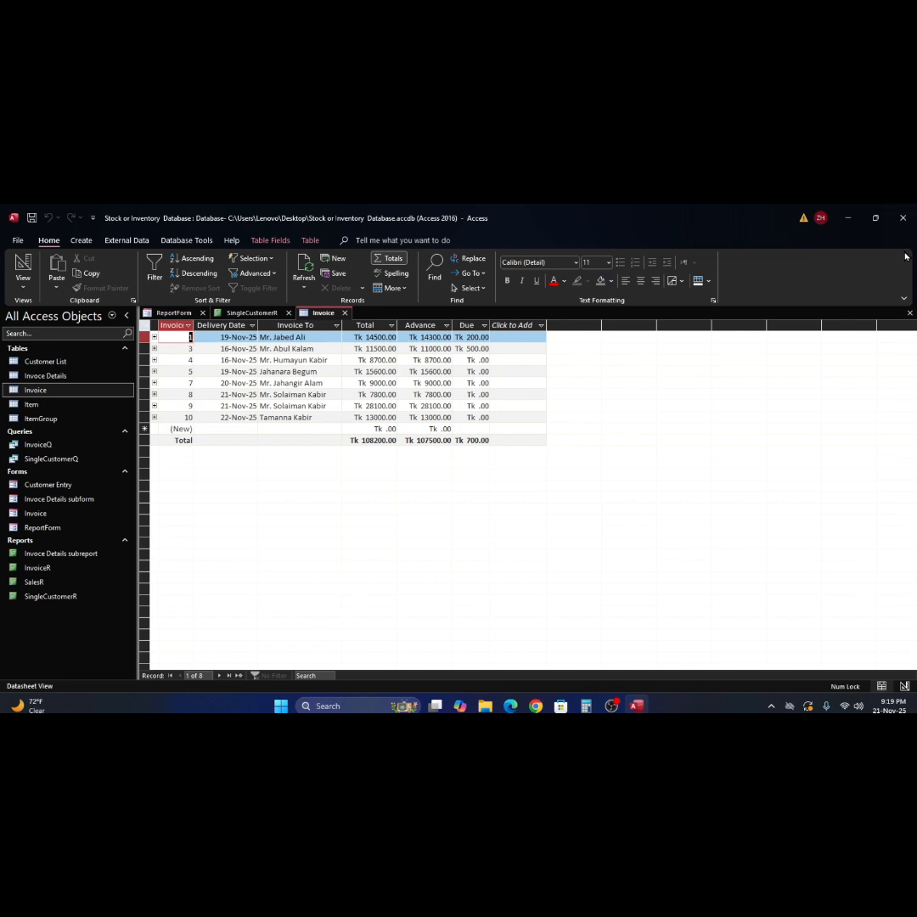
click(910, 313)
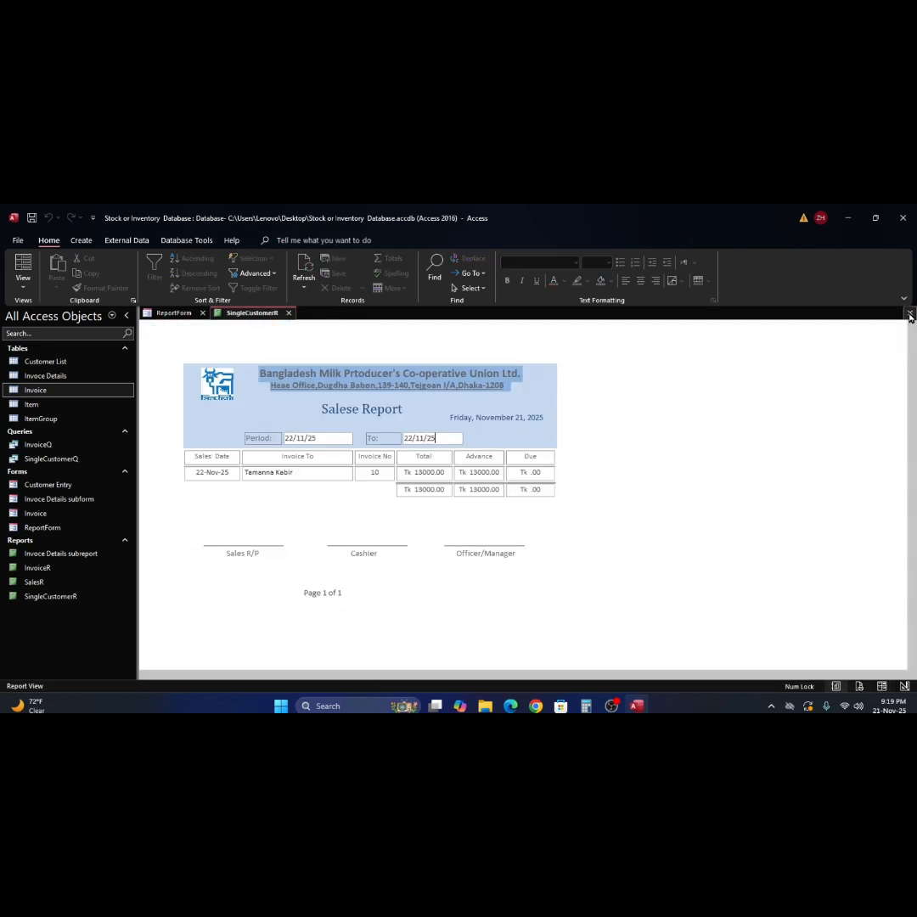
click(910, 313)
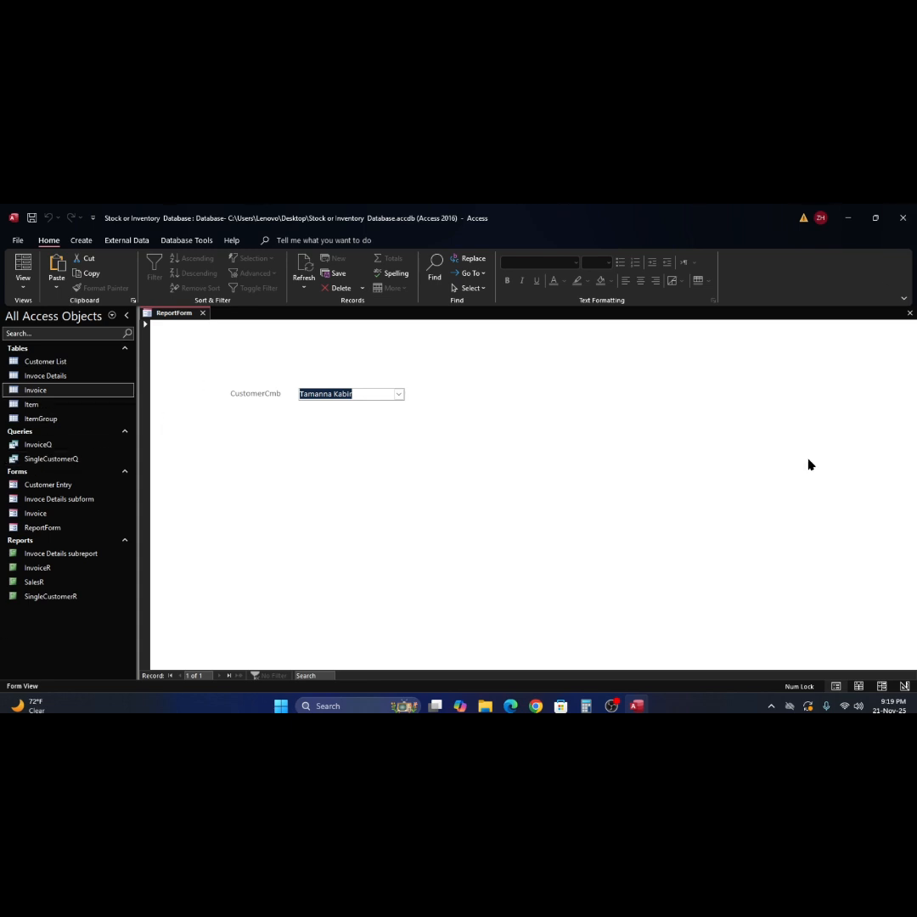
- Pick a different customer in CustomerCmb and run SingleCustomerR for 19/11/25 to 19/11/25
click(400, 398)
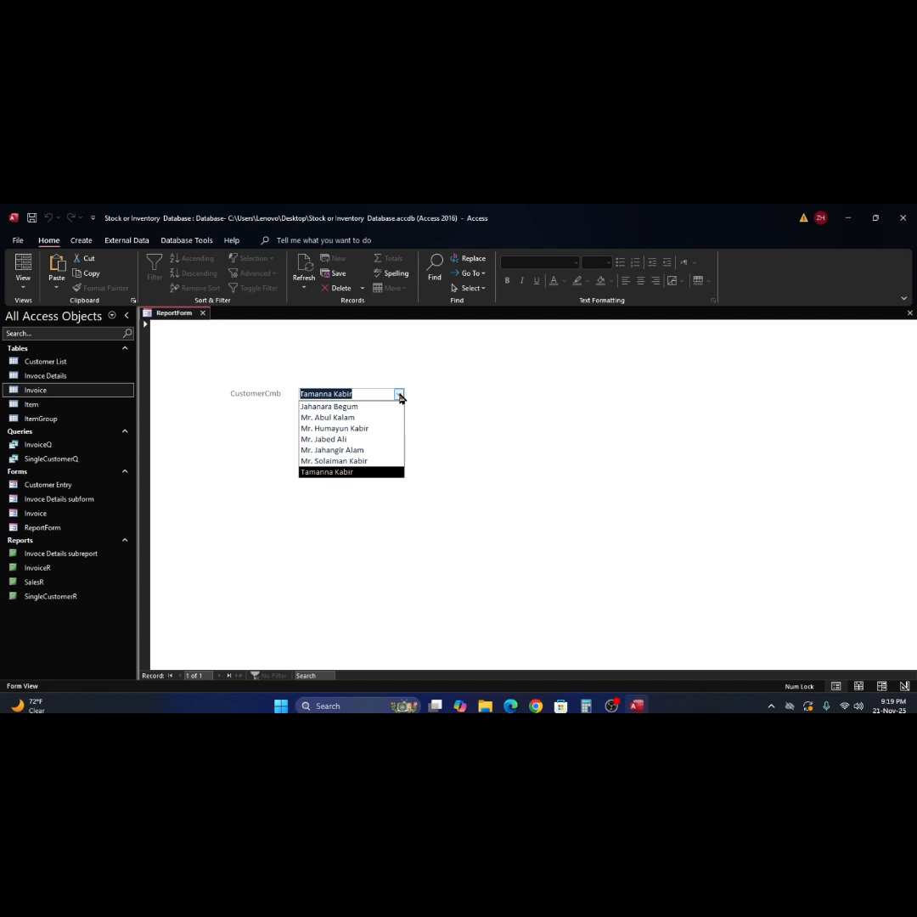
click(381, 462)
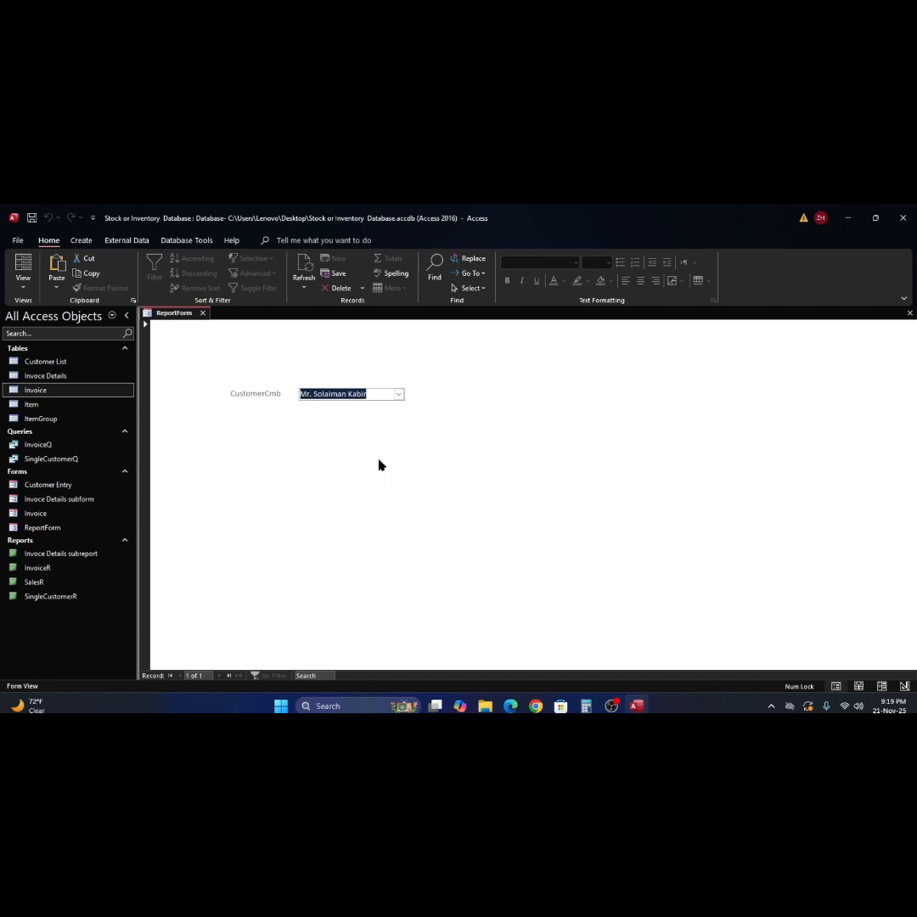
click(21, 597)
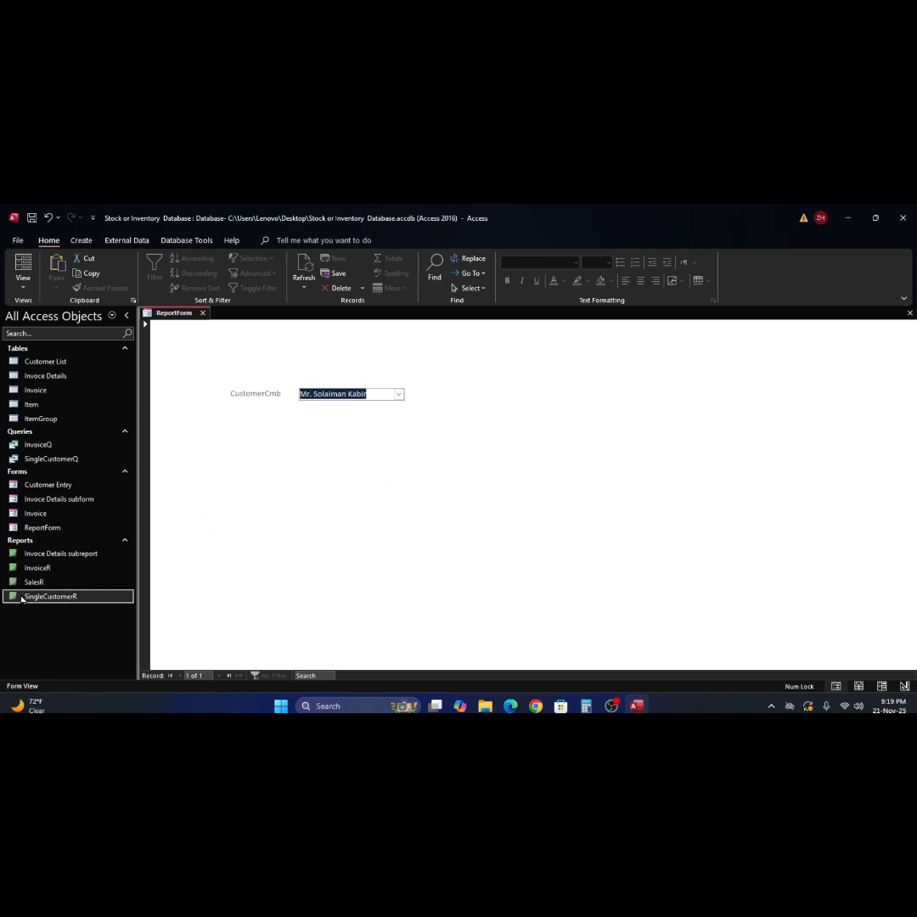
double_click(21, 597)
text(19/11/25)
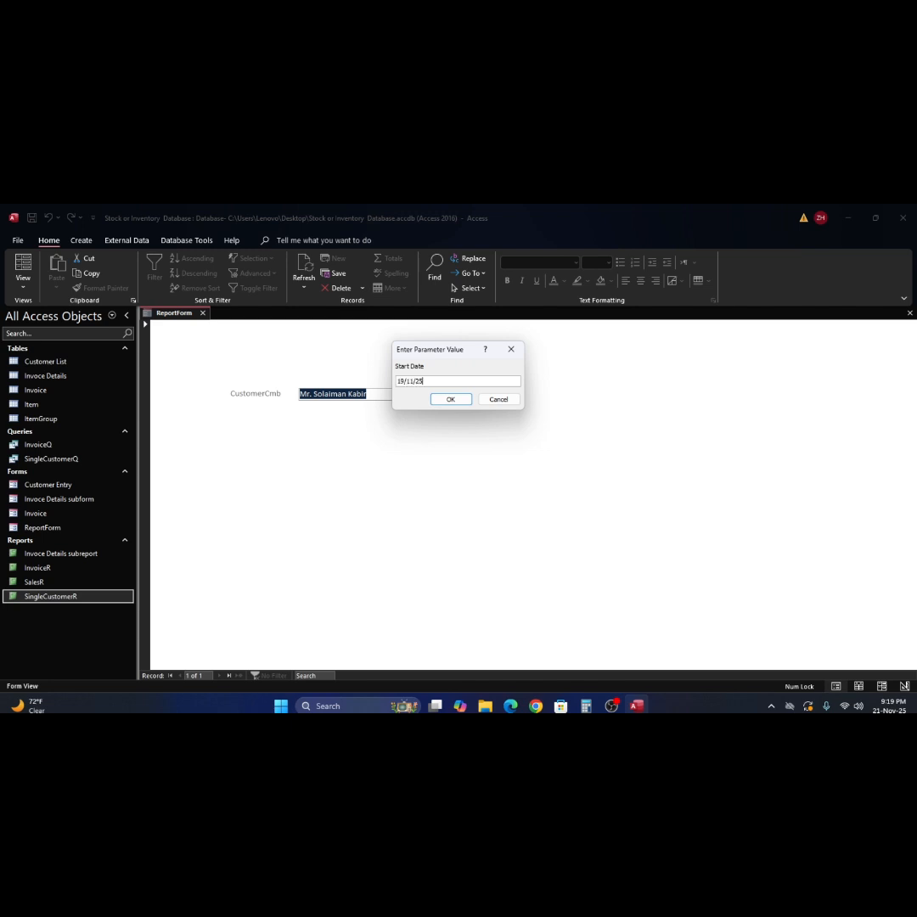
click(451, 399)
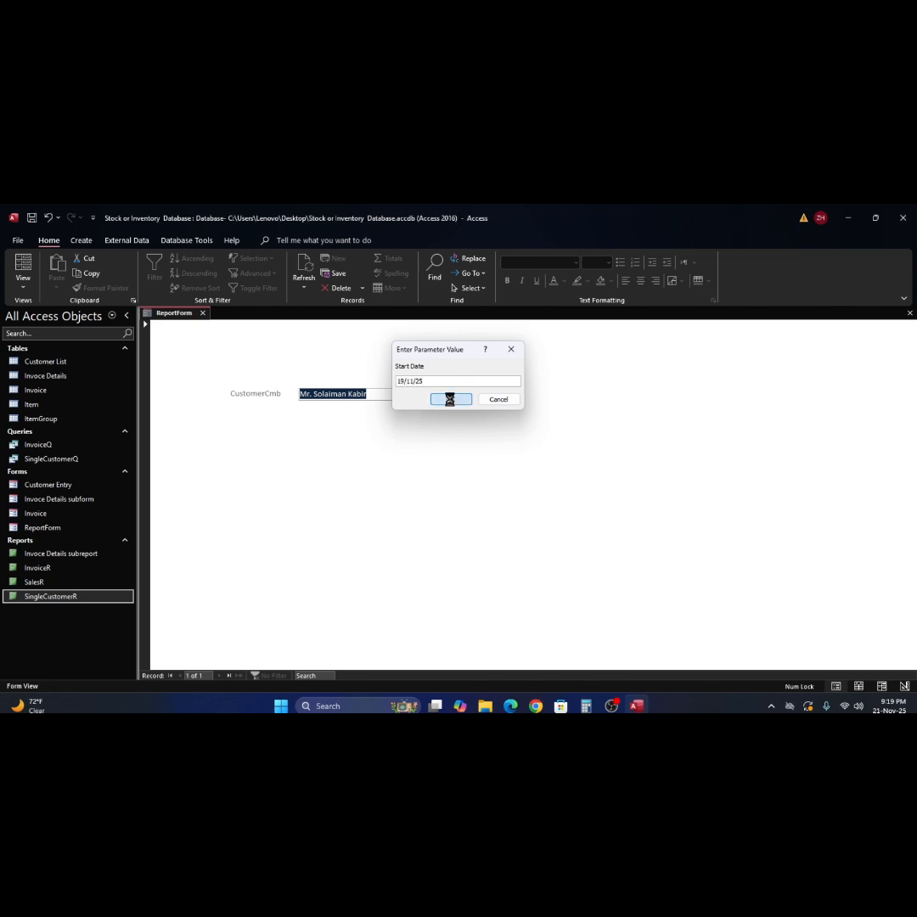
text(19/11/25)
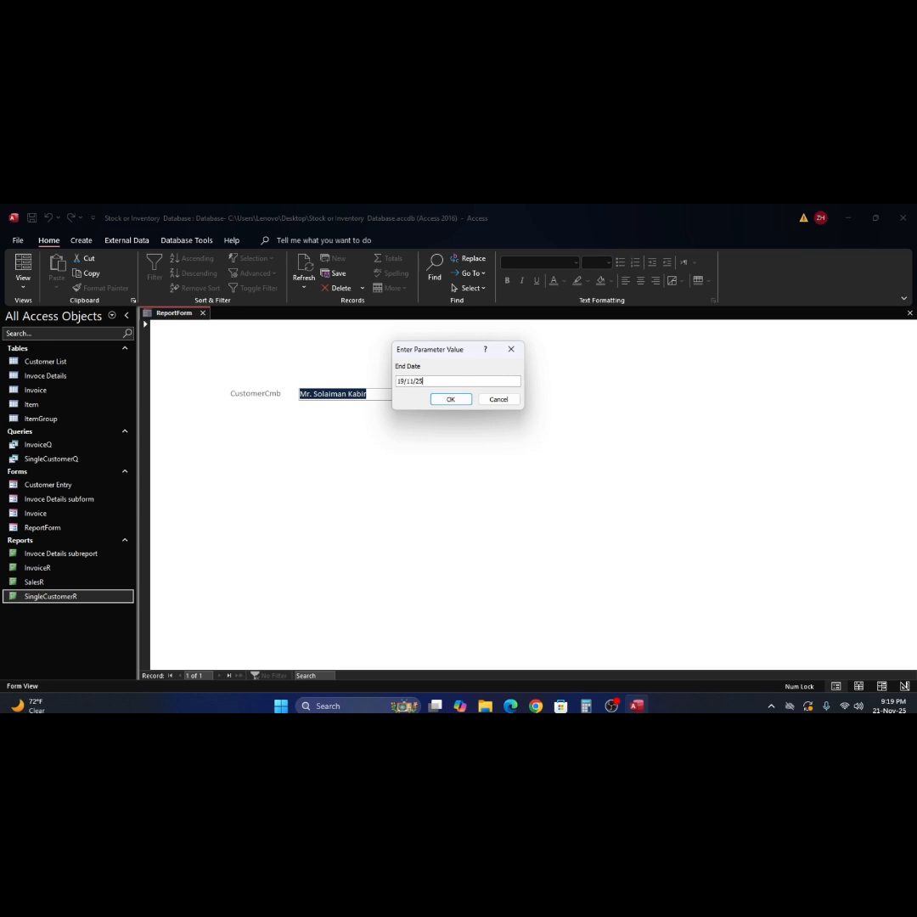
click(452, 399)
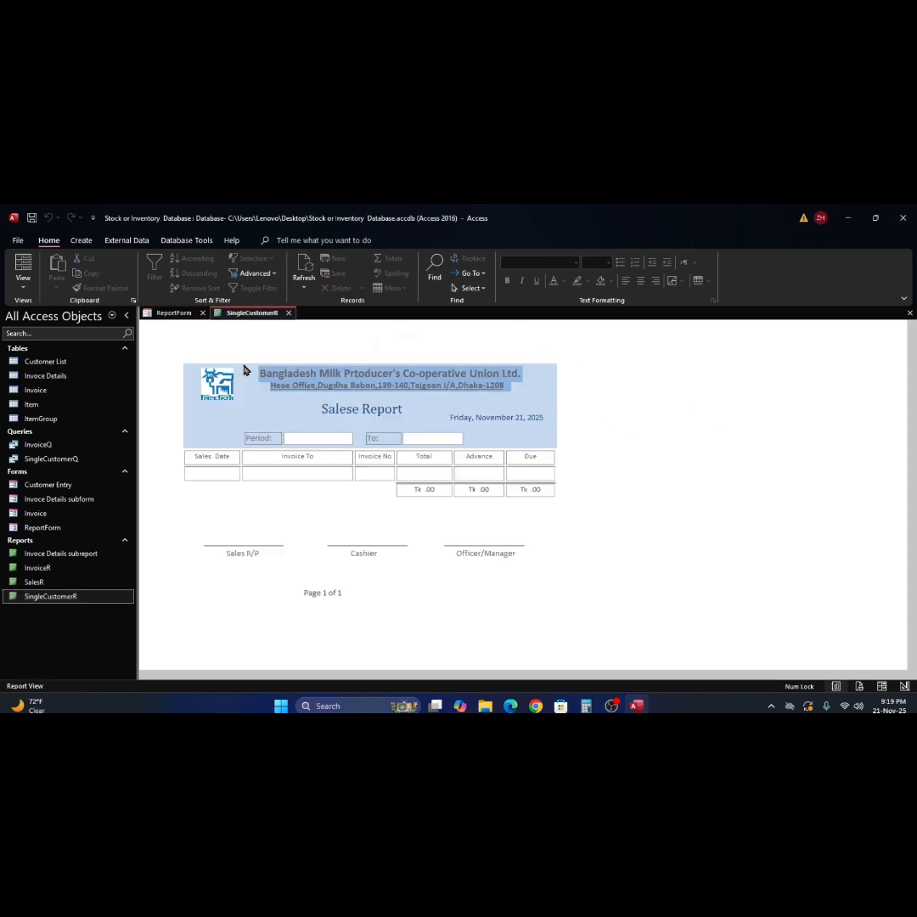
- Return to ReportForm, then close both ReportForm and the SingleCustomerR report
click(162, 315)
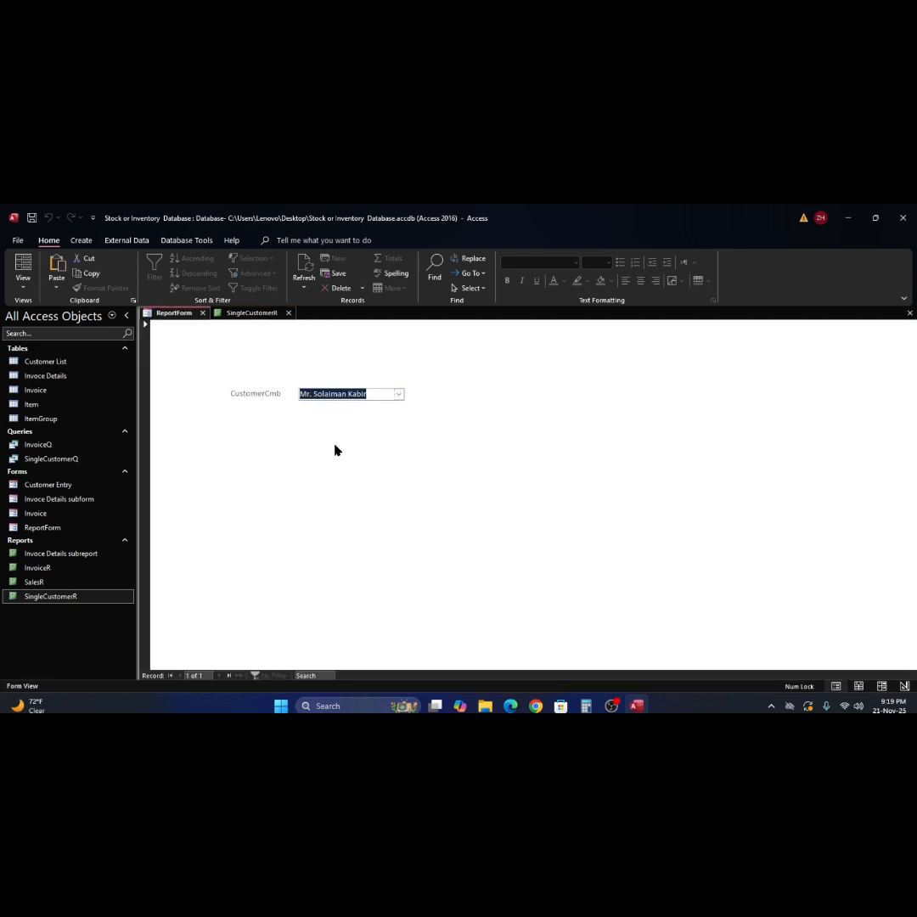
click(51, 596)
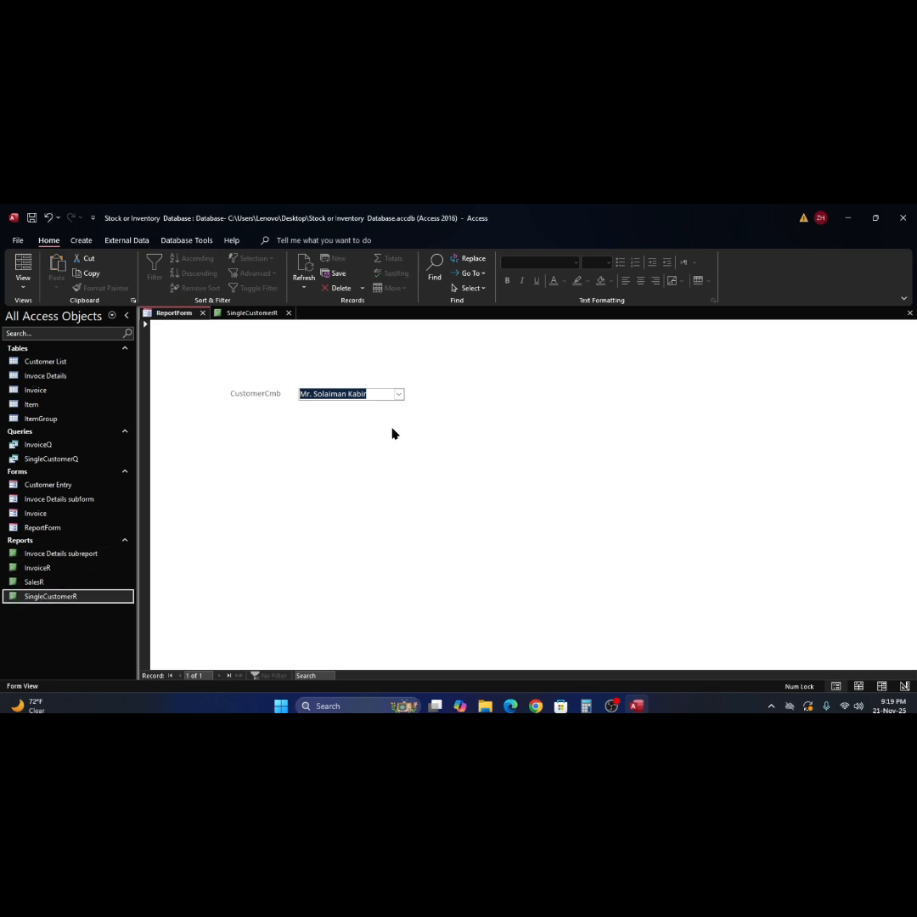
click(910, 314)
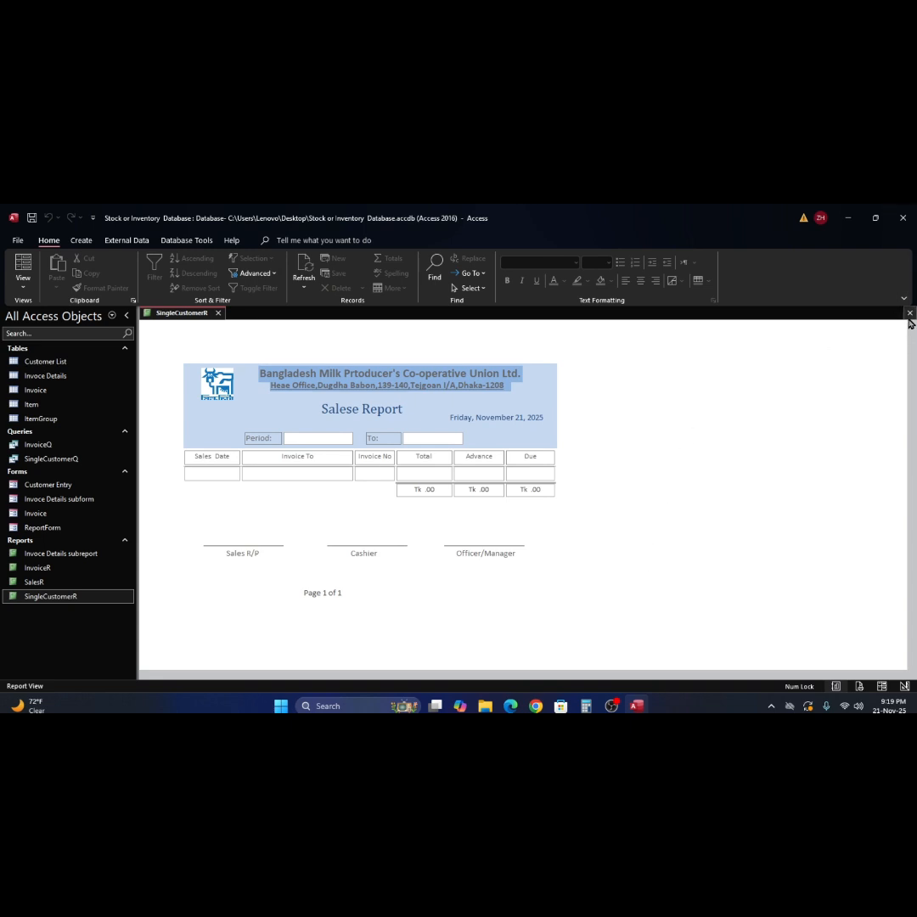
click(909, 313)
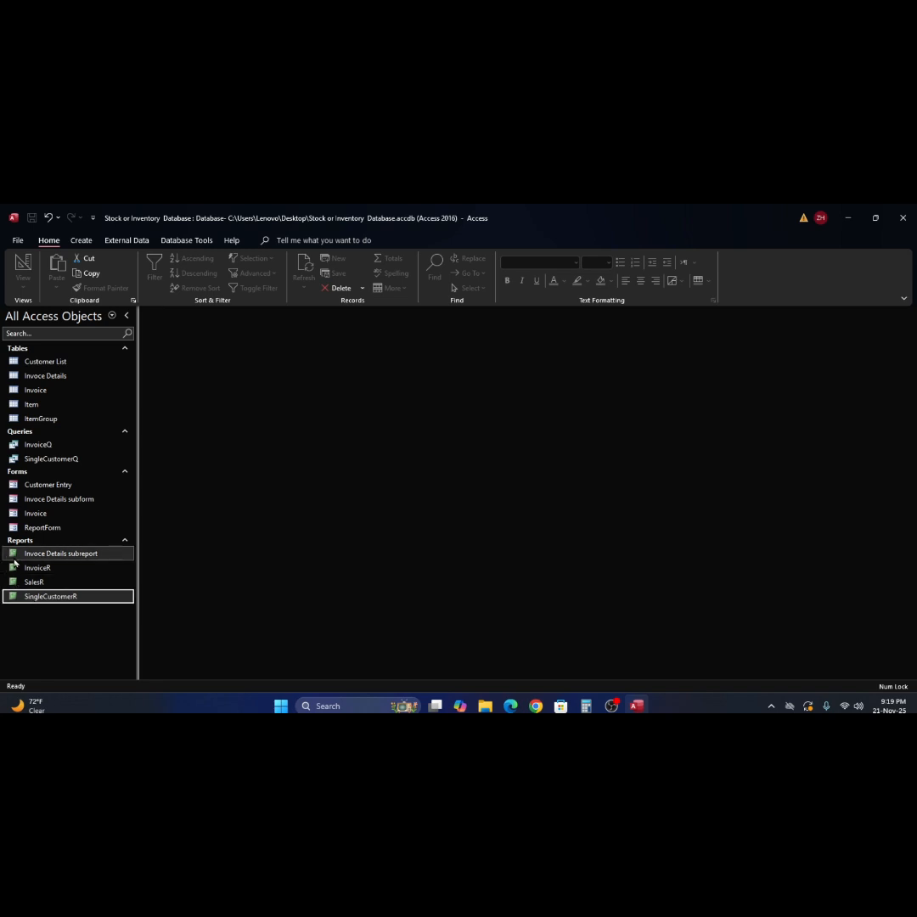
double_click(17, 530)
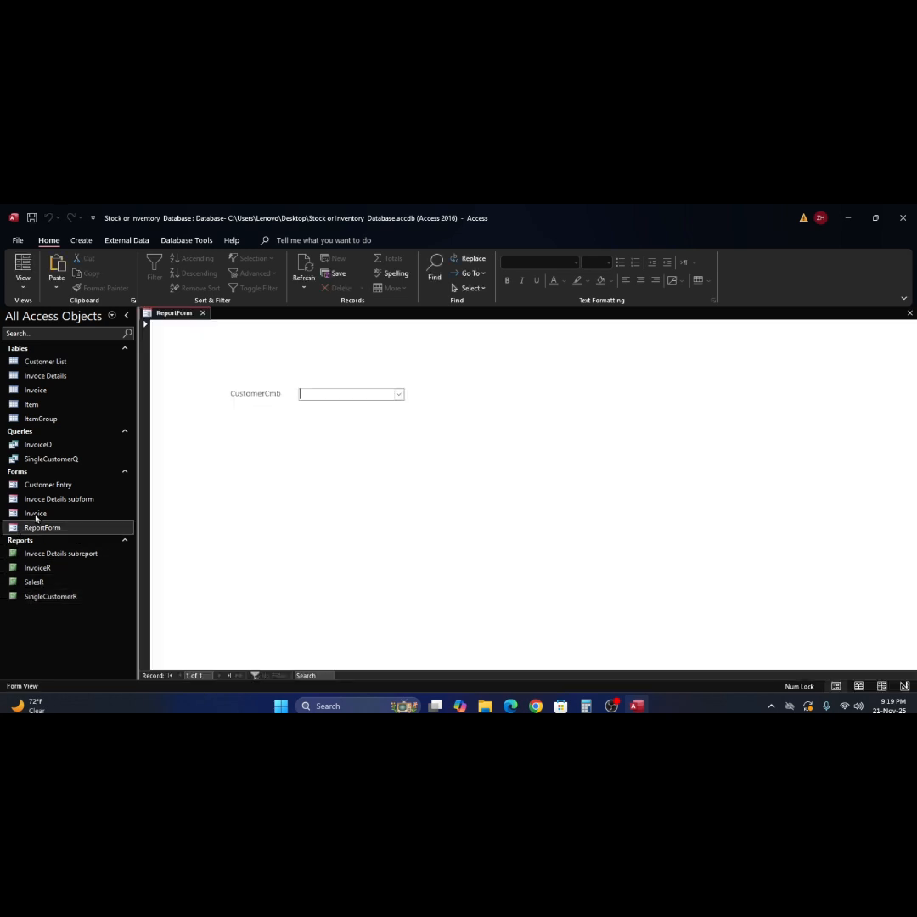
click(398, 395)
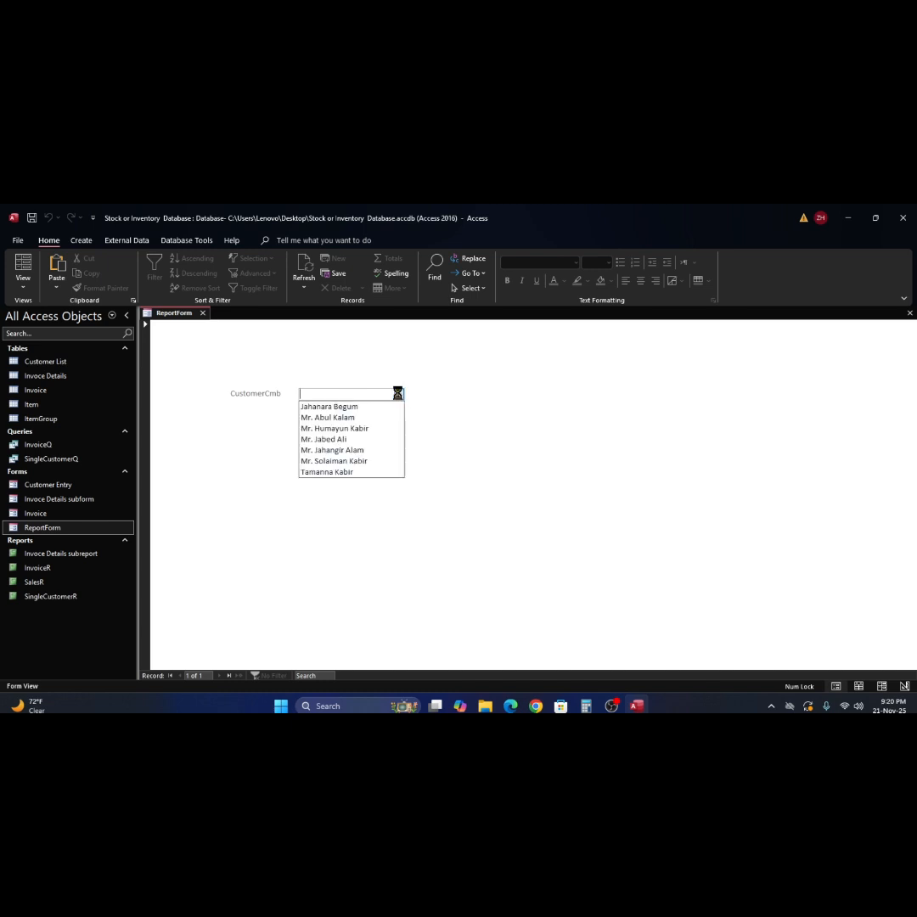
click(376, 461)
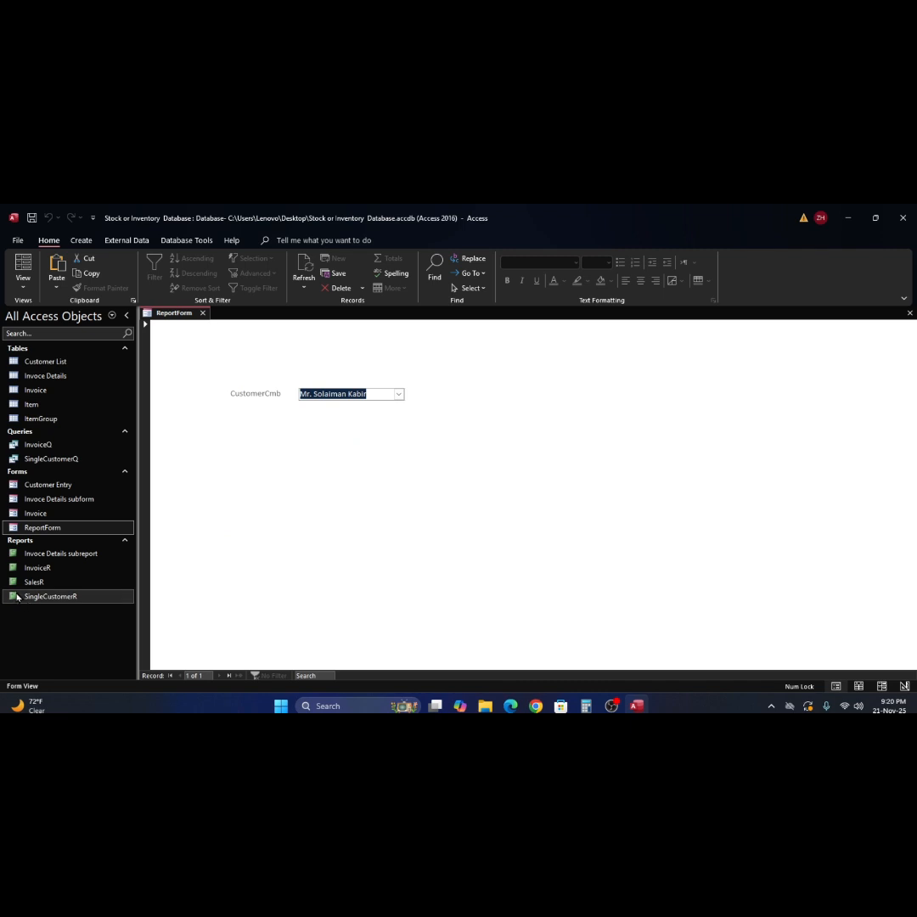
click(17, 392)
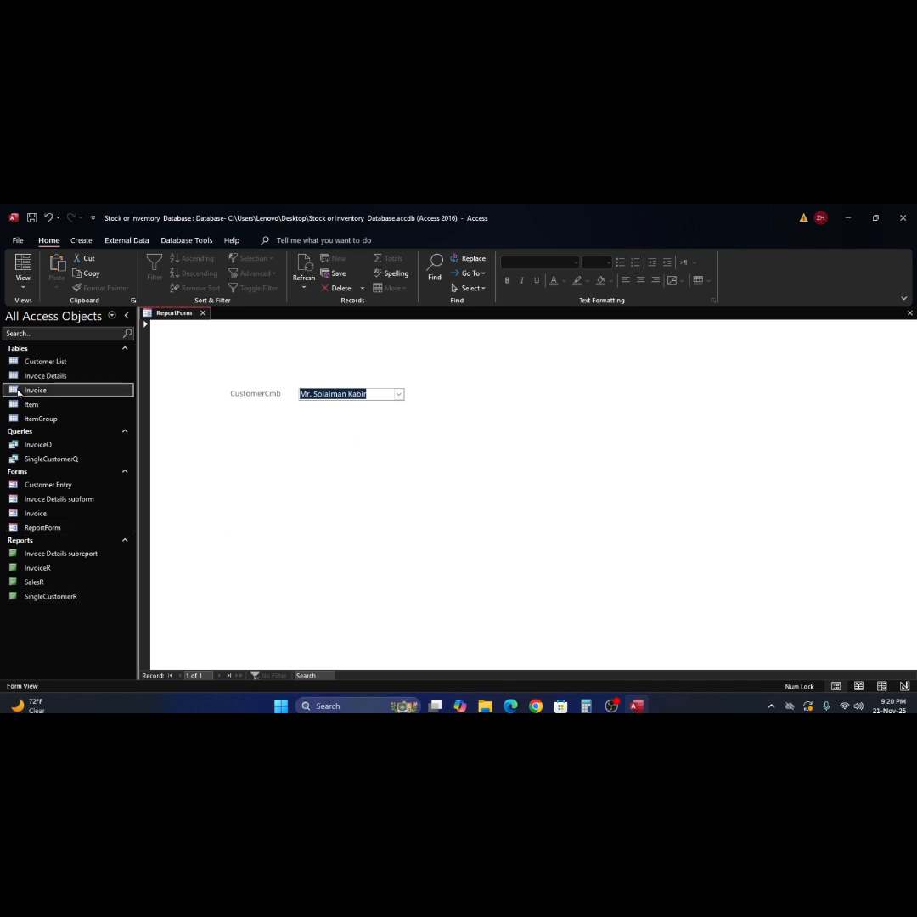
double_click(18, 393)
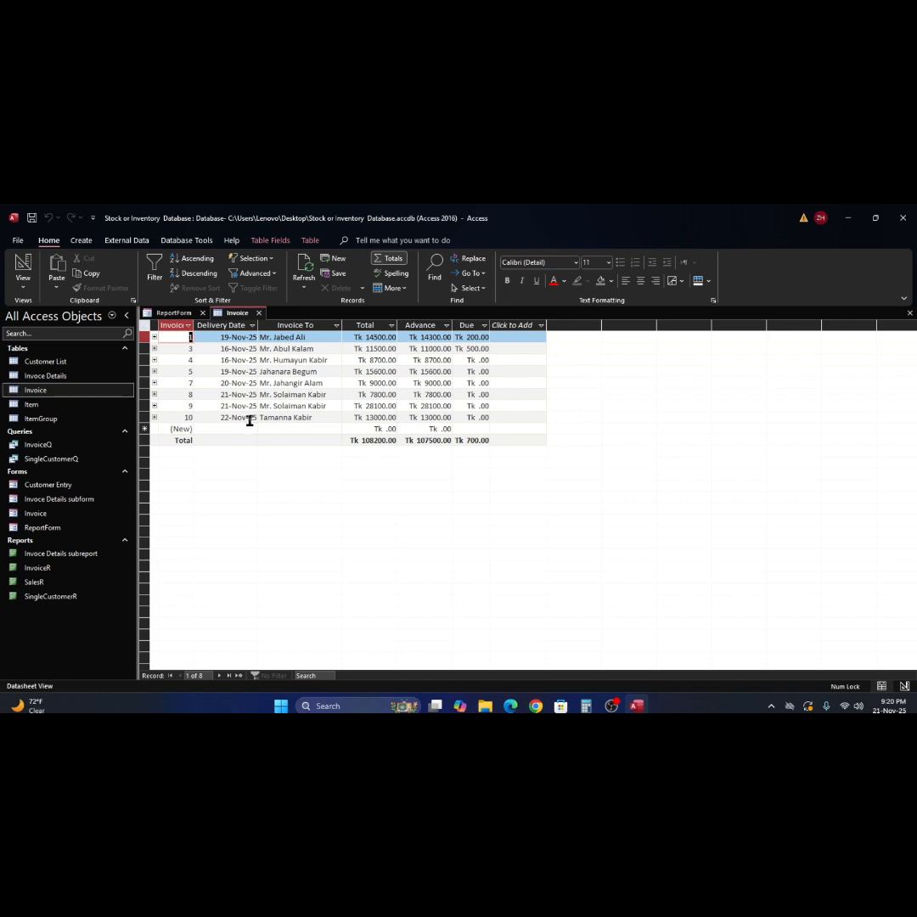
click(909, 313)
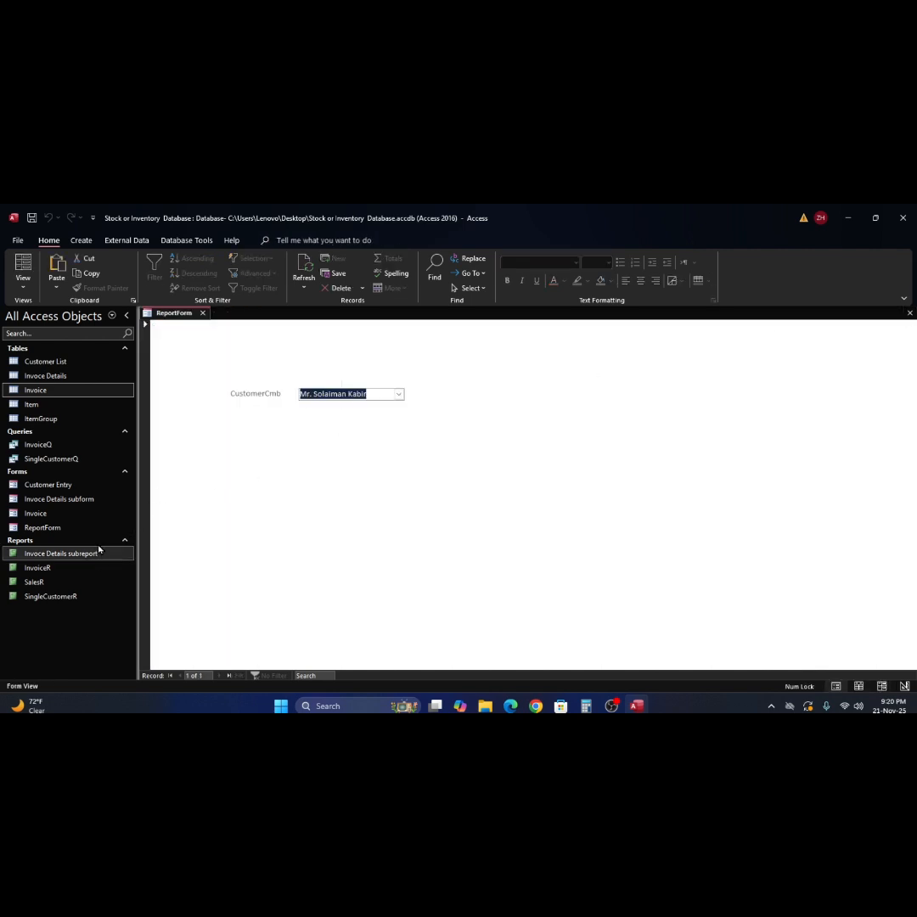
double_click(38, 596)
text(21/11/25)
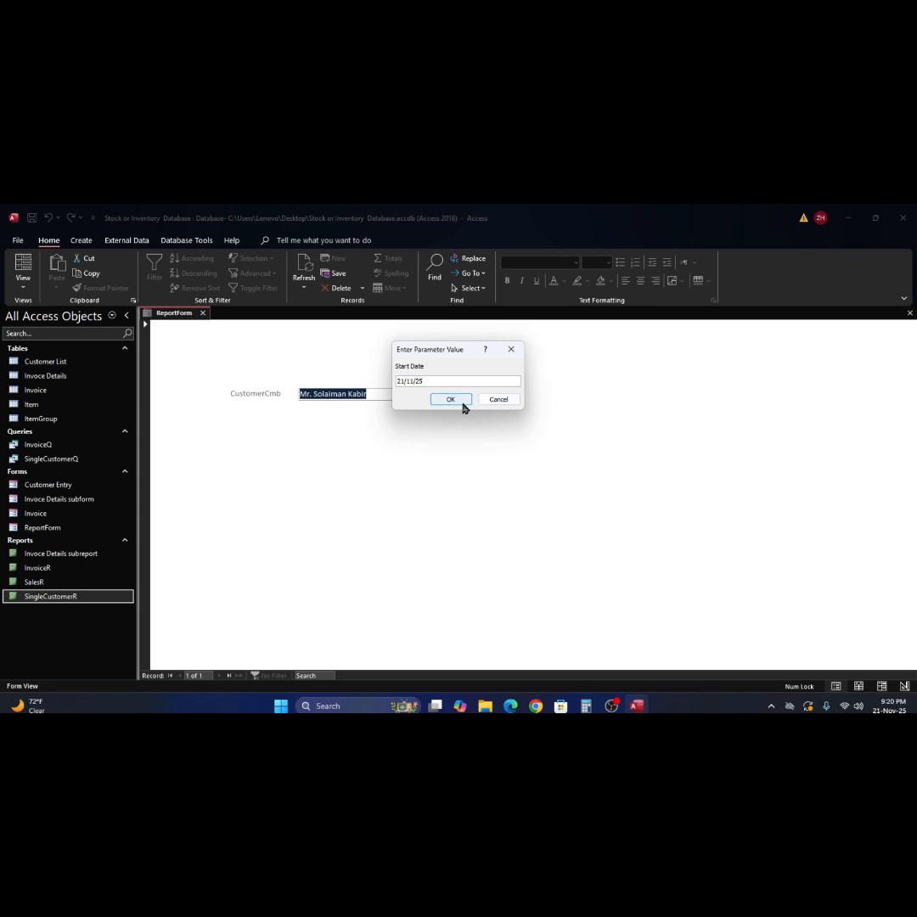
click(451, 400)
text(21/11/25)
click(450, 400)
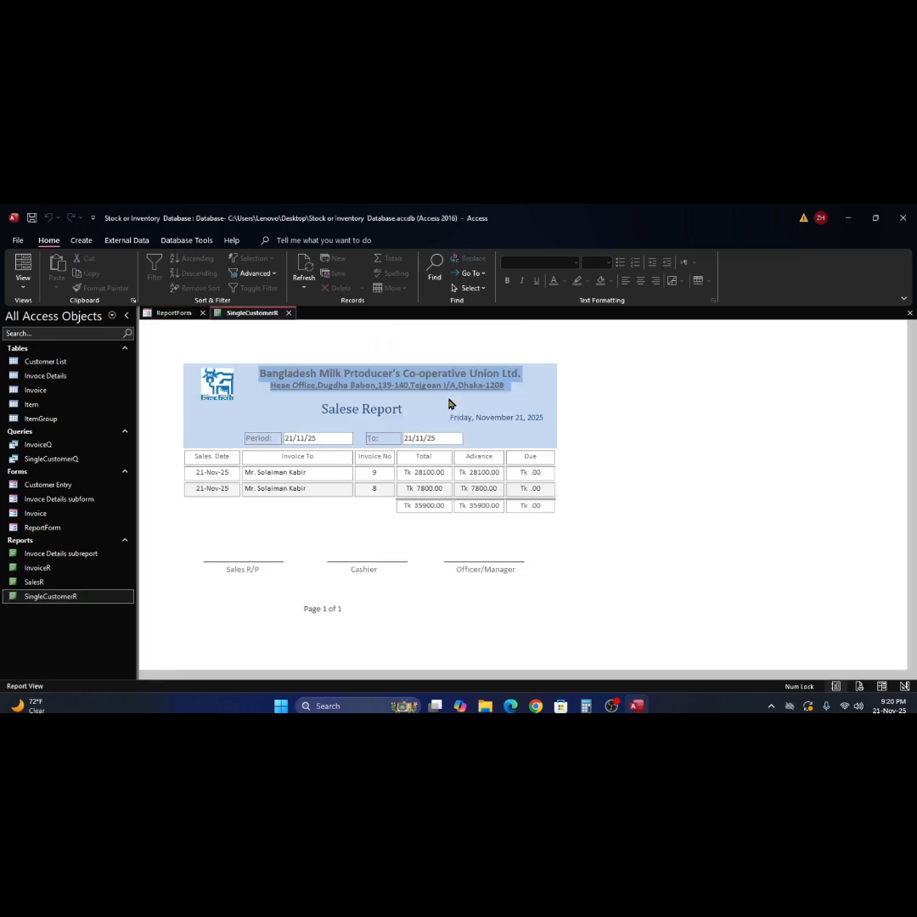
click(323, 488)
click(909, 313)
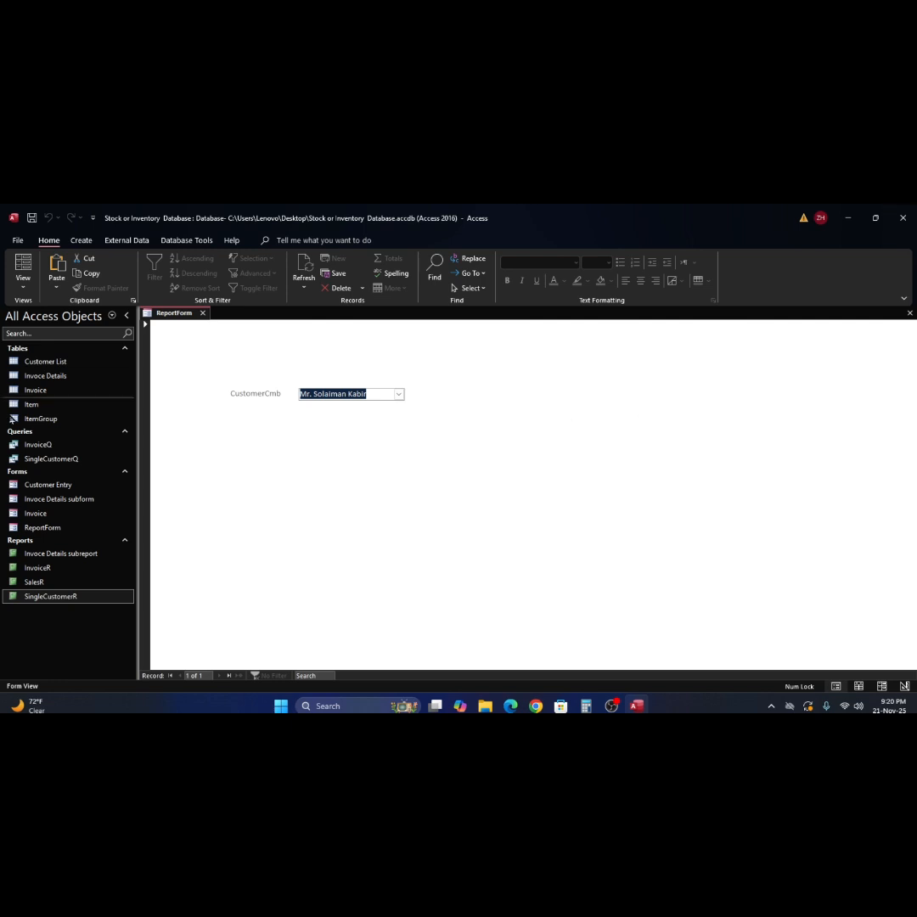
- Run the SingleCustomerR report for the period 16/11/25 to 22/11/25
double_click(12, 598)
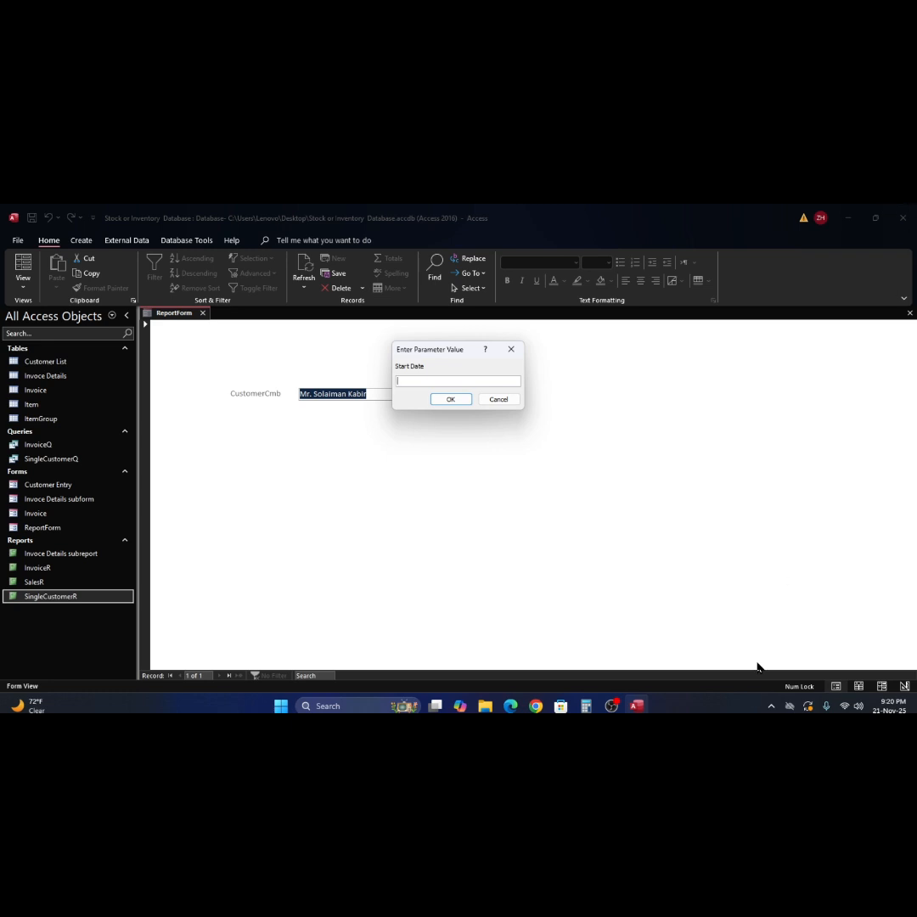
text(16/11/25)
click(445, 400)
text(22/11)
click(458, 403)
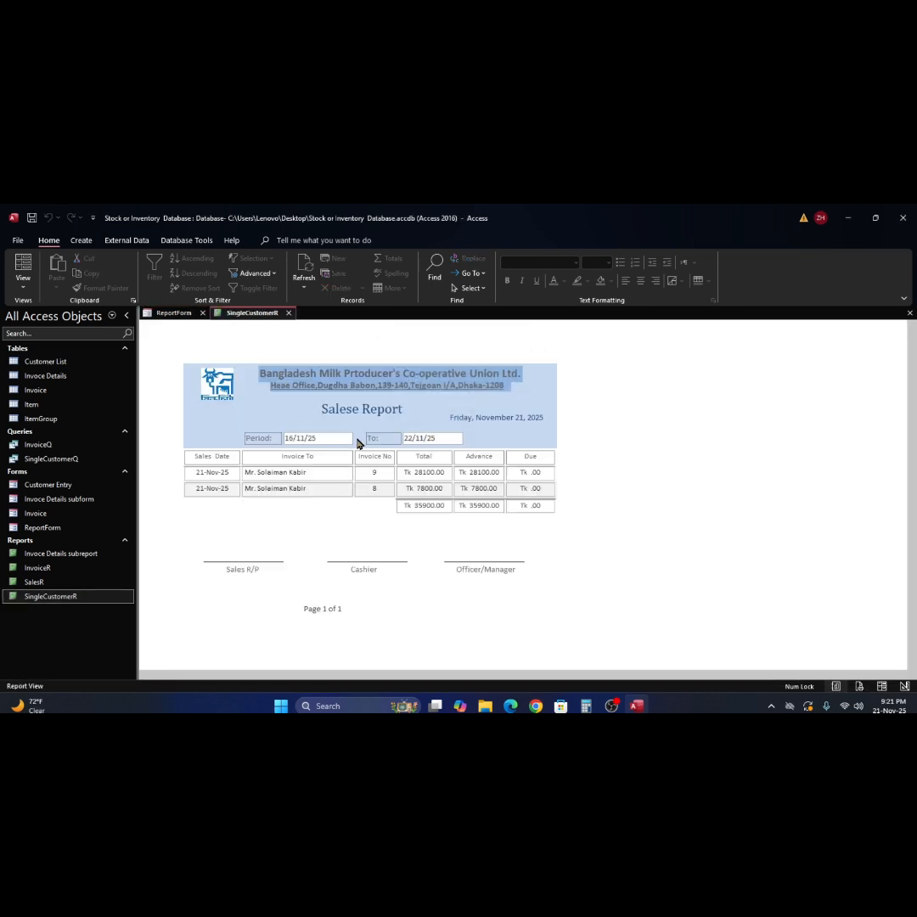
- Check the report's period dates, try Print Preview, cancel the prompt and error, then close ReportForm
click(314, 438)
click(618, 465)
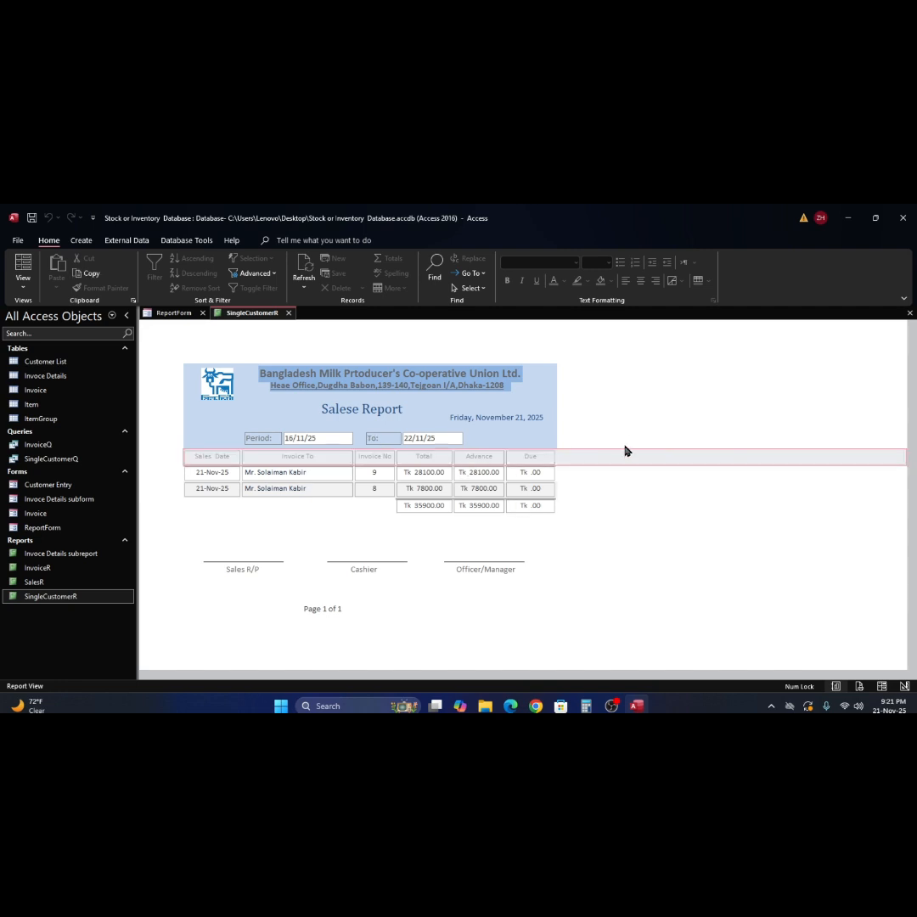
right_click(621, 390)
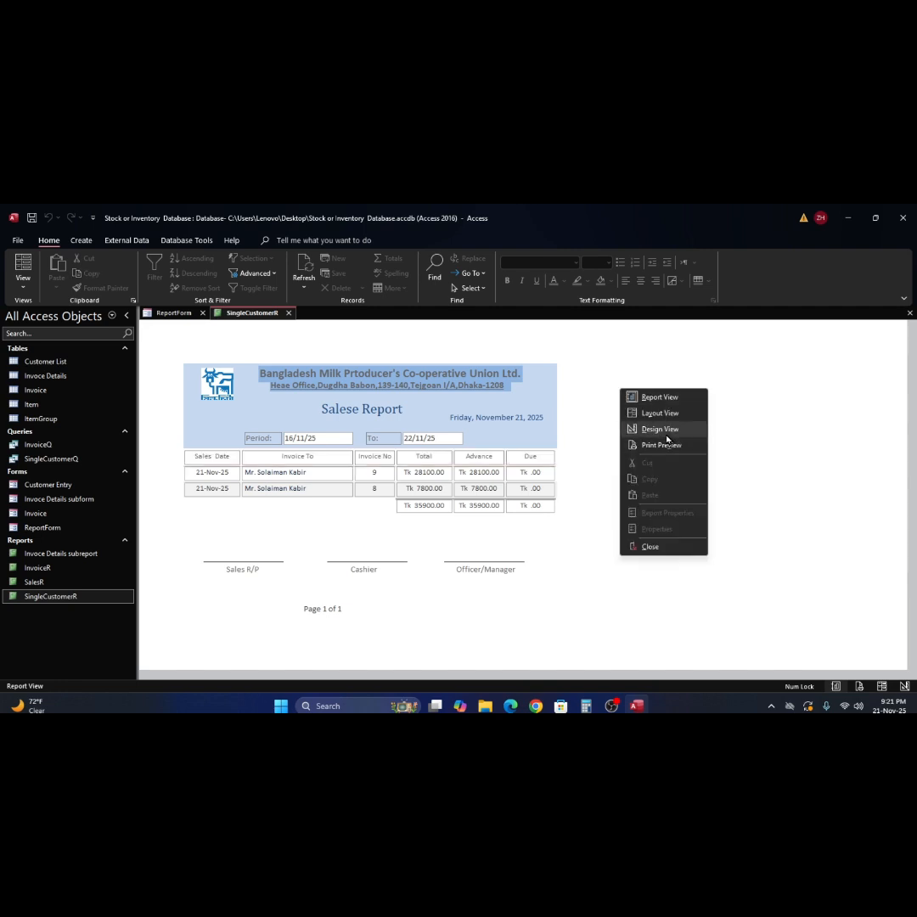
click(666, 445)
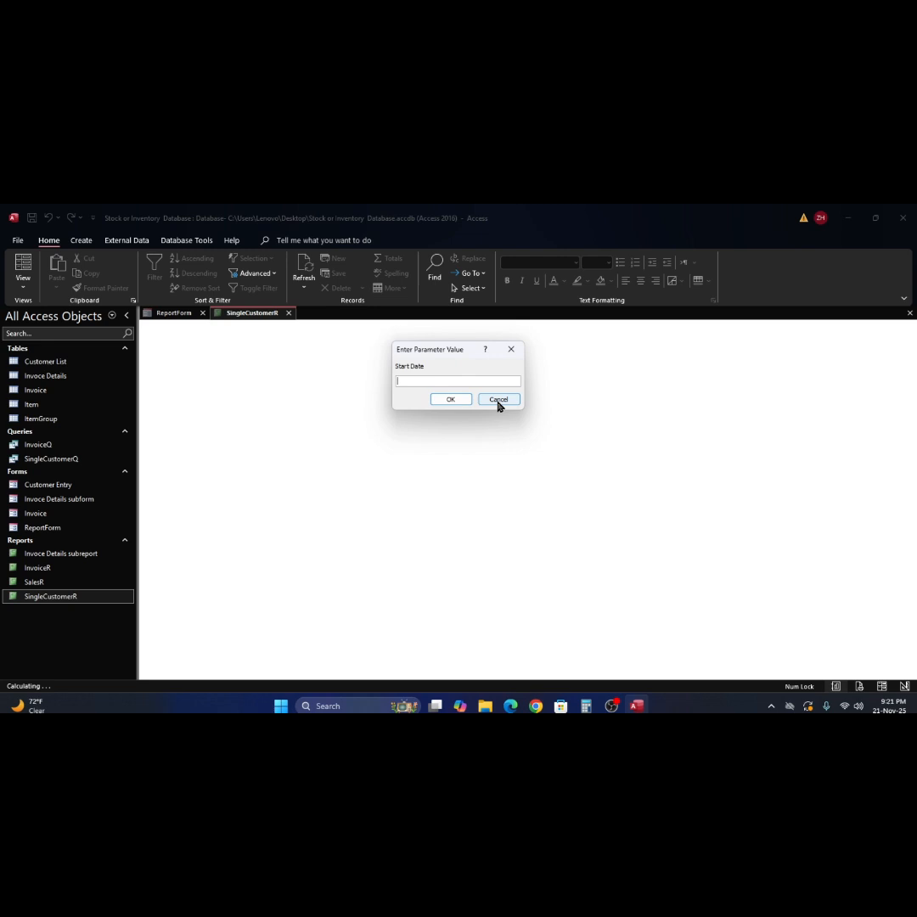
click(498, 401)
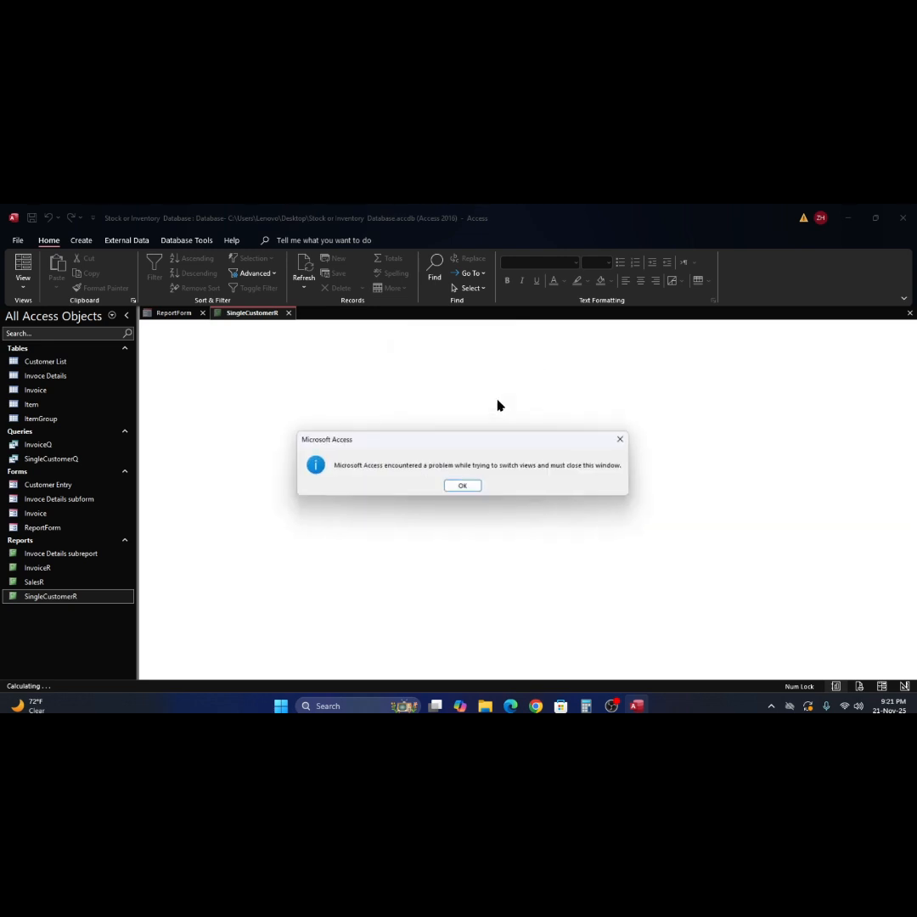
click(473, 487)
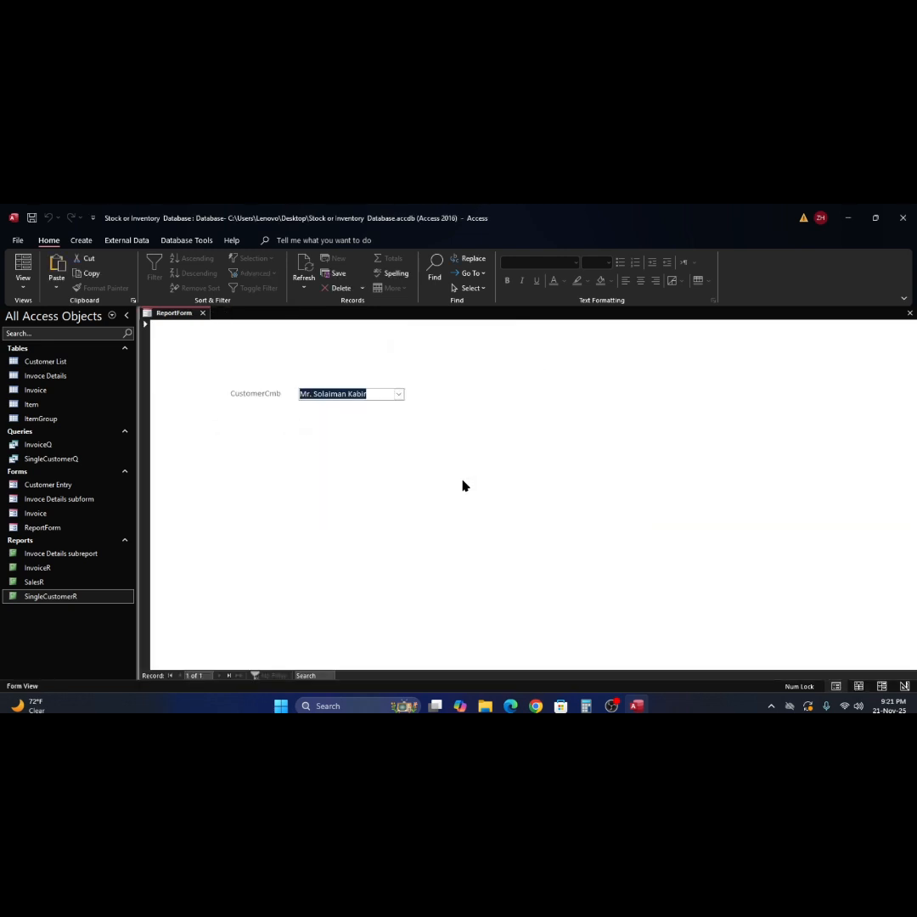
click(909, 313)
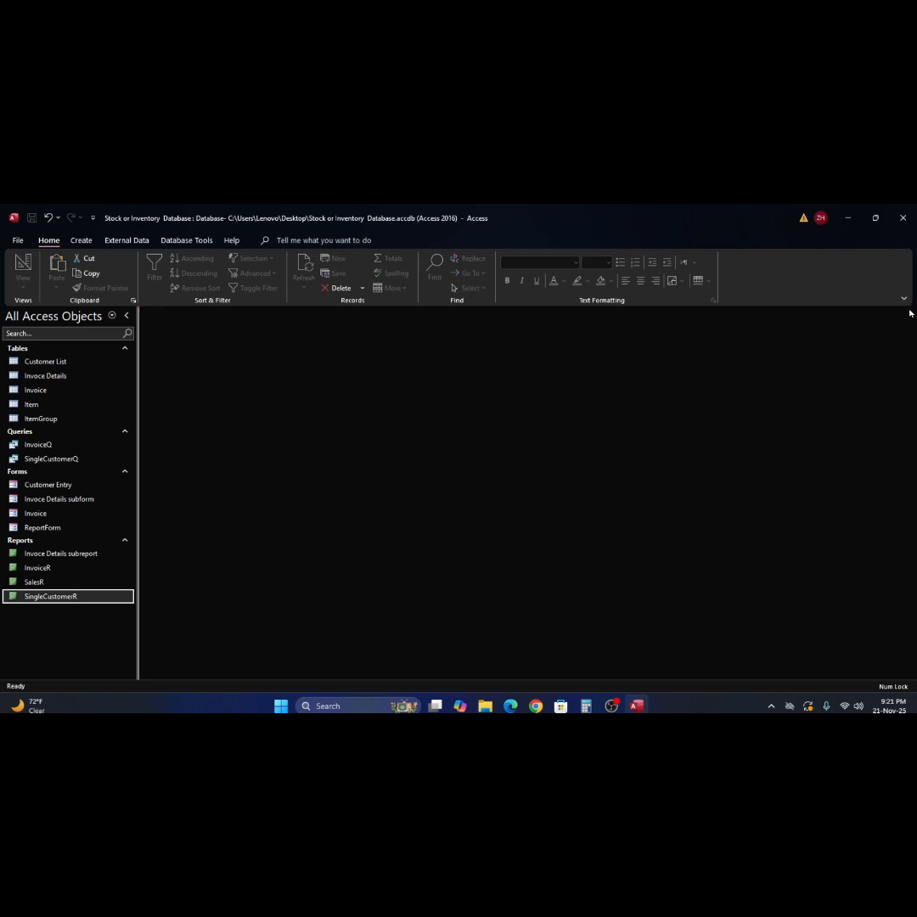
- Exit Microsoft Access and bring up the OBS Studio taskbar jump list
click(903, 219)
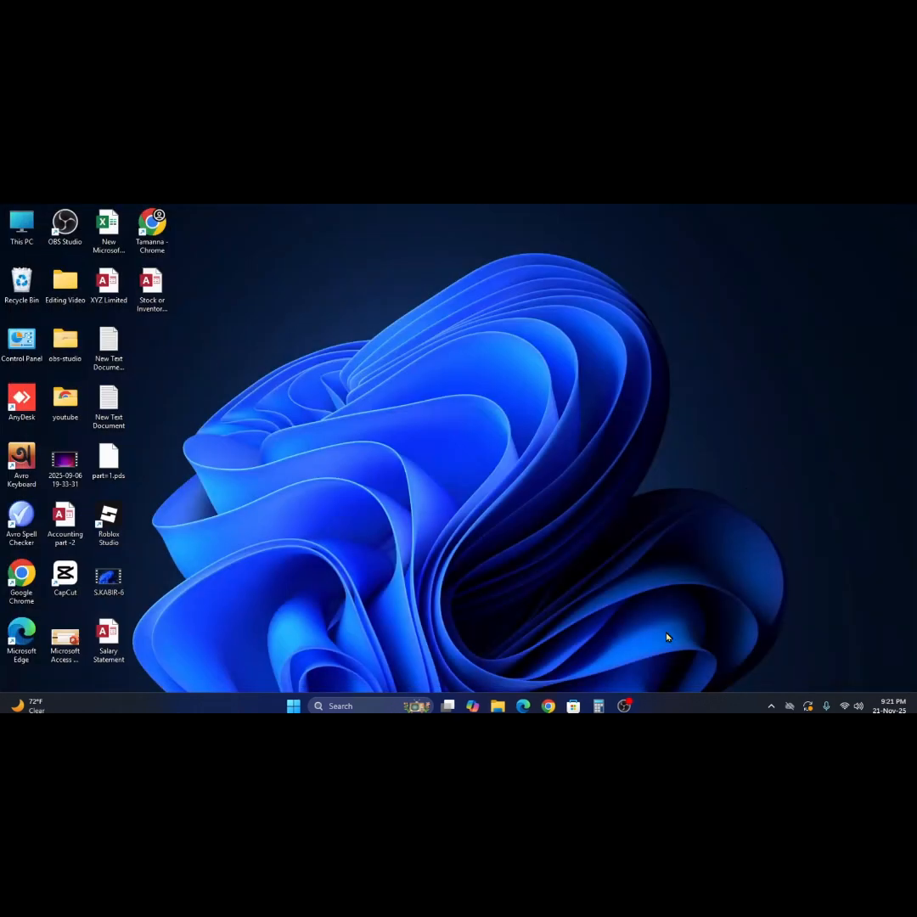
mouse_move(624, 708)
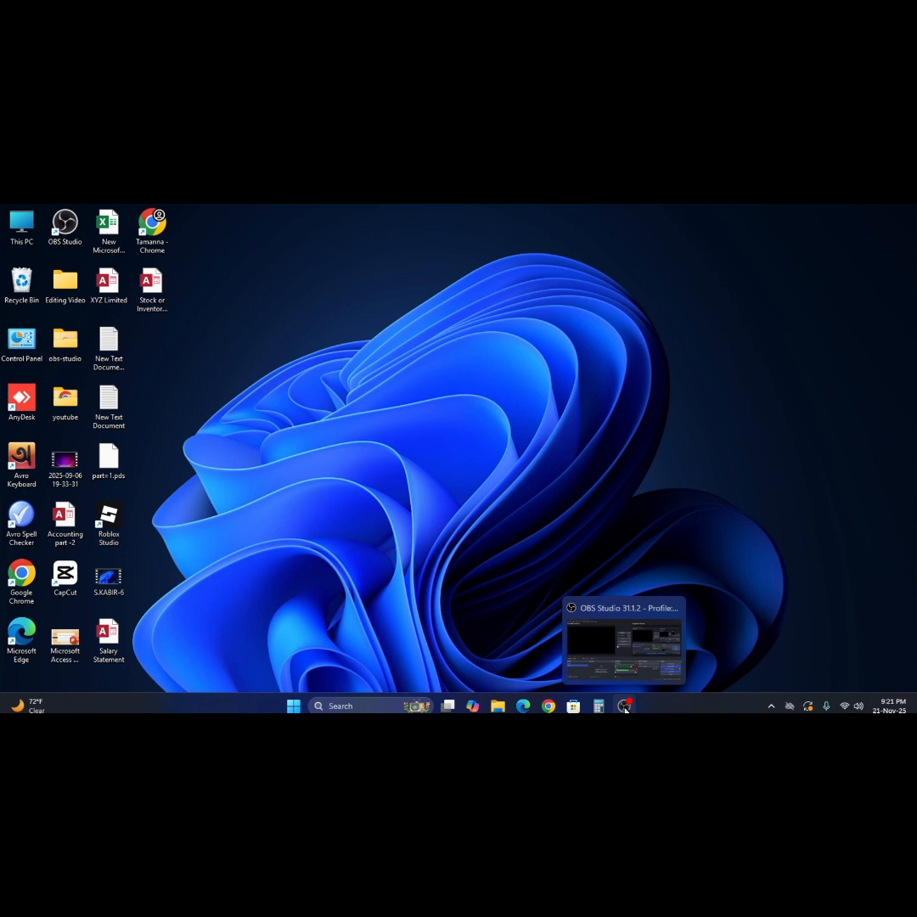
right_click(625, 708)
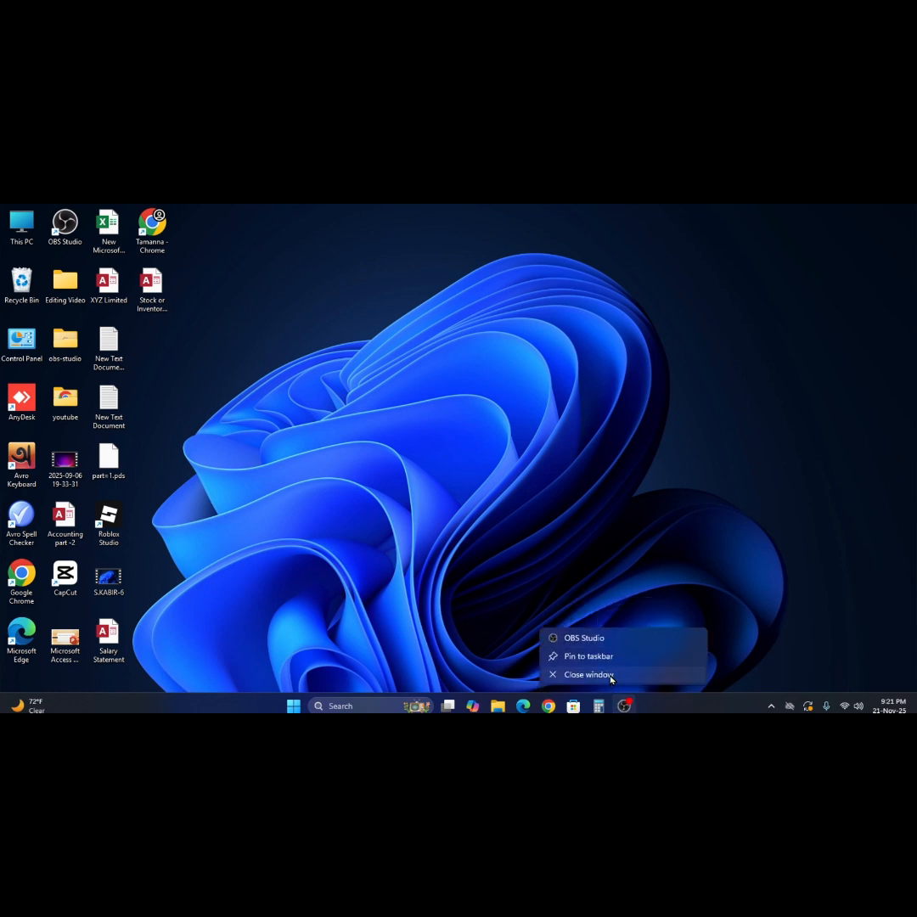